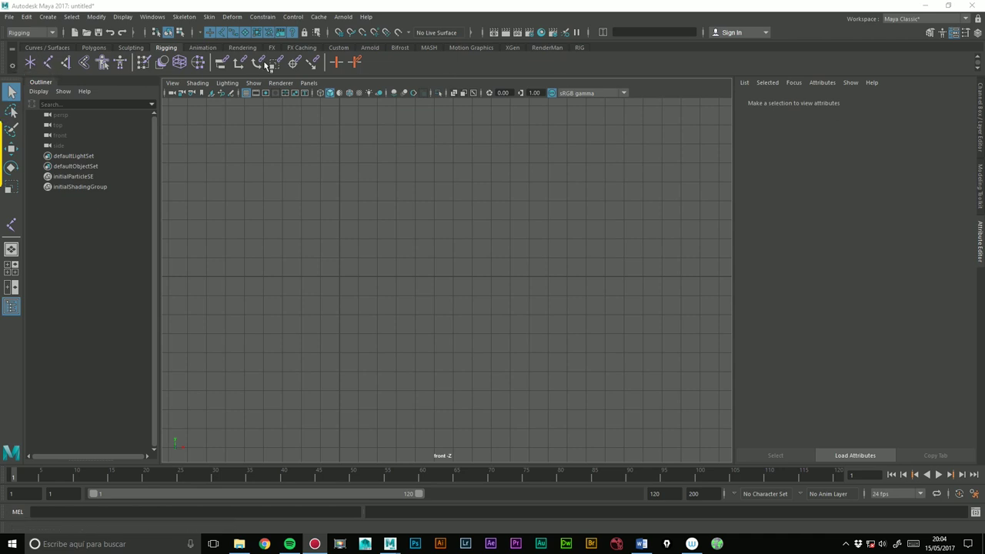
- Keep the Rigging menu set and float a torn-off Skeleton menu panel at the viewport's right
click(19, 33)
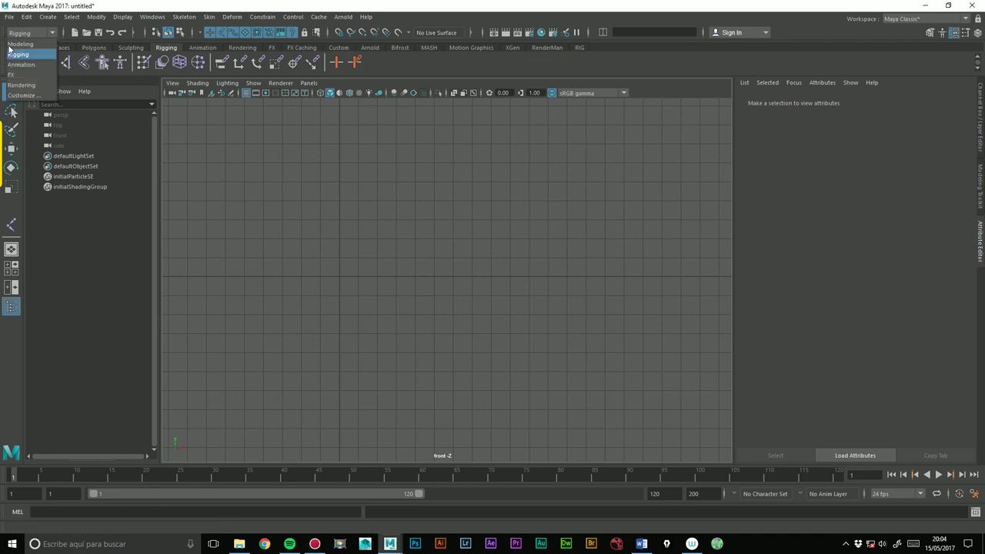
click(19, 54)
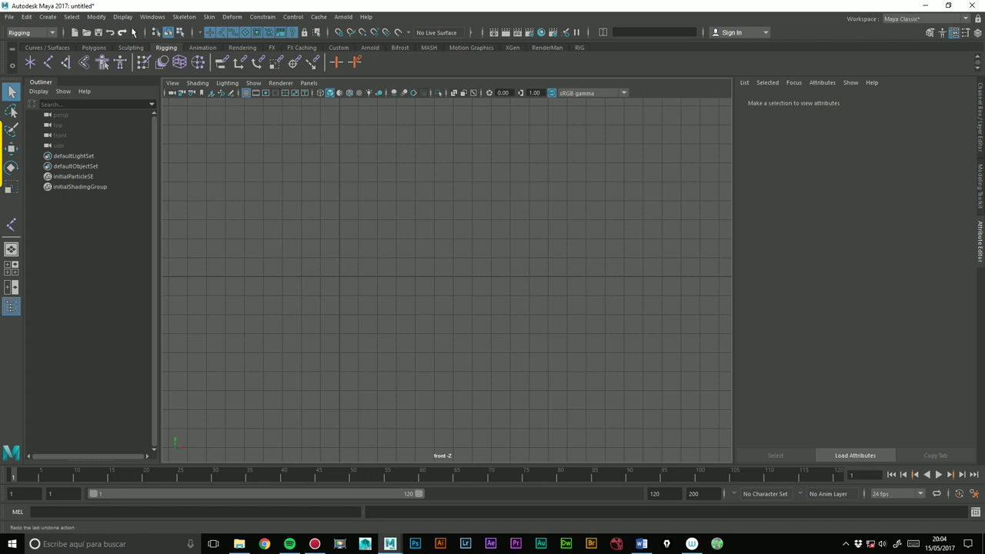
click(184, 16)
click(213, 26)
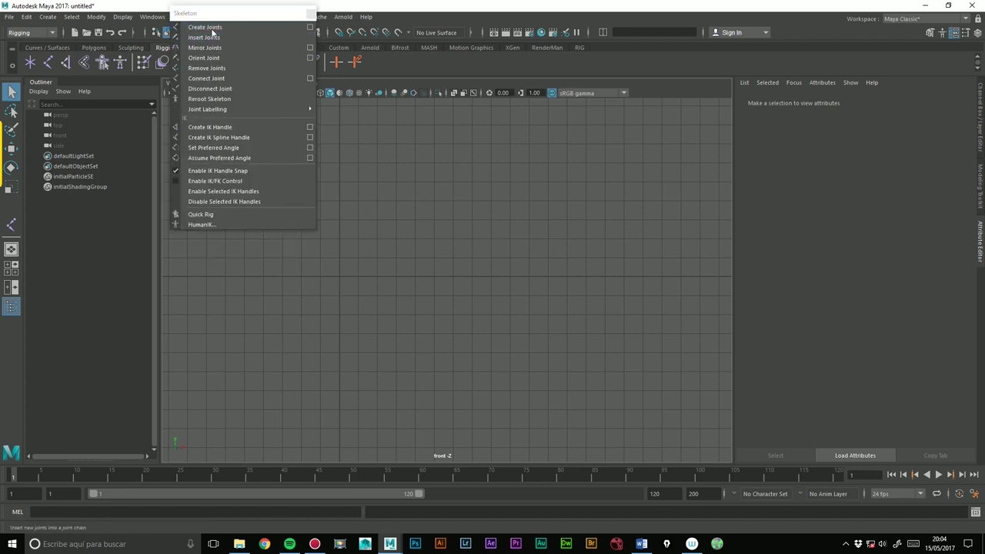
drag(223, 14, 608, 113)
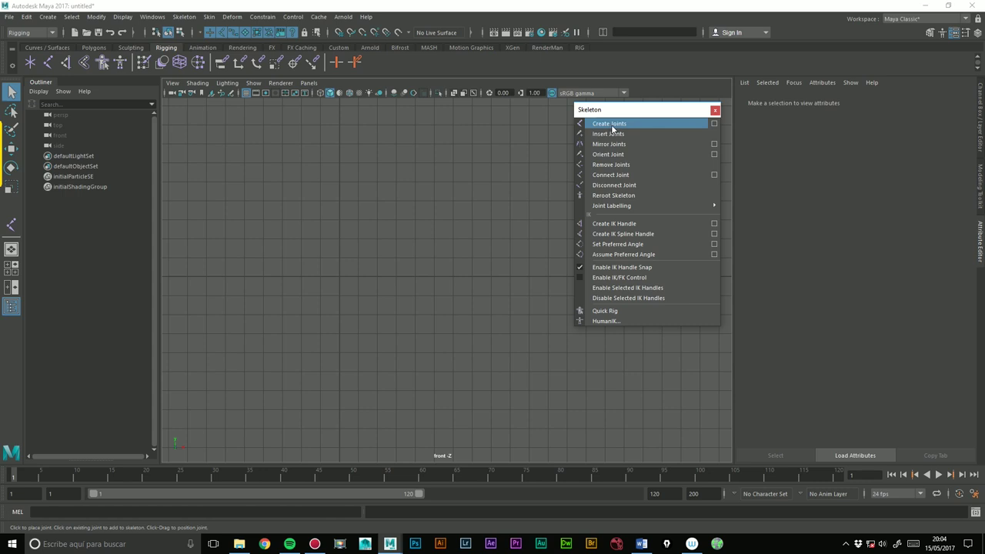
- With Create Joints, place four joints in the front view forming a bent chain
click(609, 124)
click(265, 233)
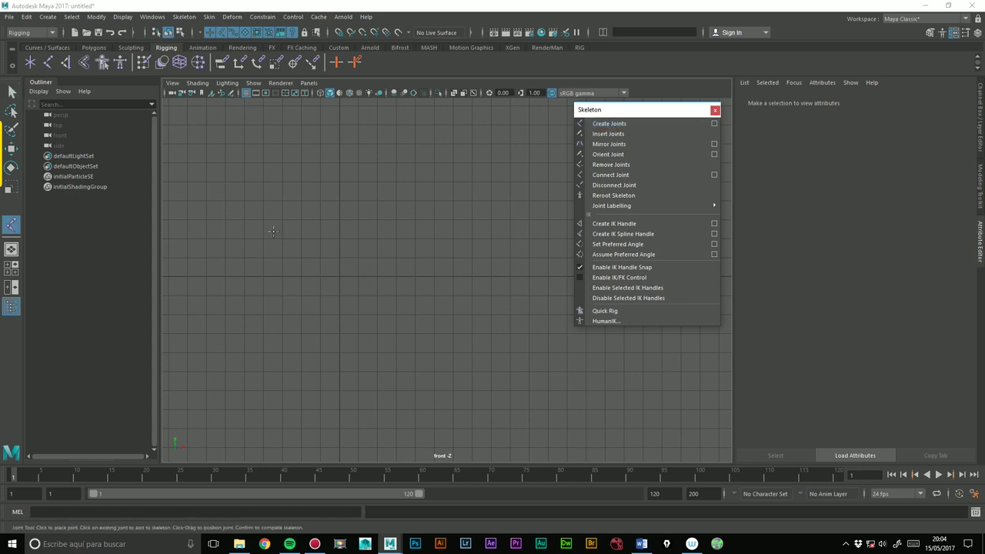
click(342, 152)
click(466, 208)
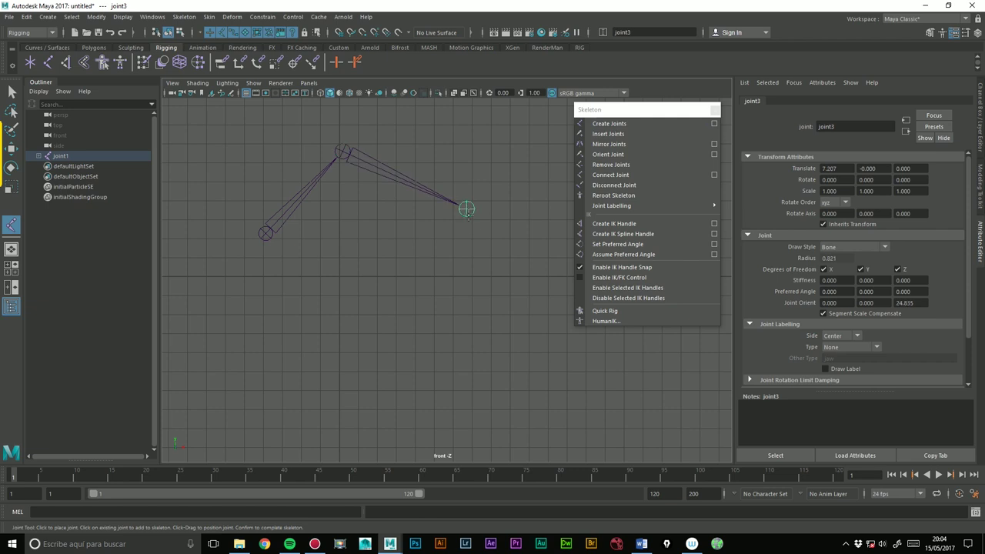
click(417, 274)
- Expand joint1, joint2 and joint3 in the Outliner to show the nested hierarchy
click(38, 157)
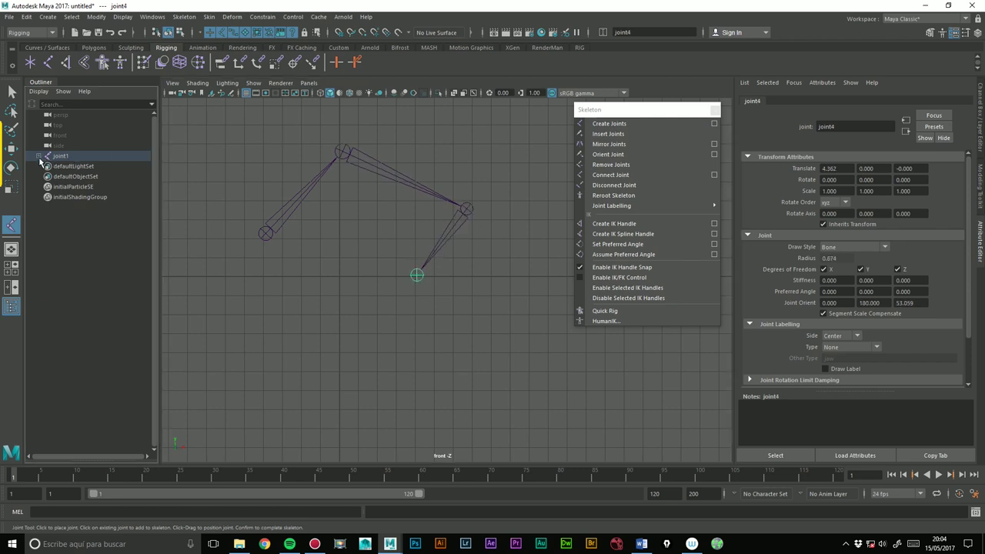
click(44, 166)
click(50, 177)
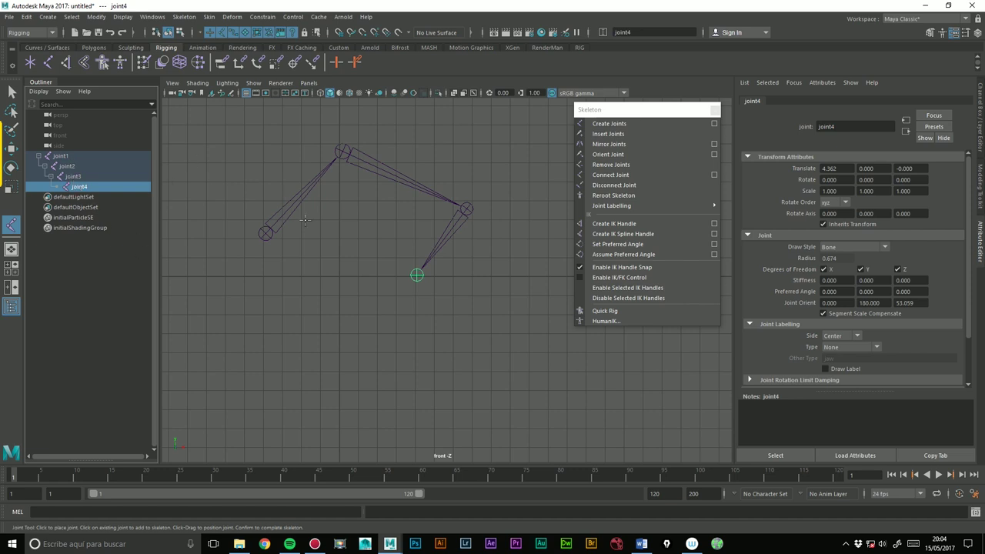
- Finish the chain and detach joint2 from joint1 with Shift+P
key(Return)
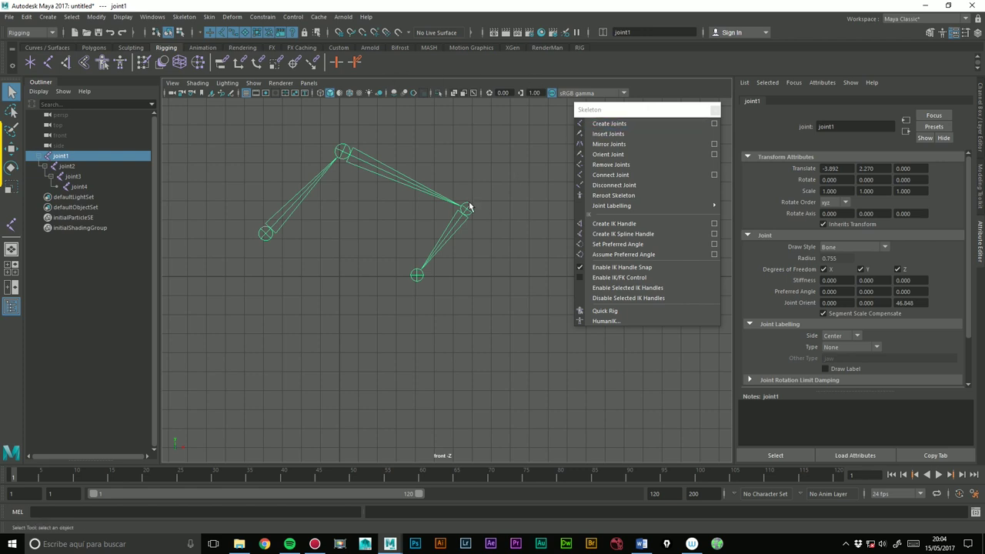
click(67, 167)
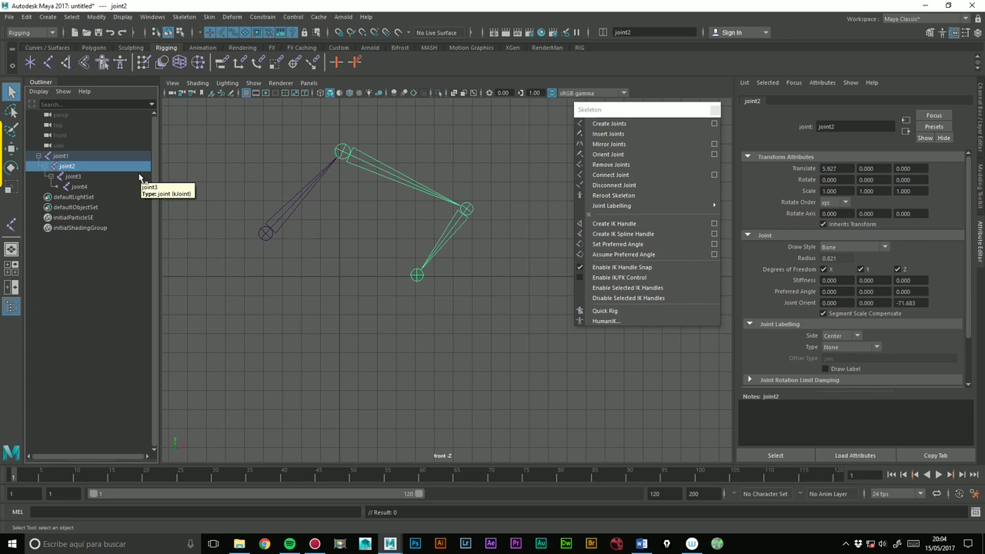
key(shift+p)
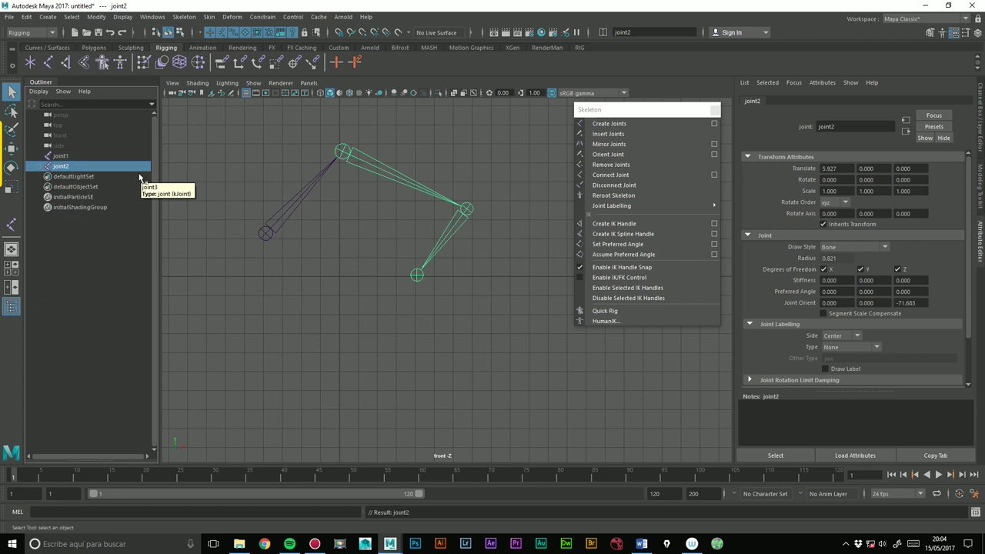
- Detach joint3 from joint2 with Shift+P, then deselect everything
click(39, 167)
click(48, 177)
click(62, 178)
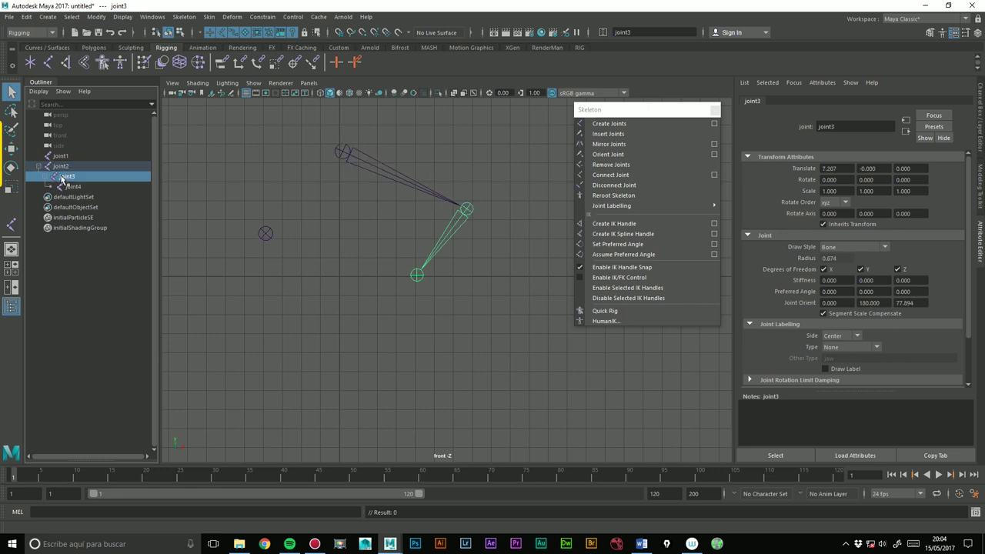
key(shift+p)
click(377, 224)
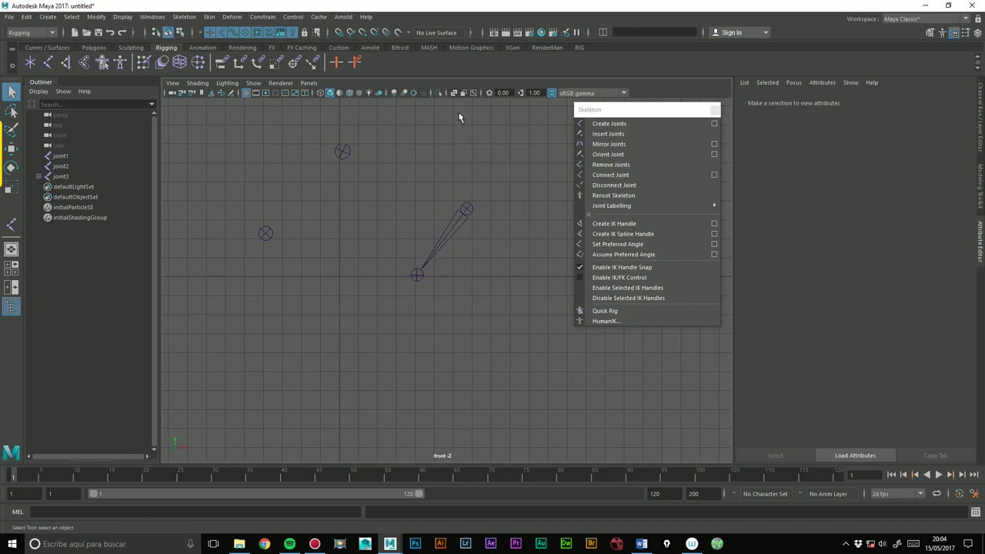
- In the Outliner, parent joint2 under joint3 and attach joint1 back into the chain
click(38, 177)
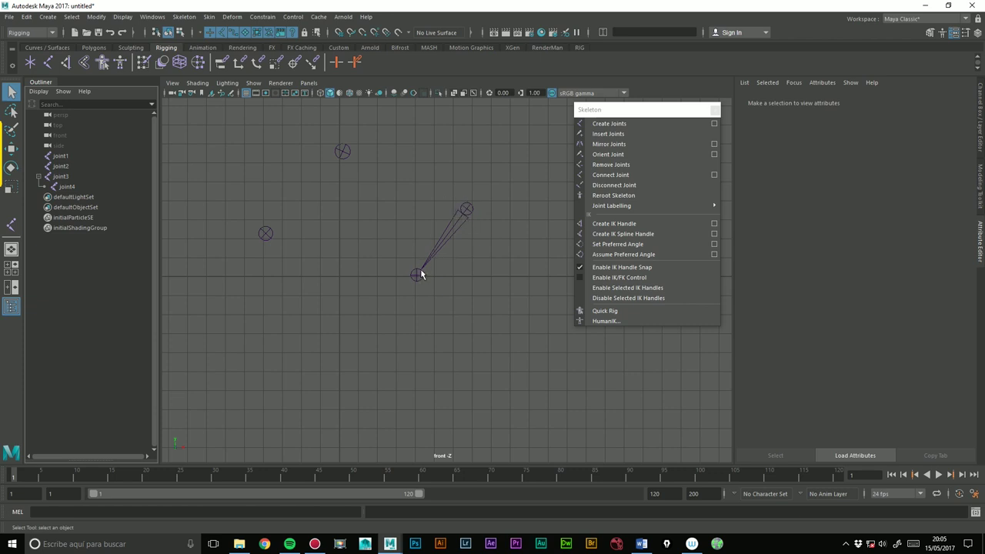
click(61, 176)
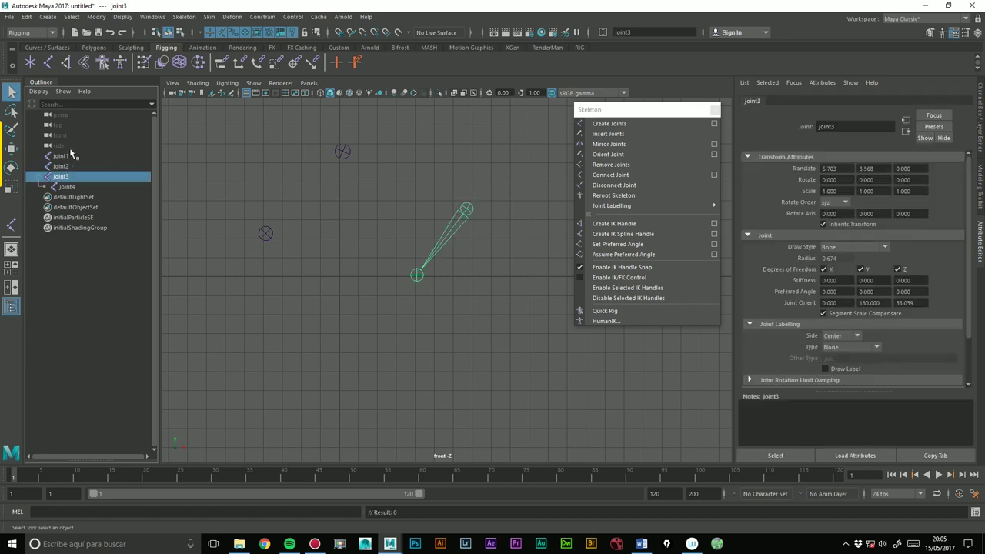
drag(60, 165, 60, 177)
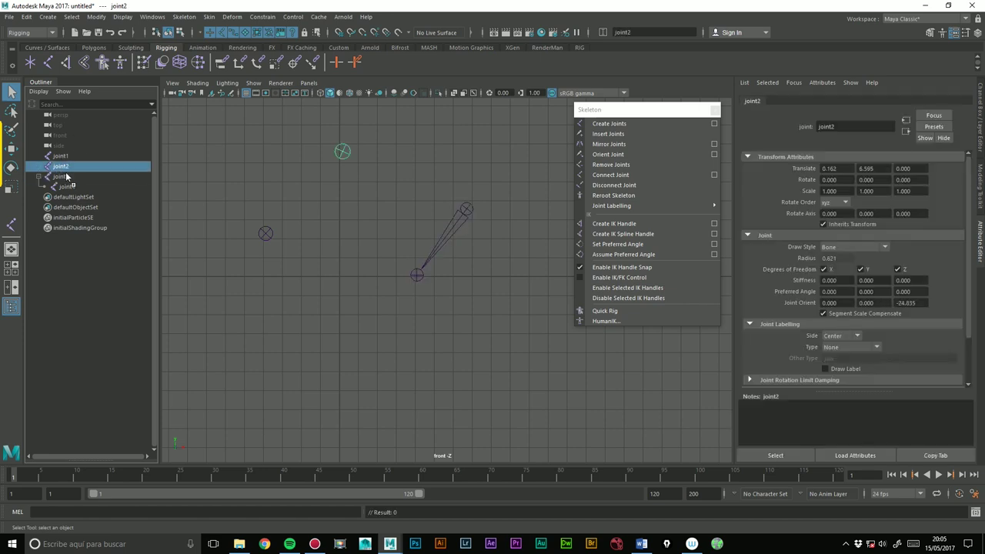
click(61, 157)
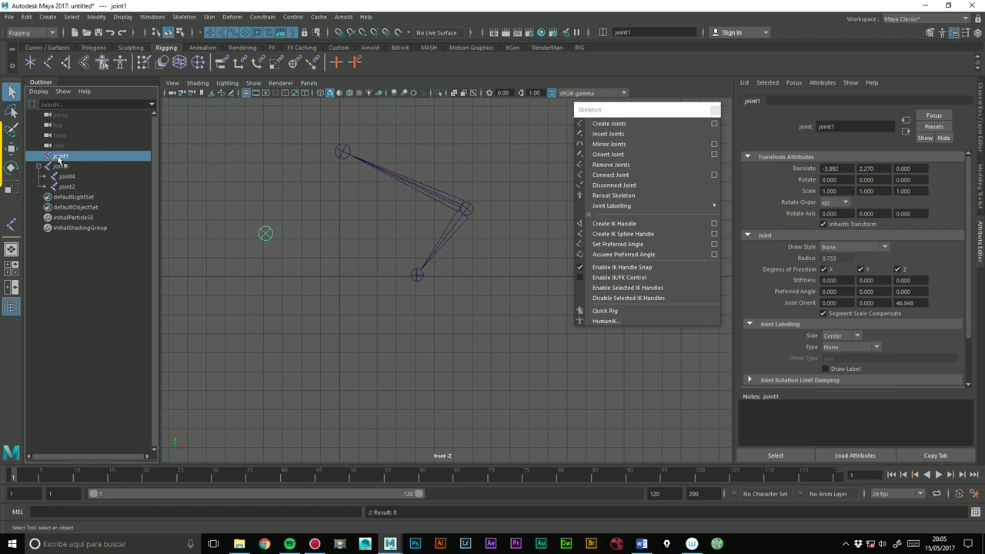
drag(68, 176, 66, 178)
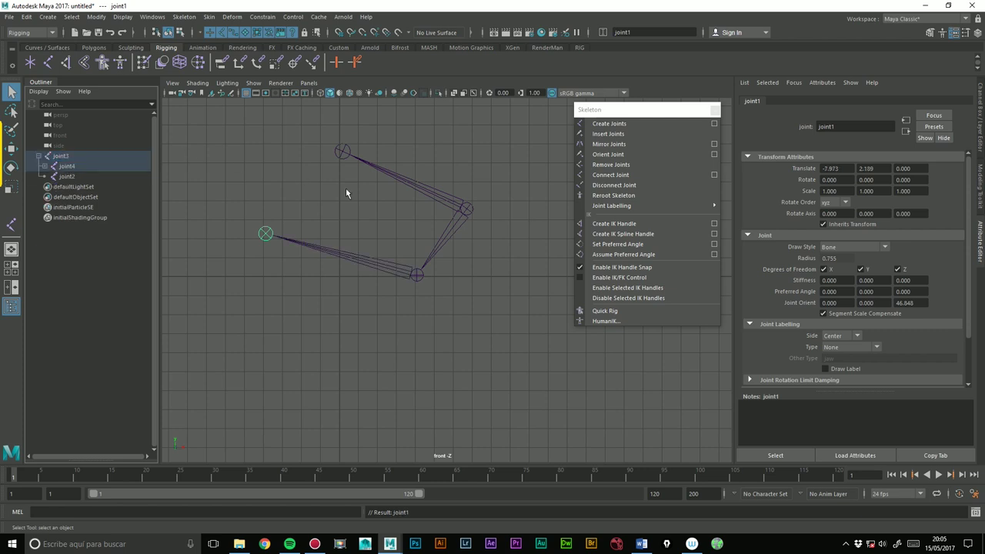
- Box-select all the joints in the front view and delete them
click(479, 284)
alt+drag(479, 284, 490, 286)
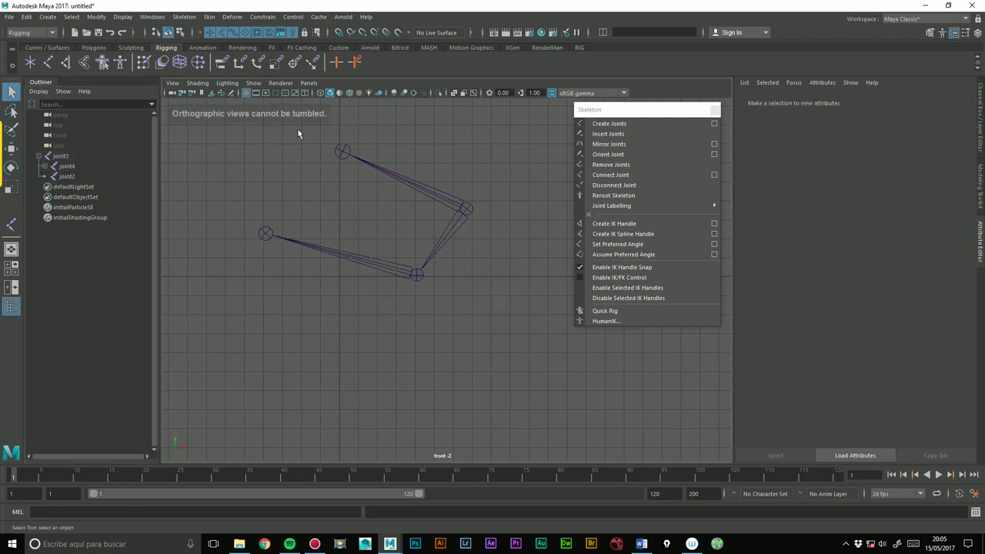
mouse_move(204, 137)
mouse_down()
mouse_move(497, 293)
mouse_move(496, 315)
mouse_up()
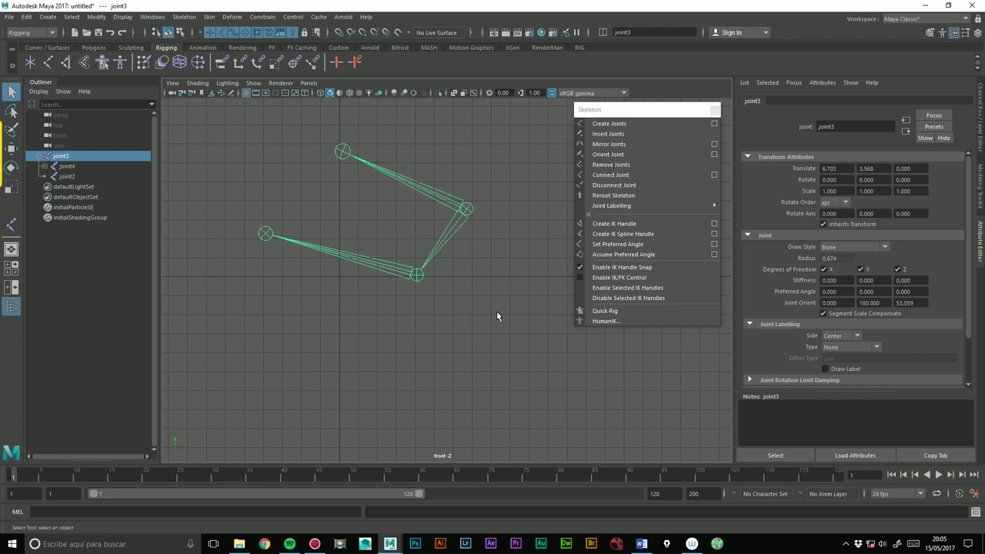
key(Delete)
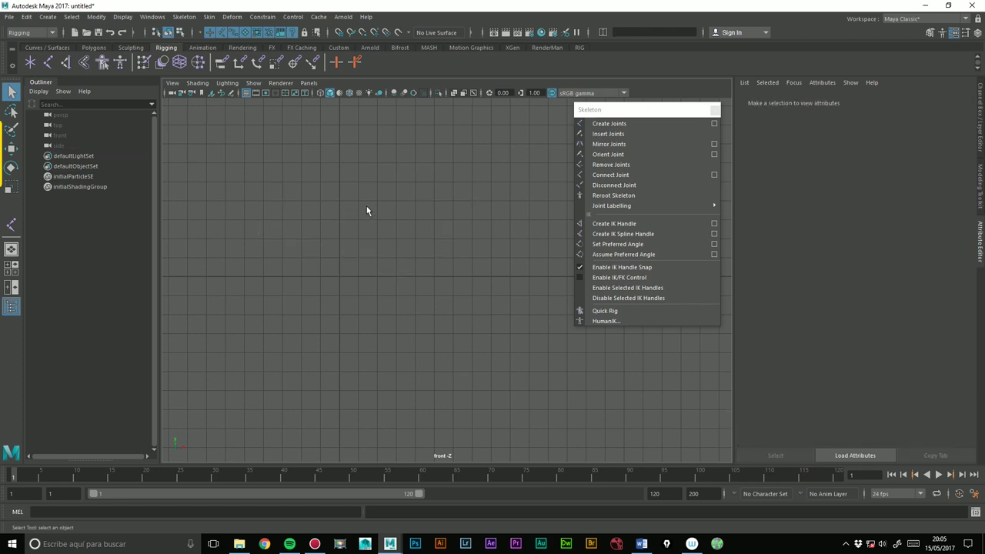
key(space)
mouse_move(364, 203)
mouse_down()
mouse_move(395, 204)
mouse_move(337, 205)
mouse_up()
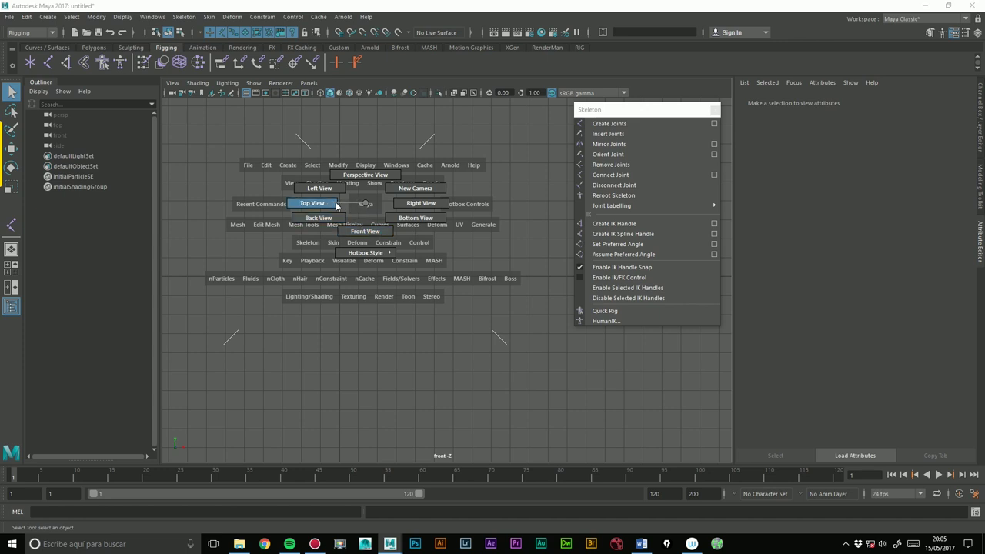
drag(336, 205, 365, 176)
mouse_move(427, 175)
alt+mouse_down()
mouse_move(351, 237)
mouse_move(365, 266)
mouse_move(387, 216)
mouse_move(383, 243)
alt+mouse_up()
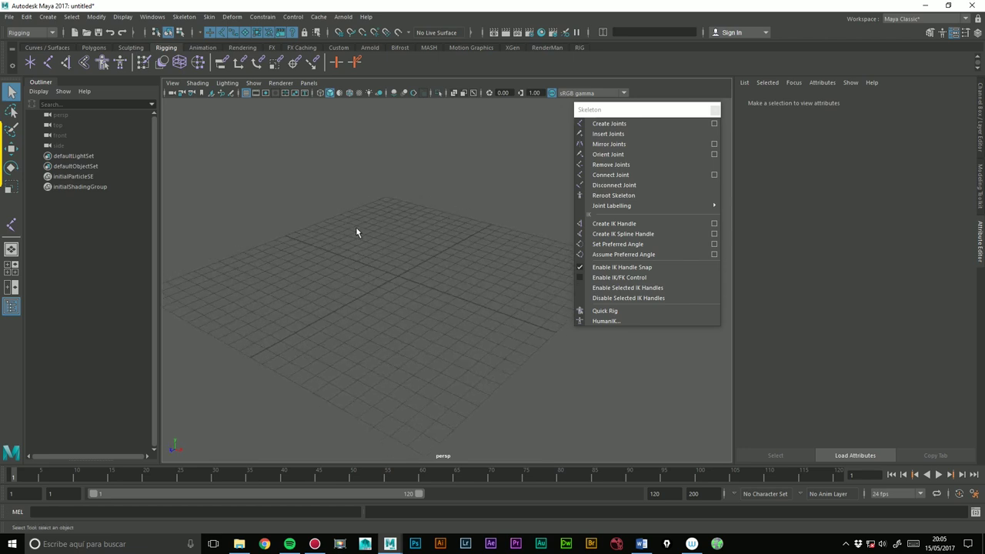
key(space)
mouse_move(362, 244)
mouse_down()
mouse_move(354, 213)
mouse_move(361, 270)
mouse_up()
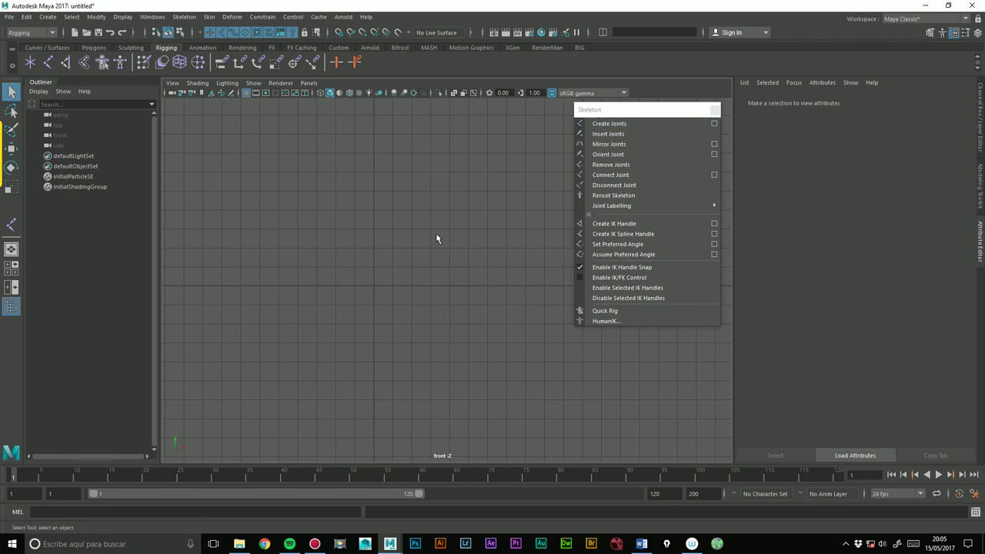
- Draw a straight, level three-joint chain across the front view
click(595, 125)
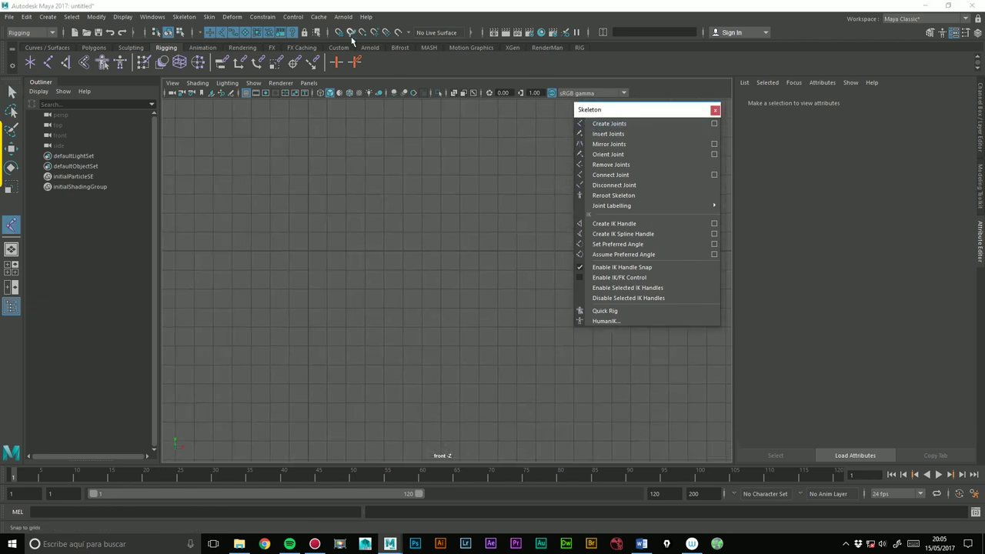
click(307, 250)
click(383, 250)
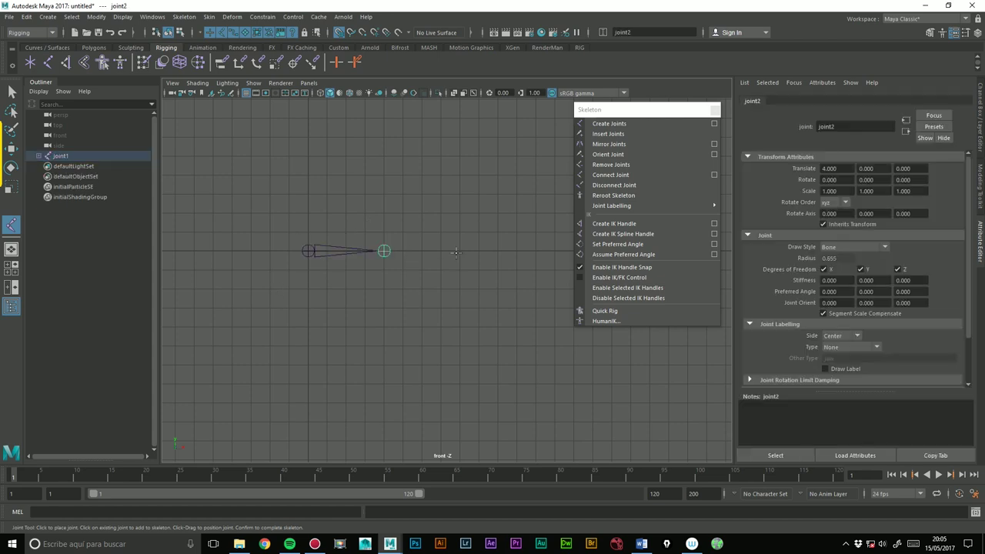
click(460, 251)
key(Return)
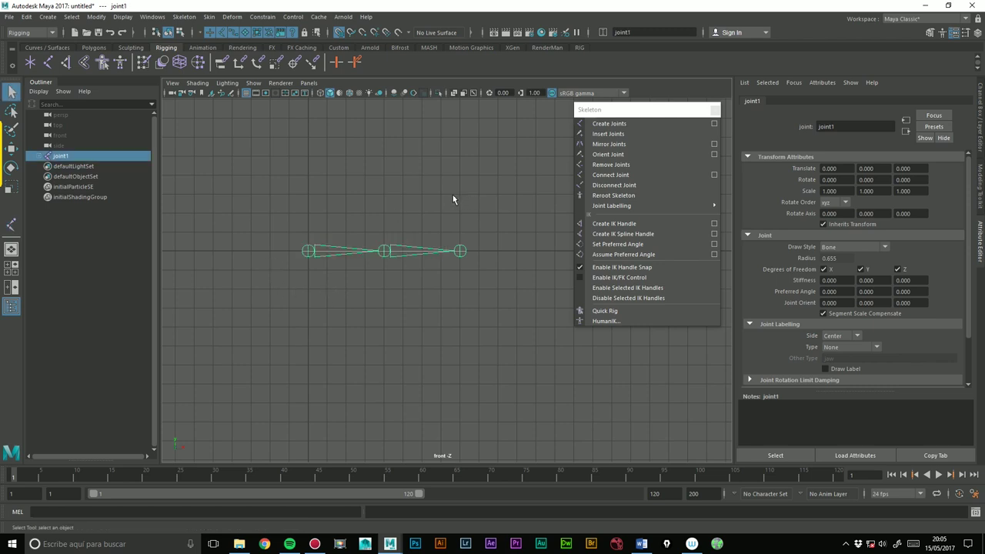
- Draw a V-shaped three-joint chain below it and show the Channel Box
click(581, 124)
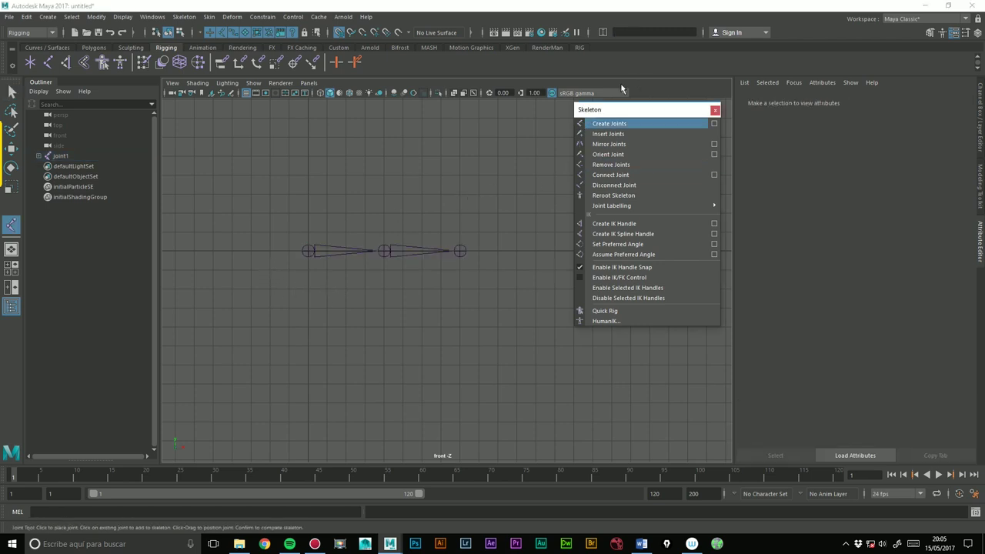
click(307, 346)
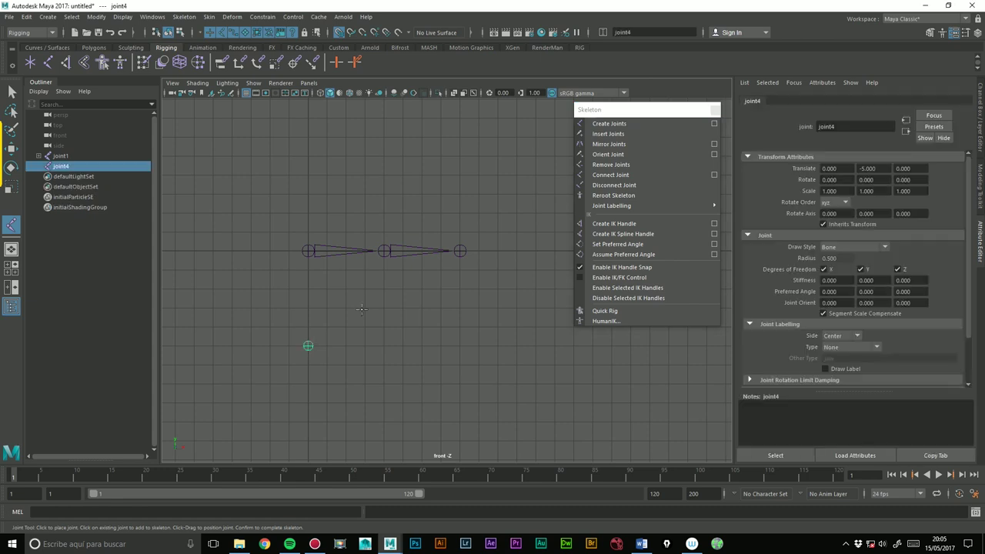
click(382, 306)
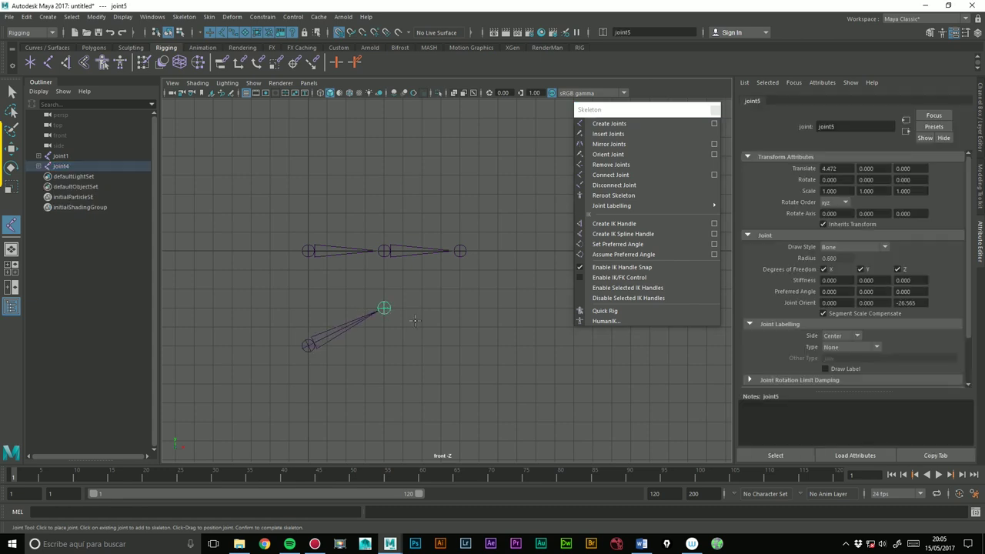
click(460, 346)
key(q)
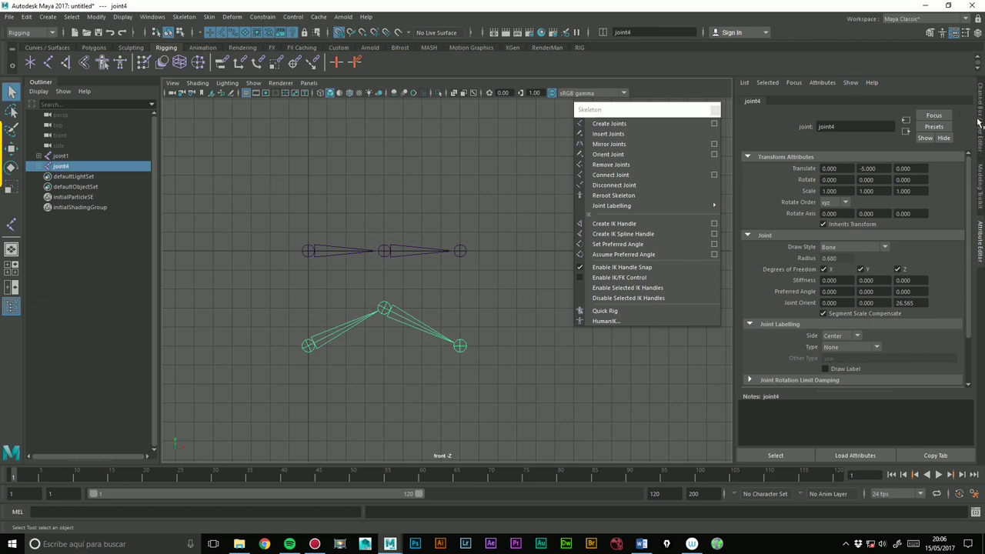
click(979, 123)
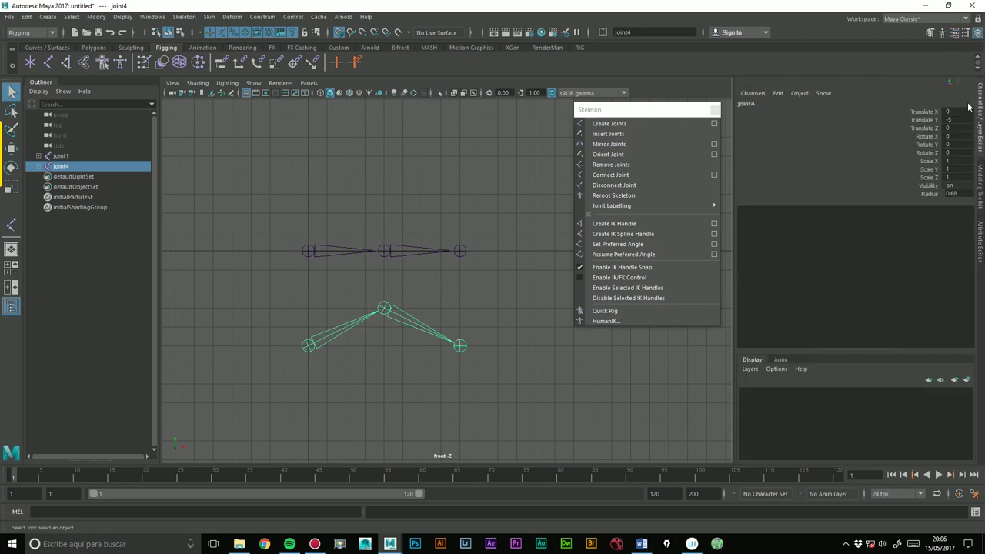
- Select joint1, joint2 and the end joint of the top chain to check their rotations
click(317, 248)
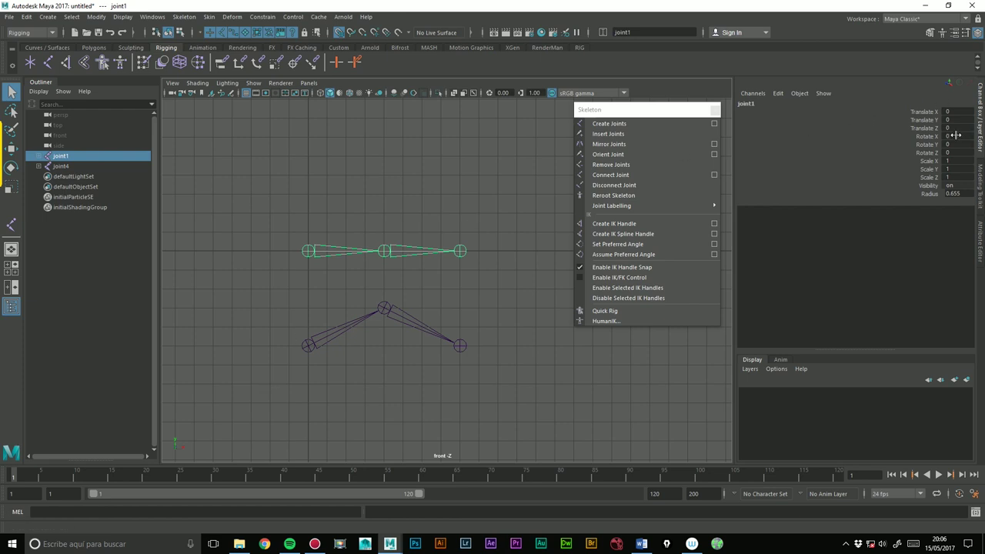
drag(954, 136, 954, 152)
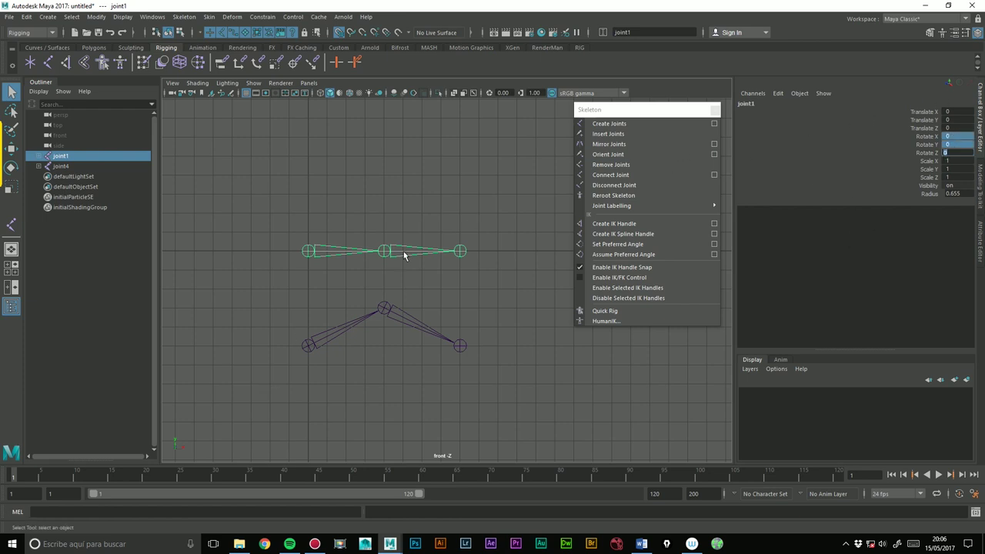
click(450, 251)
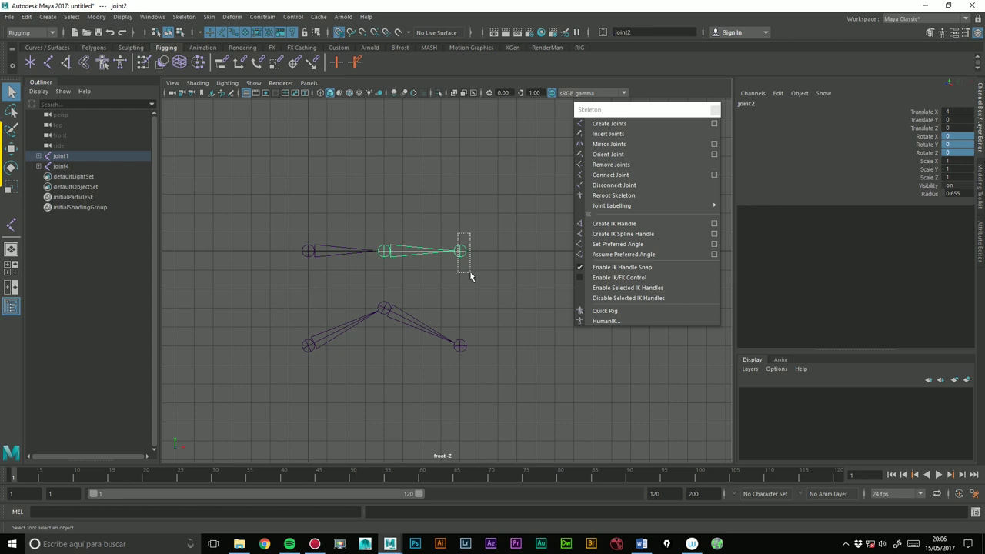
drag(464, 254, 469, 275)
- Inspect joint4 and joint5 of the lower chain, then open joint4's Attribute Editor
drag(312, 318, 311, 348)
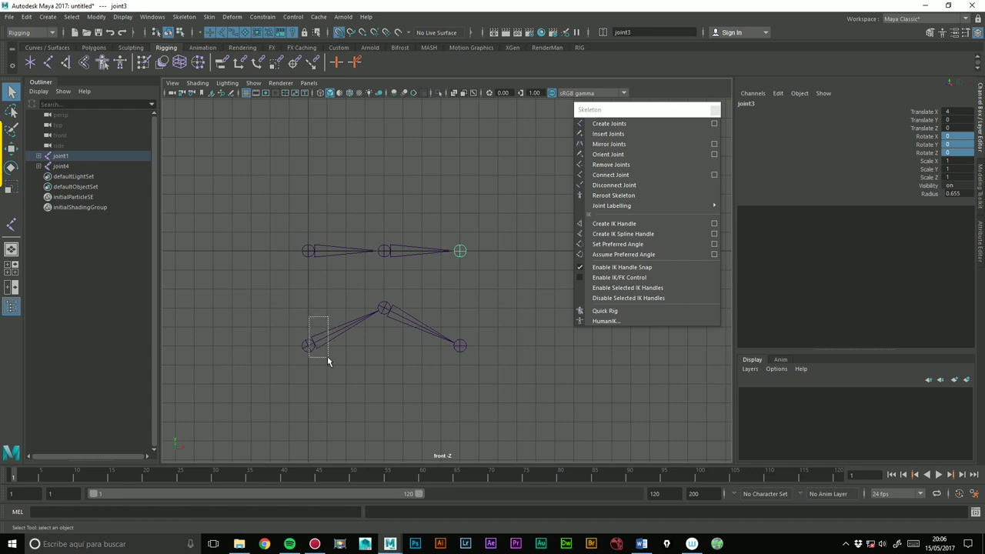
click(947, 154)
key(Down)
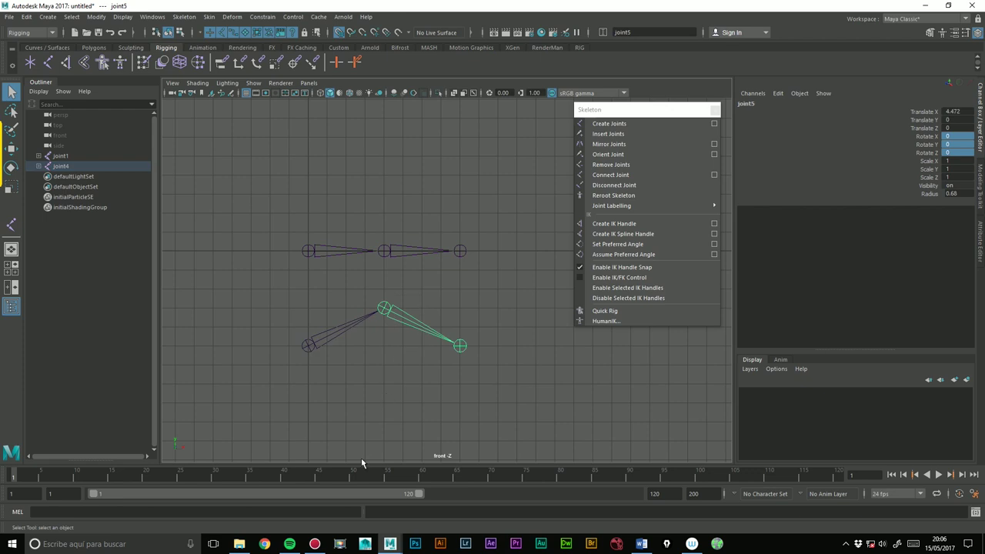
drag(474, 316, 454, 369)
click(454, 304)
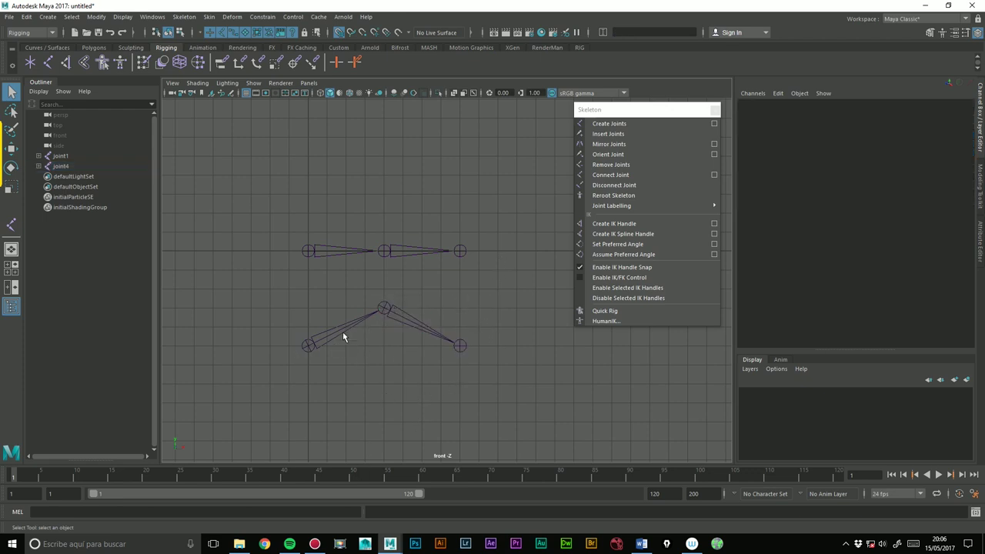
click(475, 348)
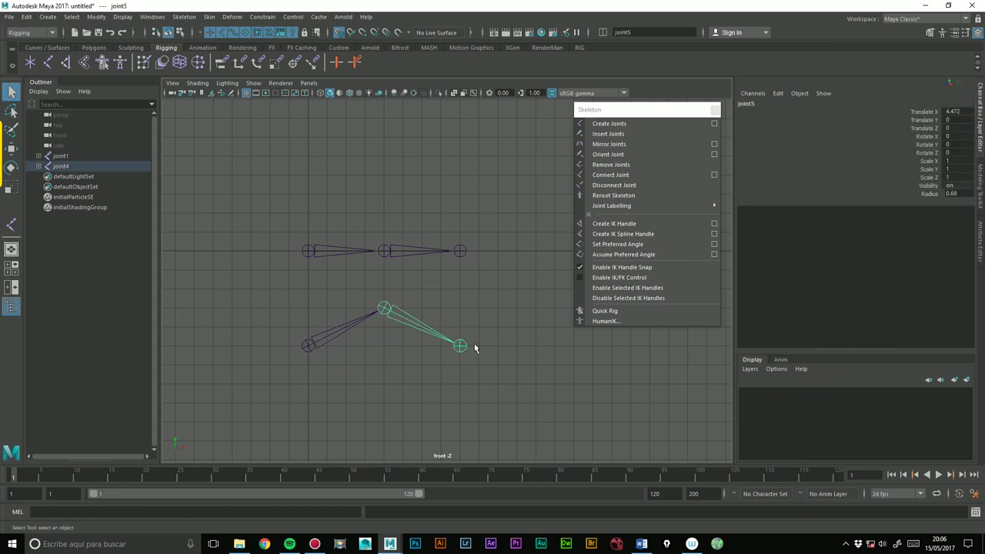
click(477, 307)
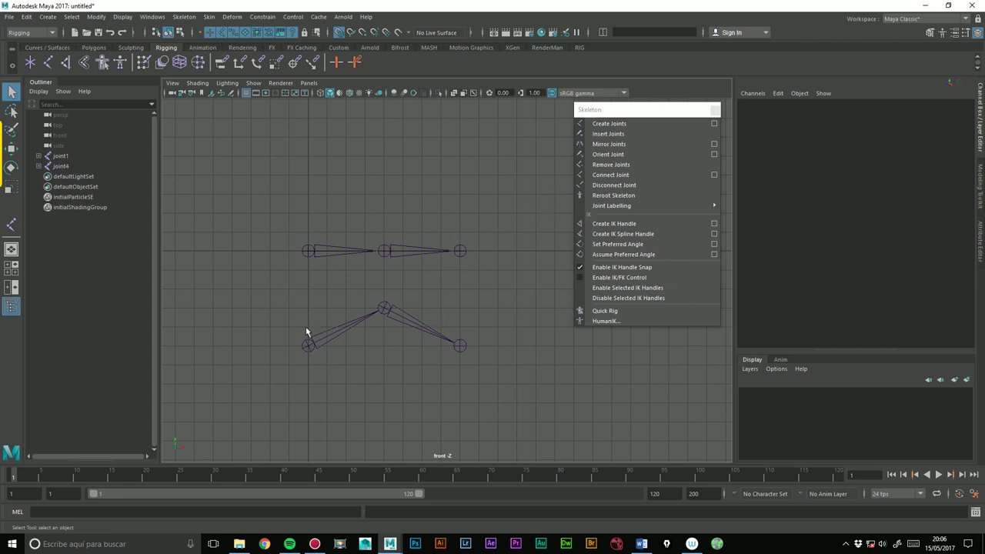
drag(273, 306, 338, 382)
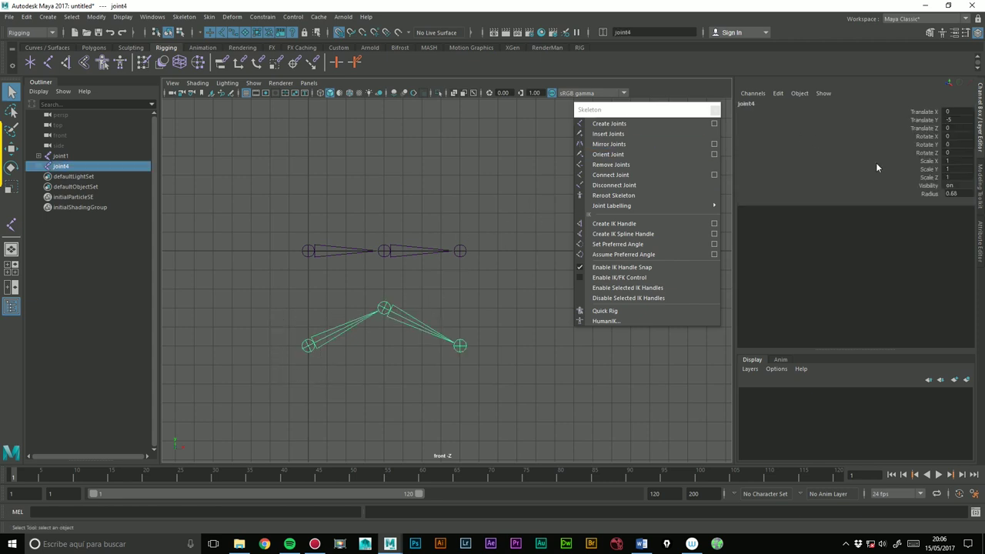
click(981, 246)
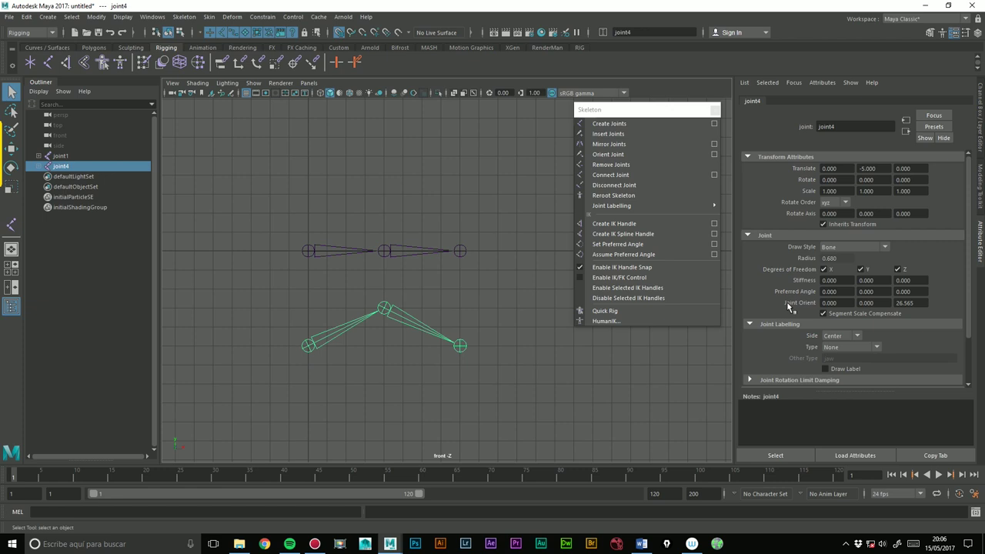
- Compare joint4's Joint Orient values (Z 26.565) with its Rotate Z, then deselect
double_click(916, 303)
click(910, 180)
click(913, 303)
click(863, 302)
click(843, 303)
click(241, 288)
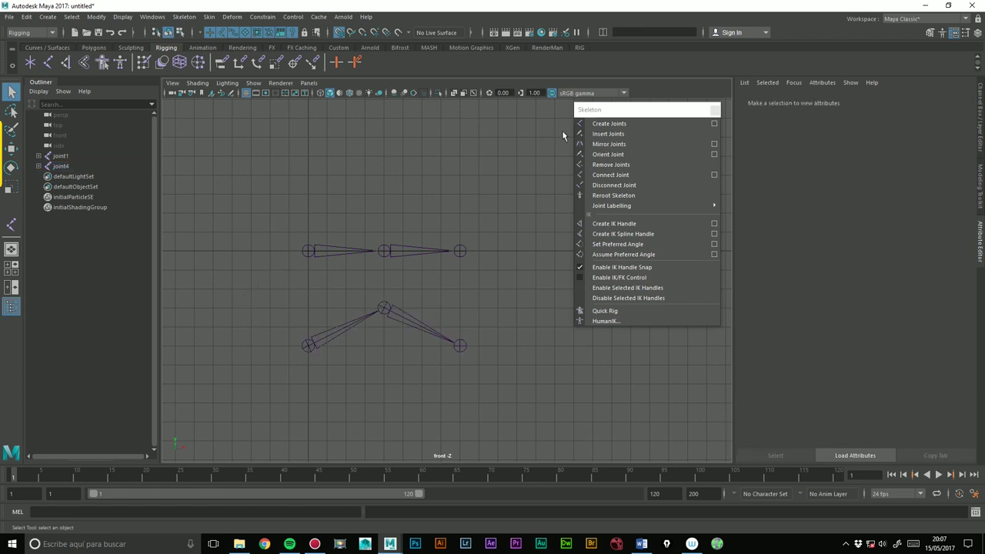
- With Create Joints, start a new zigzag joint chain in the upper-left of the front view
click(609, 123)
click(232, 174)
click(251, 118)
click(326, 137)
click(346, 175)
- Finish the zigzag test chain and delete it
click(288, 213)
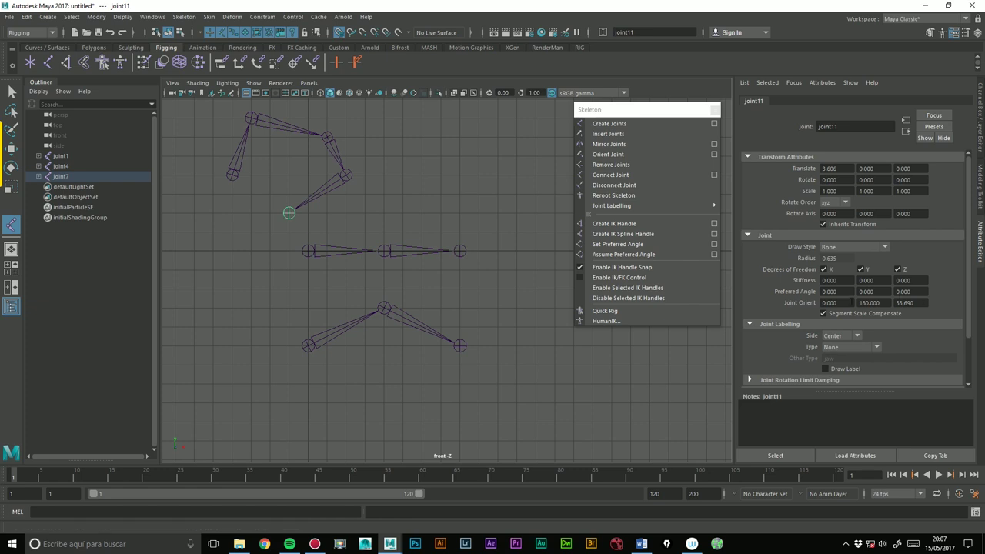
key(w)
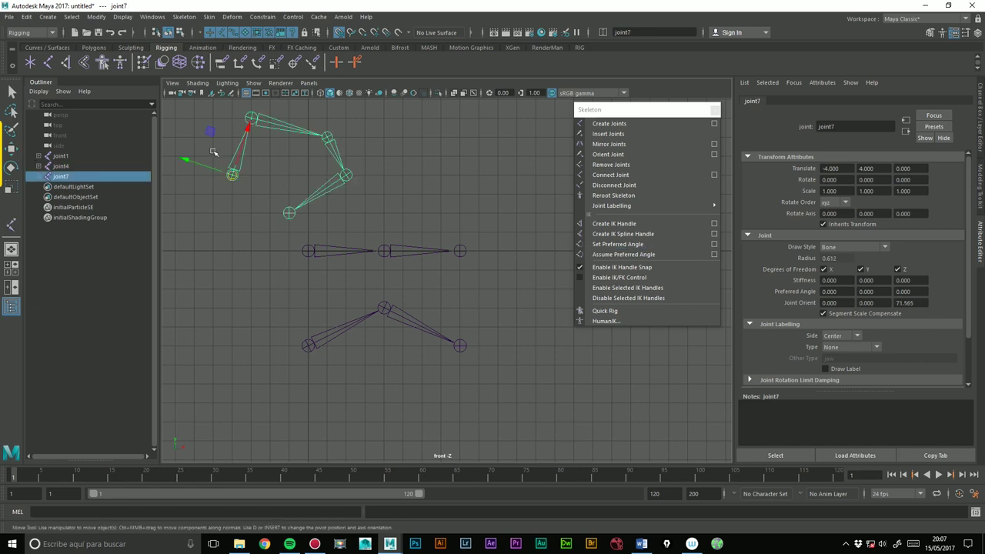
key(Delete)
- Try rotating joint1 and joint2 of the top chain, then undo back to the straight pose
click(343, 244)
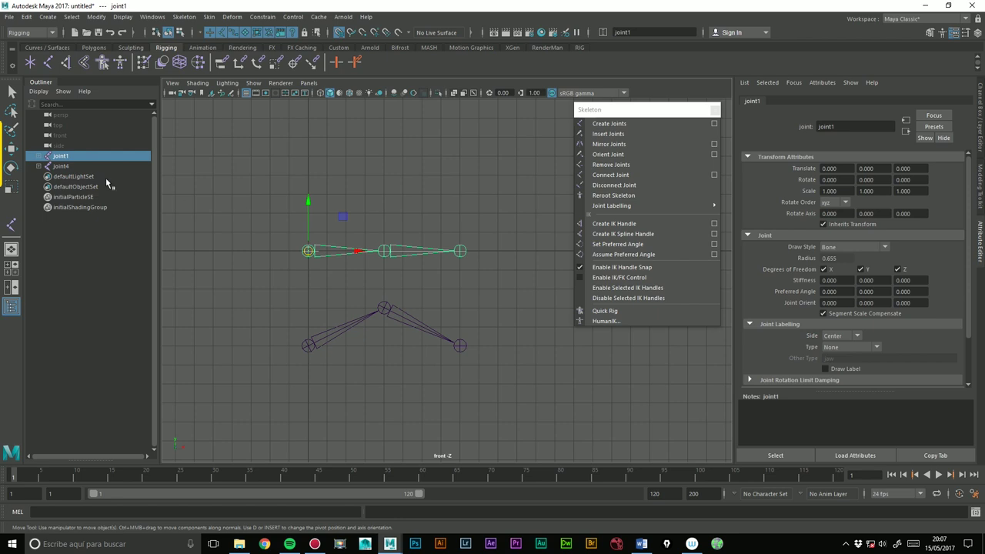
click(12, 167)
drag(345, 234, 329, 209)
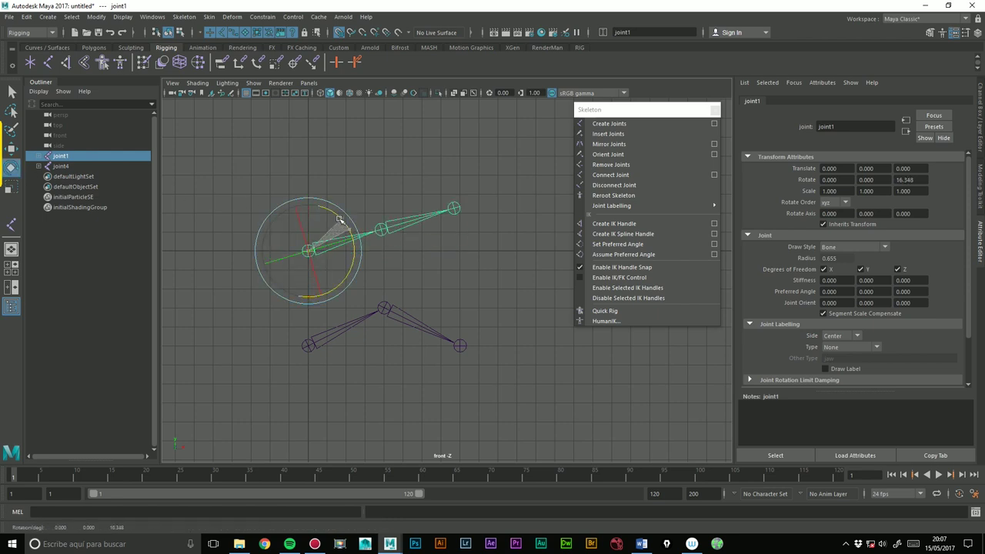
click(904, 180)
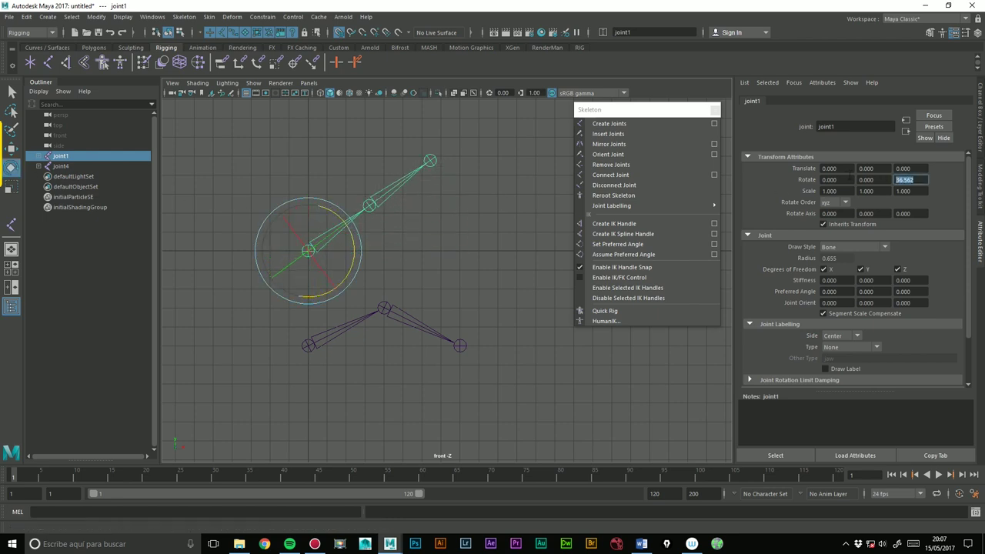
click(396, 184)
drag(413, 193, 428, 246)
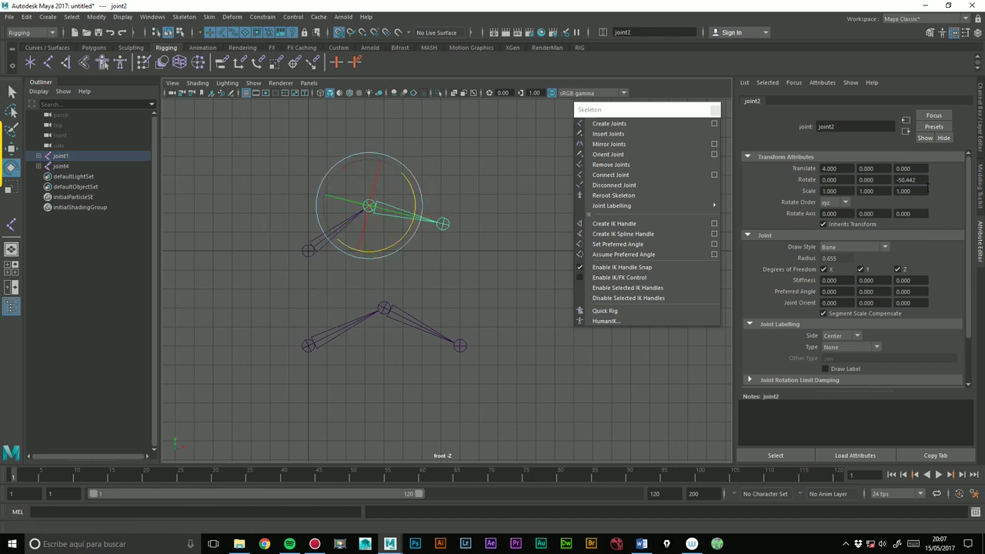
click(415, 275)
key(ctrl+z)
key(ctrl+z)
key(ctrl+z)
key(ctrl+z)
key(ctrl+z)
- Rotate the lower chain about joint4 and compare its Joint Orient Z and Rotate Z values
click(319, 323)
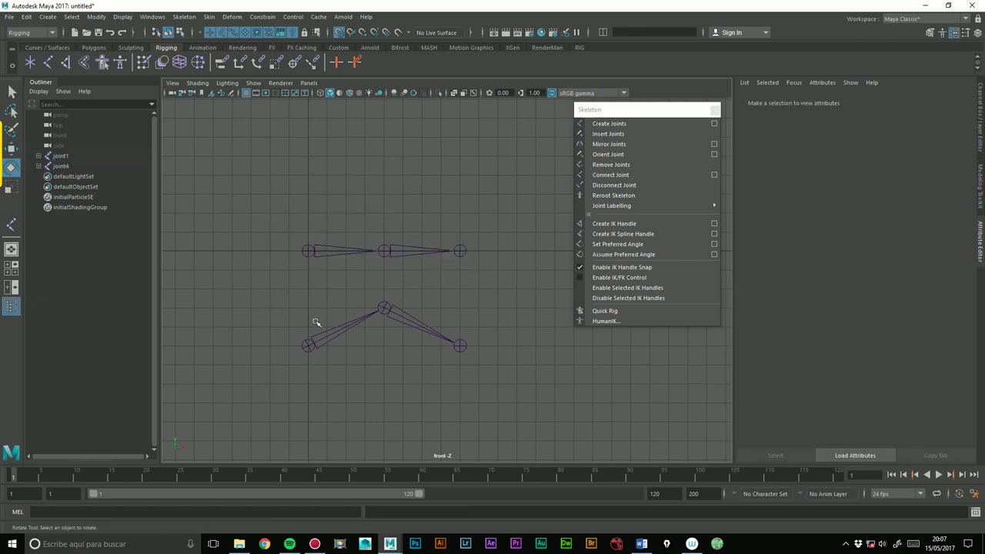
drag(319, 323, 354, 359)
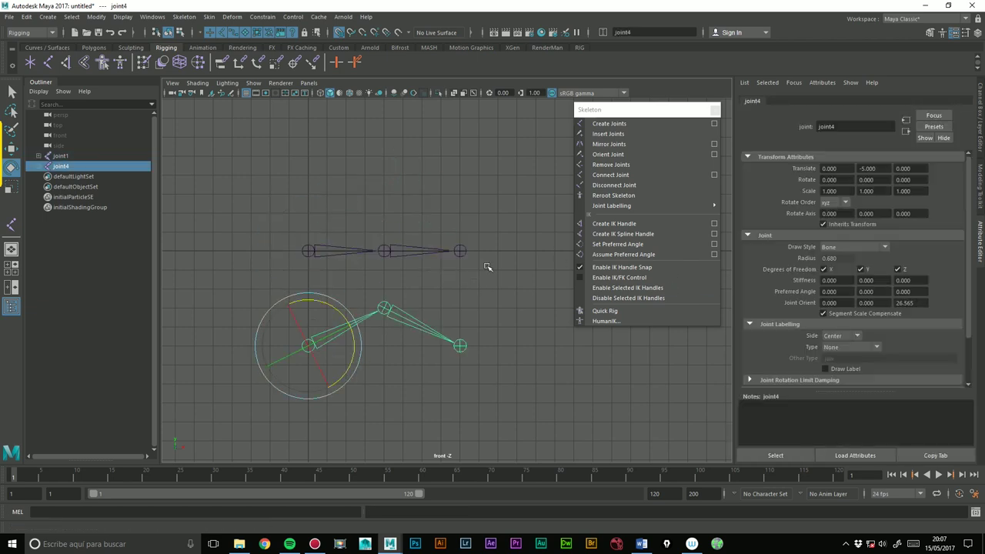
drag(334, 315, 384, 316)
double_click(917, 302)
double_click(906, 180)
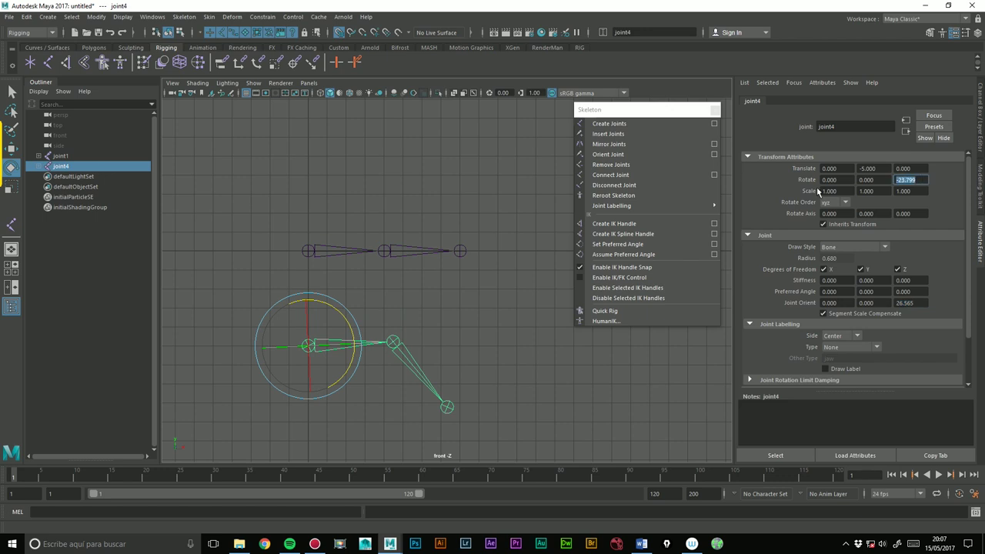
drag(350, 321, 338, 308)
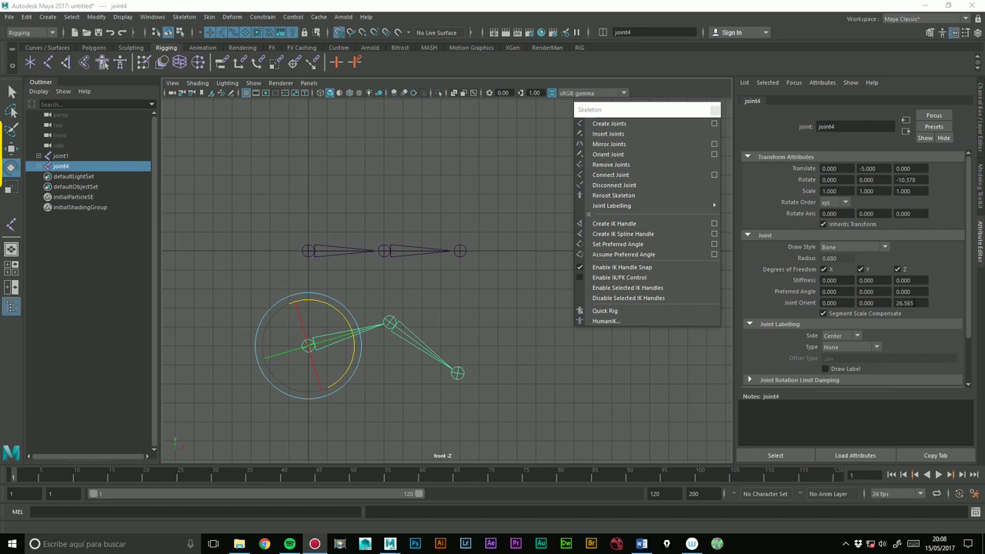
click(904, 303)
click(919, 180)
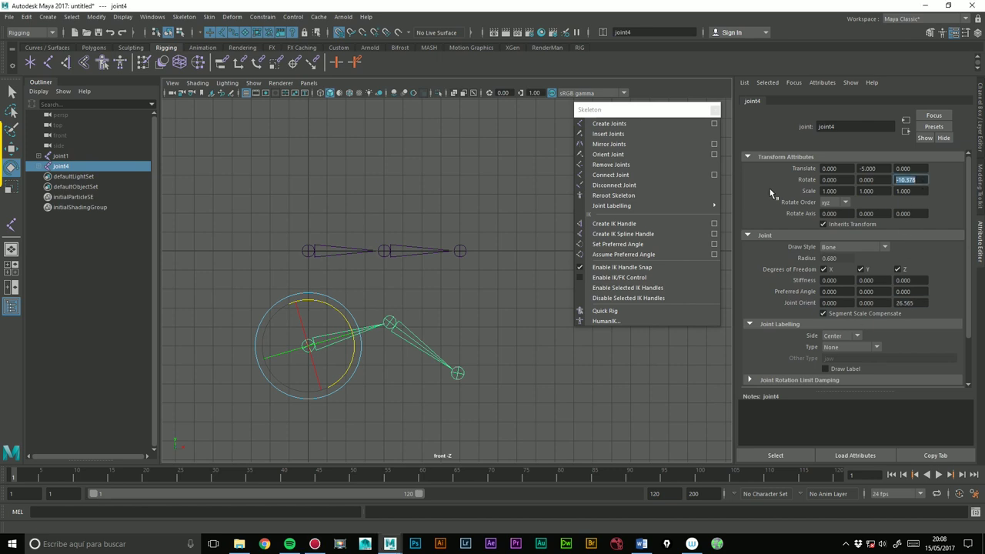
click(907, 303)
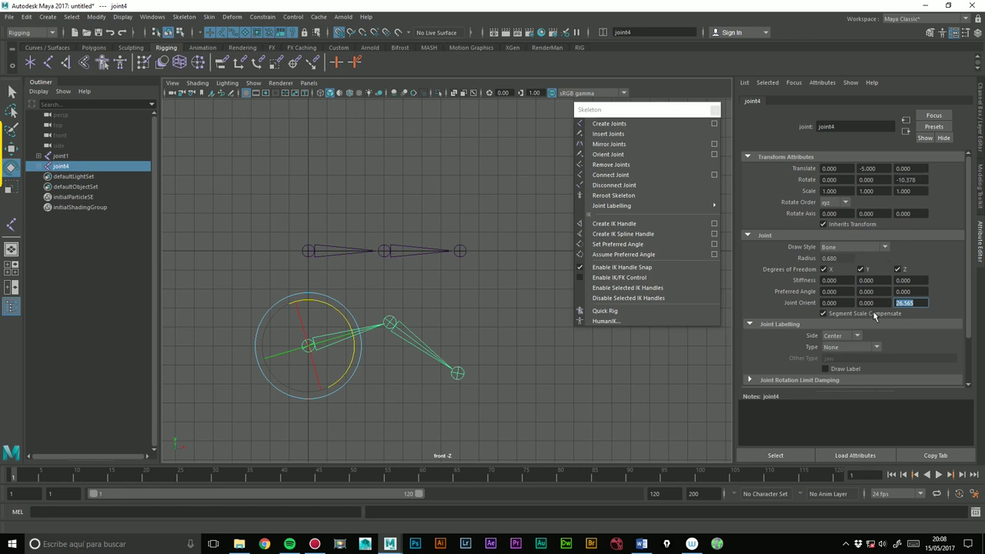
- Experiment with joint4's values: Rotate Z 0, Joint Orient Z 10 then 20, Rotate Z 10
click(911, 180)
text(0)
key(Return)
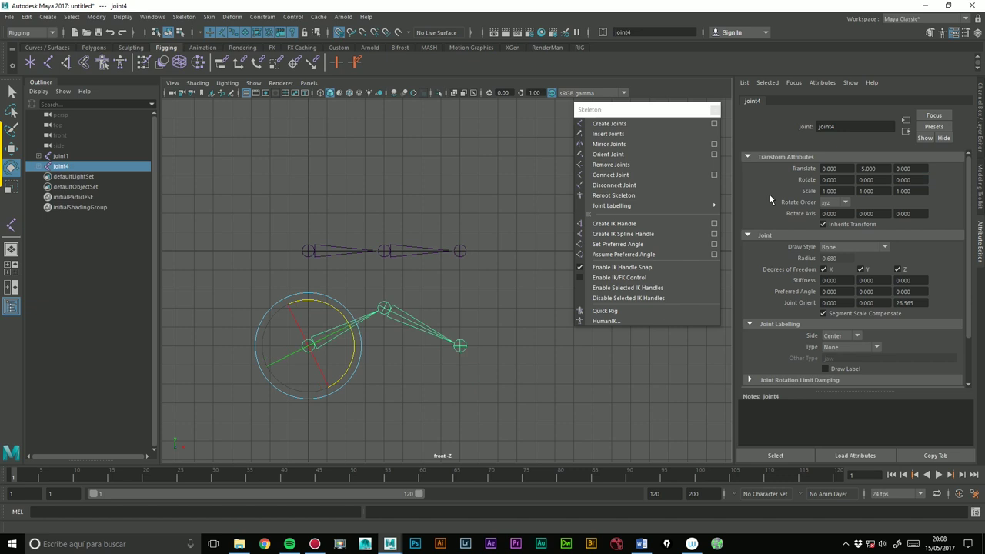
click(906, 302)
text(10)
key(Return)
click(906, 303)
text(20)
key(Return)
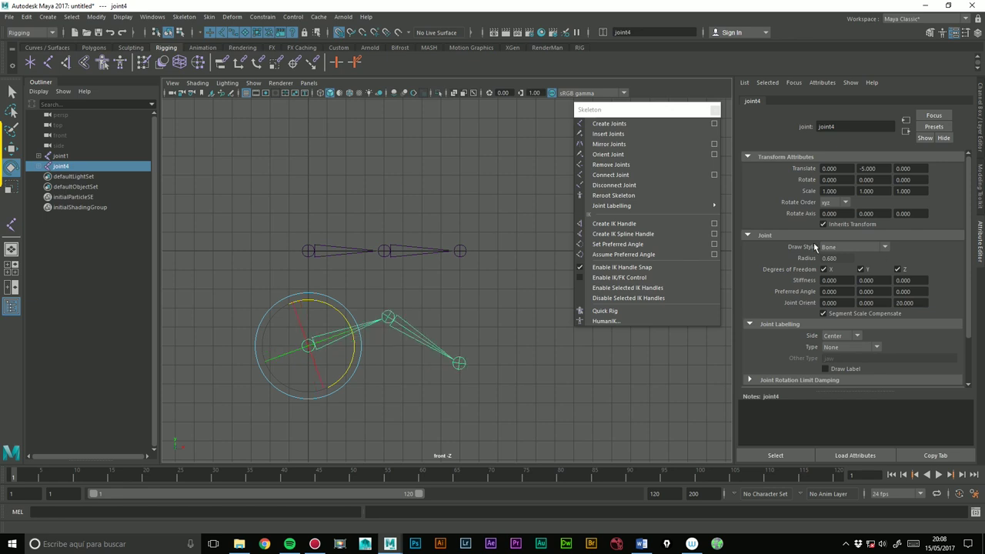
click(904, 180)
text(10)
key(Return)
- Set joint4's Joint Orient Z to 0 and Rotate Z to 30, then deselect
click(922, 303)
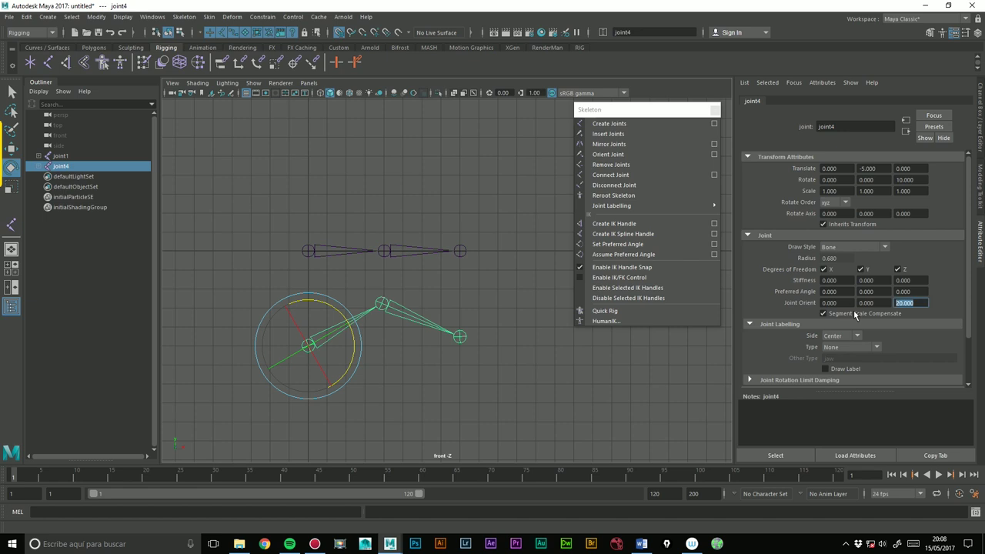
click(920, 179)
click(908, 302)
text(0)
key(Return)
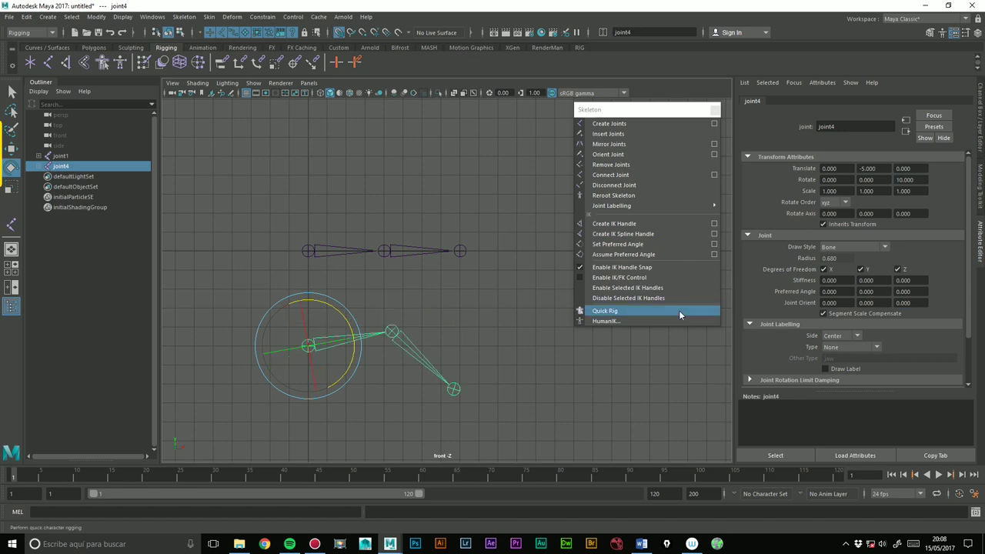
double_click(906, 179)
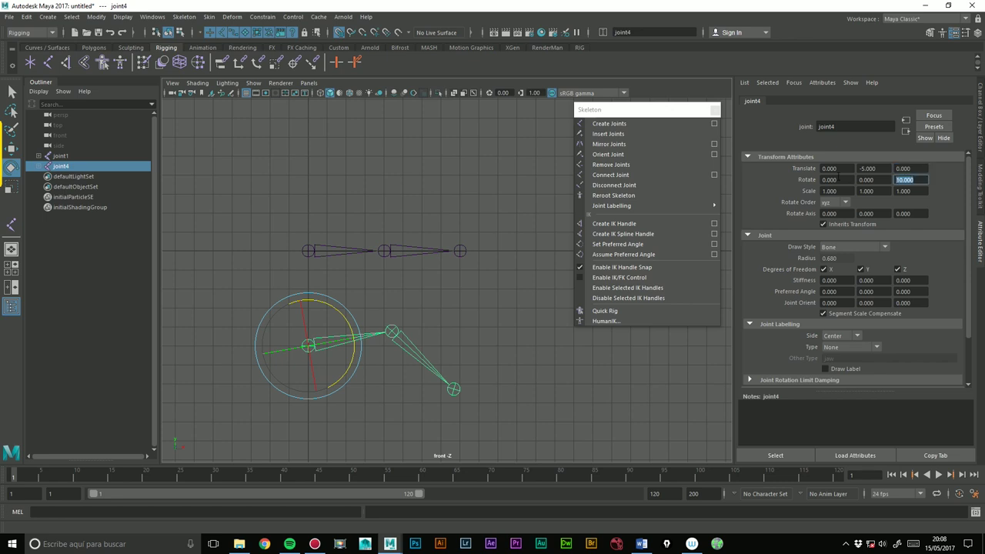
text(30)
key(Return)
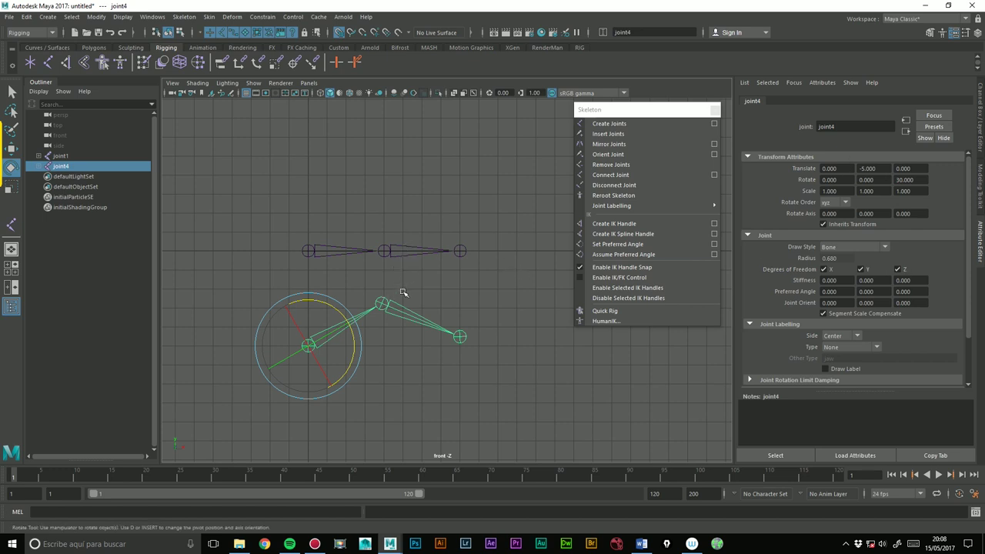
click(904, 179)
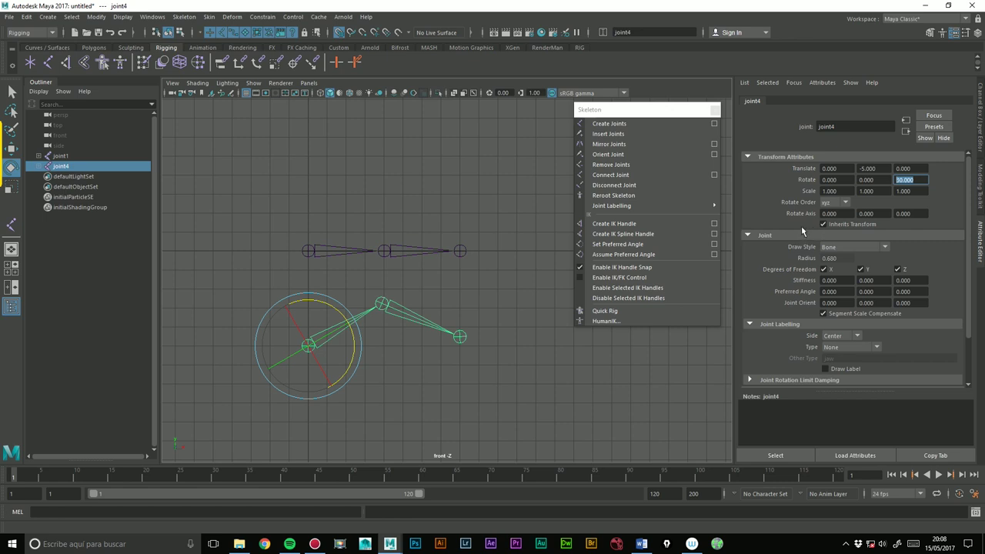
click(395, 219)
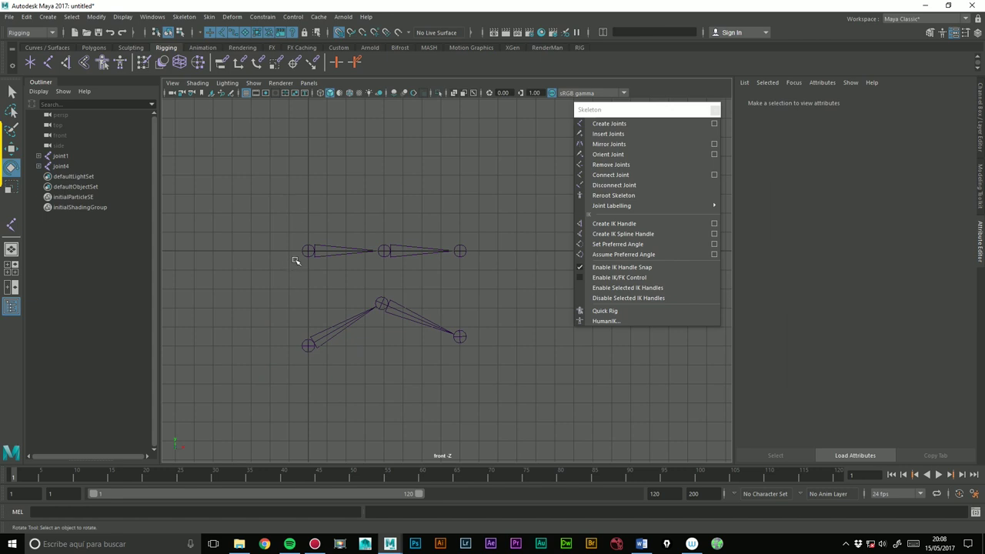
- Switch to the perspective view and create a polygon cube at the origin
key(space)
drag(327, 199, 321, 179)
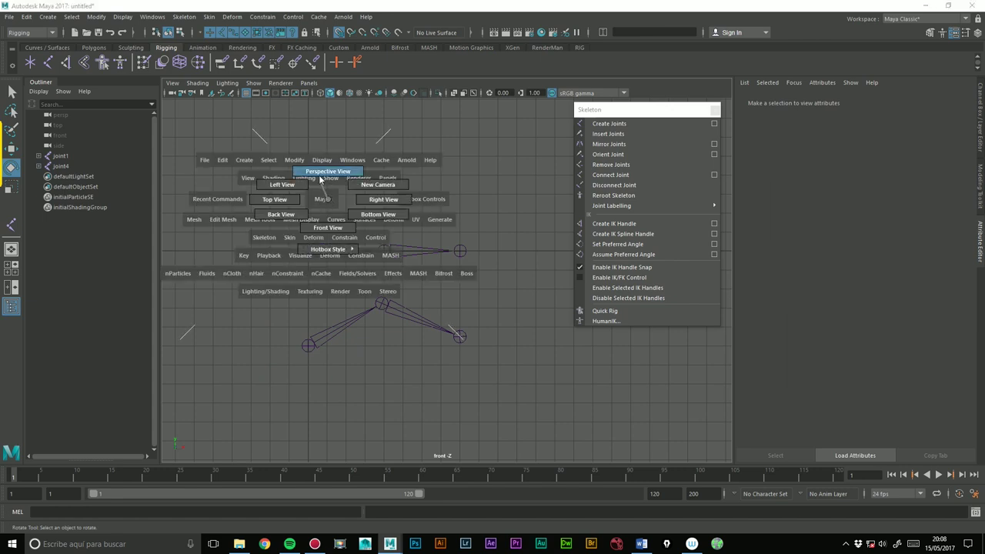
mouse_move(359, 295)
alt+mouse_down()
mouse_move(396, 293)
mouse_move(334, 259)
alt+mouse_up()
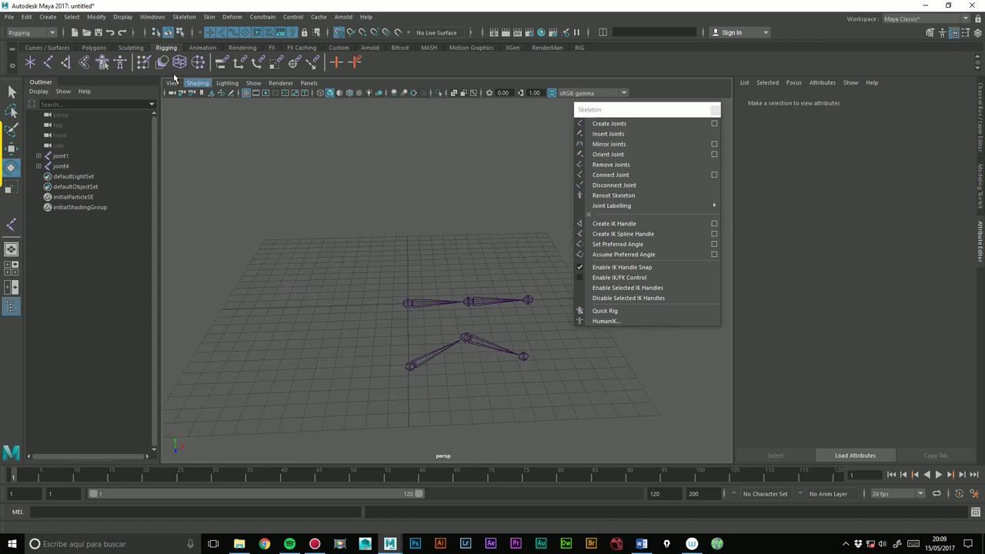
click(48, 17)
mouse_move(78, 53)
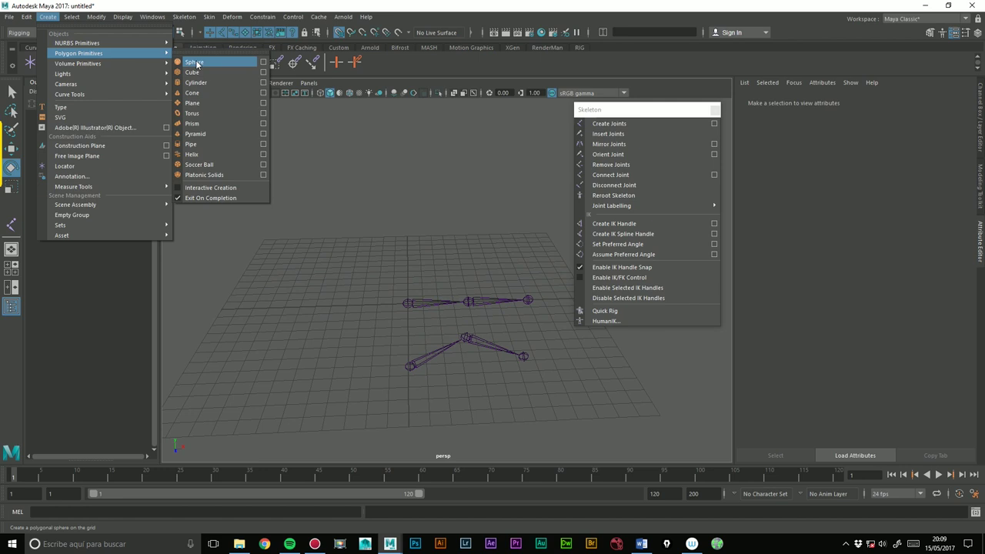
click(192, 72)
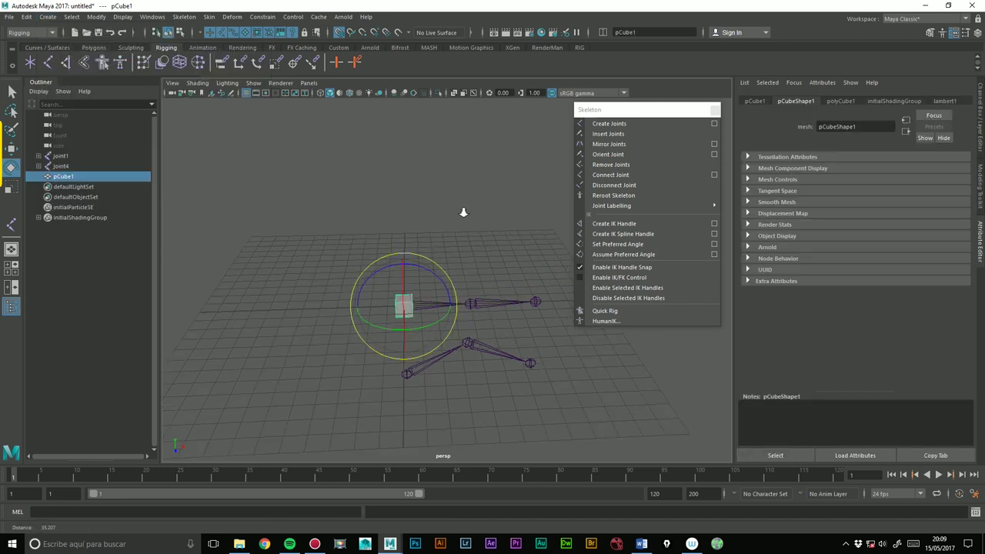
- Hide the joint1 and joint4 chains and duplicate pCube1 into pCube2
click(62, 166)
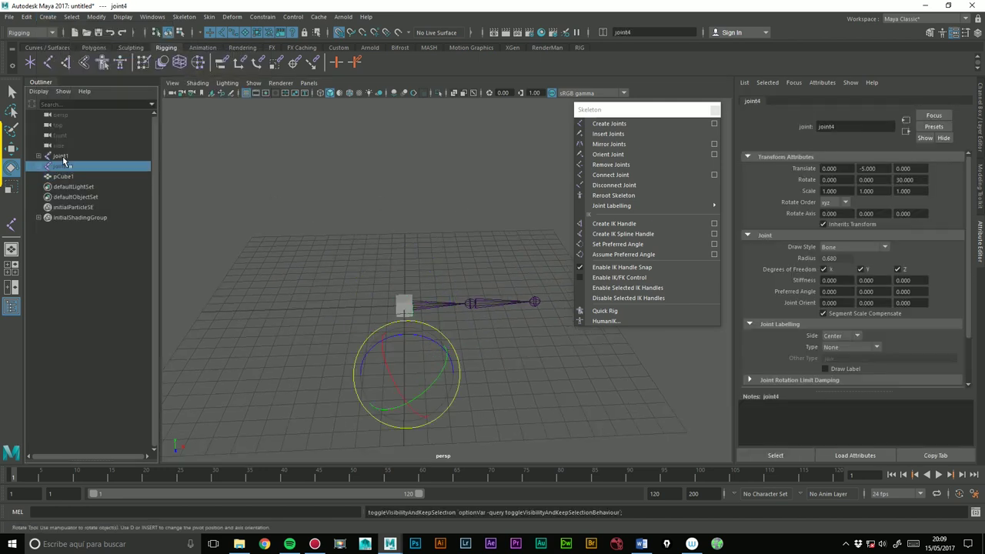
click(62, 156)
mouse_move(446, 223)
alt+mouse_down()
mouse_move(470, 189)
mouse_move(454, 185)
alt+mouse_up()
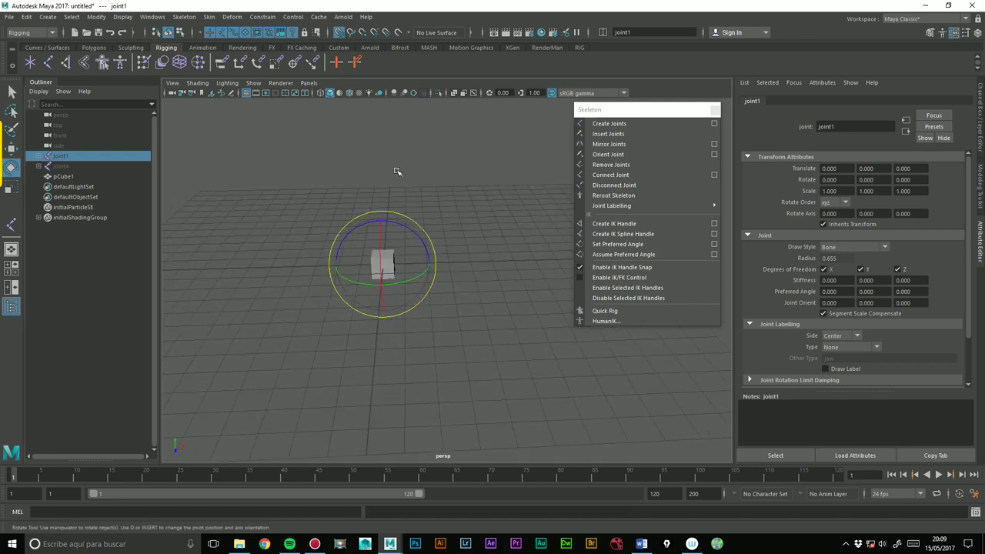
click(64, 177)
key(ctrl+d)
key(w)
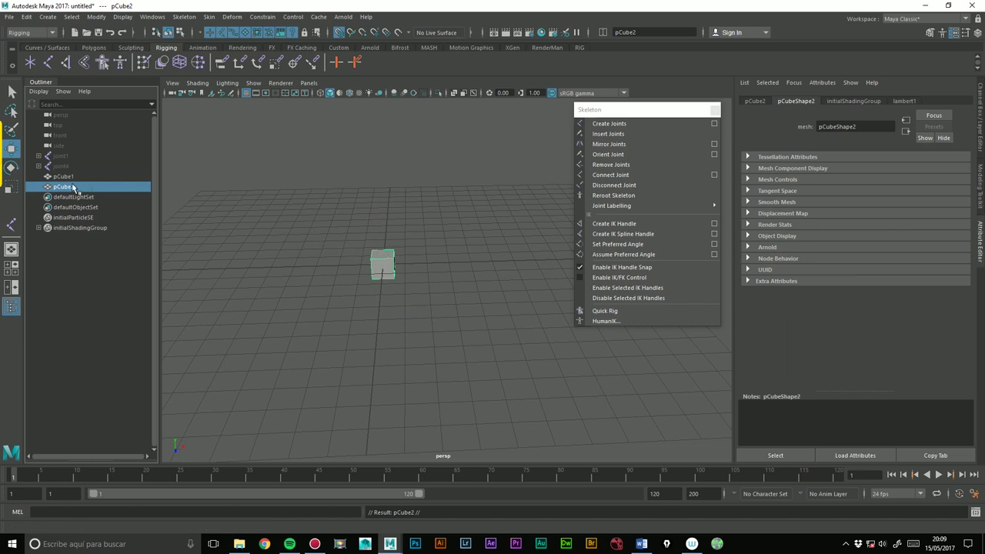
- Move pCube2 left along X to about -5.176 and rotate it to a tilted angle
click(395, 221)
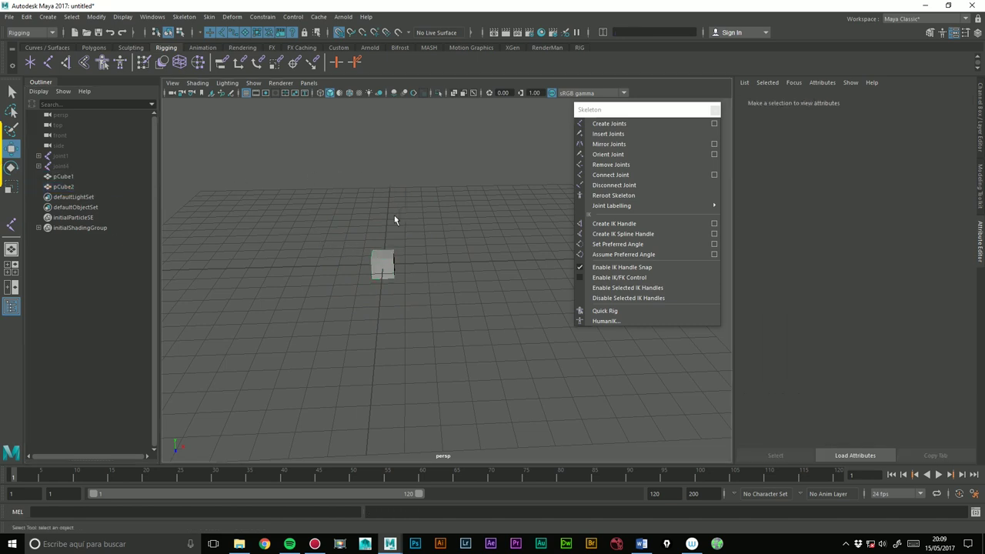
click(63, 187)
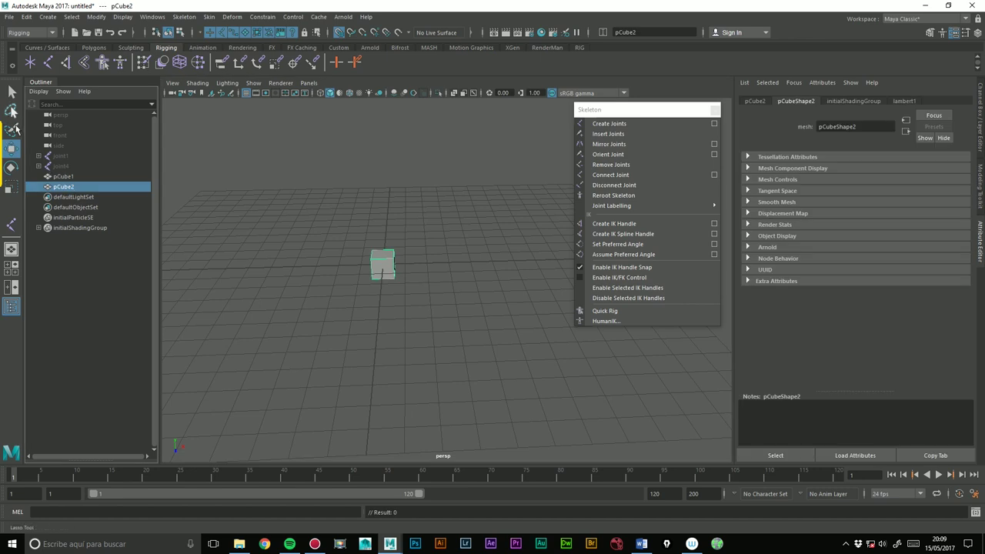
click(12, 166)
click(12, 147)
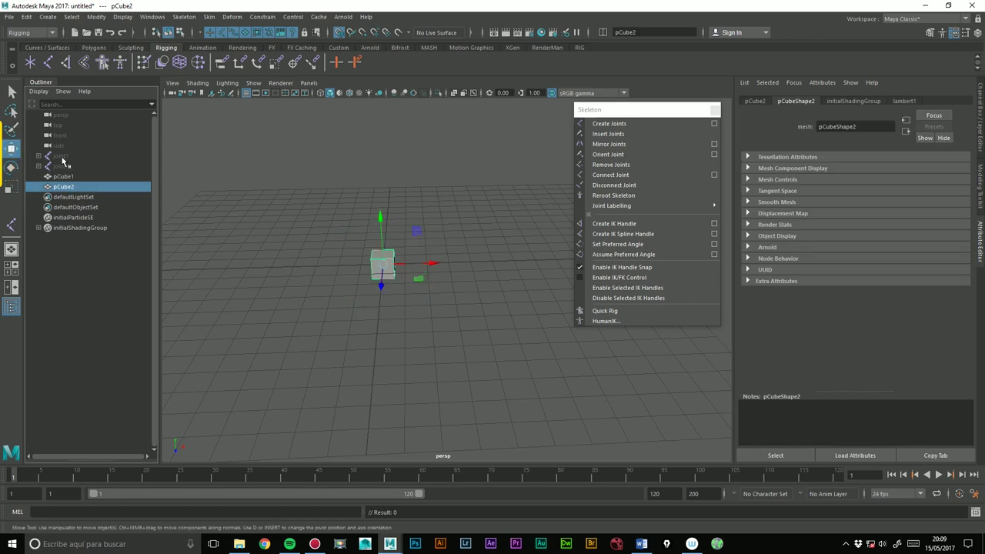
mouse_move(431, 264)
mouse_down()
mouse_move(317, 261)
mouse_move(398, 202)
mouse_move(426, 198)
mouse_up()
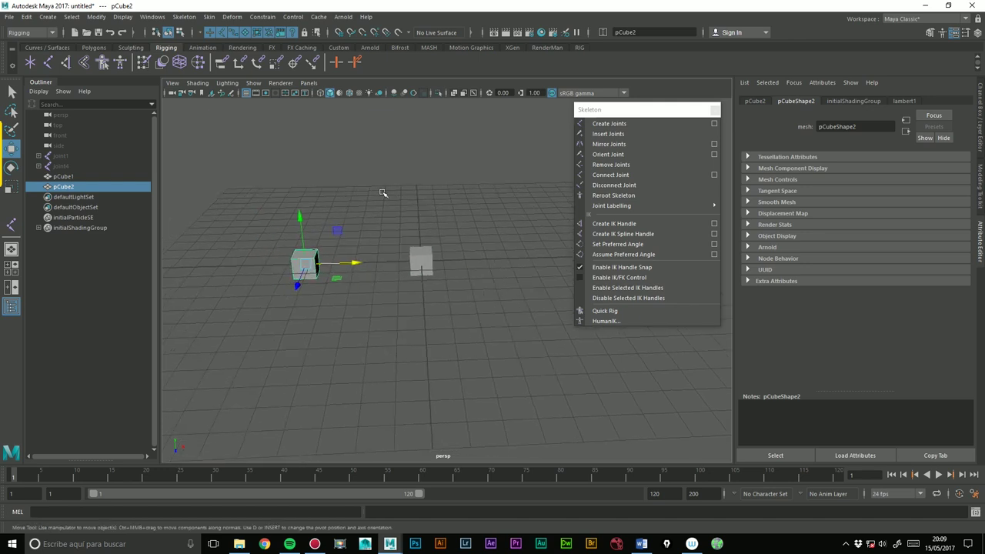
key(e)
drag(323, 259, 327, 263)
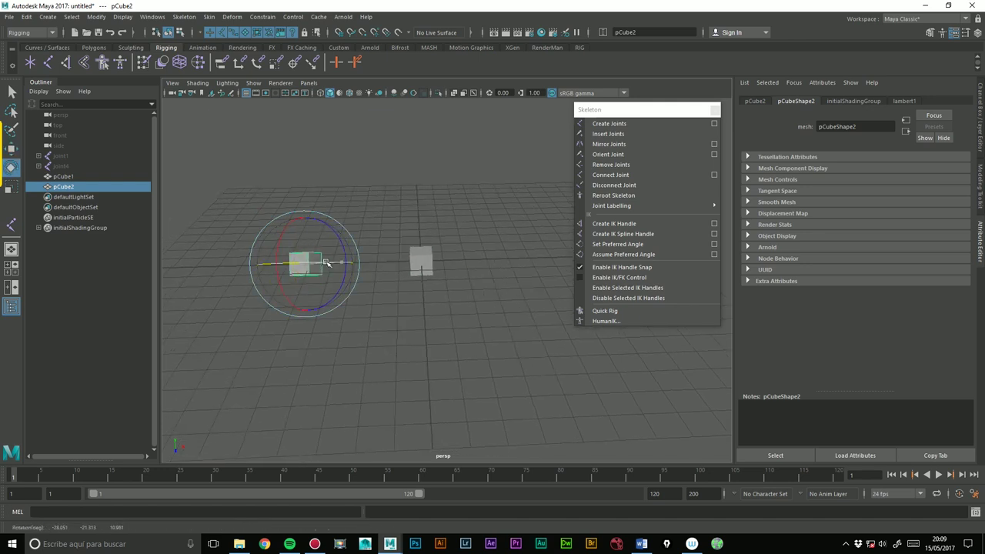
- Show the Channel Box values and marquee-select pCube2 to read its channels
click(377, 223)
mouse_move(396, 220)
alt+mouse_down()
mouse_move(402, 202)
mouse_move(450, 196)
mouse_move(462, 211)
alt+mouse_up()
click(435, 240)
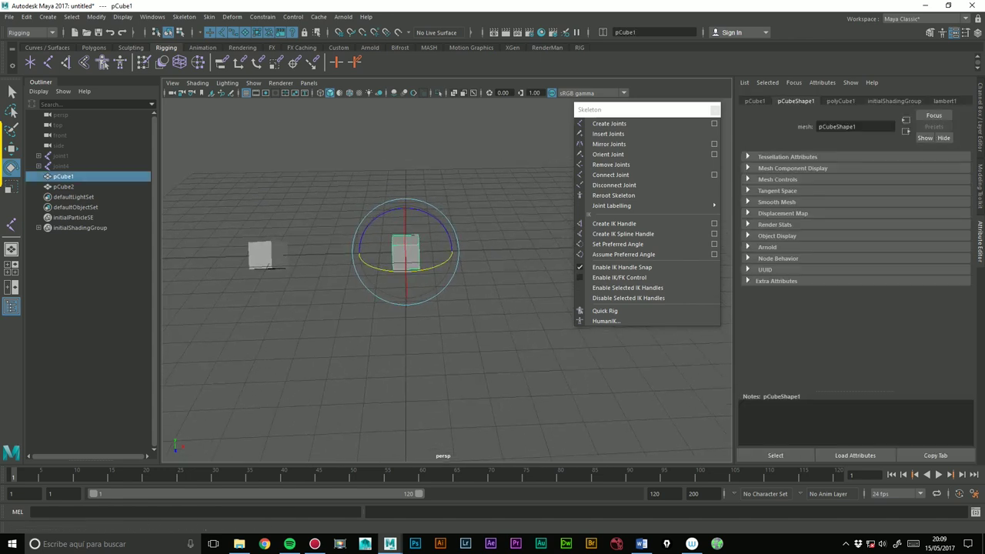
click(980, 140)
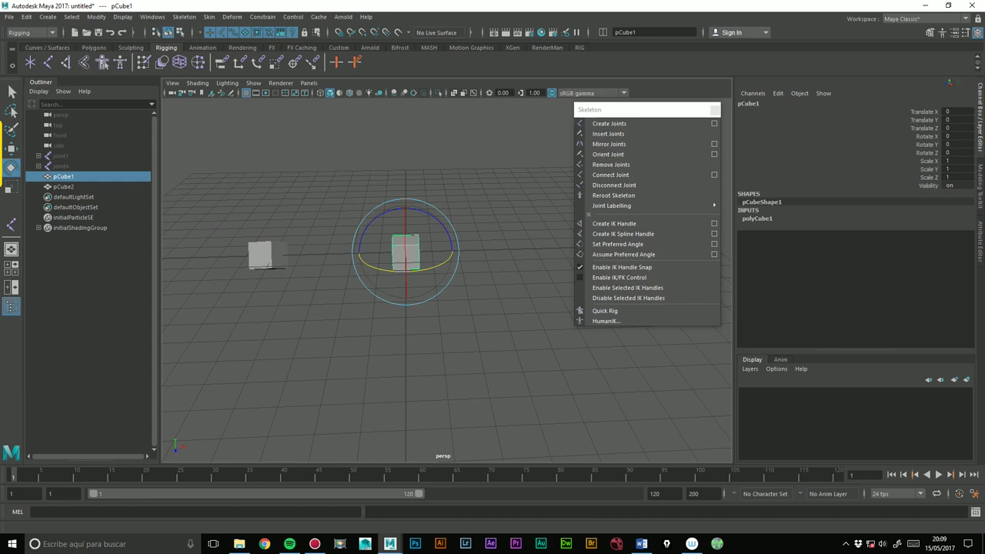
drag(235, 231, 304, 326)
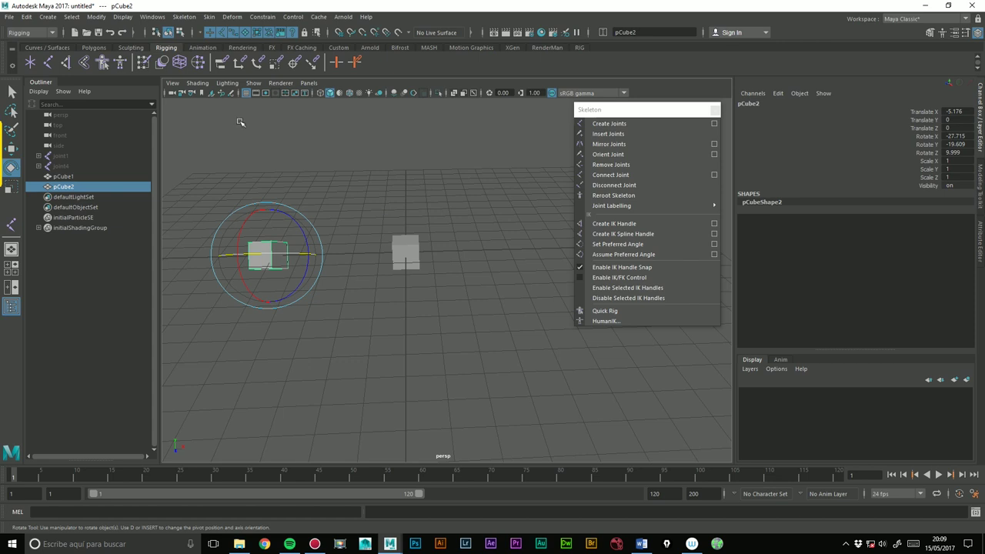
click(125, 18)
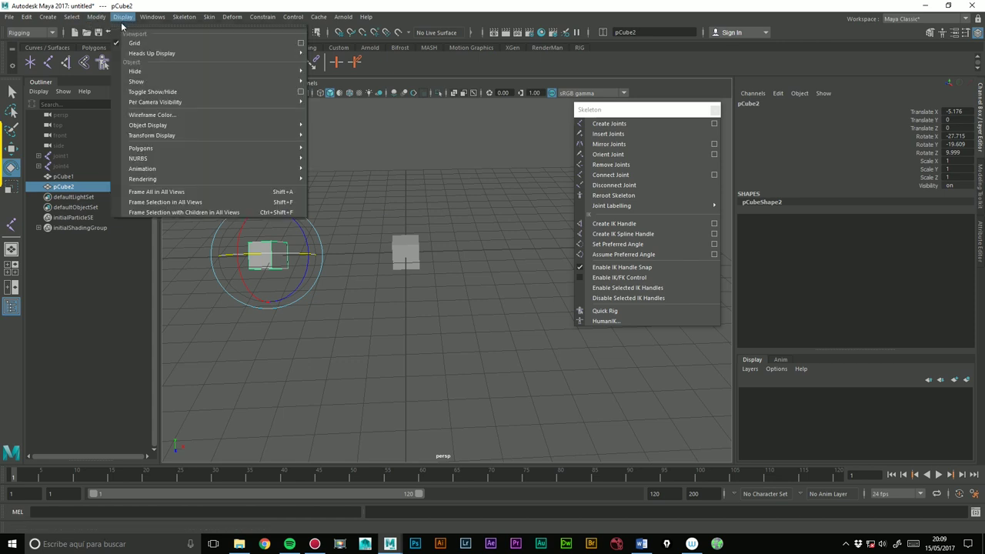
mouse_move(96, 17)
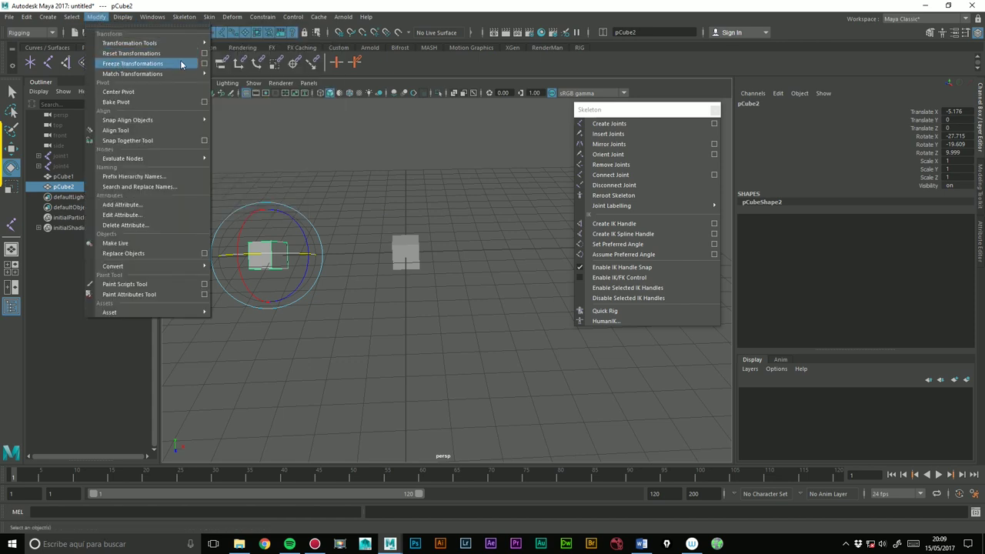
- Reset Freeze Transformations options to defaults and apply them to pCube2
click(205, 66)
mouse_move(119, 270)
mouse_down()
mouse_move(658, 279)
mouse_move(486, 282)
mouse_move(592, 285)
mouse_move(597, 340)
mouse_up()
click(573, 288)
click(589, 312)
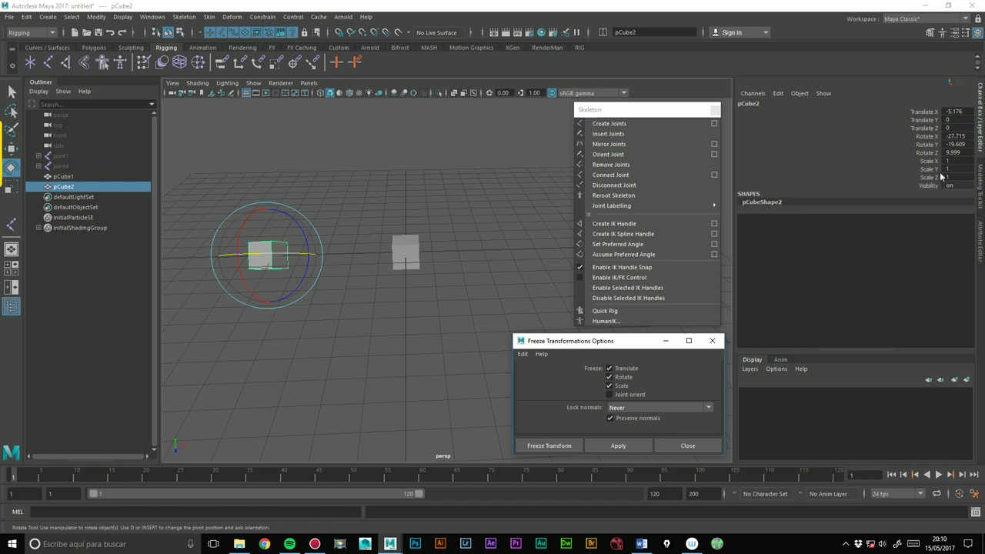
click(618, 446)
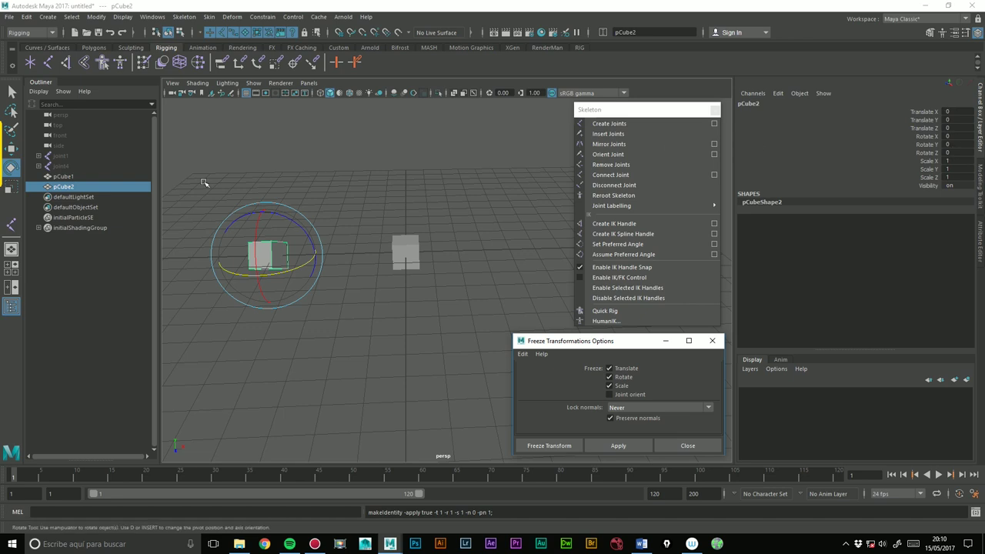
- Duplicate the centre cube with Ctrl+D to create pCube3, ready to move
click(346, 197)
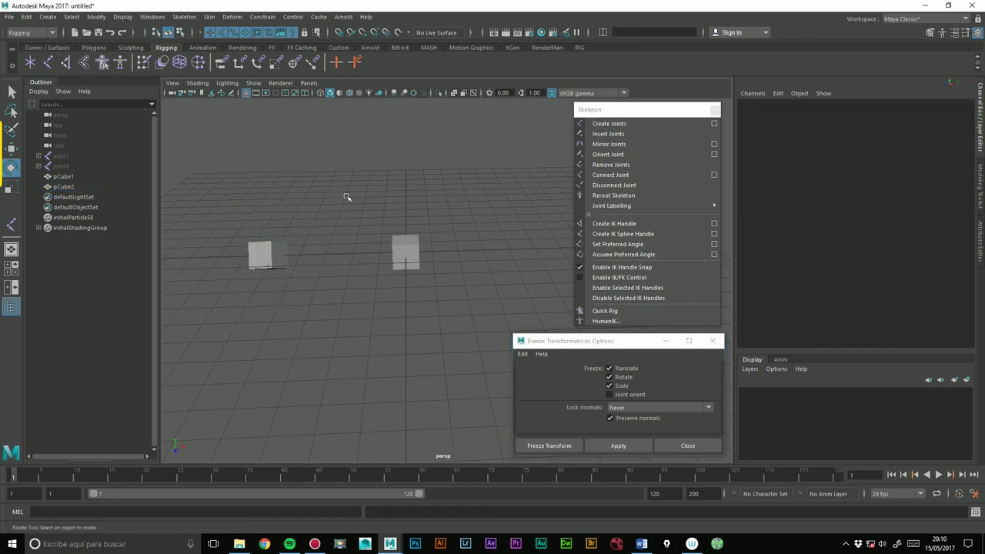
click(396, 239)
key(ctrl+d)
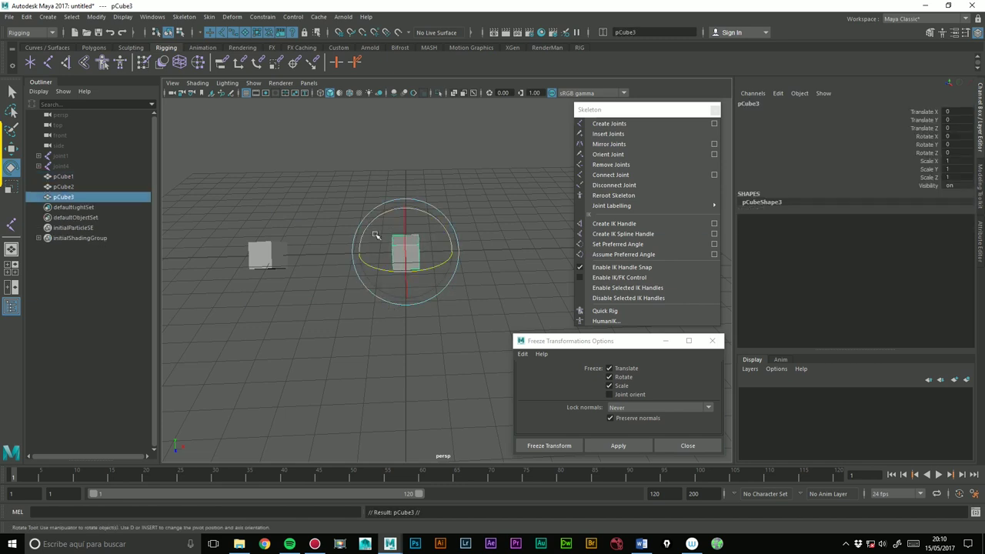
key(w)
drag(456, 252, 380, 252)
click(12, 167)
drag(306, 263, 340, 257)
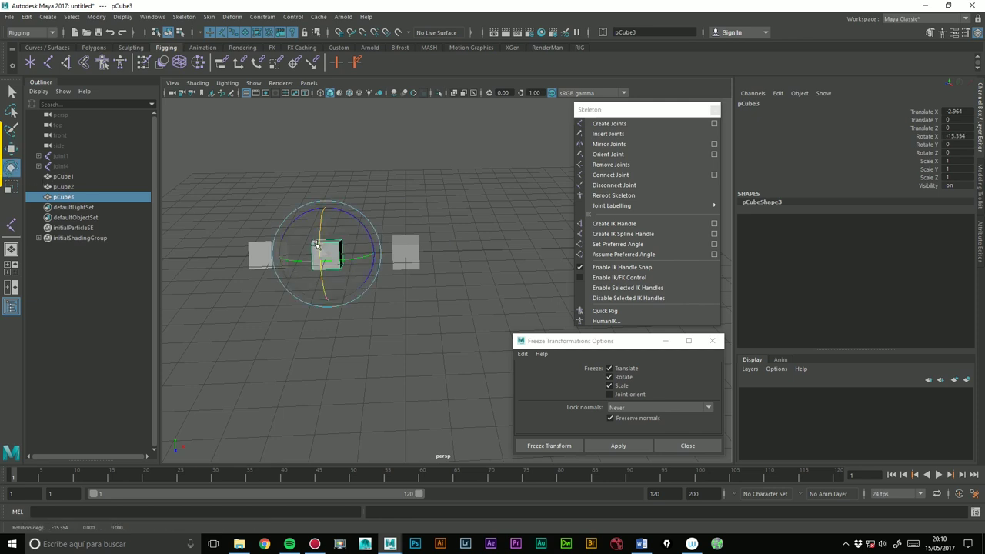
click(378, 192)
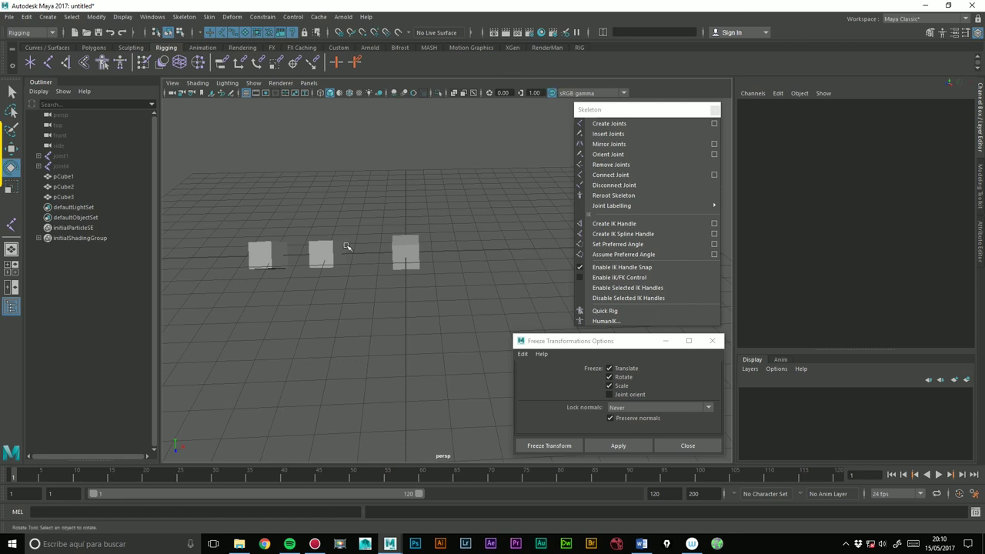
click(327, 248)
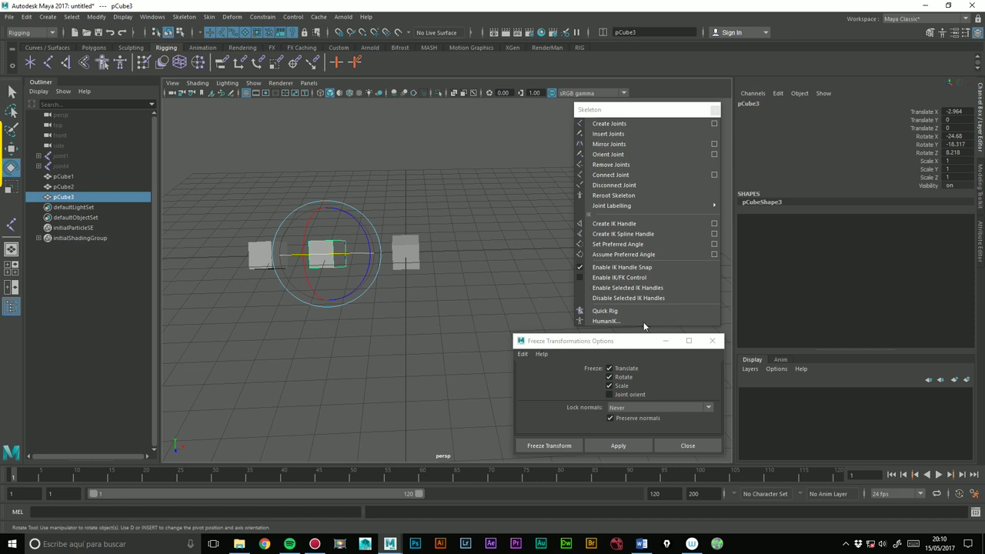
drag(954, 136, 961, 152)
click(960, 153)
text(0)
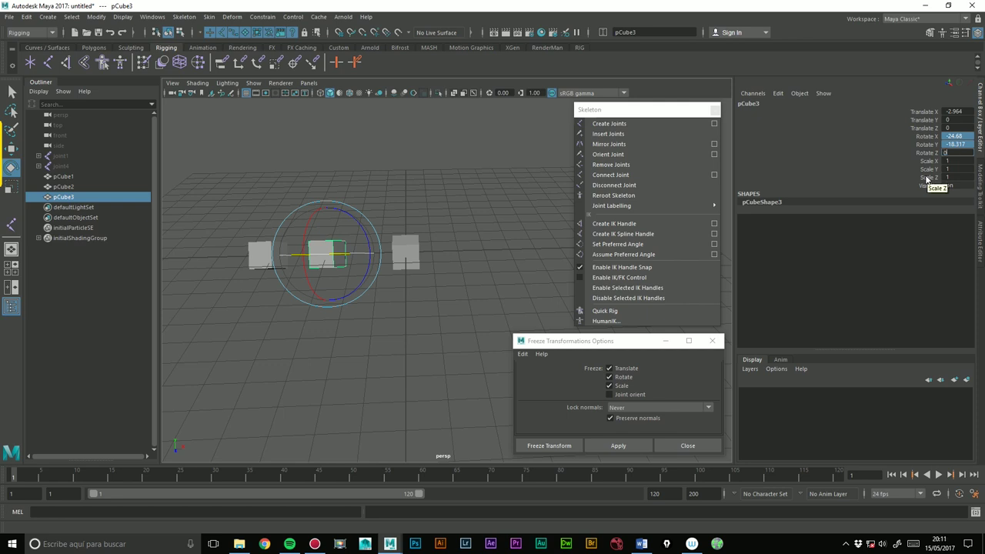
key(Return)
click(954, 111)
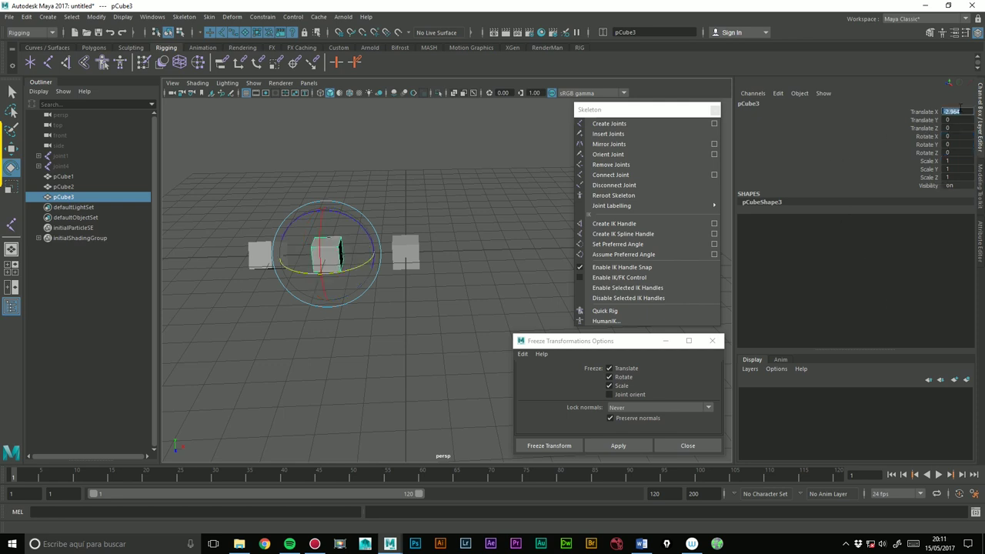
text(0)
key(Return)
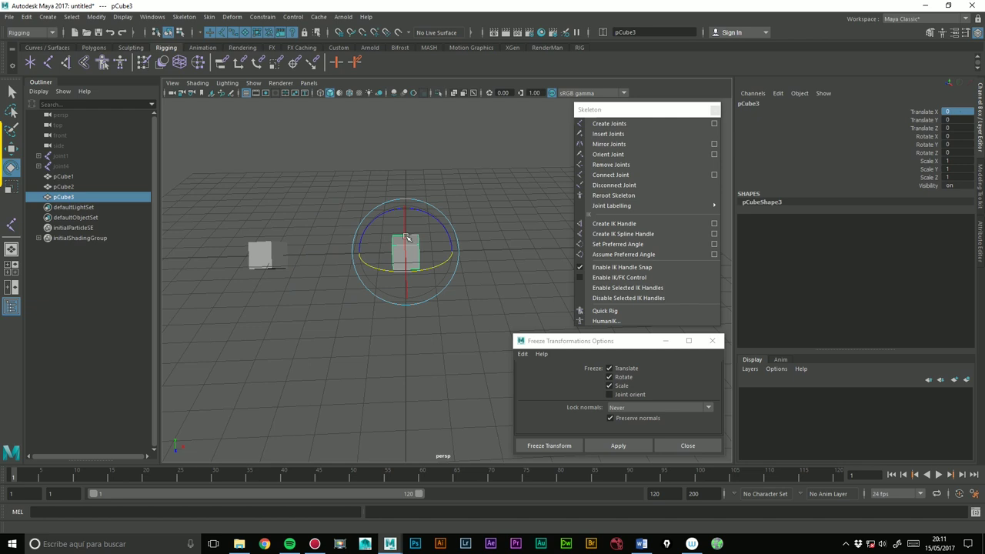
click(259, 243)
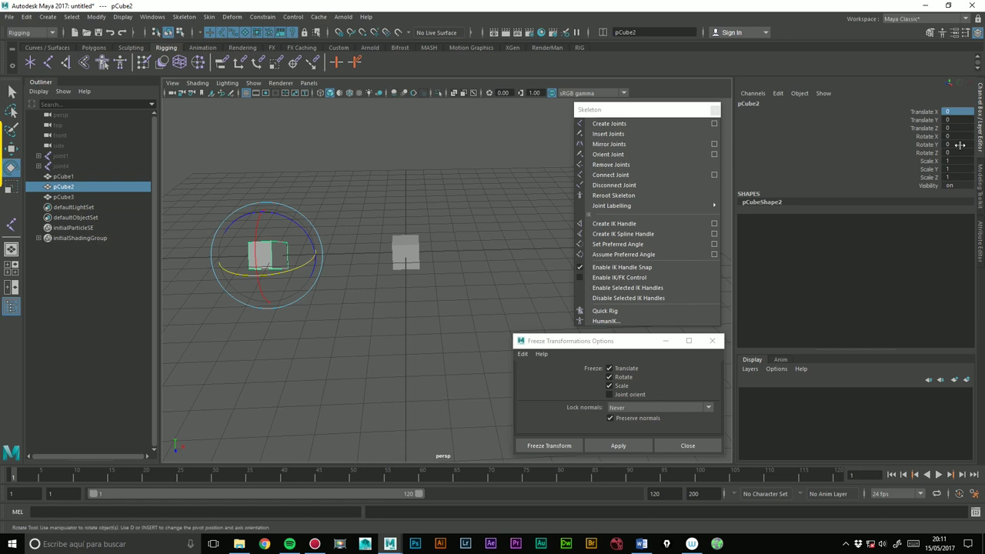
- Show pCube2's transform attributes in the Attribute Editor and expand the Pivots section
click(980, 240)
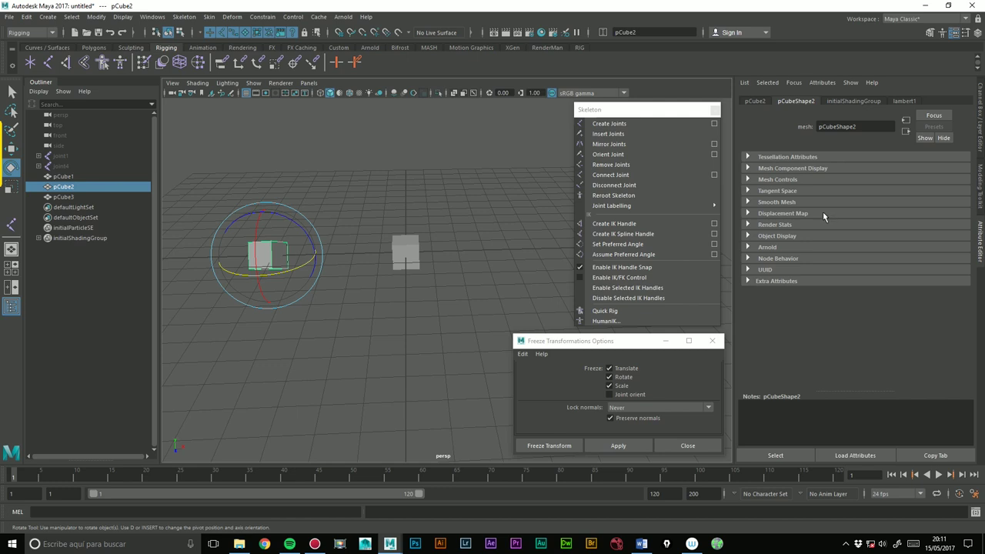
click(776, 237)
click(773, 224)
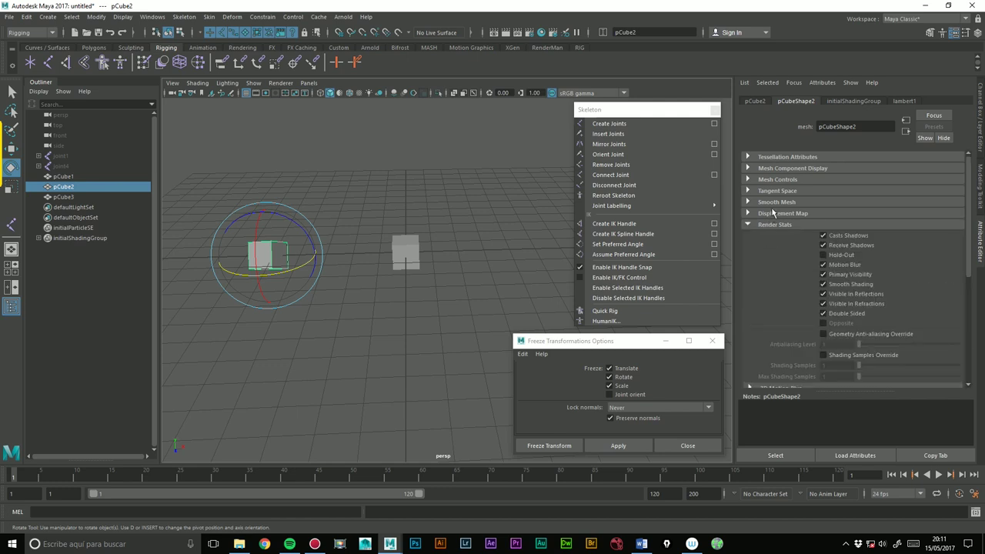
click(773, 213)
click(769, 181)
click(777, 168)
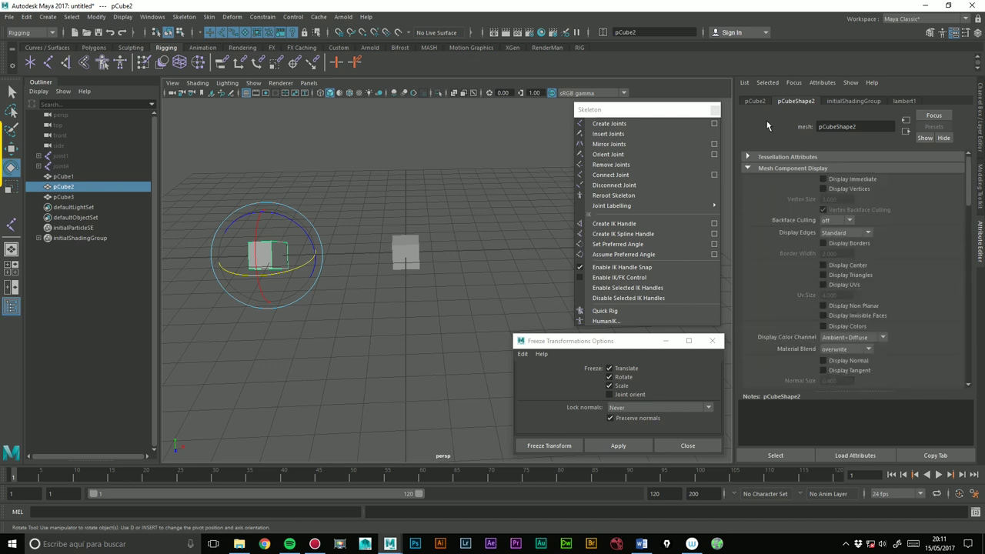
click(755, 100)
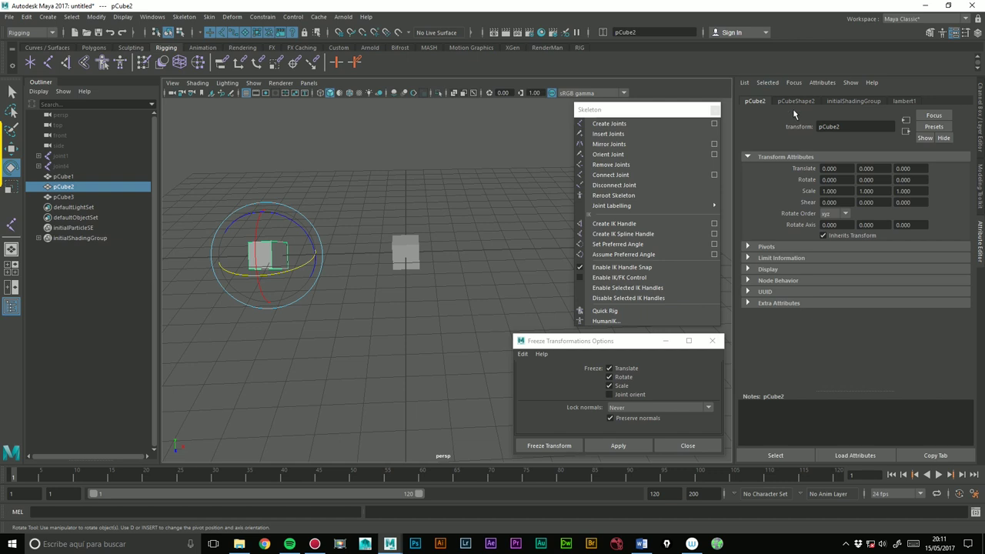
click(768, 246)
- Try World and Local Rotate Pivot X of 0, undoing each to keep -5.1761
drag(842, 300, 772, 308)
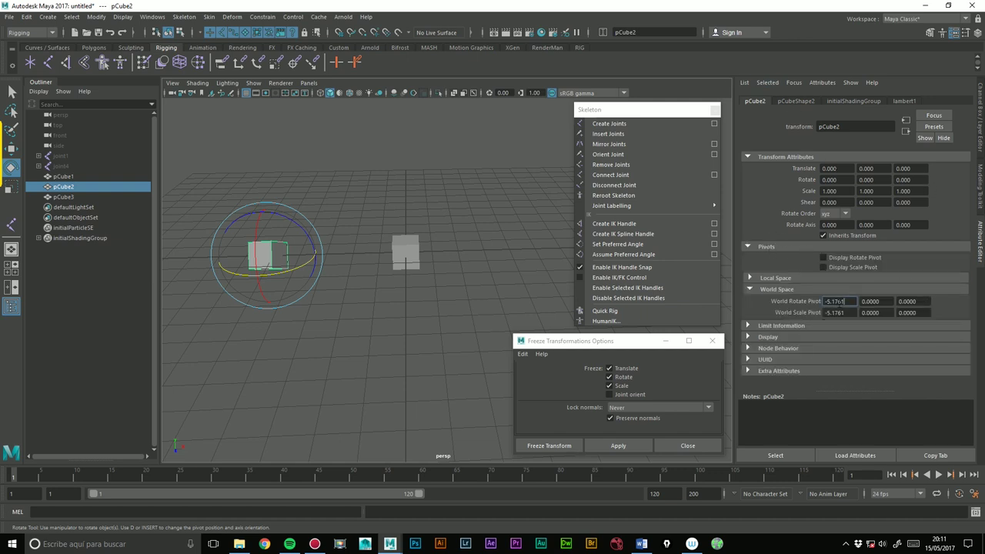
text(0)
key(Return)
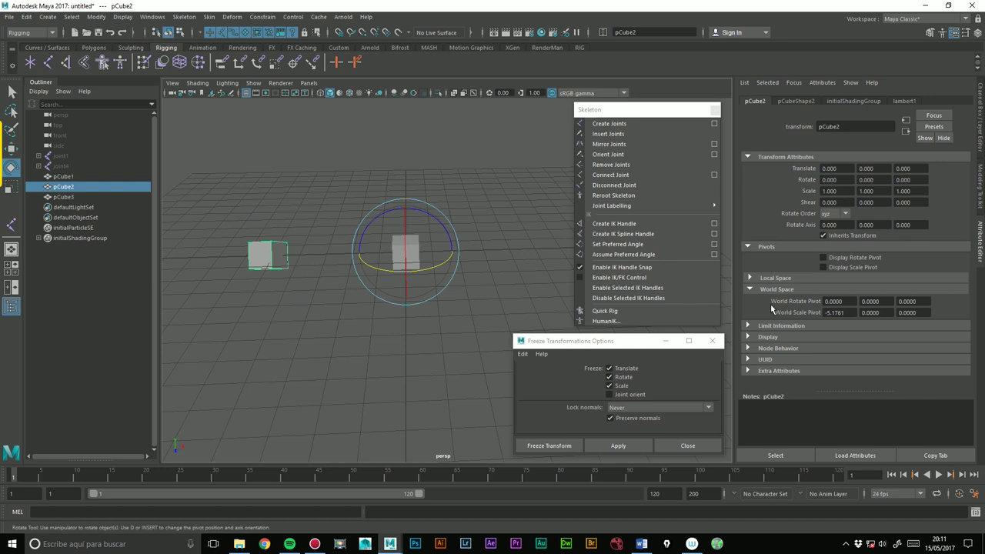
key(ctrl+z)
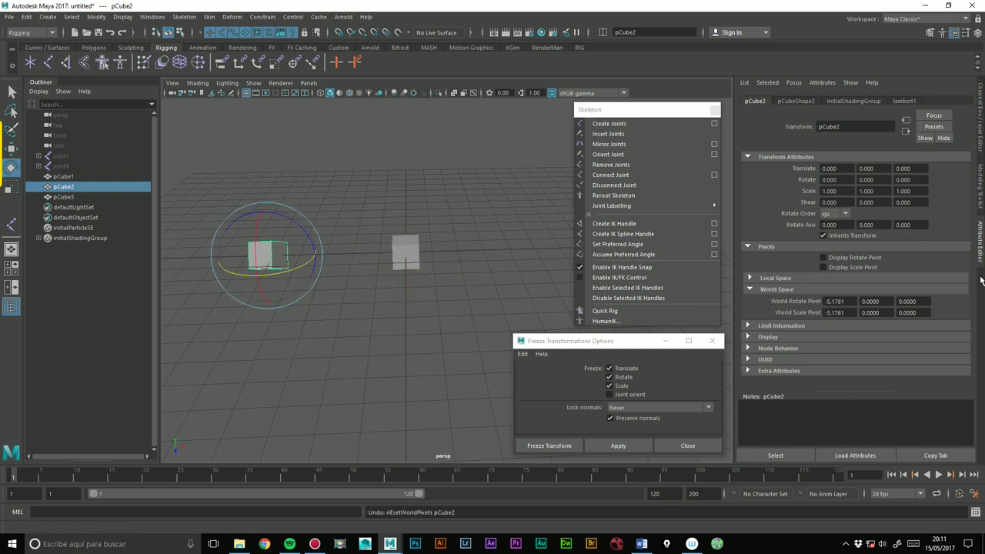
click(776, 278)
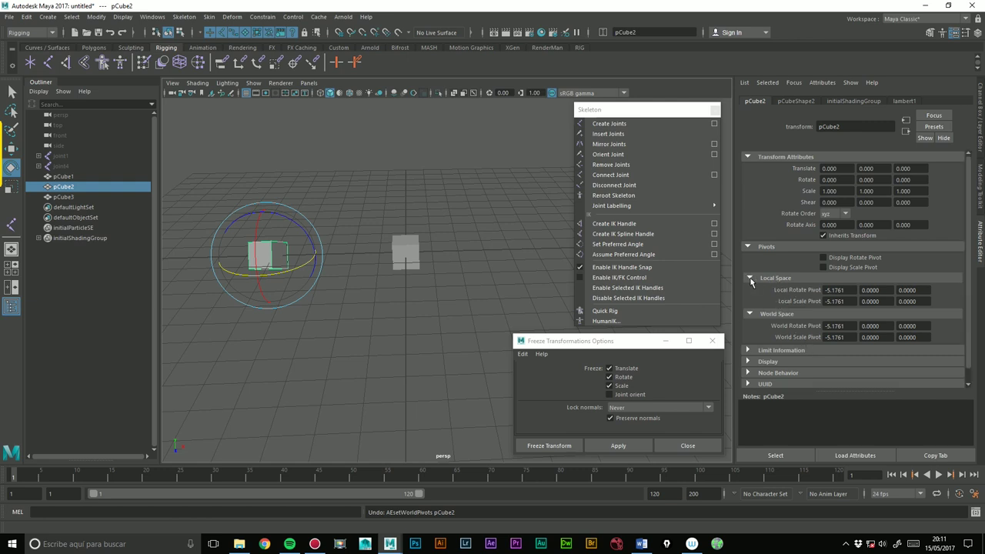
text(0)
key(Return)
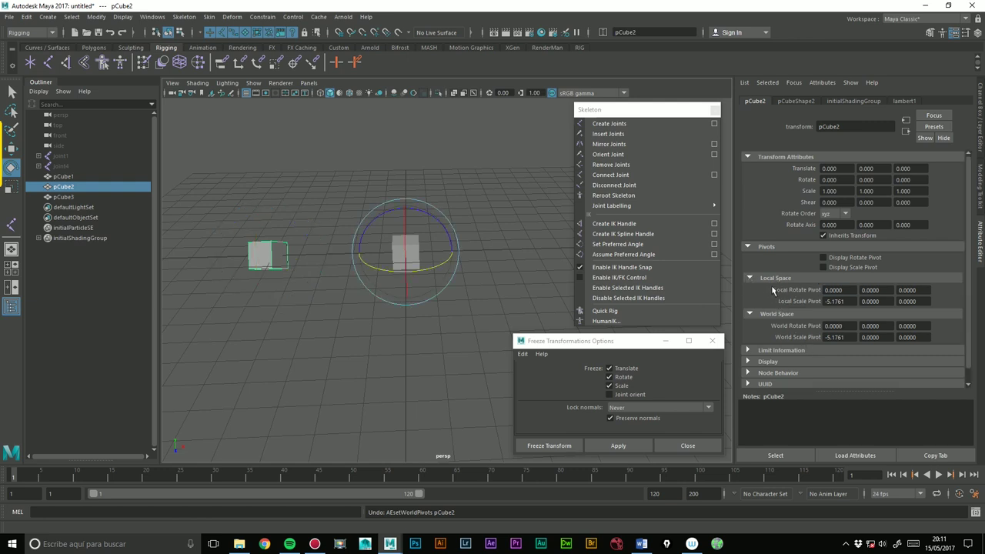
key(ctrl+z)
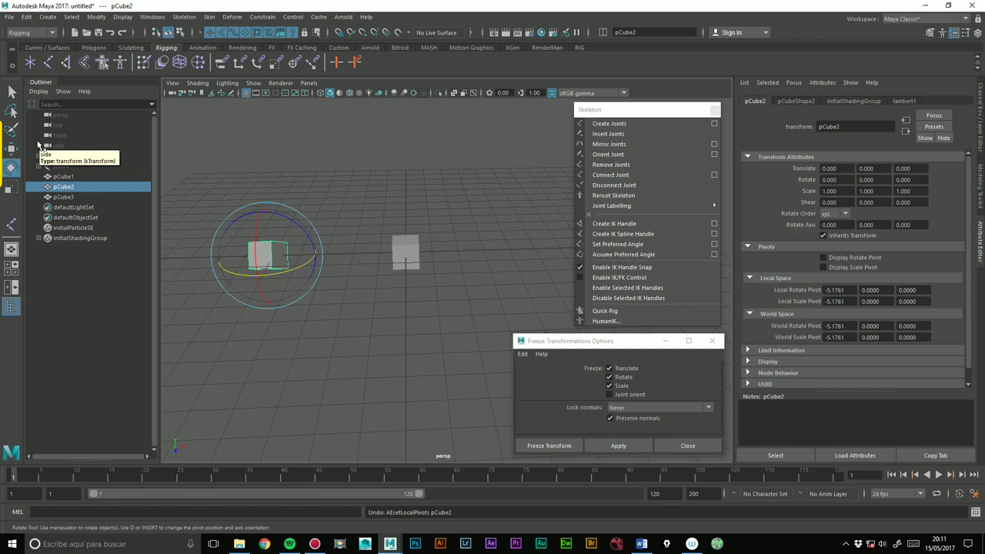
- Slide pCube2 right along X and rotate it freely to a new angle
click(11, 147)
drag(320, 253, 460, 252)
alt+drag(518, 235, 418, 285)
click(11, 167)
drag(377, 209, 403, 232)
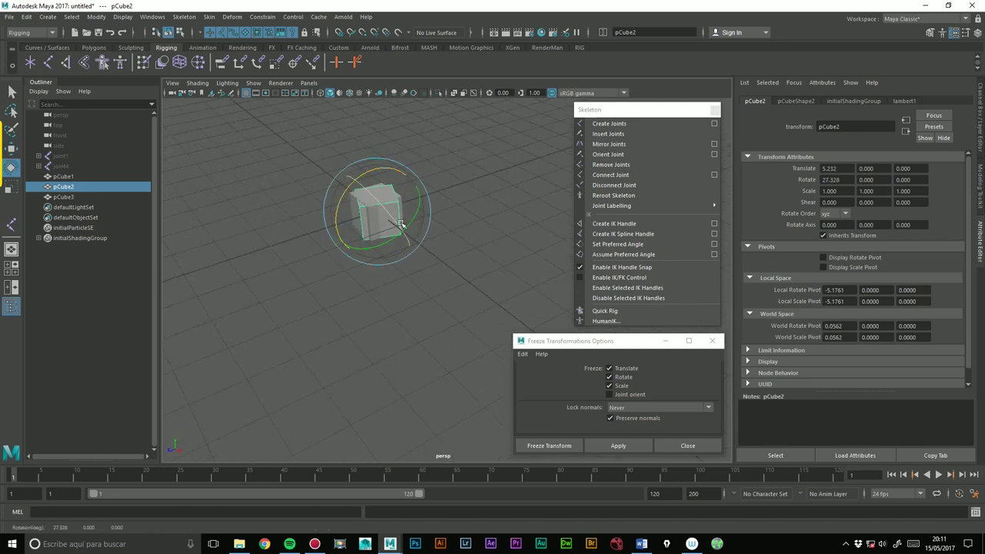
mouse_move(403, 232)
mouse_down()
mouse_move(398, 206)
mouse_move(400, 231)
mouse_move(422, 238)
mouse_up()
click(11, 149)
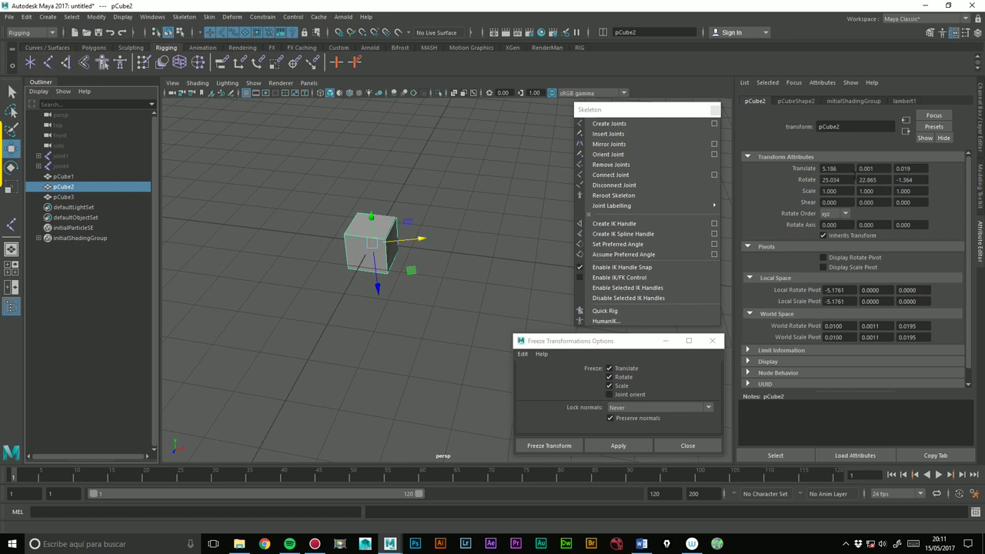
- Freeze pCube2's transformations so translate and rotate read 0, then deselect it
click(980, 154)
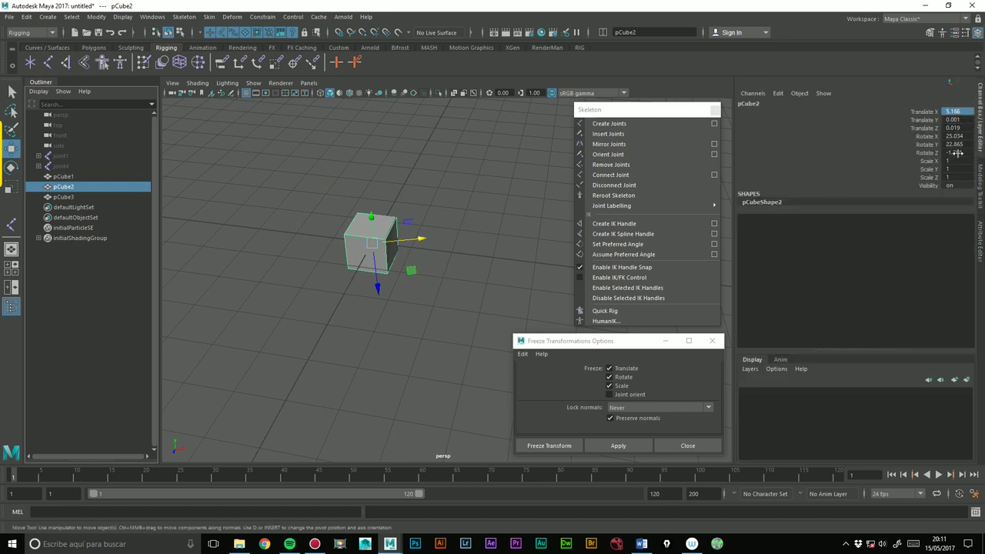
click(637, 445)
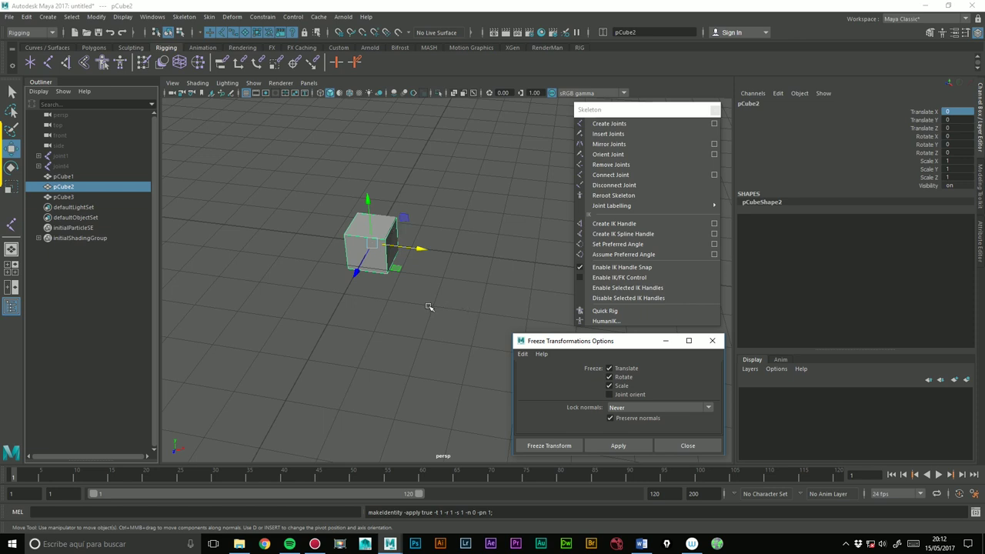
click(429, 265)
- Delete the three cubes and unhide joint4 and joint1 so both chains show
drag(428, 266, 349, 270)
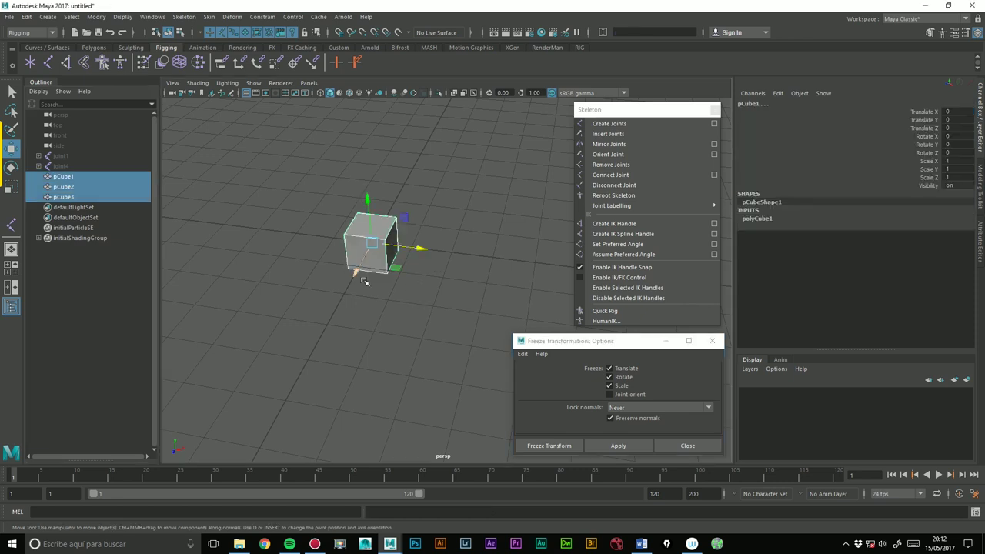
key(Delete)
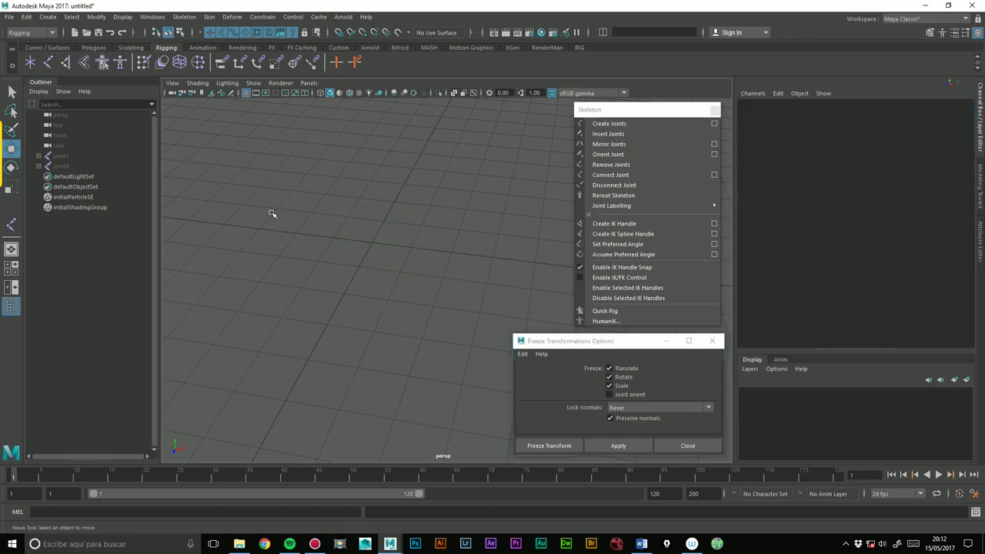
click(68, 167)
key(h)
click(62, 156)
key(h)
click(384, 209)
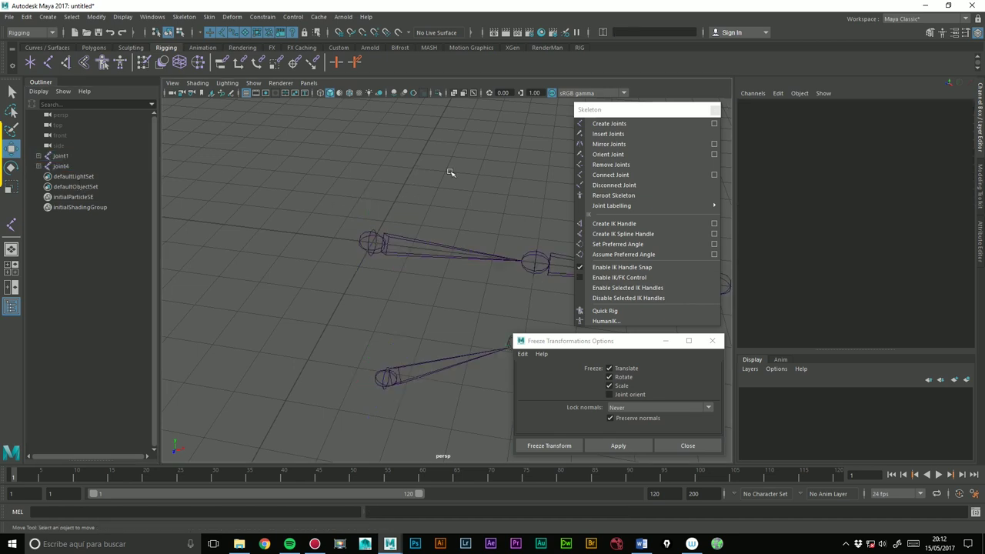
mouse_move(499, 184)
alt+mouse_down()
mouse_move(464, 208)
mouse_move(506, 206)
alt+mouse_up()
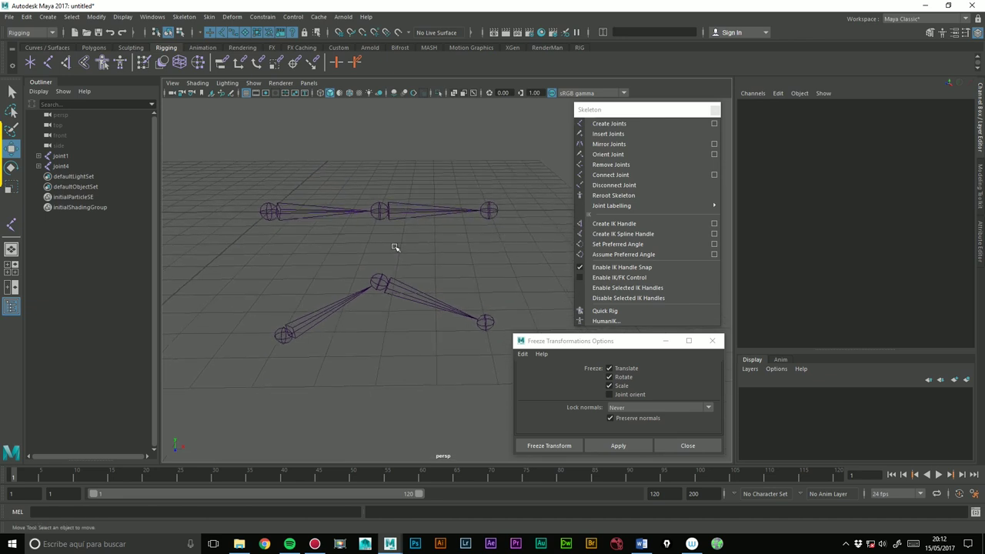
alt+drag(468, 283, 484, 292)
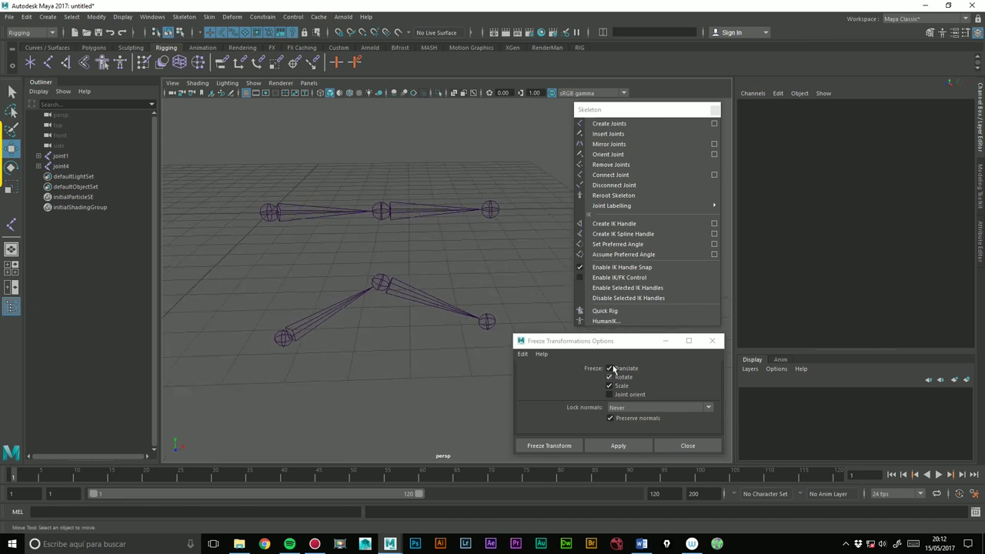
- Uncheck Translate and Scale so Freeze Transformations freezes rotation only
click(610, 368)
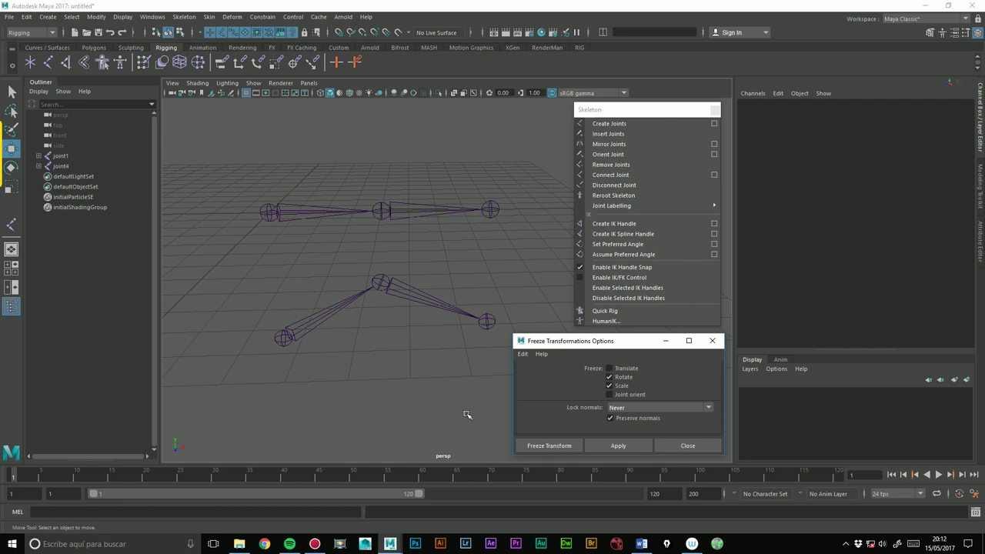
click(609, 385)
drag(551, 348, 555, 346)
alt+drag(383, 277, 460, 277)
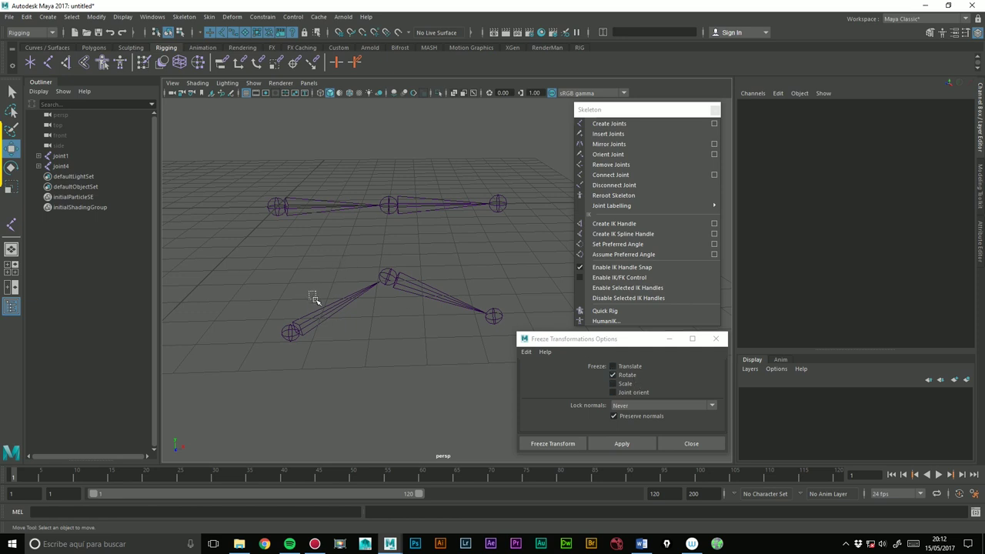
- Select the lower chain's joint4 and inspect its Rotate Z of 30 in the Attribute Editor
drag(314, 293, 319, 398)
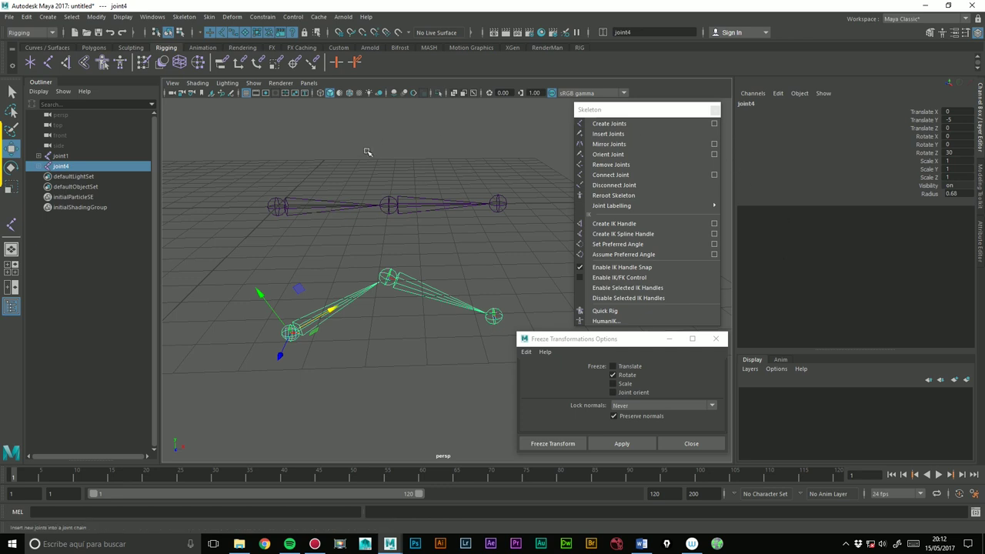
click(980, 243)
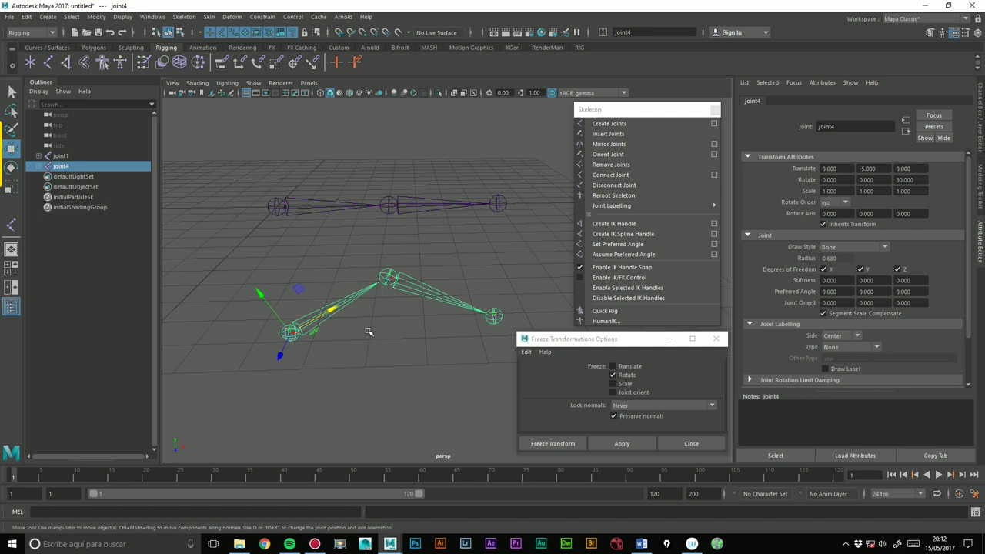
click(427, 303)
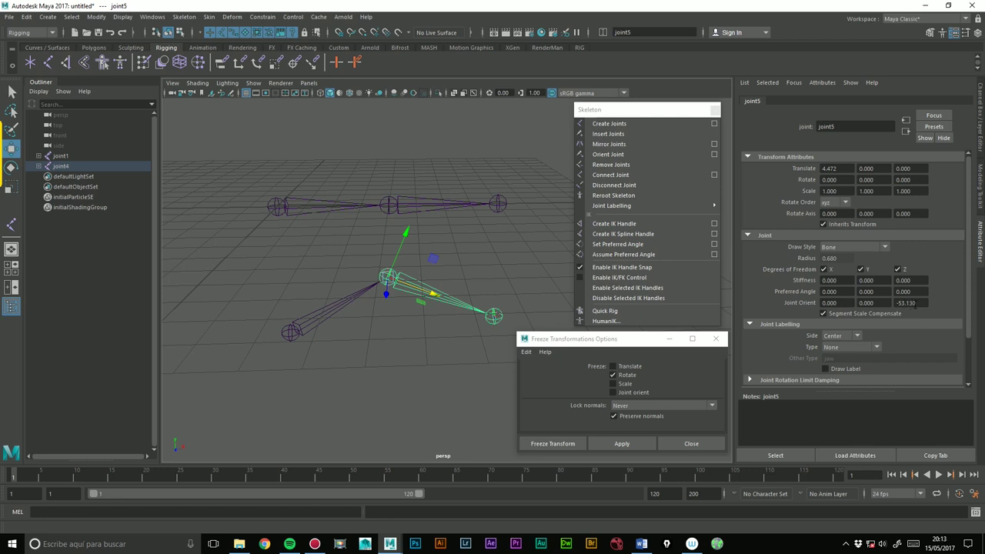
click(291, 332)
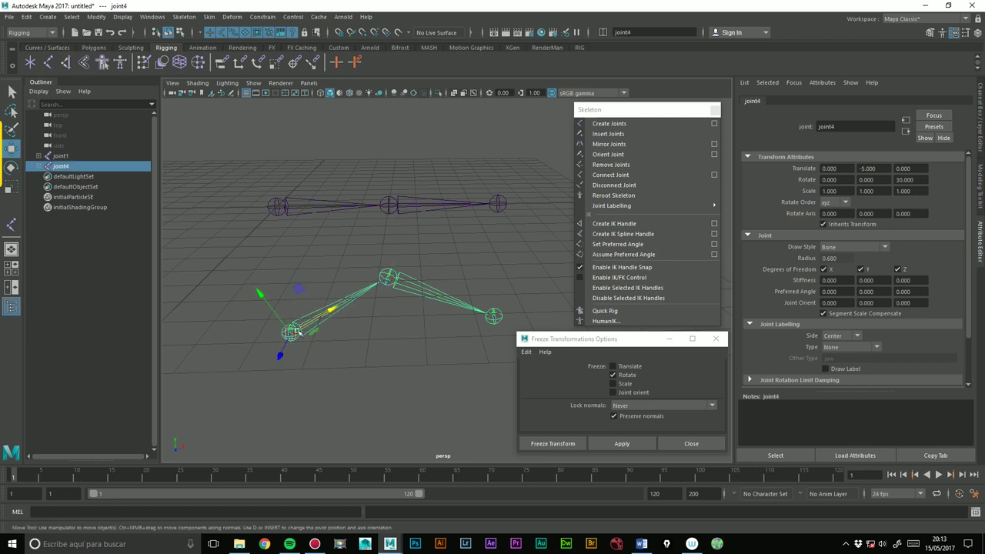
click(904, 179)
click(979, 151)
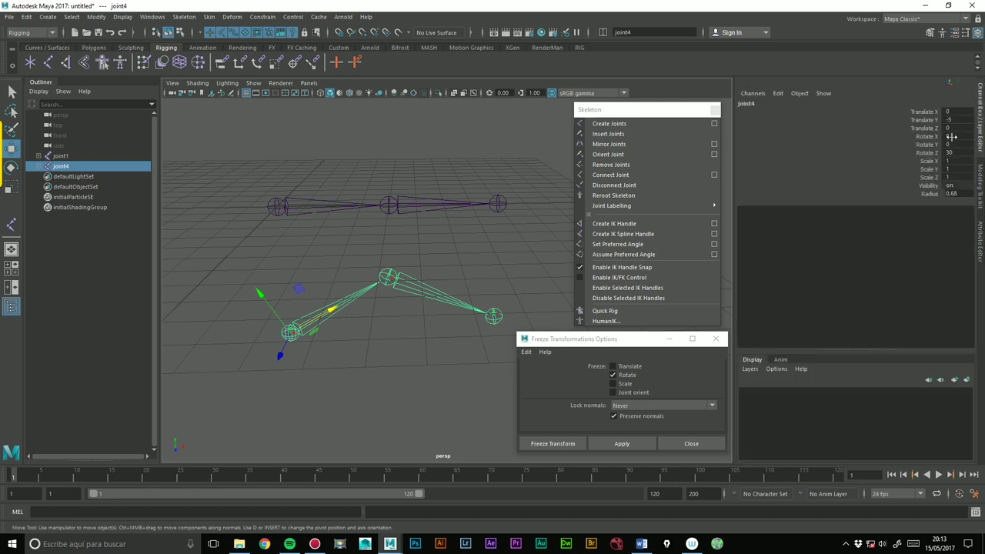
click(981, 243)
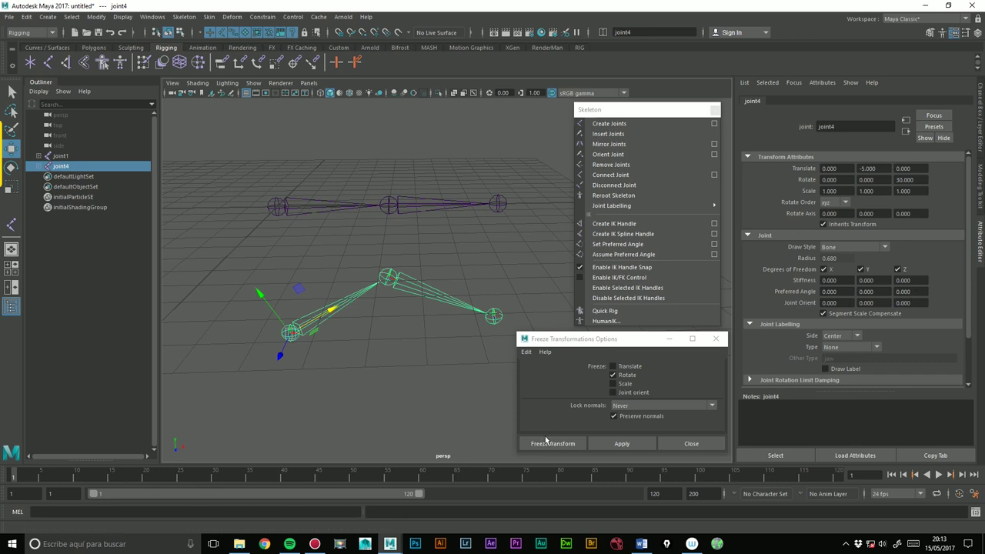
click(917, 179)
- Freeze joint4's rotation so its 30° Rotate Z moves into Joint Orient Z
drag(914, 179, 896, 179)
double_click(905, 302)
click(622, 445)
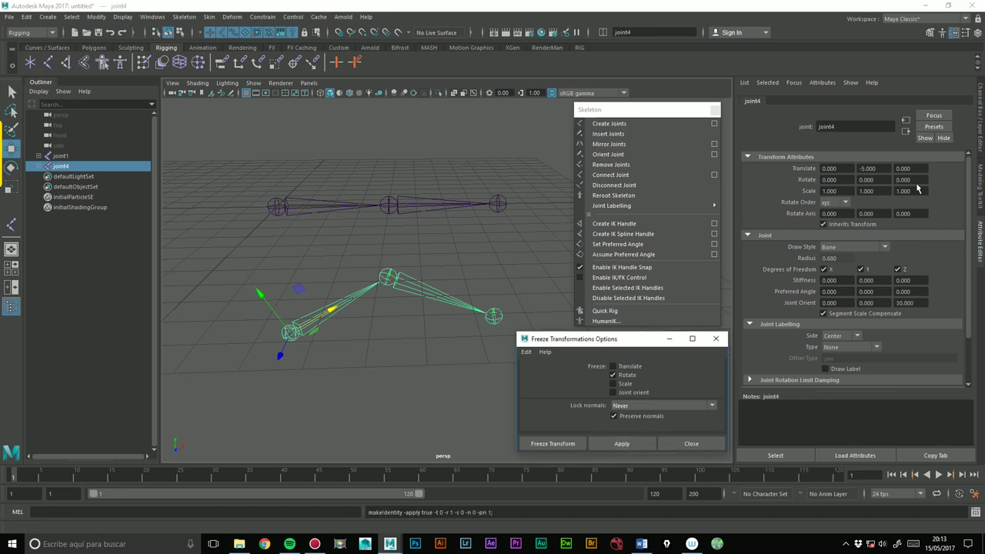
double_click(904, 303)
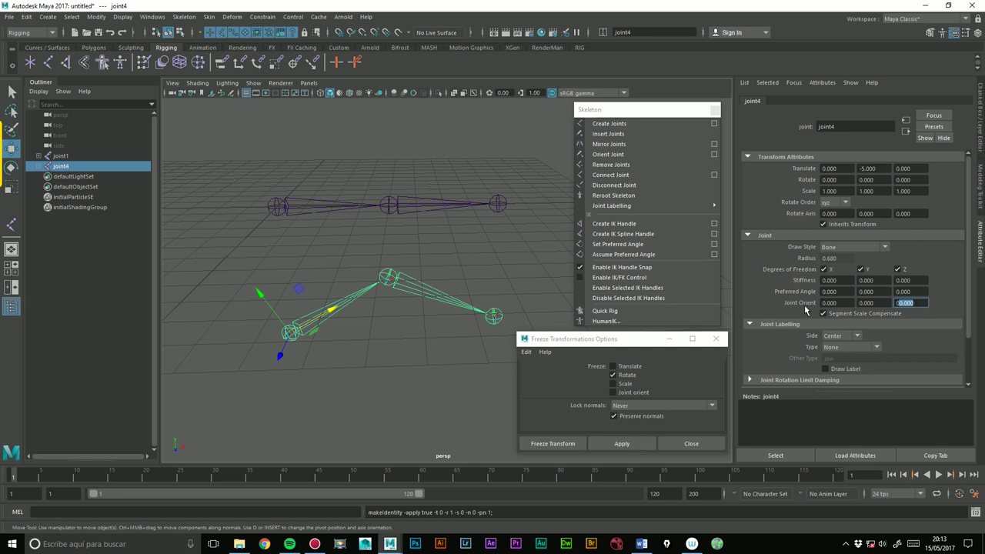
key(Return)
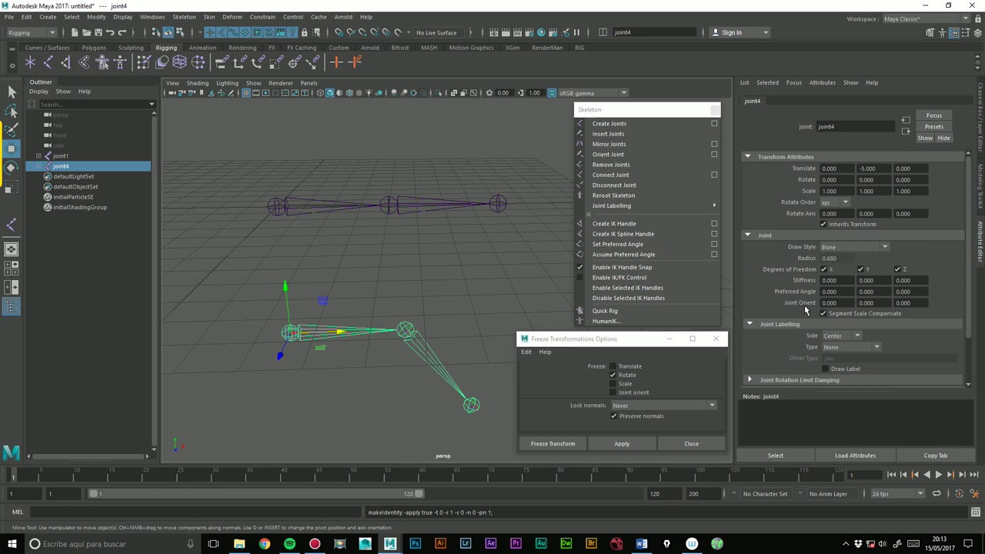
- Undo the joint orient edit and select joint4's Joint Orient Z value of 30
click(371, 268)
key(ctrl+z)
key(ctrl+z)
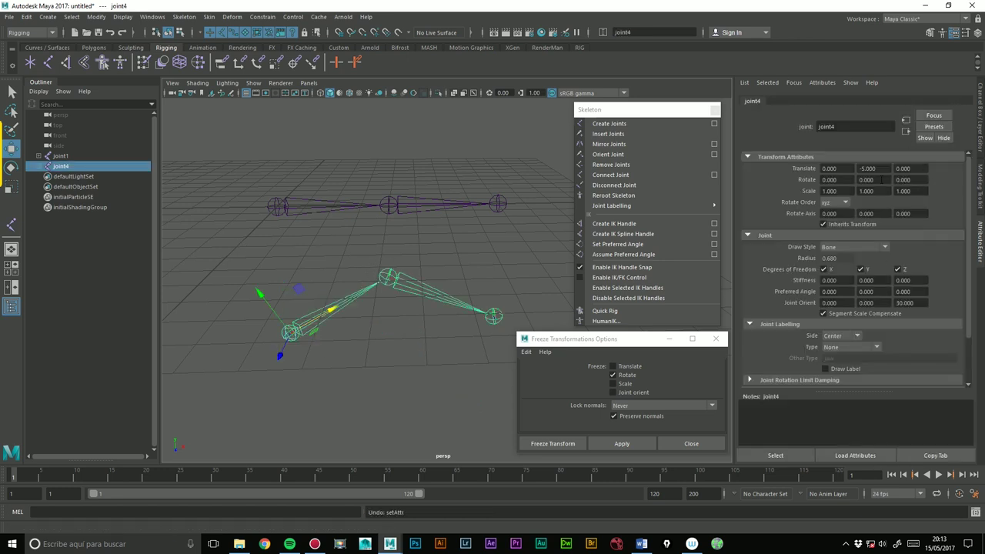
click(865, 179)
click(828, 302)
click(918, 303)
drag(917, 303, 791, 311)
- Set joint4's Joint Orient Z to 0 and its Rotate Z back to 30
text(0)
key(Return)
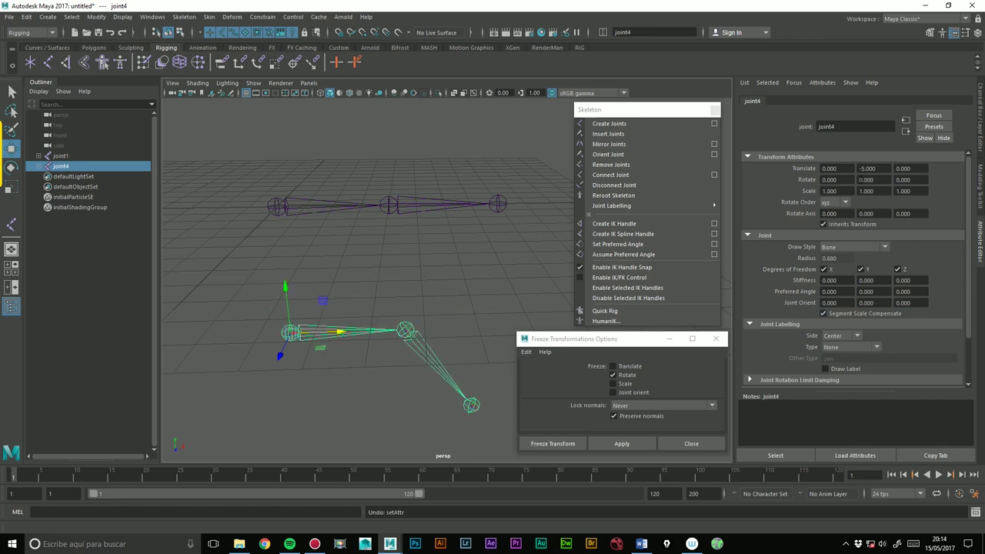
click(922, 179)
text(30)
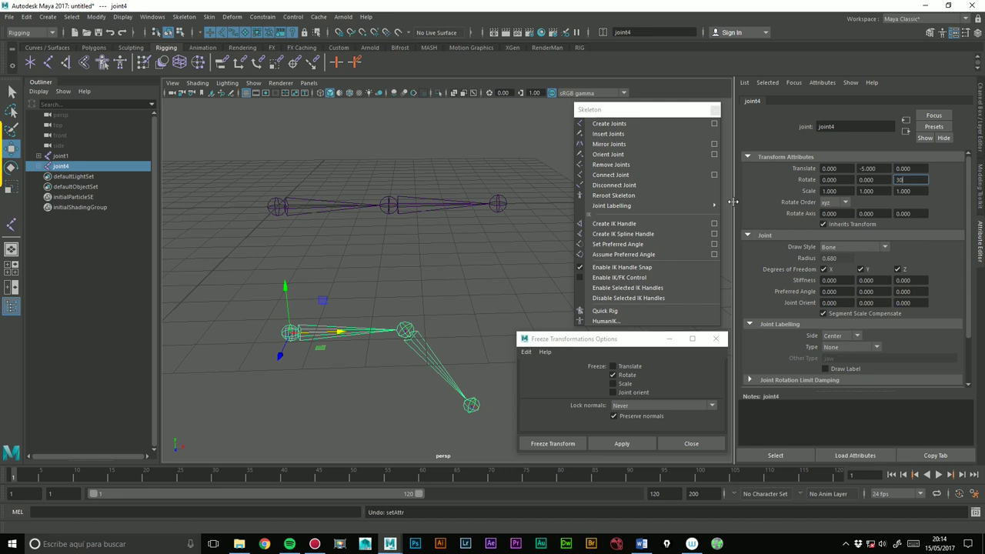
key(Return)
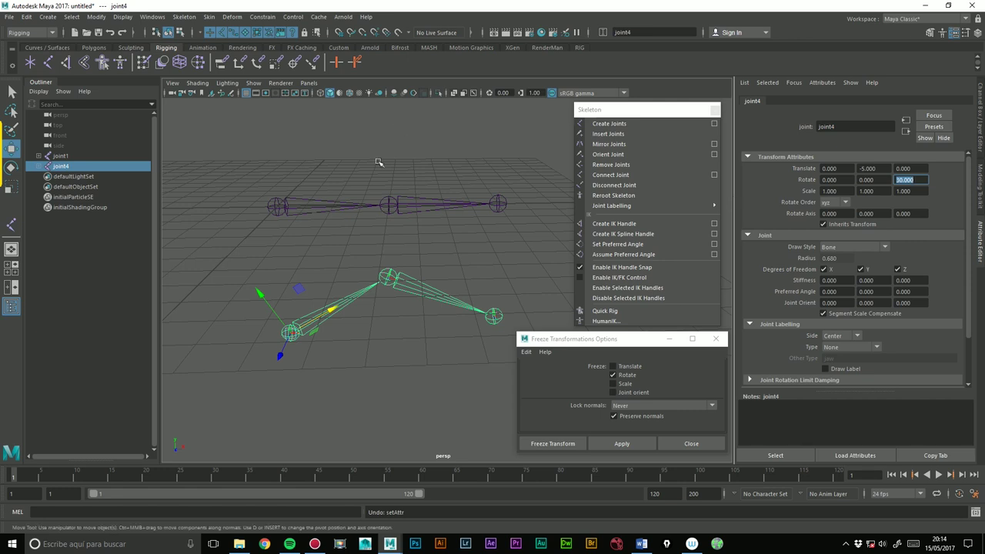
- Reselect joint4, set Rotate X to 0, and select its Joint Orient values
click(408, 235)
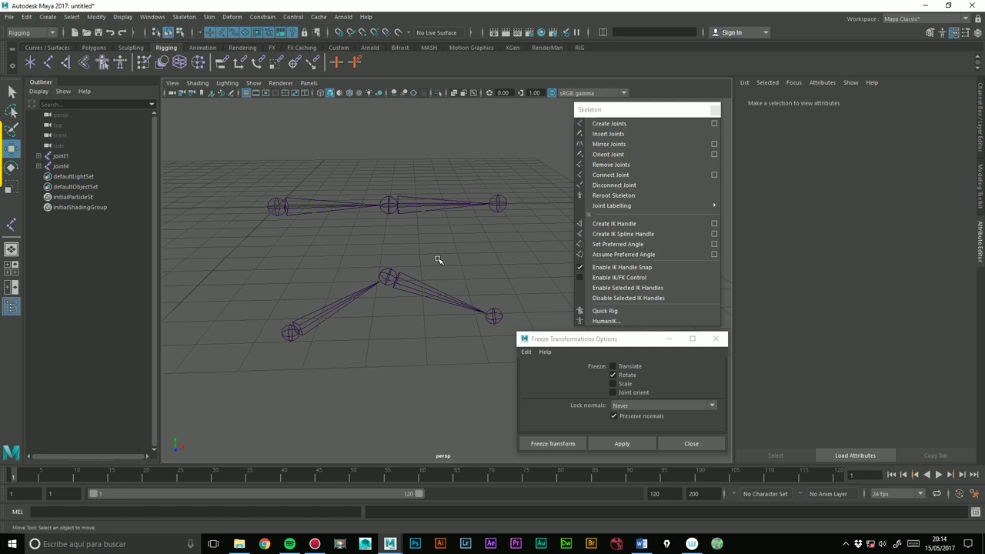
click(335, 303)
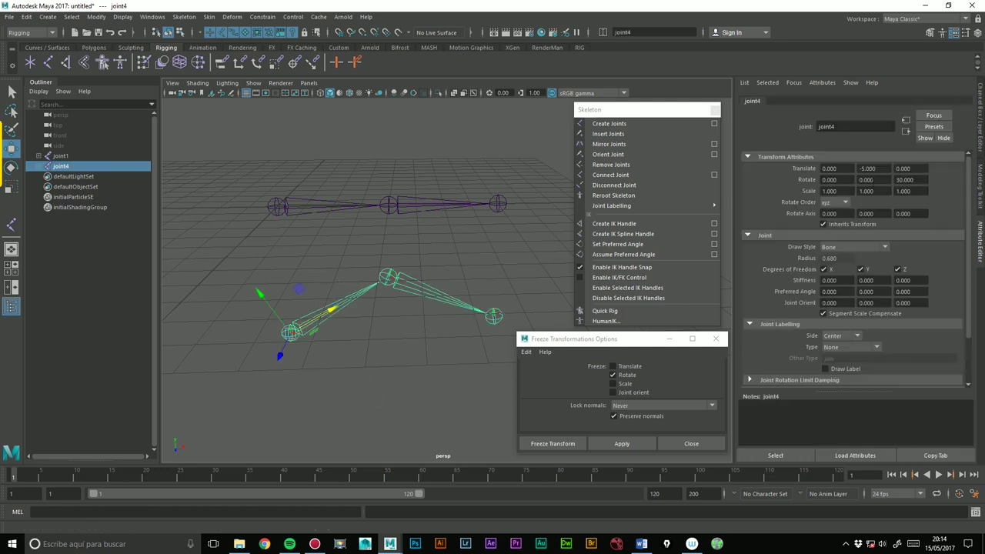
double_click(829, 179)
text(0)
key(Tab)
key(Tab)
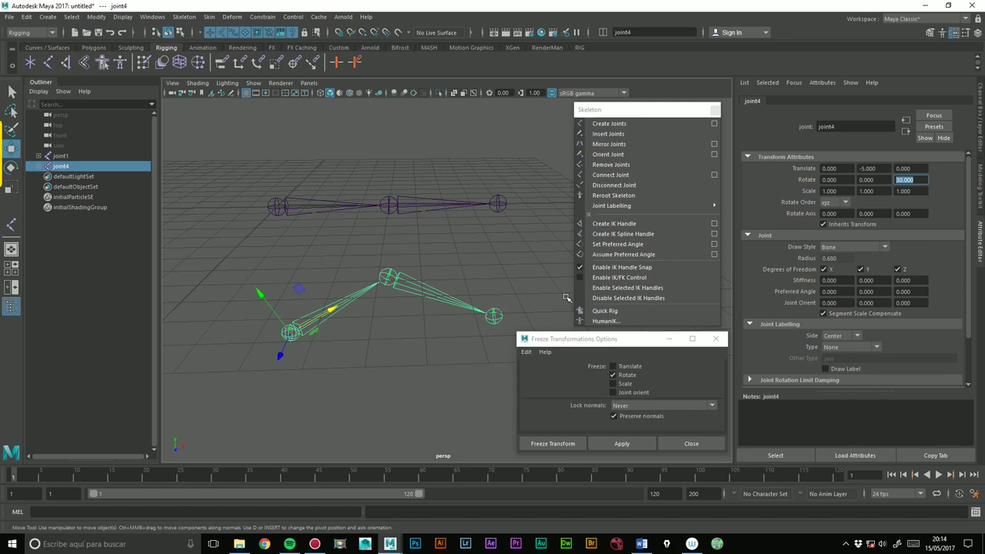
drag(904, 303, 743, 306)
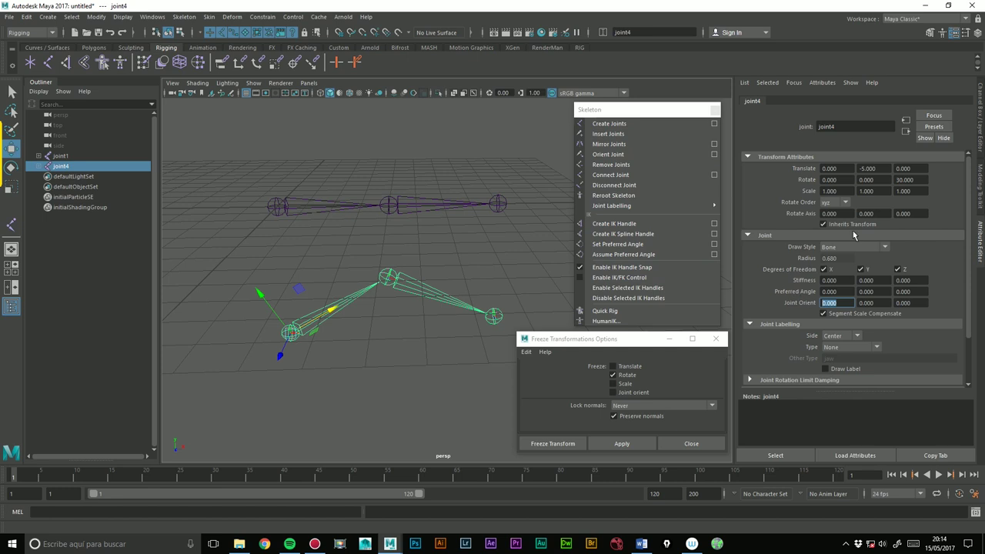
- Delete both joint chains and close the Freeze Transformations Options window
click(482, 268)
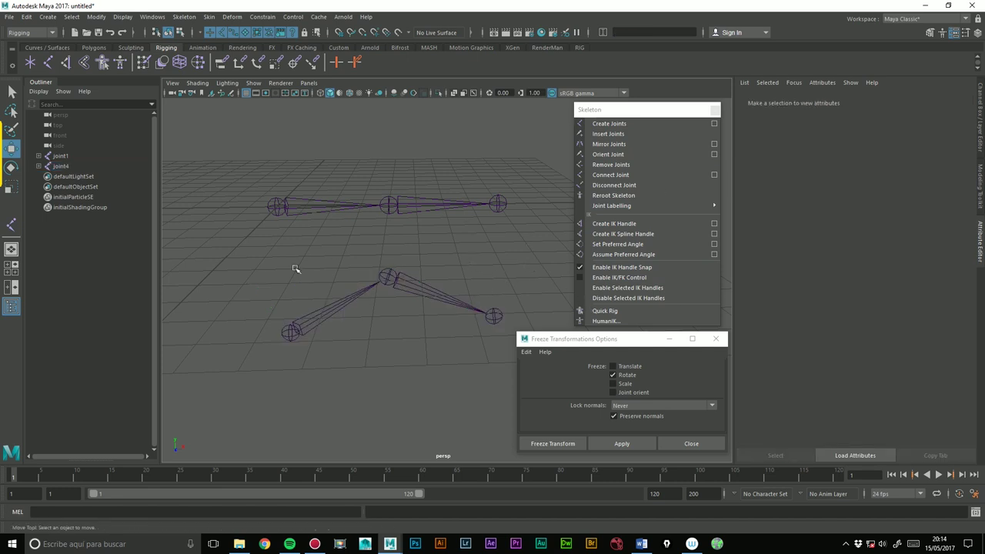
drag(193, 257, 523, 346)
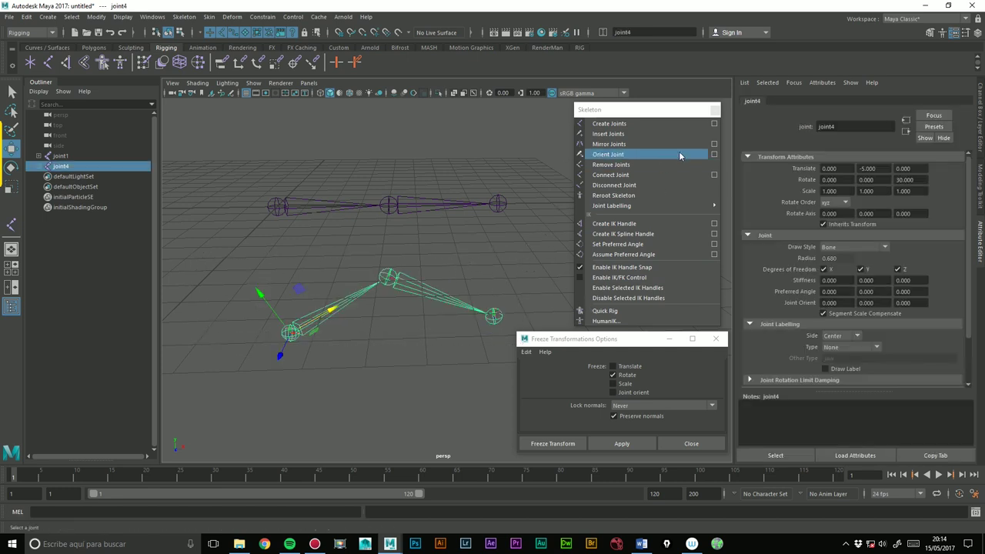
drag(189, 257, 497, 351)
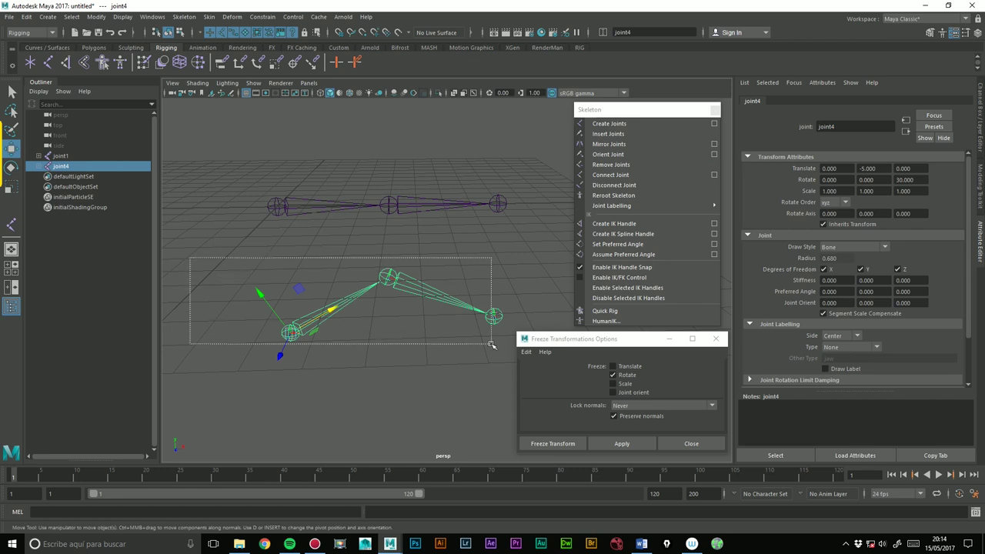
key(Delete)
drag(176, 163, 537, 265)
key(Delete)
click(719, 344)
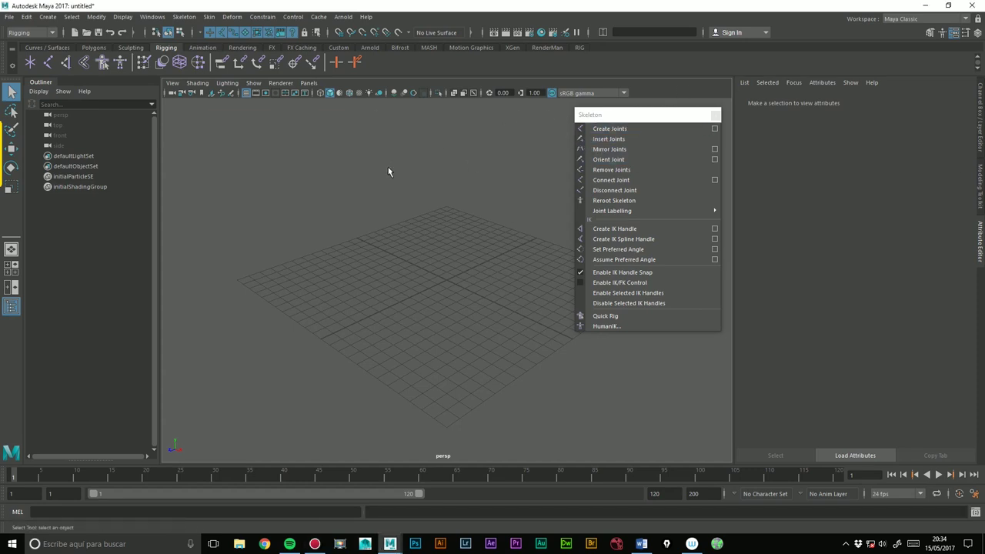
- In the front view, draw a downward-bending three-joint chain rooted at joint1, then deselect
key(space)
drag(392, 182, 390, 200)
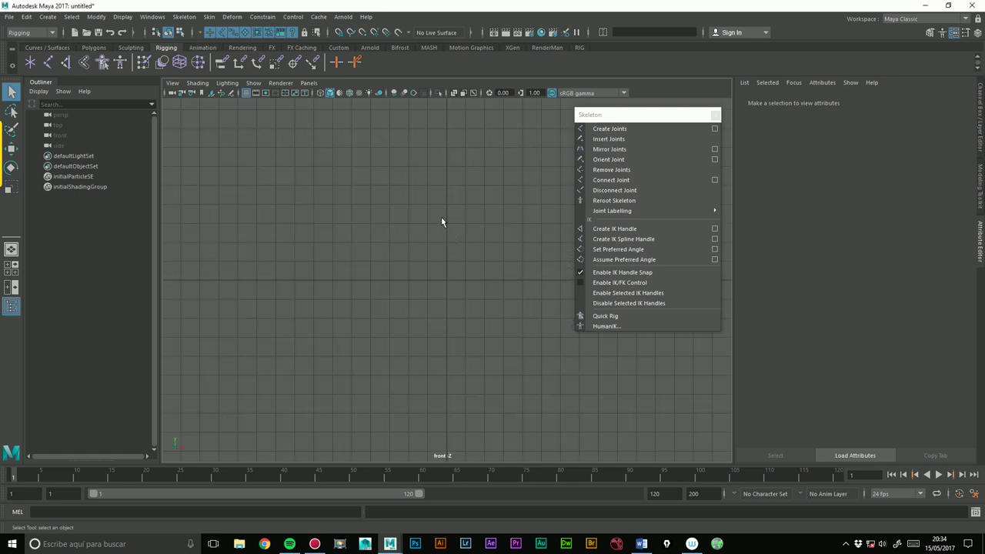
click(622, 129)
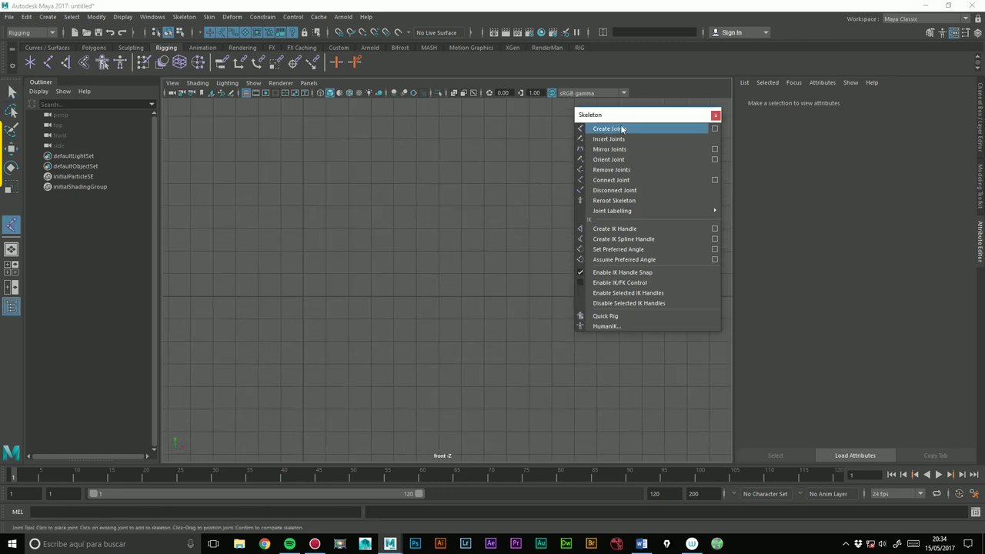
click(250, 231)
click(392, 210)
click(511, 277)
key(Return)
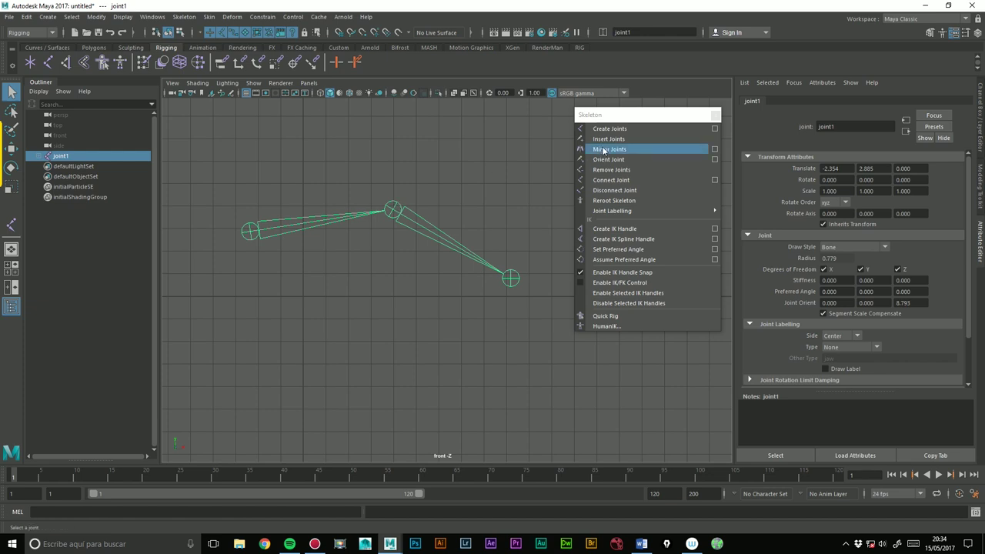
click(520, 154)
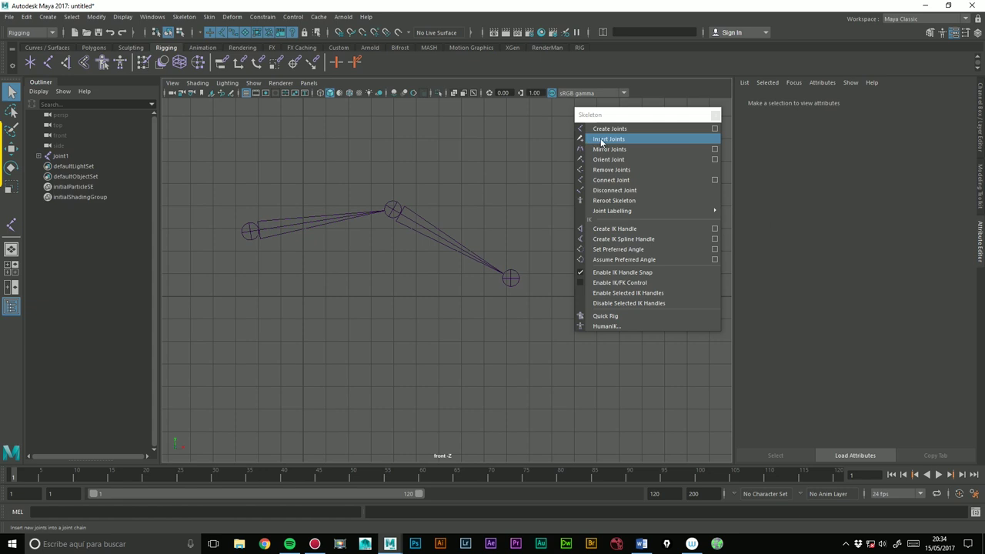
- Insert three extra joints: two near the root and one before the end joint
click(595, 142)
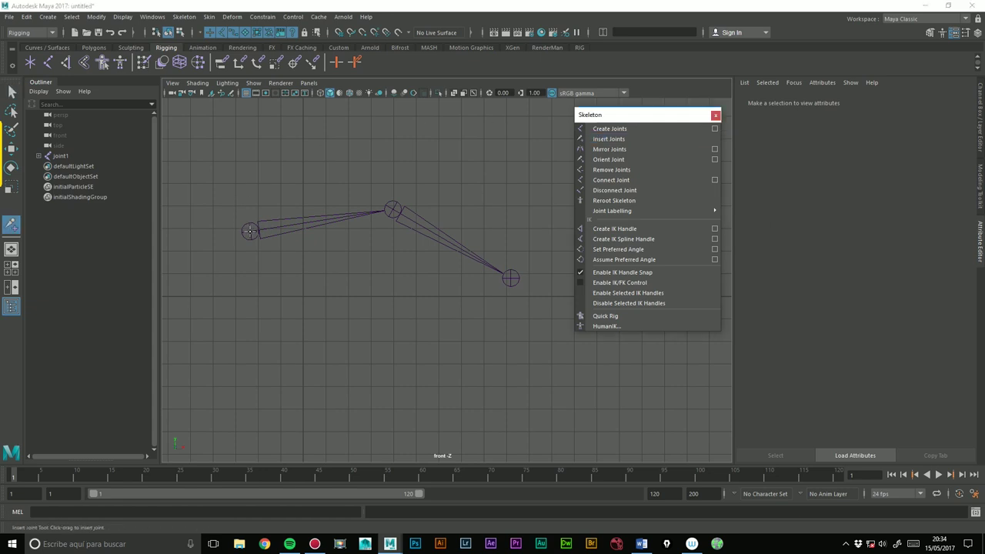
drag(250, 231, 322, 220)
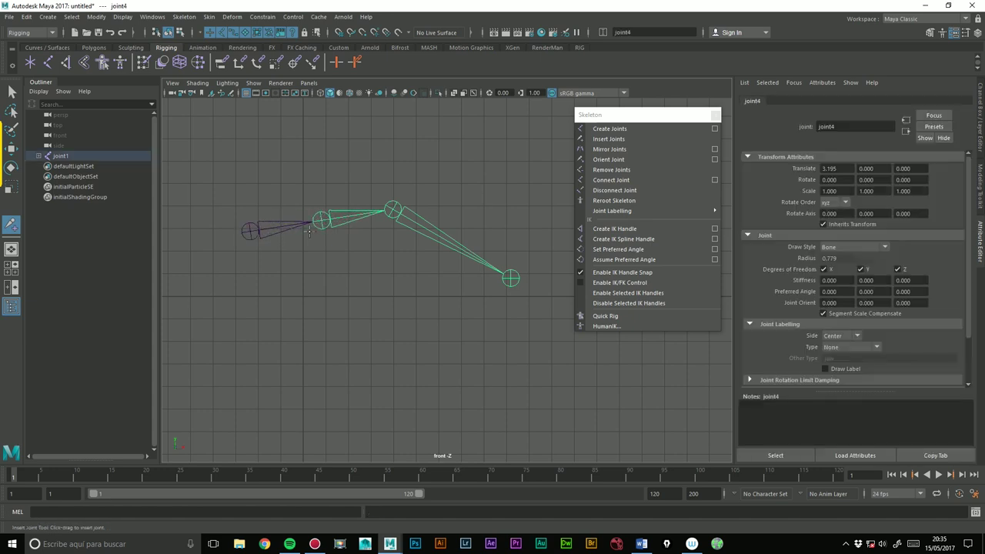
drag(394, 210, 481, 254)
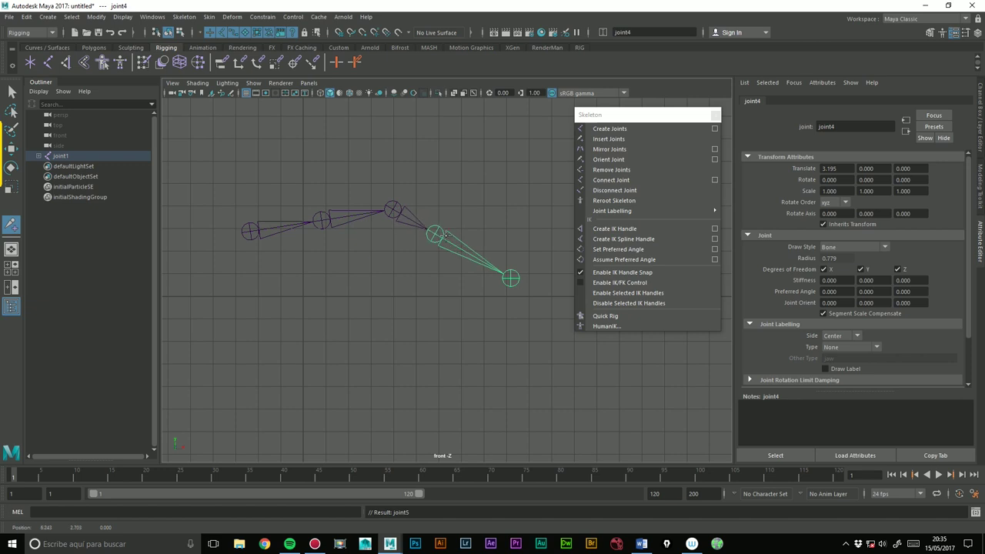
drag(250, 231, 285, 225)
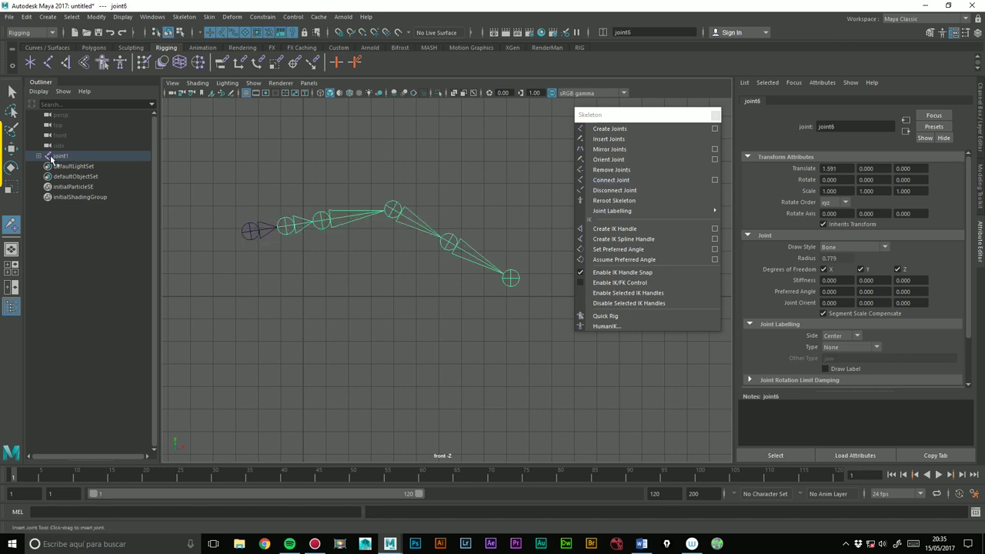
- Expand joint1's hierarchy in the Outliner down to joint5 and return to selection mode
click(39, 156)
click(50, 176)
click(56, 186)
click(63, 197)
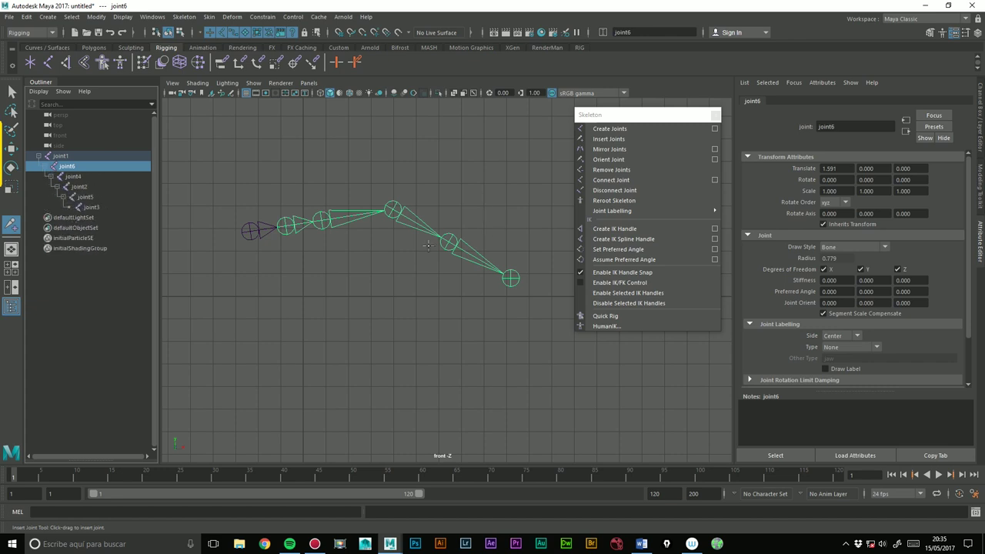
key(q)
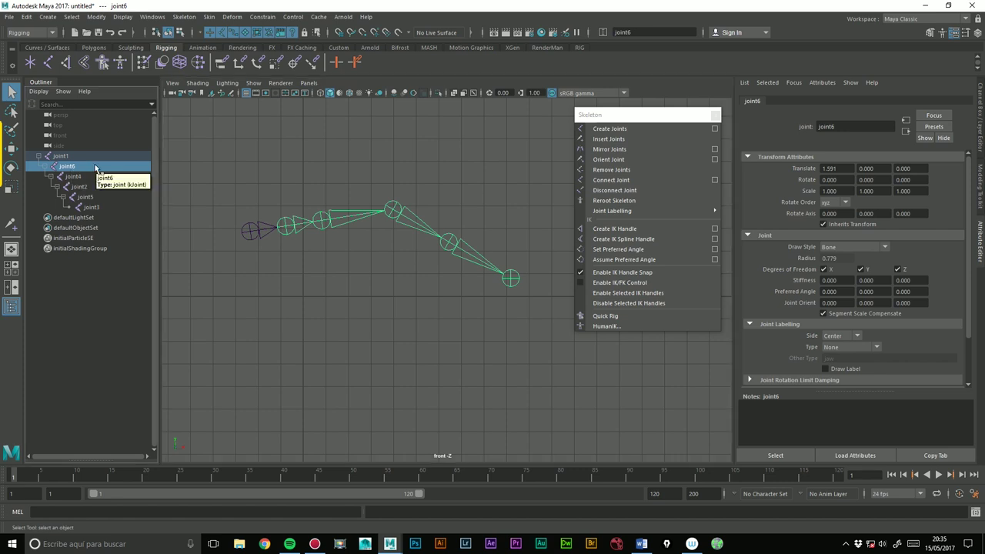
- Unparent joint6, parent joint4 under joint1, and delete the leftover joint6
drag(96, 168, 77, 169)
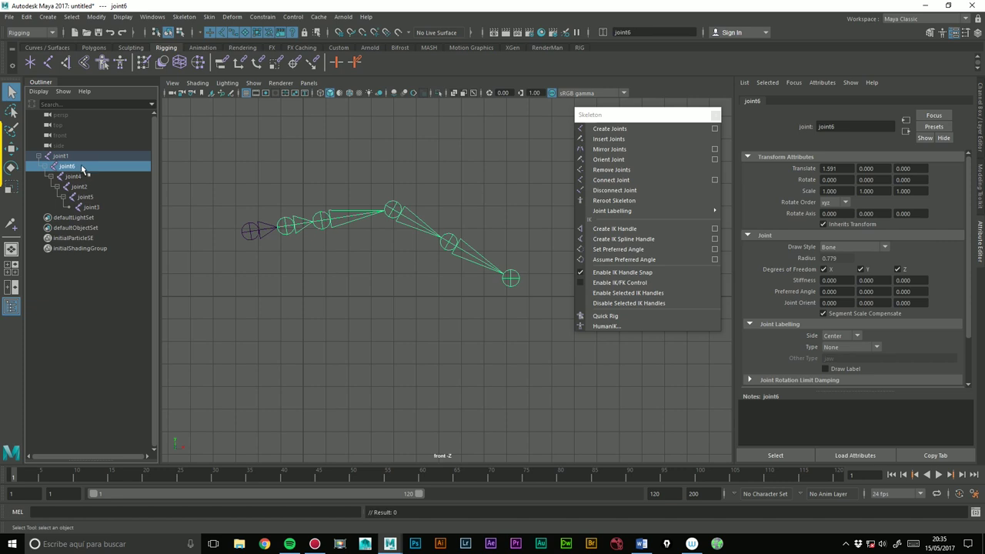
key(shift+p)
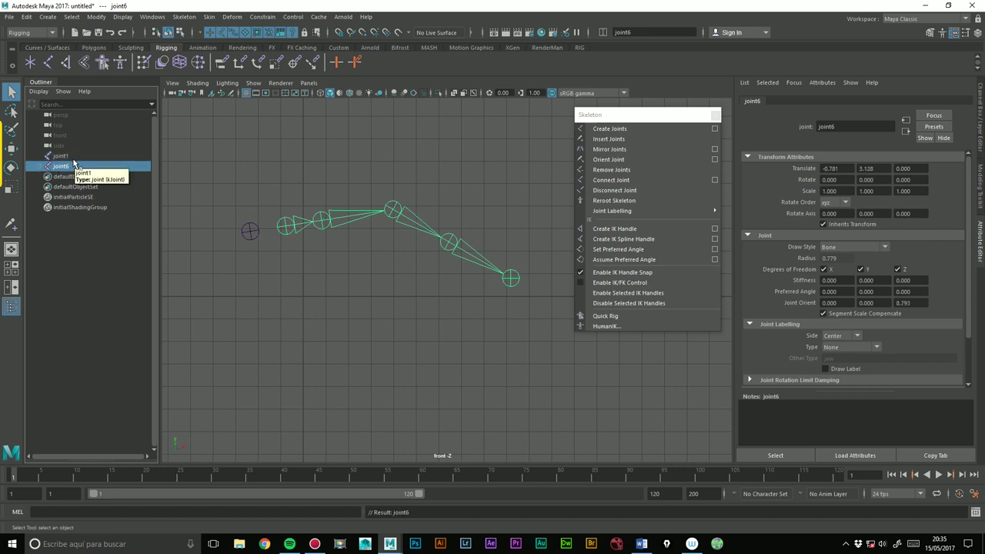
click(39, 166)
click(66, 177)
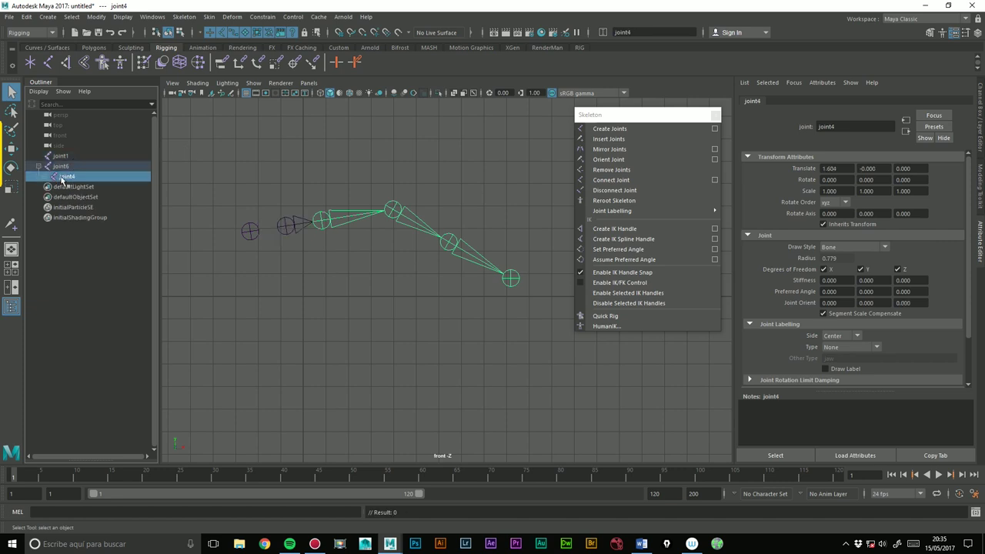
ctrl+click(61, 156)
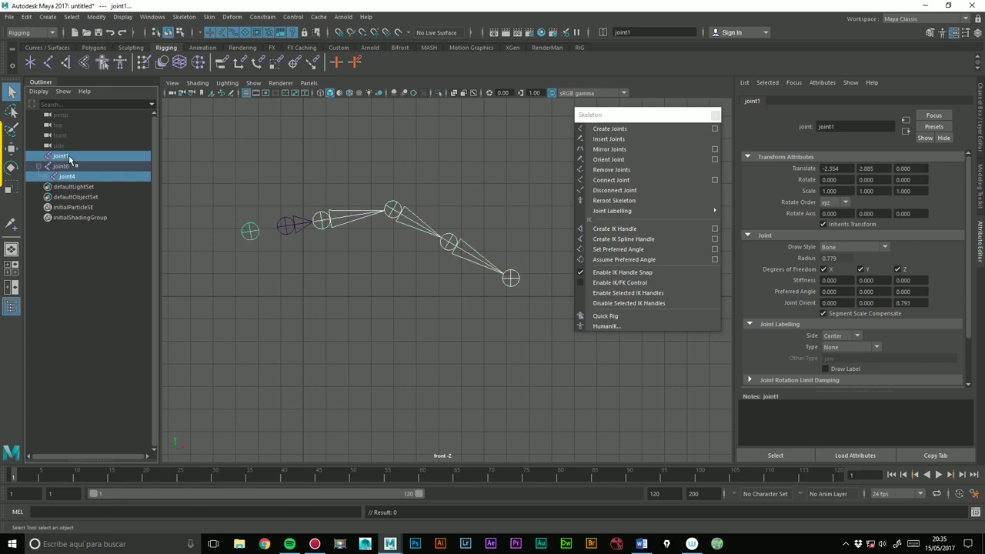
key(p)
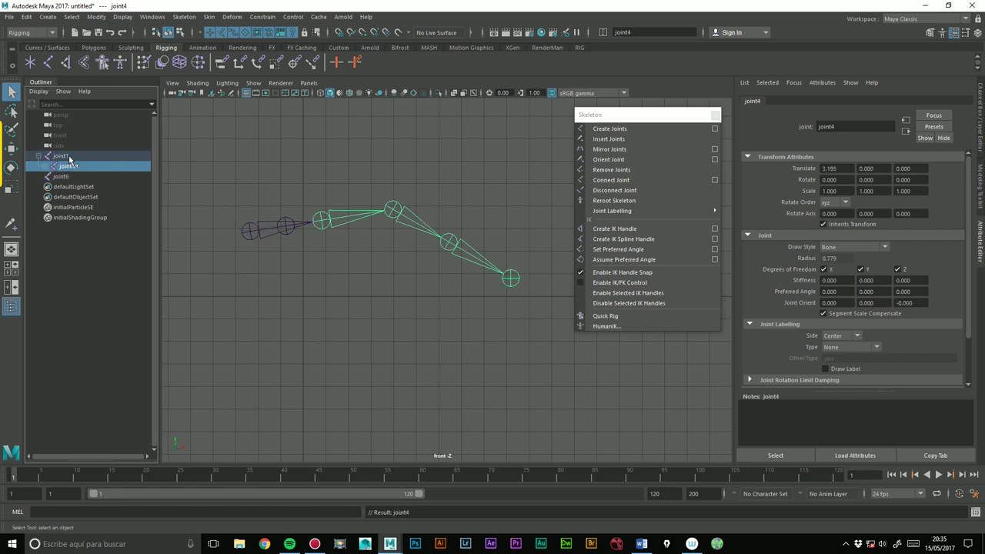
click(66, 177)
key(Delete)
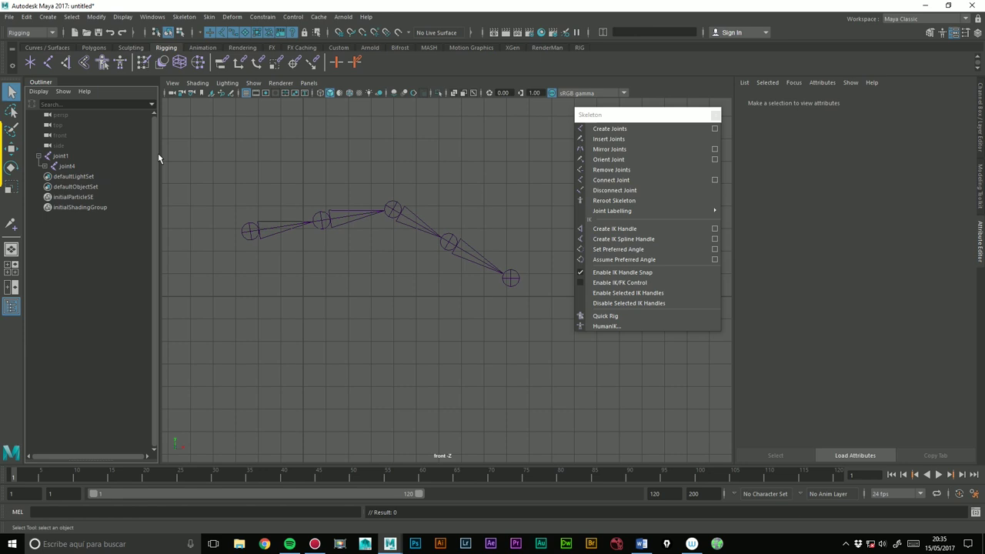
- Mirror joint4's branch, then delete the whole skeleton from joint1
click(322, 221)
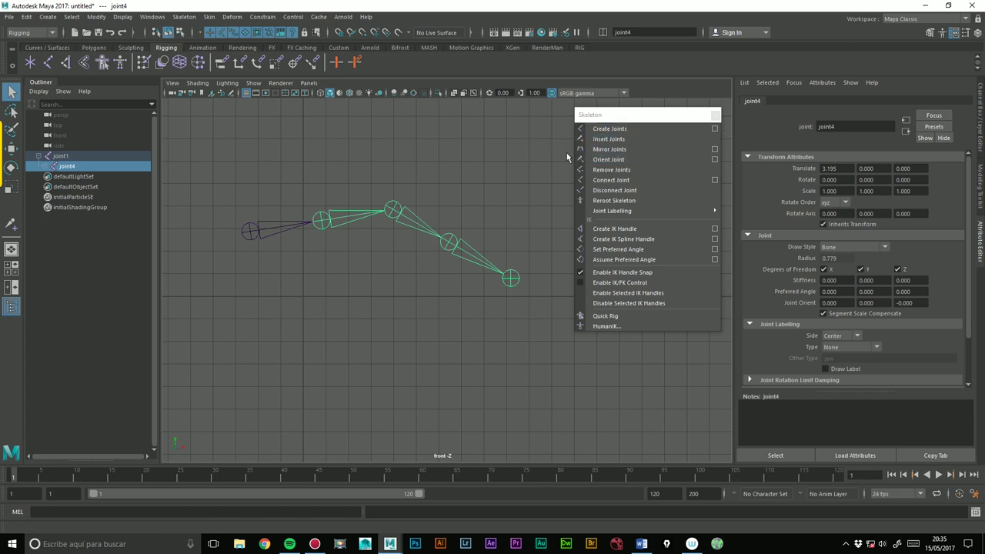
click(626, 149)
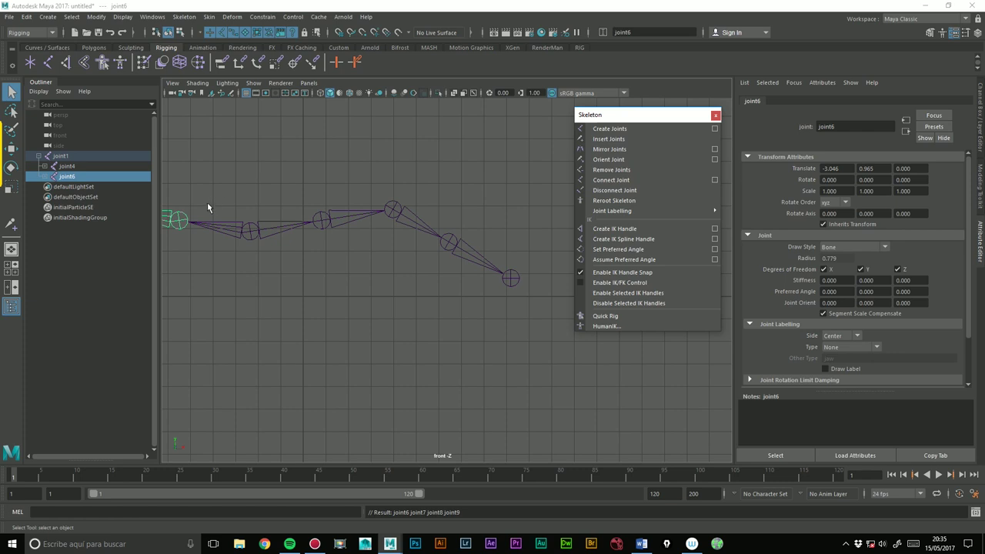
click(214, 225)
key(Delete)
alt+middle_drag(382, 208, 374, 211)
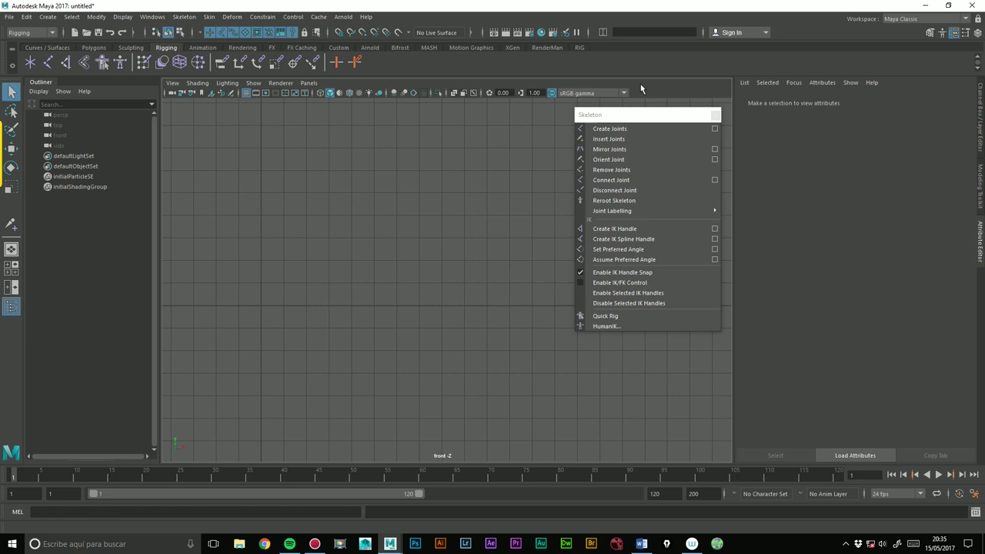
- Draw a new three-joint chain in the front view, peaking at the middle joint
alt+middle_drag(254, 198, 287, 211)
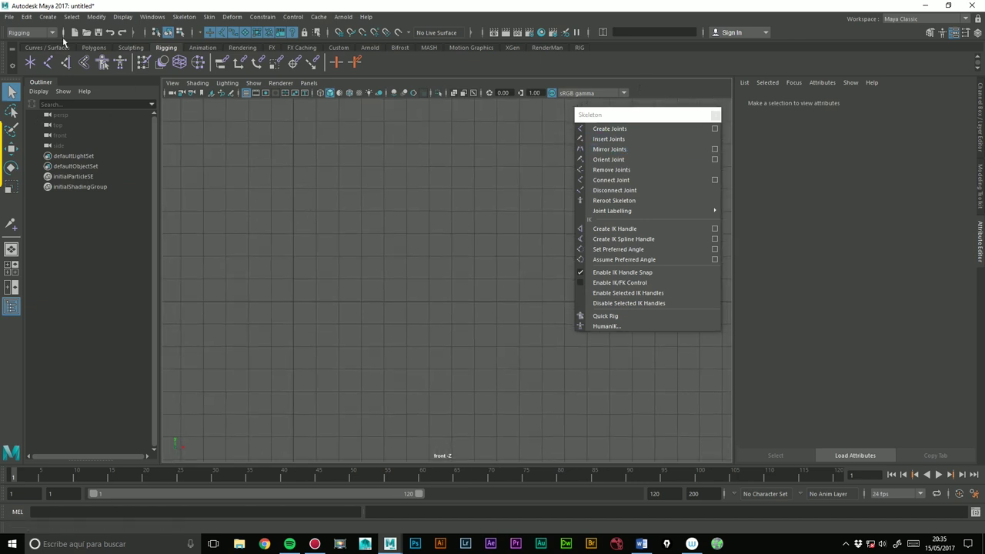
key(y)
click(339, 214)
click(438, 177)
click(545, 219)
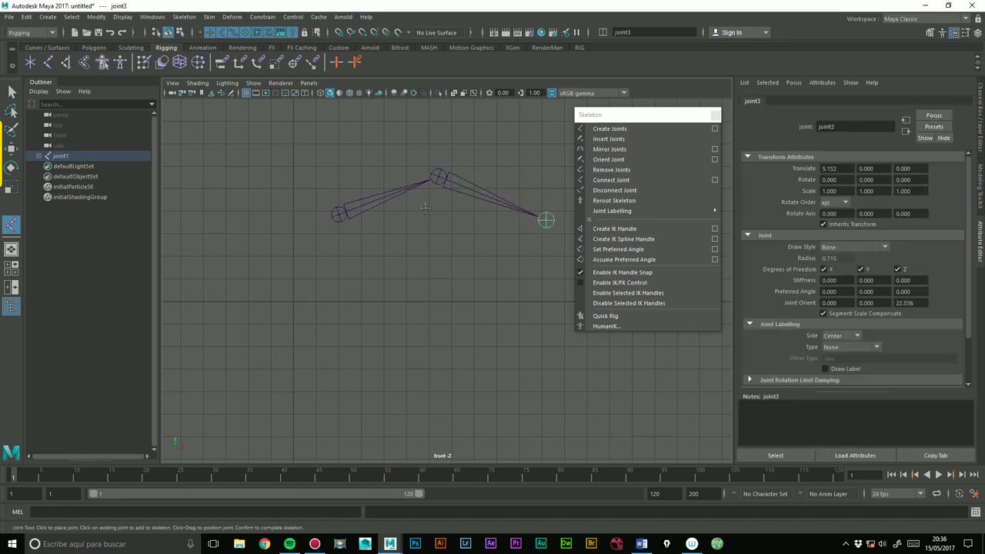
key(Return)
- Reframe the front view around the chain and bring up the Mirror Joint Options
alt+middle_drag(402, 184, 409, 292)
mouse_move(409, 292)
alt+right_down()
mouse_move(446, 308)
mouse_move(376, 308)
alt+right_up()
alt+middle_drag(376, 308, 419, 285)
scroll(419, 285, down, 1)
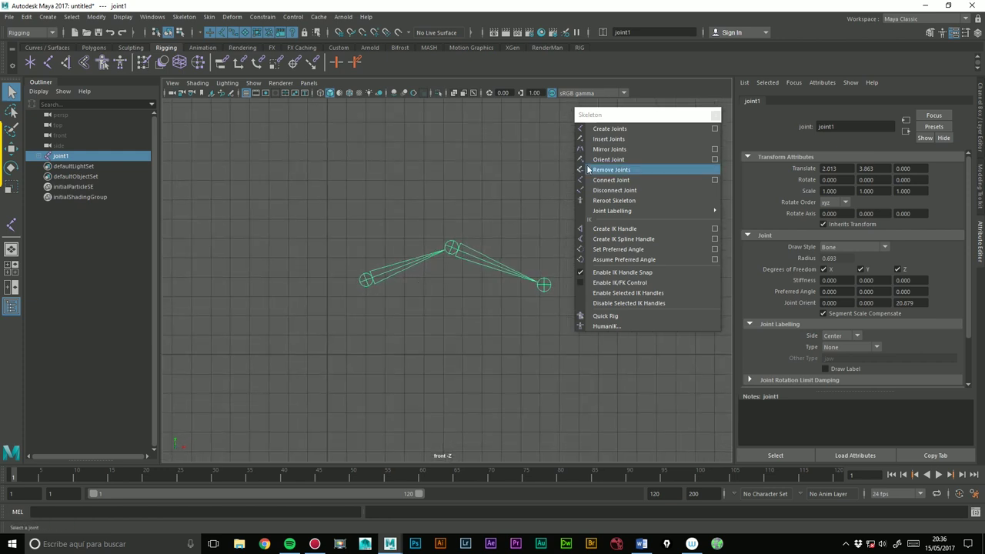
click(714, 154)
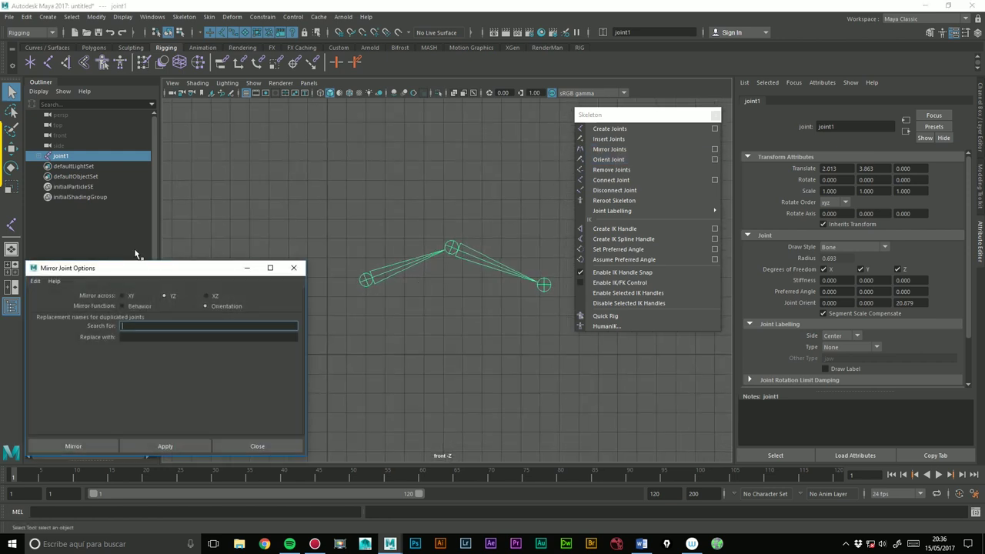
- Reset Mirror Joint Options, mirror across YZ with Behavior, and apply to create joint4–joint6
drag(147, 265, 683, 267)
click(580, 279)
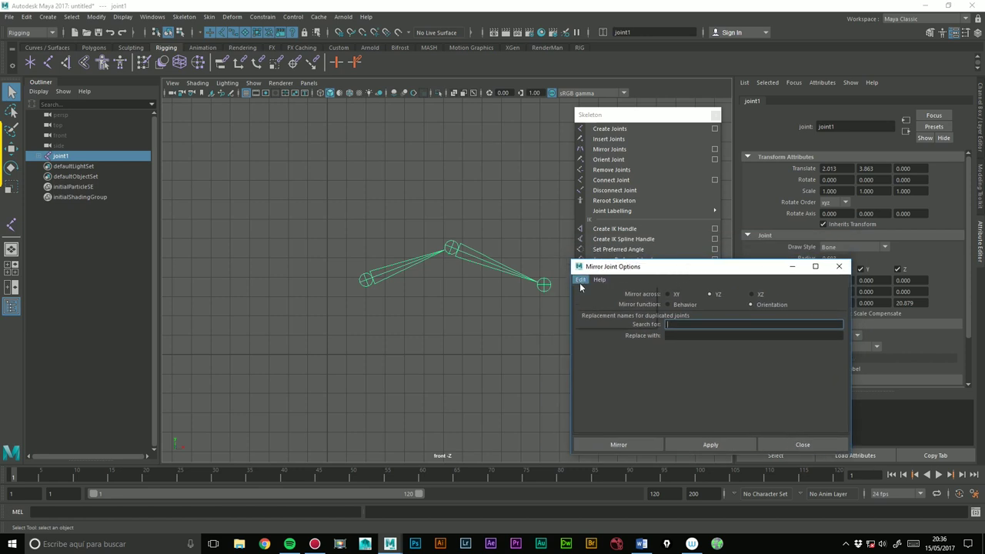
click(604, 301)
drag(723, 269, 752, 275)
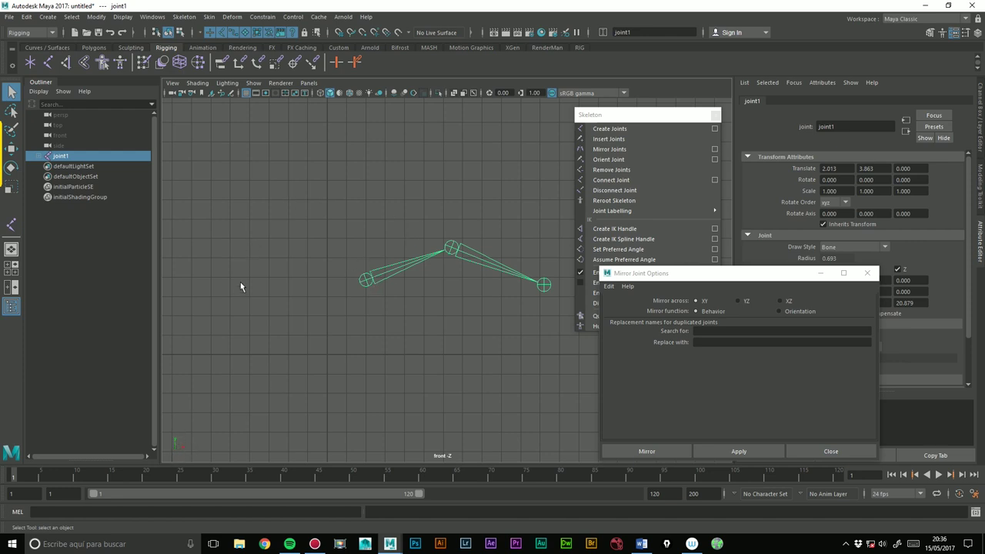
click(737, 301)
click(708, 330)
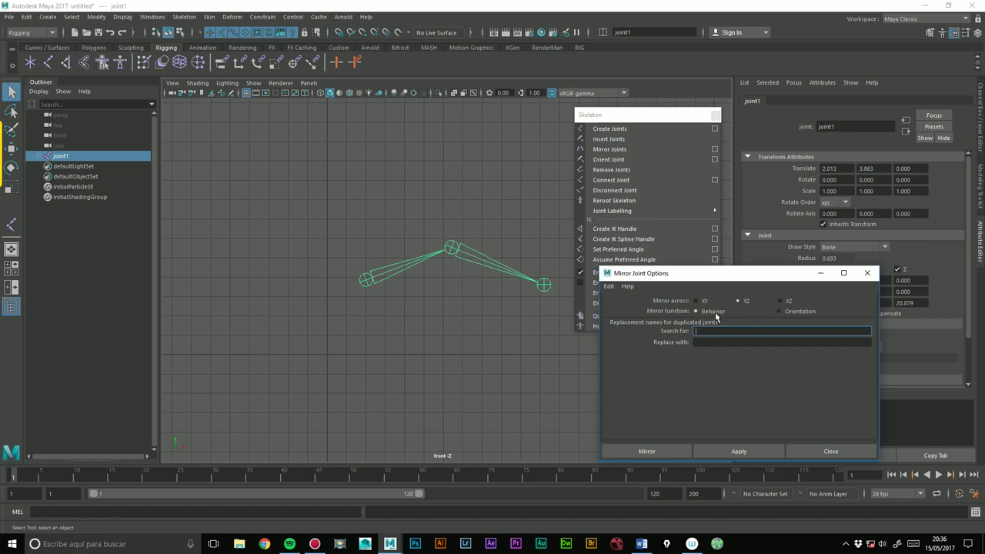
click(737, 452)
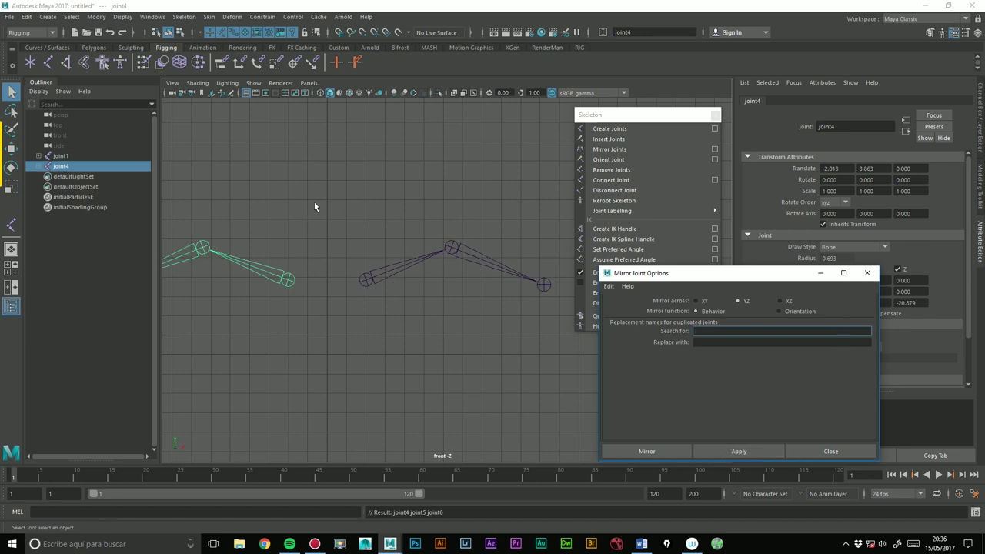
- Delete the old mirrored joint4 chain on the left
alt+middle_drag(420, 220, 390, 210)
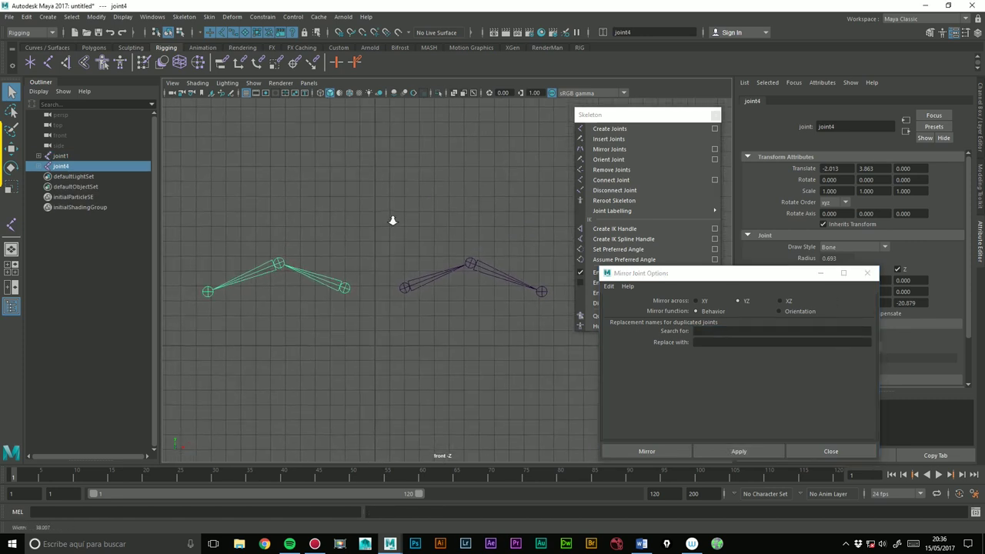
alt+right_drag(389, 210, 347, 263)
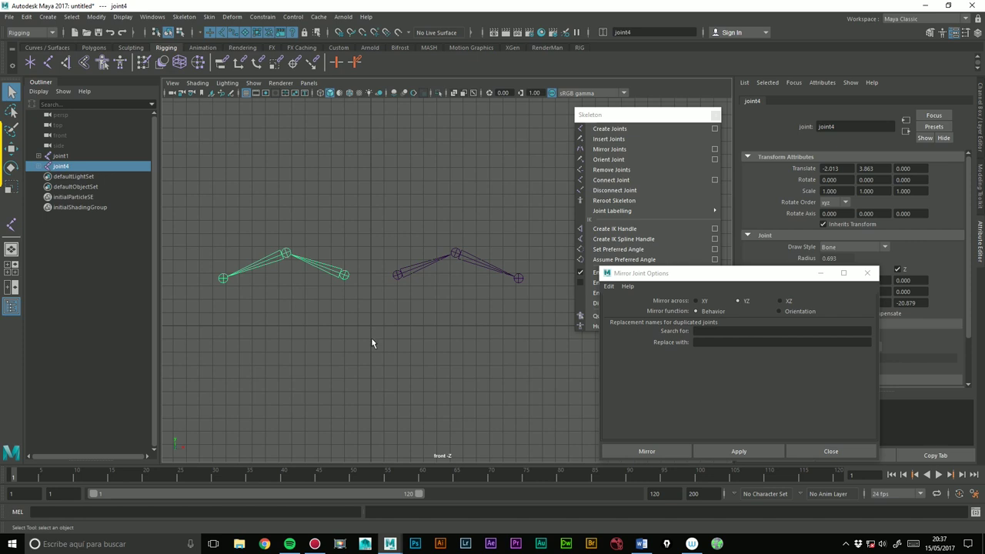
key(Delete)
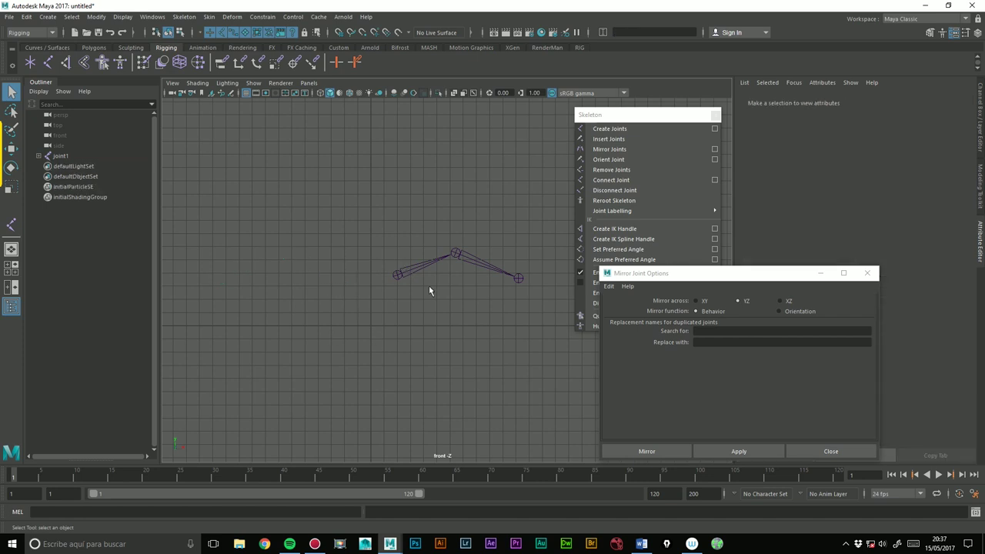
- Select joint1 and move it right to Translate X 10.806
drag(389, 256, 397, 278)
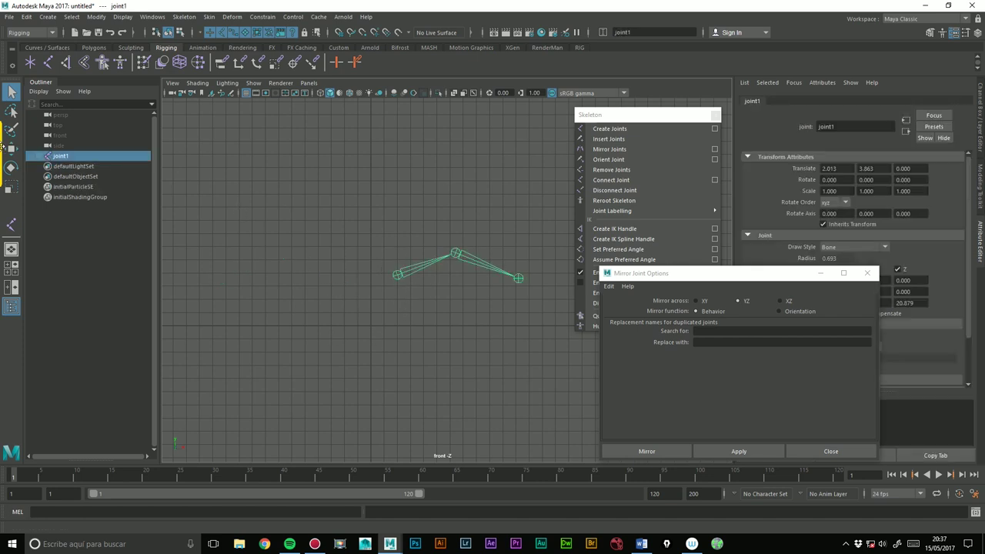
click(163, 126)
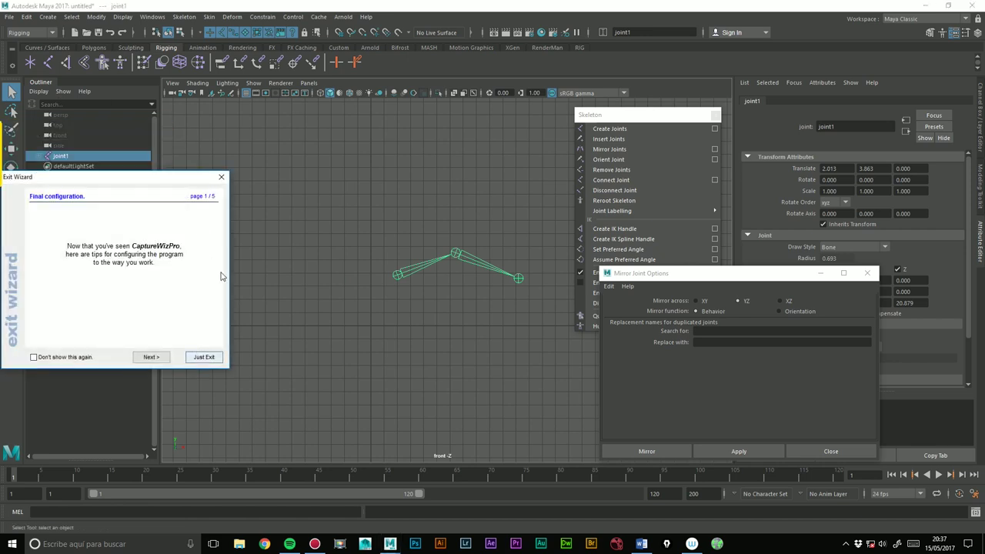
click(220, 177)
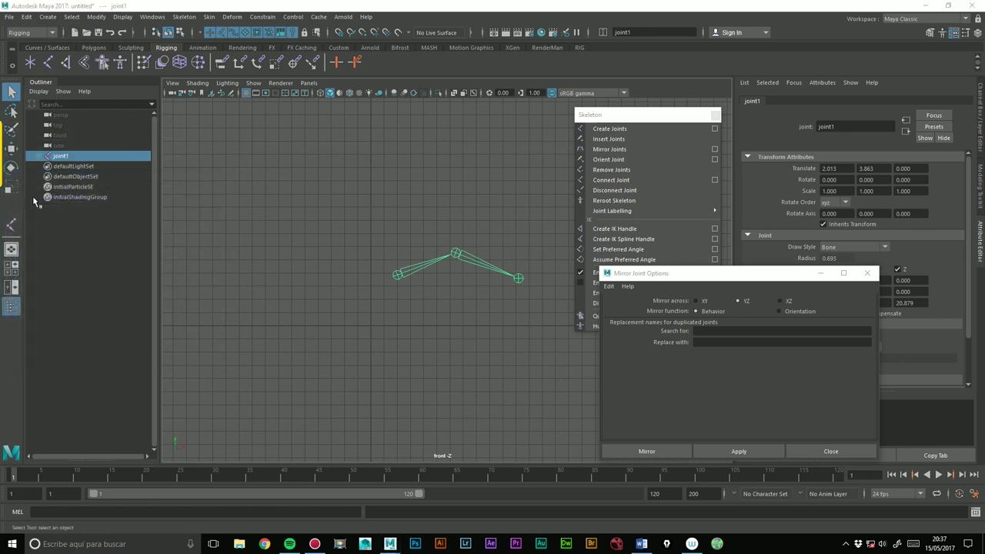
click(10, 148)
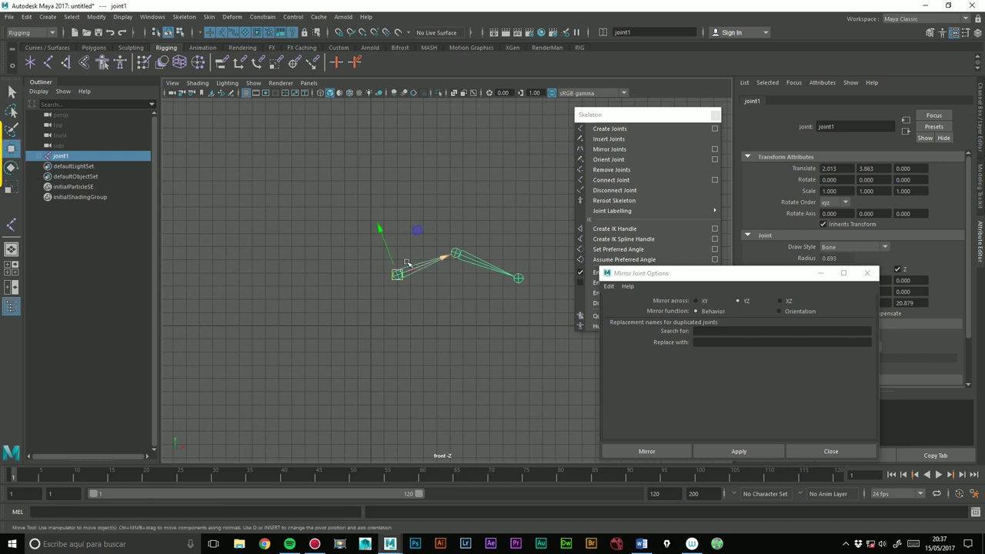
drag(397, 274, 513, 277)
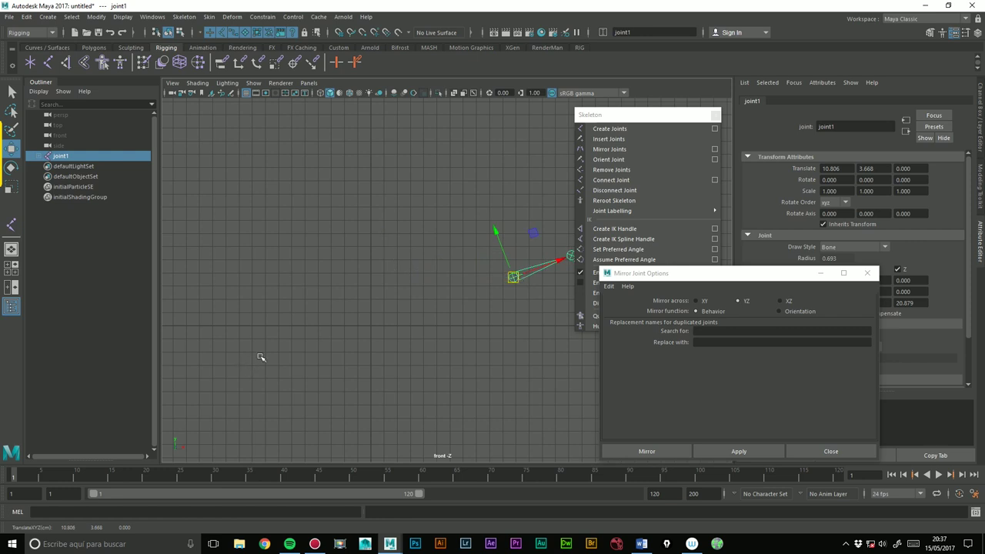
- Mirror joint1 across YZ into a new joint4 chain at X -10.806
click(665, 450)
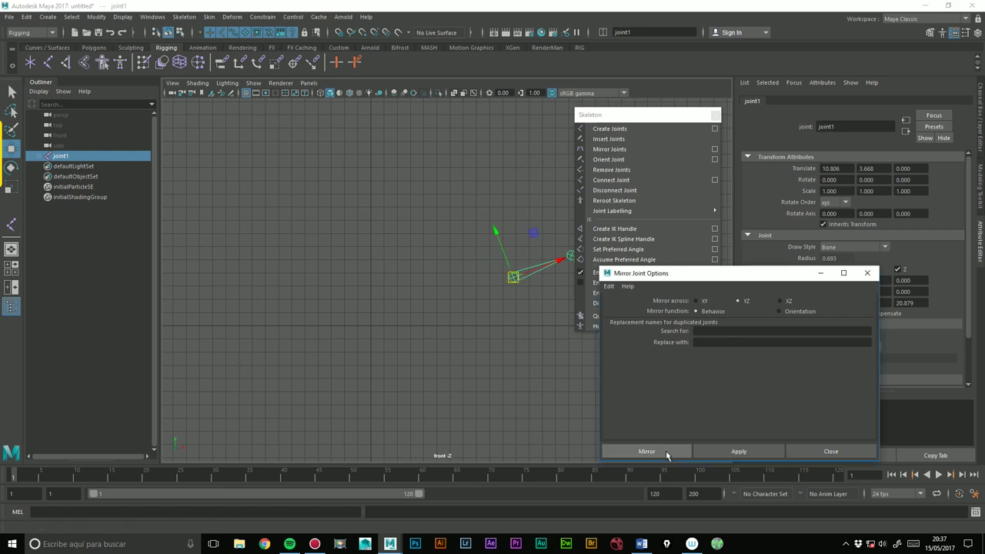
click(665, 451)
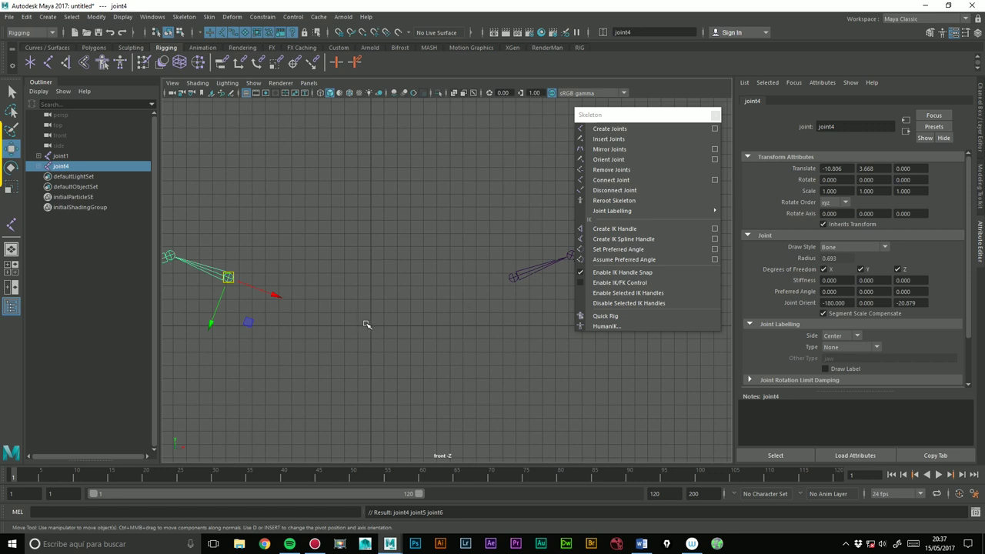
click(378, 362)
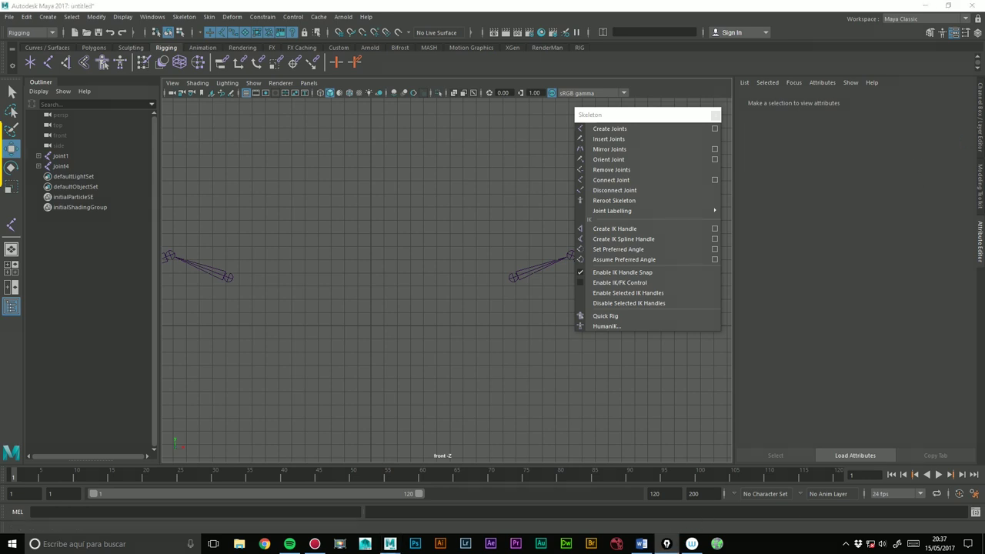
click(369, 325)
drag(377, 330, 526, 330)
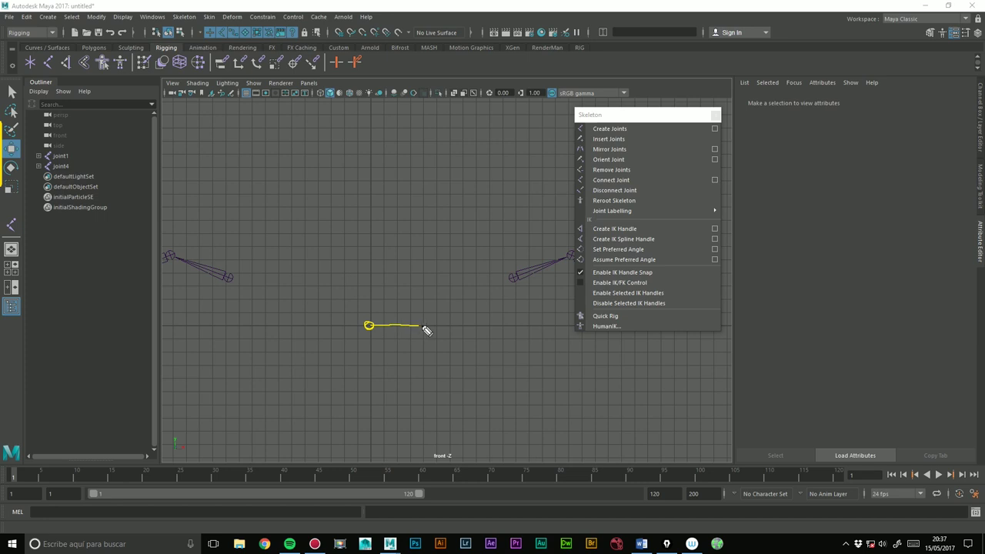
drag(380, 329, 424, 334)
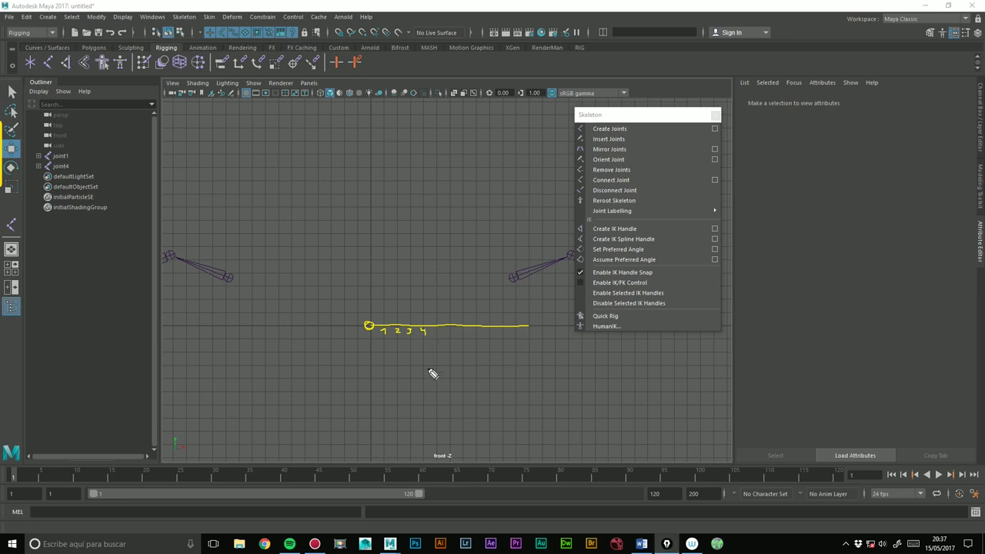
drag(369, 324, 260, 326)
mouse_move(350, 332)
mouse_down()
mouse_move(357, 334)
mouse_move(344, 334)
mouse_up()
drag(336, 332, 339, 331)
drag(328, 327, 325, 331)
mouse_move(475, 337)
mouse_down()
mouse_move(487, 352)
mouse_move(473, 351)
mouse_up()
mouse_move(260, 336)
mouse_down()
mouse_move(274, 348)
mouse_move(255, 340)
mouse_up()
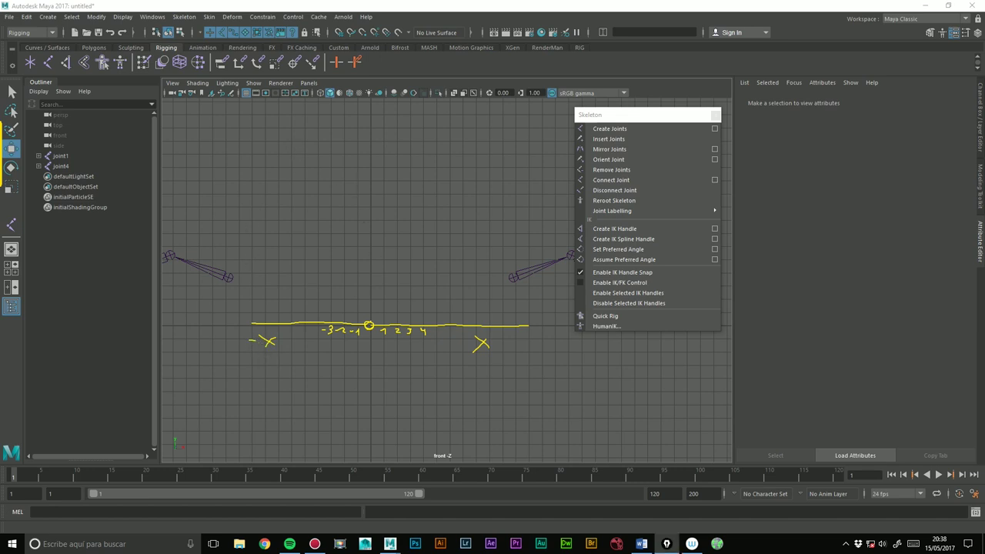
drag(372, 166, 372, 424)
click(378, 298)
click(378, 286)
click(379, 273)
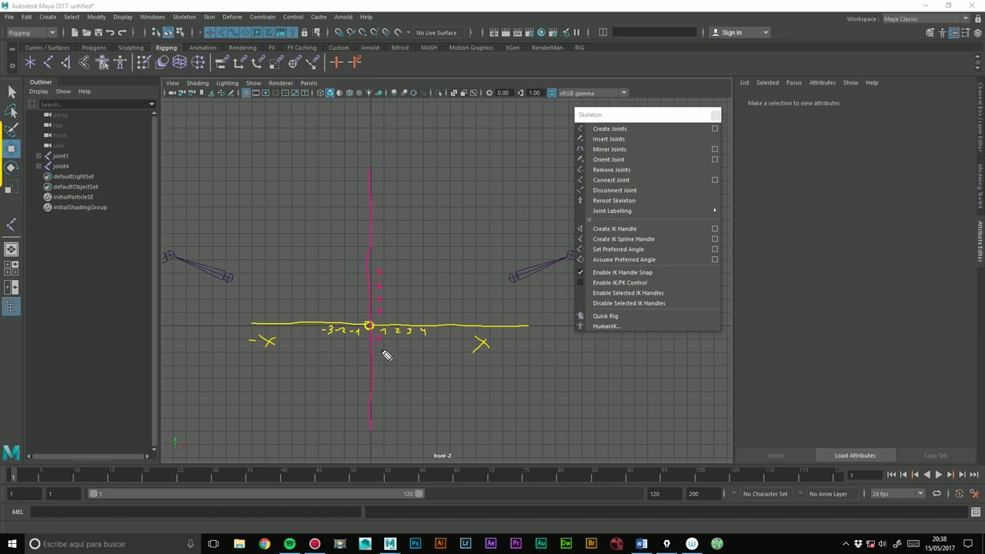
click(379, 350)
click(381, 360)
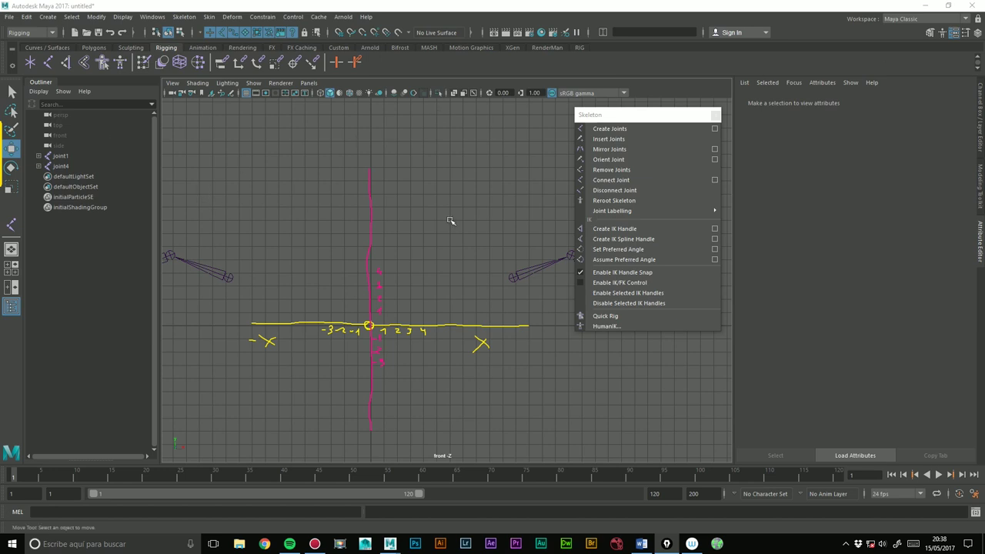
click(514, 274)
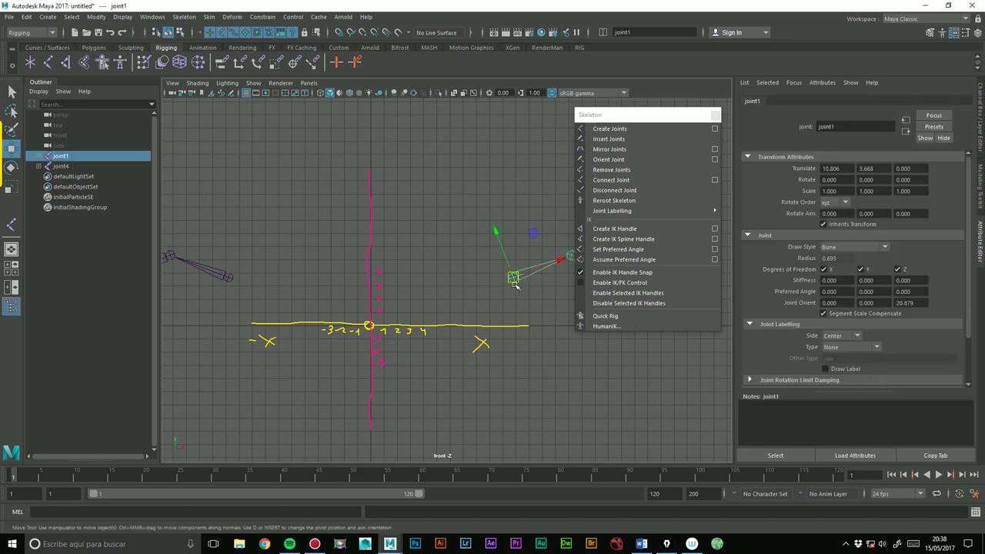
double_click(841, 168)
click(230, 278)
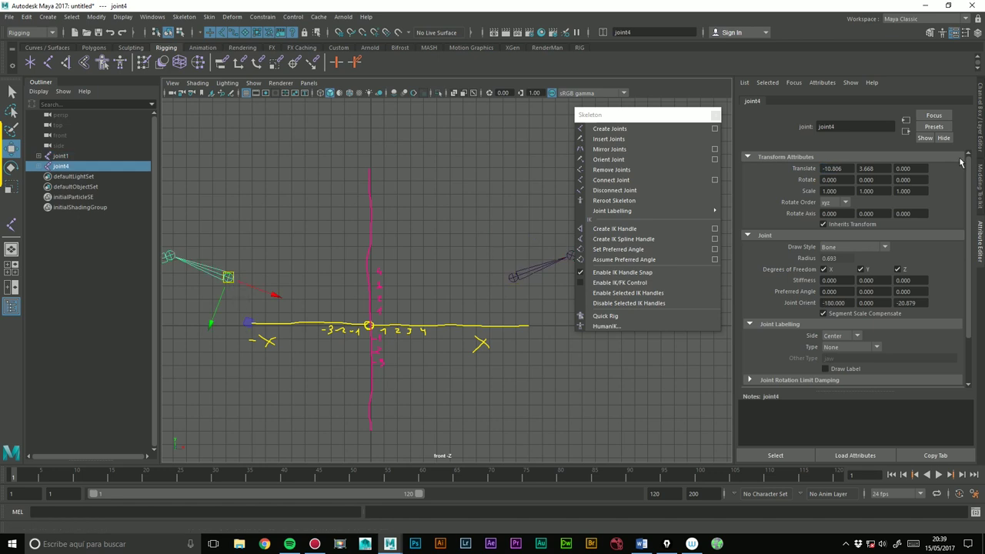
click(850, 168)
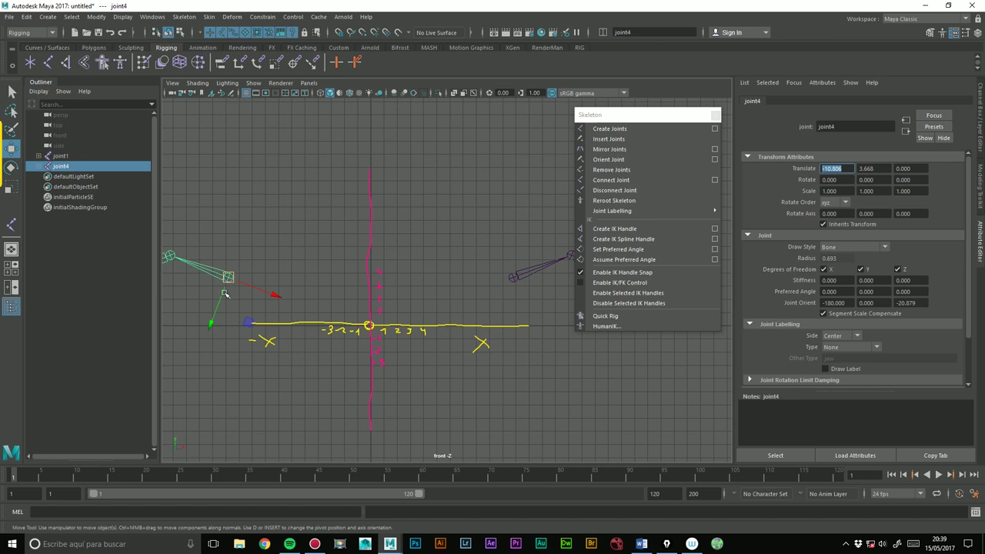
click(858, 170)
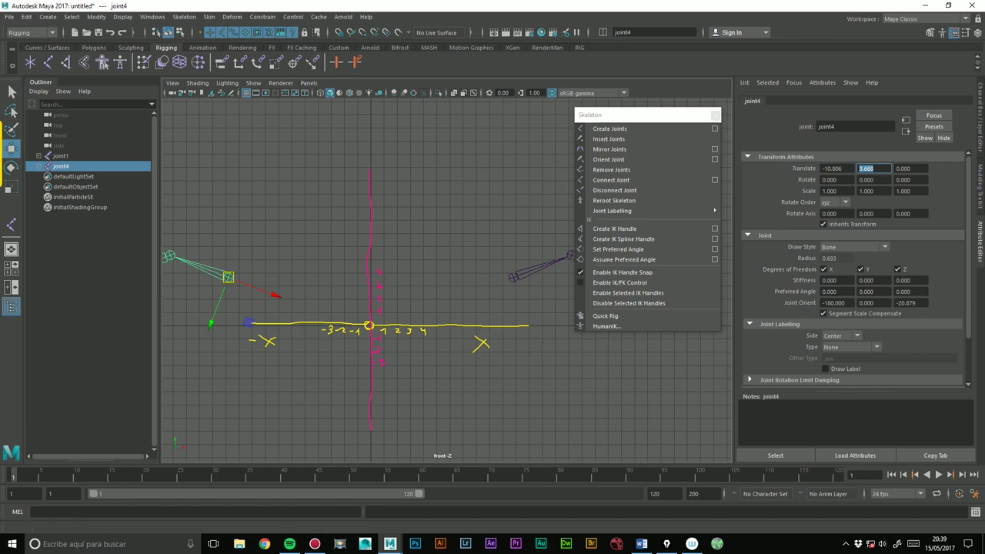
key(Return)
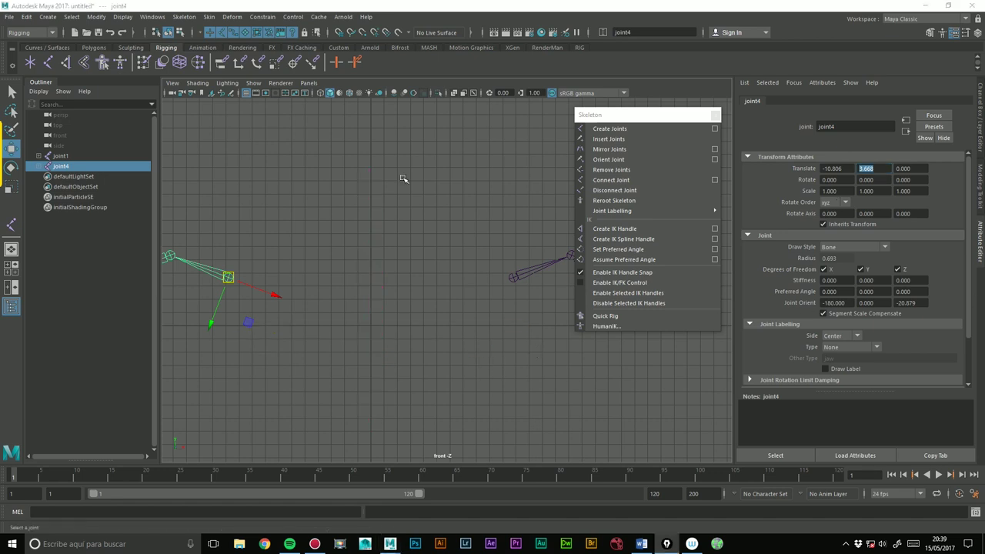
- Delete the joint4 chain and move joint1 near the centre to X -1.061
key(Delete)
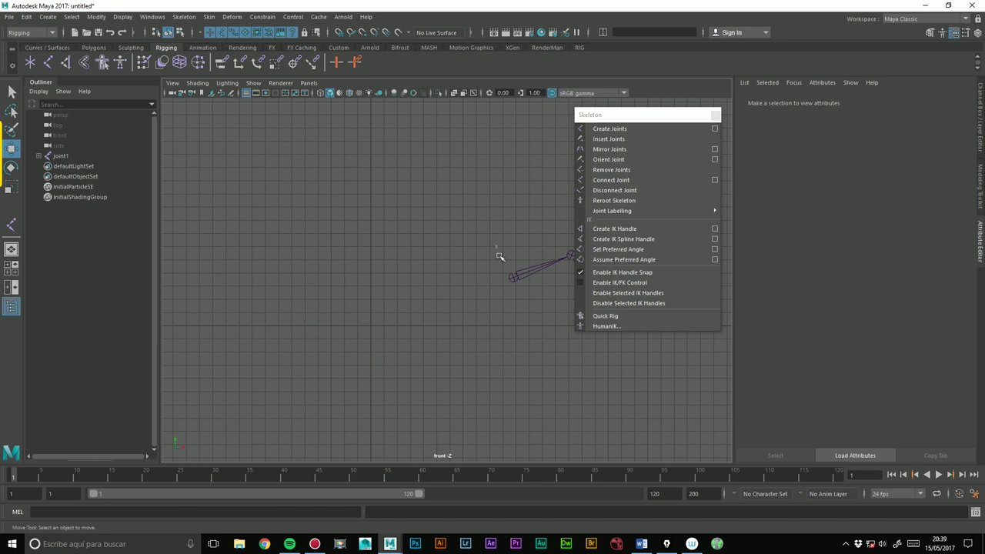
click(513, 276)
drag(513, 276, 358, 293)
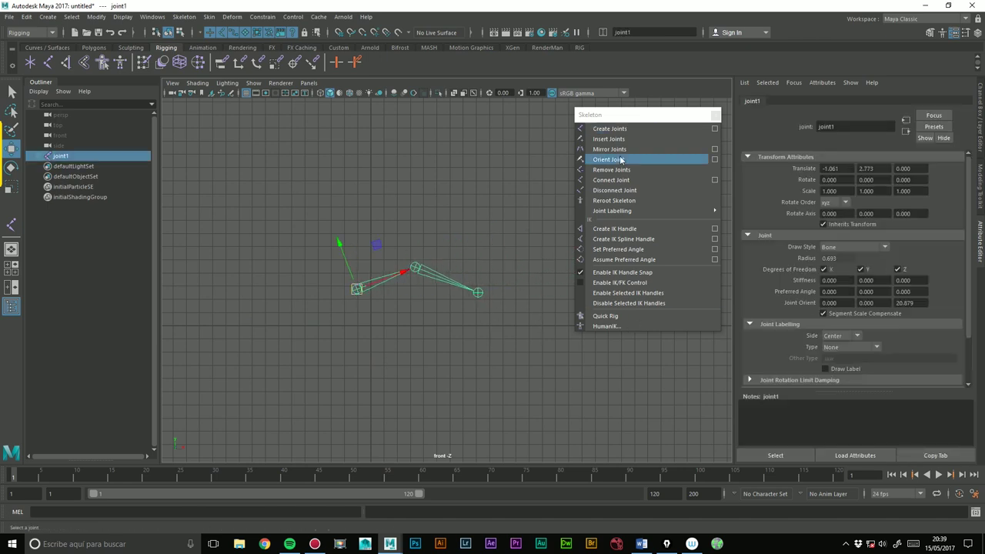
- Mirror joint1 again into a new joint4 chain and inspect both chains' positions
click(714, 149)
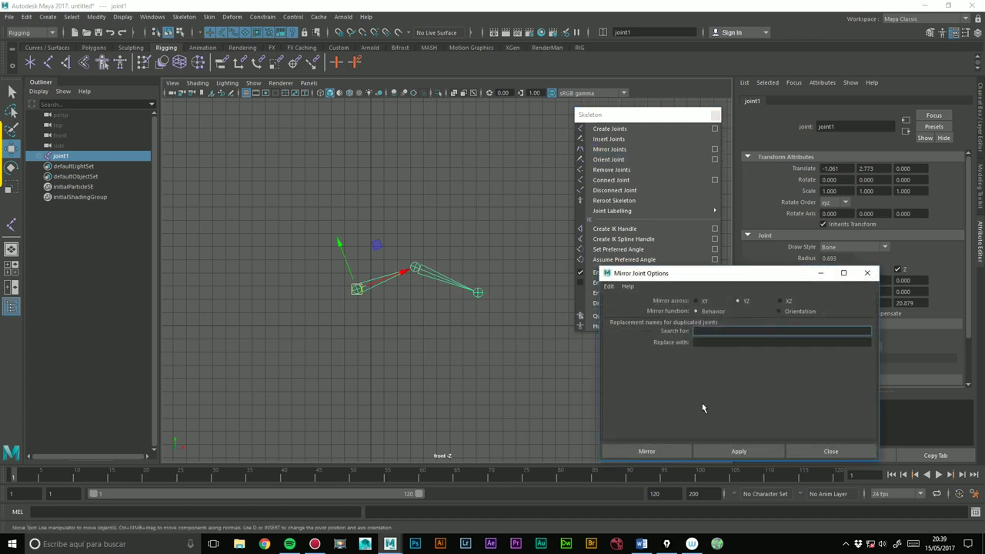
click(646, 451)
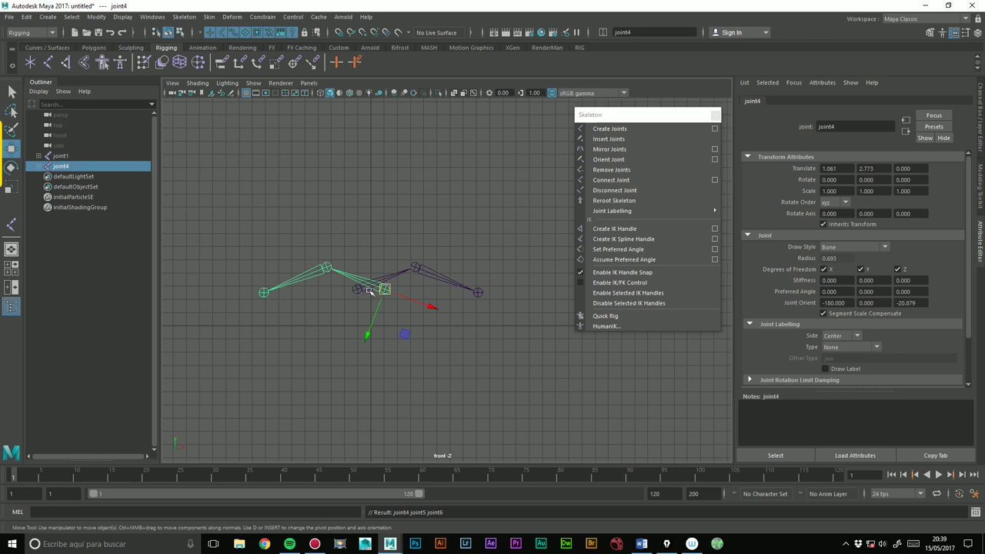
click(357, 293)
click(357, 292)
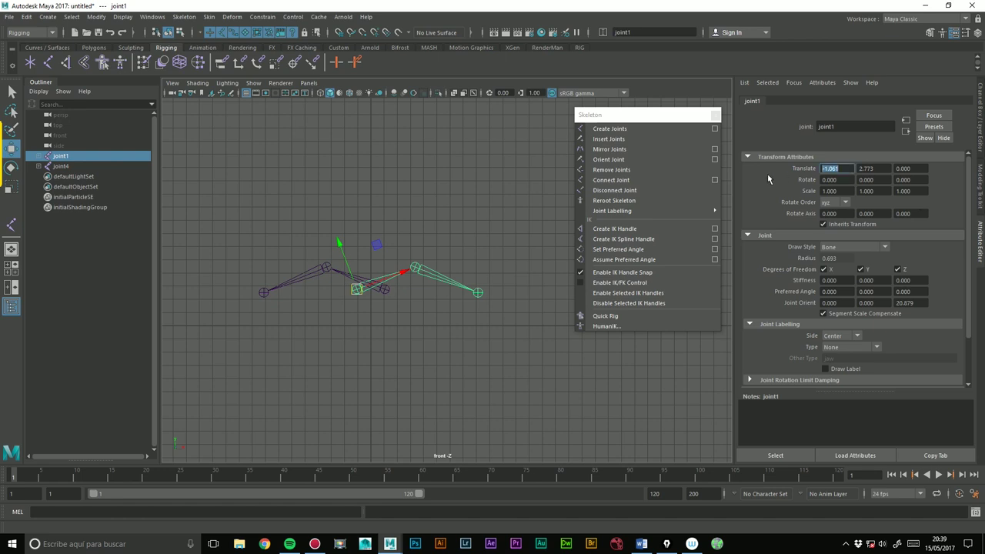
click(370, 293)
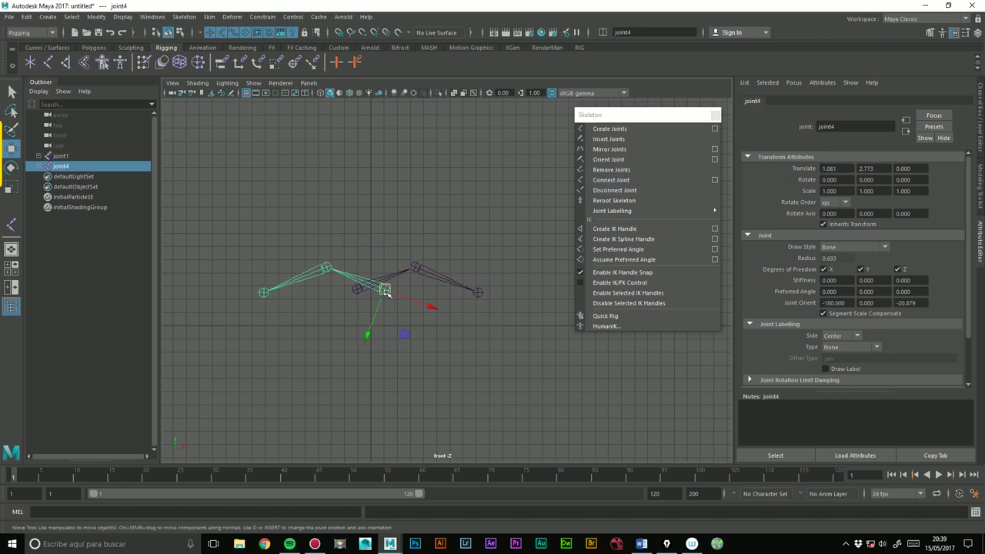
click(612, 183)
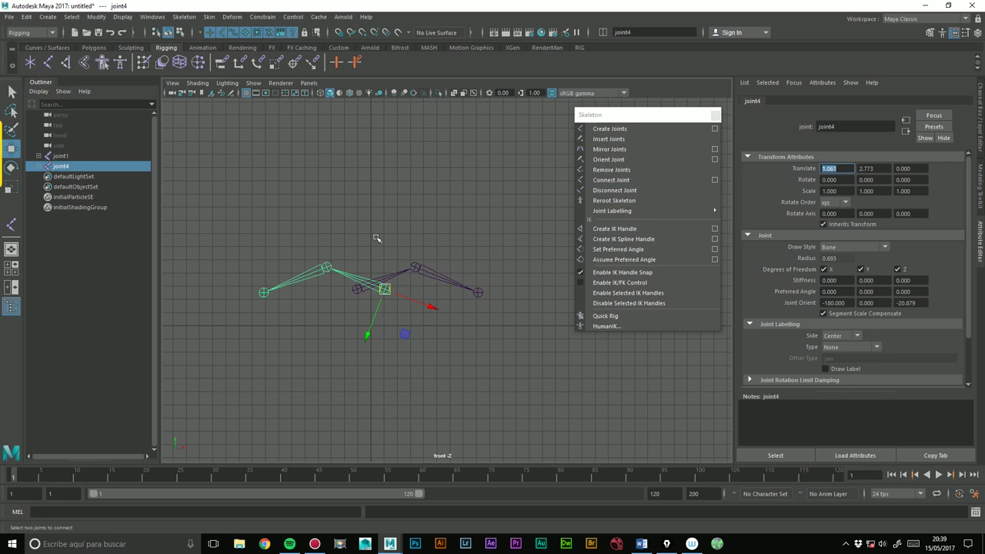
key(BackSpace)
click(493, 245)
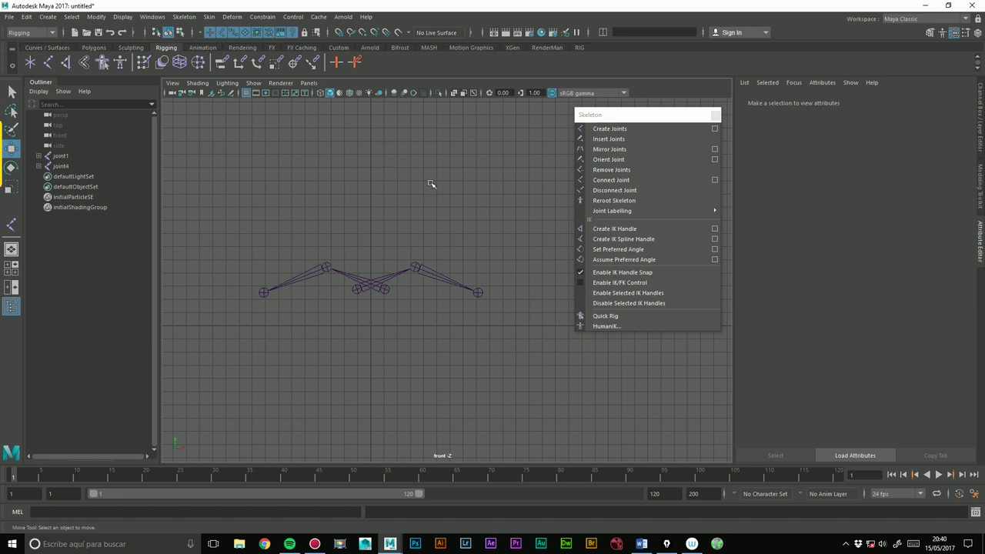
- Move joint1 to 3.802, 4.485, shift the left chain further left, then remove it
click(398, 279)
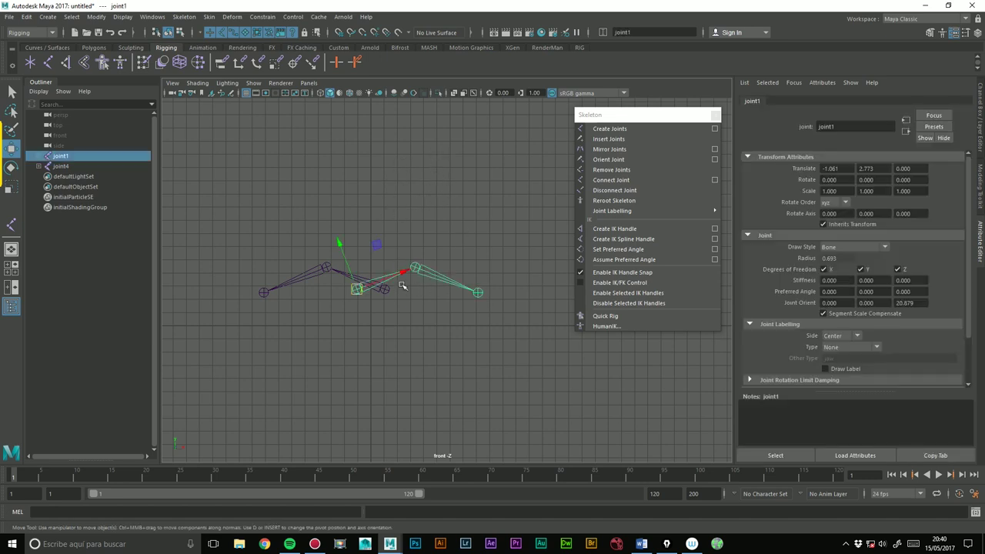
drag(384, 289, 420, 266)
click(356, 289)
drag(368, 302, 308, 289)
click(418, 312)
drag(308, 236, 334, 319)
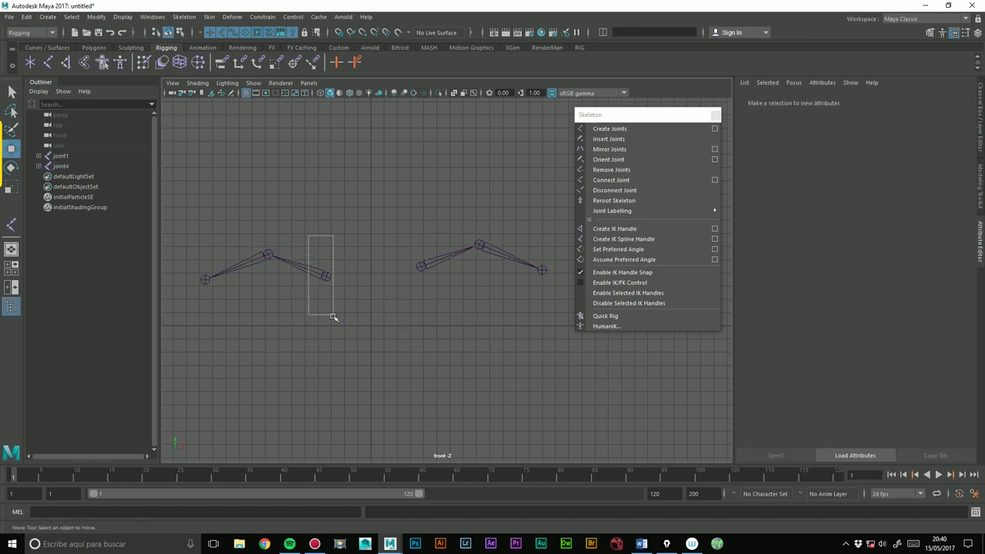
key(ctrl+z)
key(ctrl+z)
key(ctrl+z)
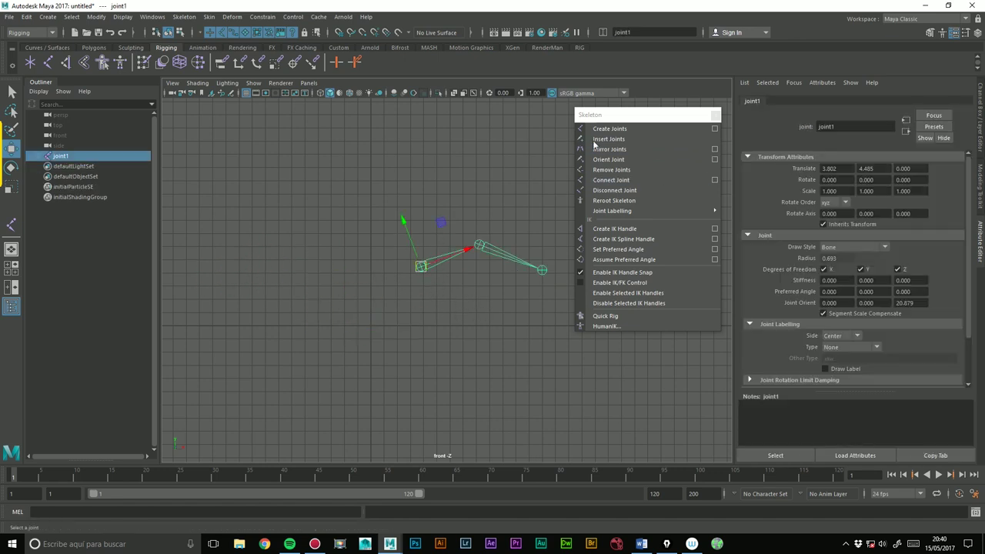
- Trial-mirror joint1 across XZ, discard the copy, and move joint1 down and left
click(714, 150)
drag(702, 276, 684, 274)
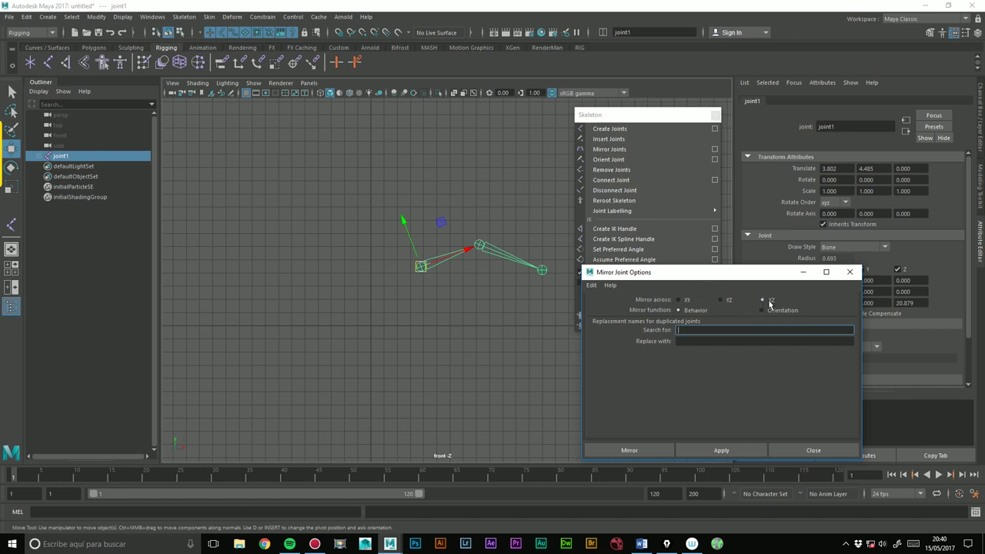
click(724, 448)
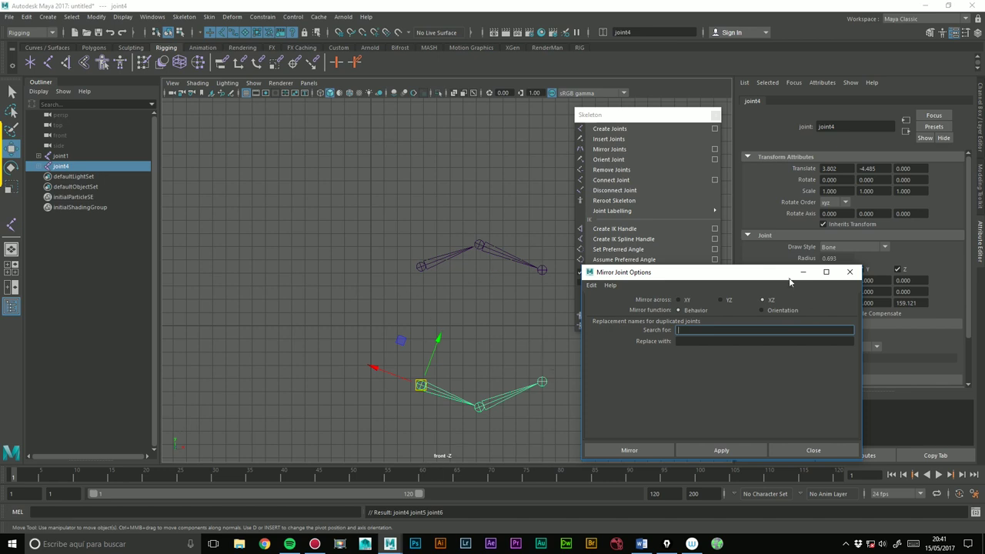
key(Delete)
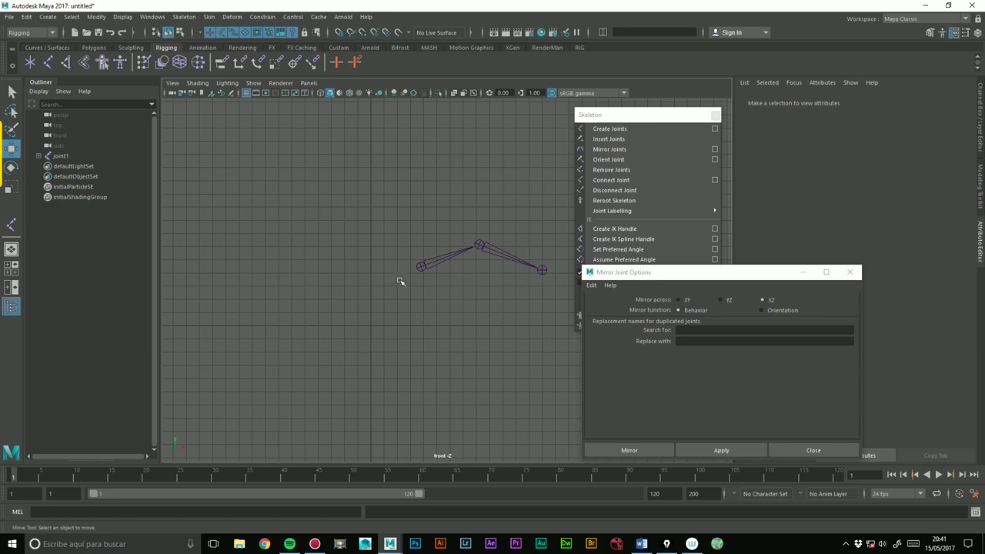
click(422, 266)
drag(421, 266, 389, 287)
- Duplicate the joint1 chain and move the copy up above the original
click(439, 333)
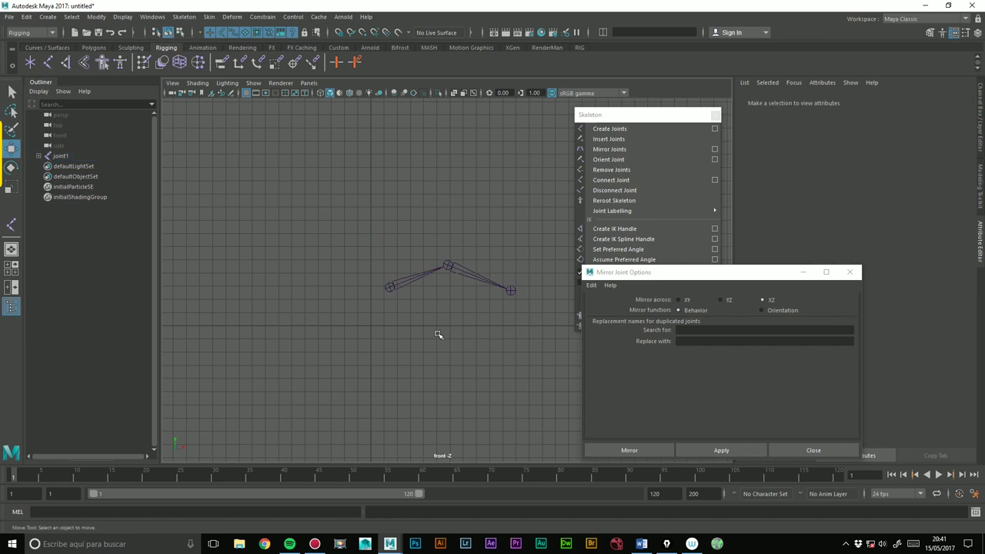
click(392, 289)
key(ctrl+d)
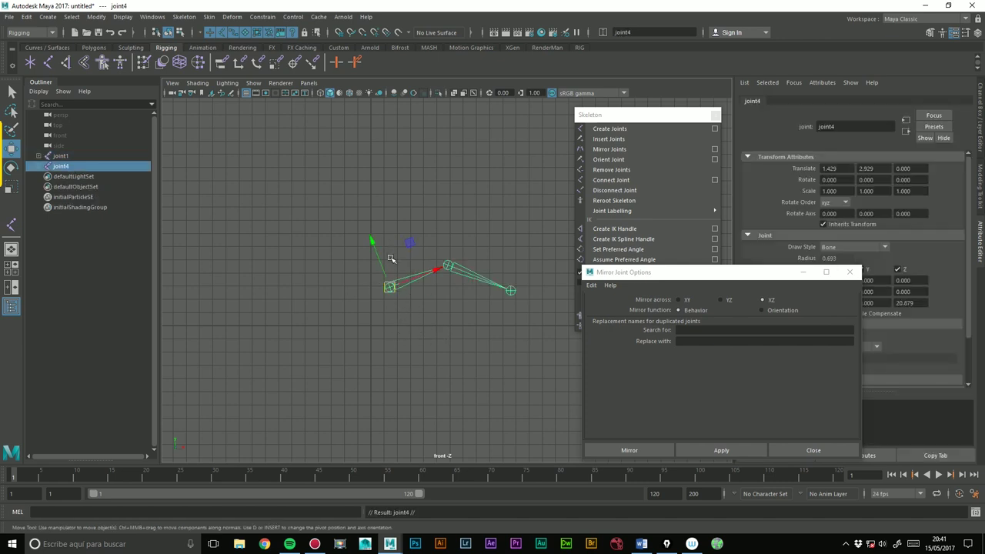
drag(407, 241, 408, 170)
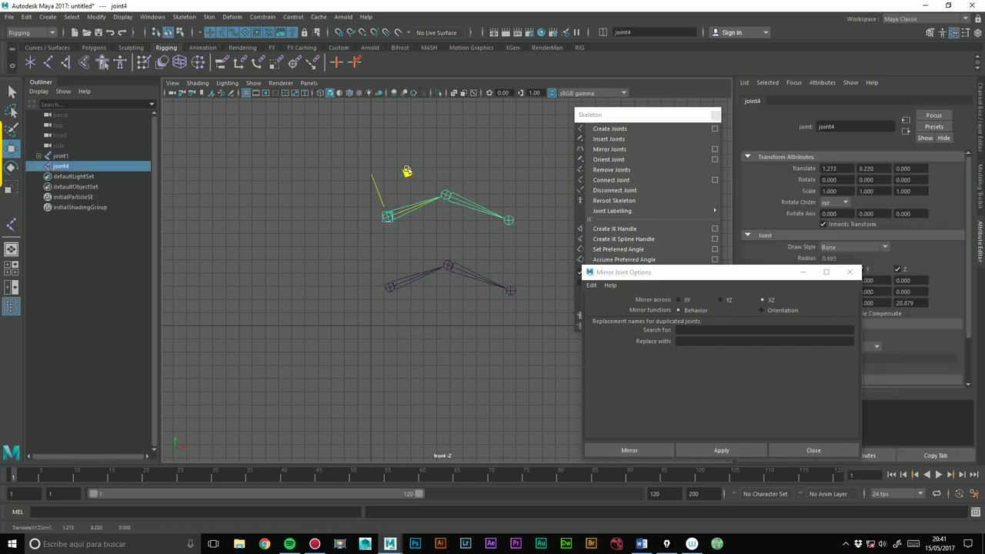
- Undo a trial XZ mirror, then mirror the lower joint1 across YZ to the left
click(493, 242)
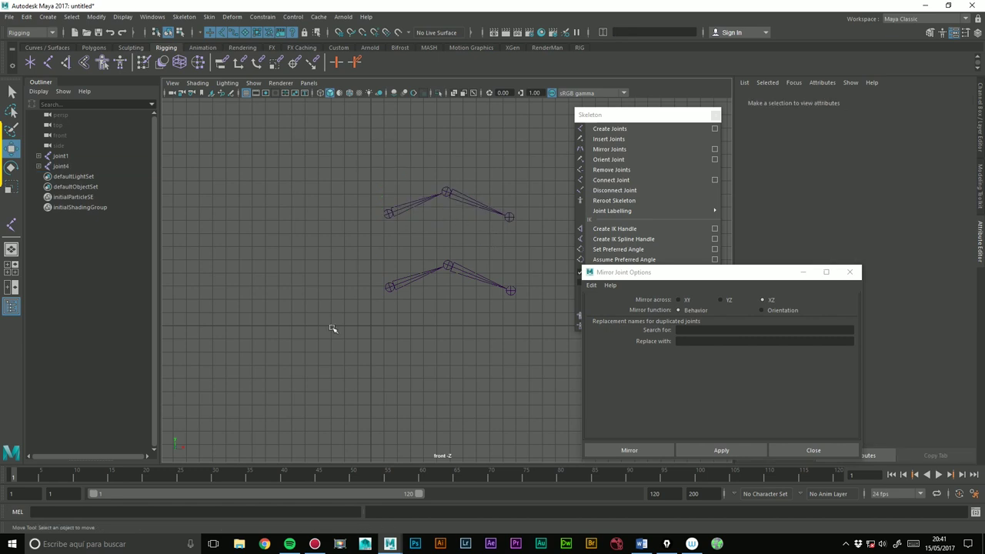
click(396, 273)
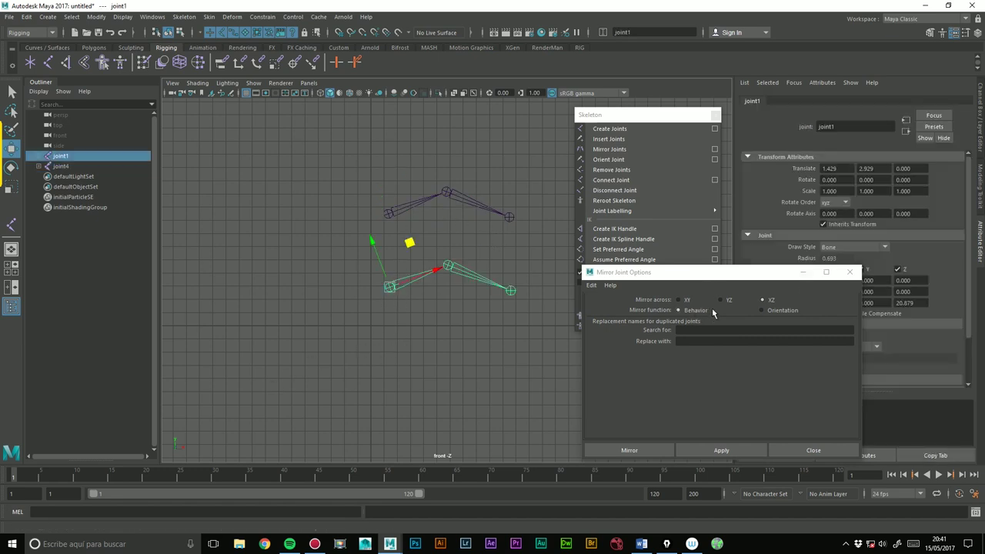
click(715, 451)
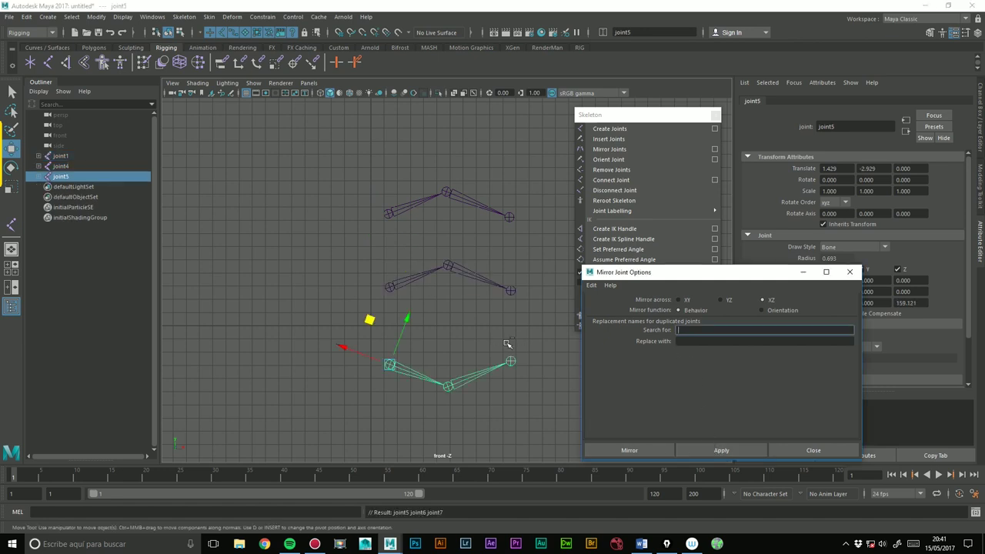
key(ctrl+z)
key(shift+z)
key(ctrl+z)
click(723, 300)
click(723, 451)
click(442, 277)
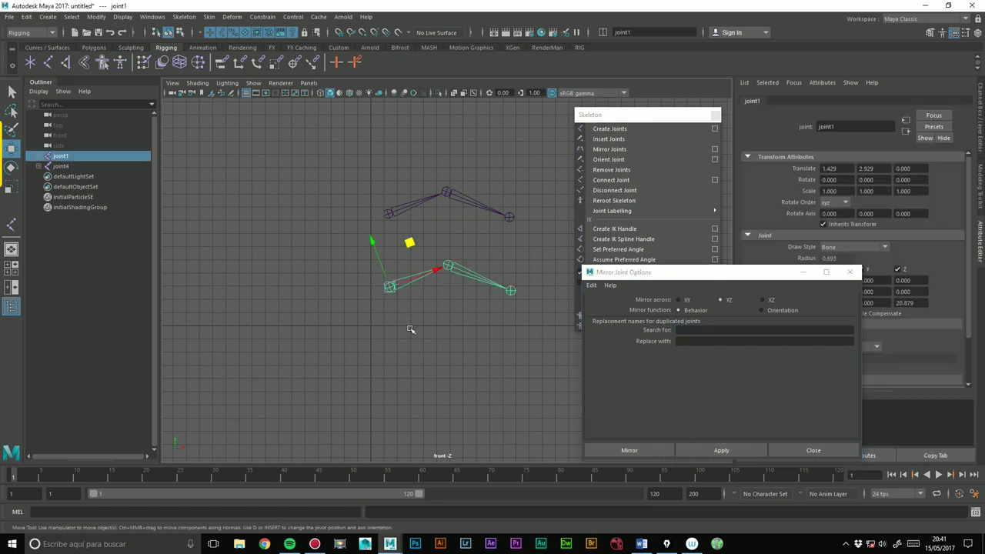
click(702, 443)
- Select the lower right joint1 and the left mirrored joint5 chains together
click(500, 351)
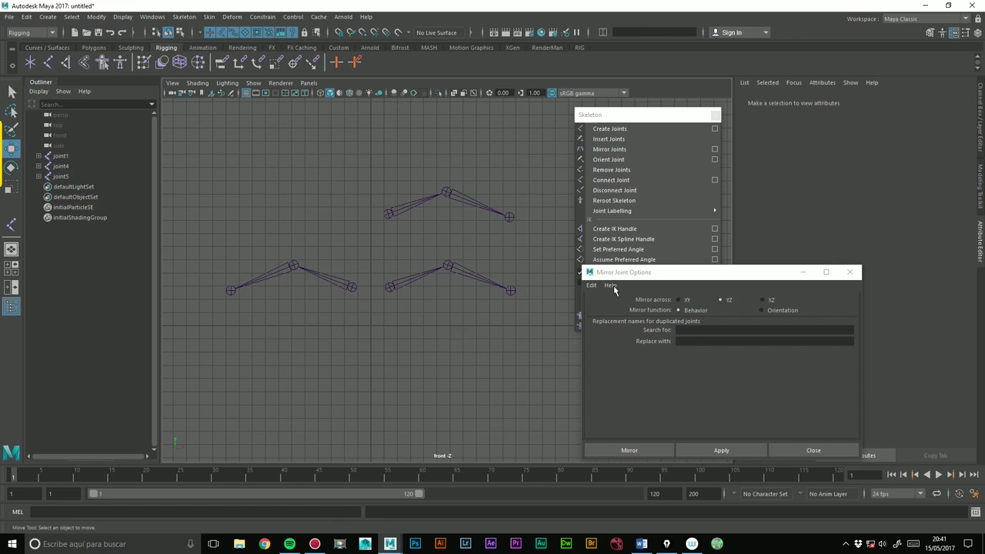
click(388, 214)
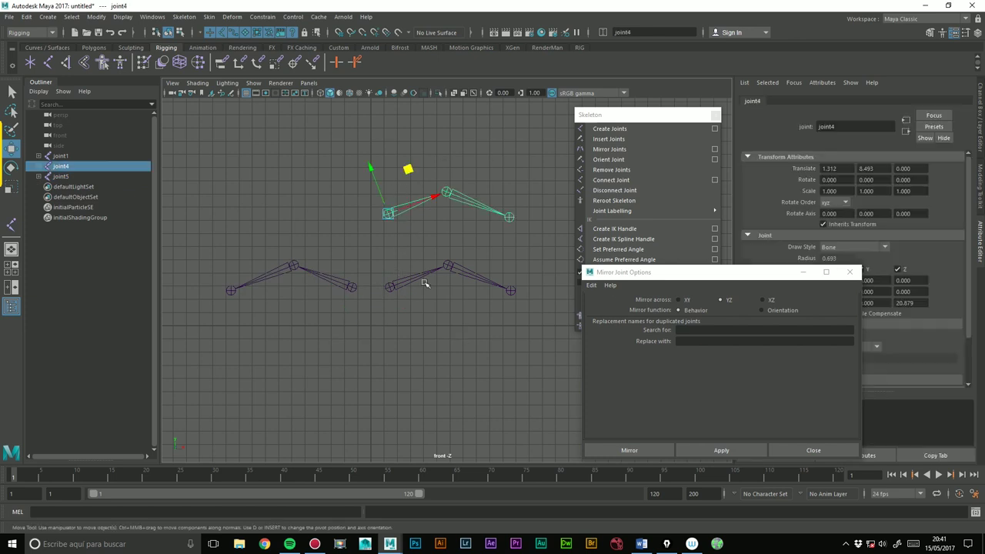
click(390, 321)
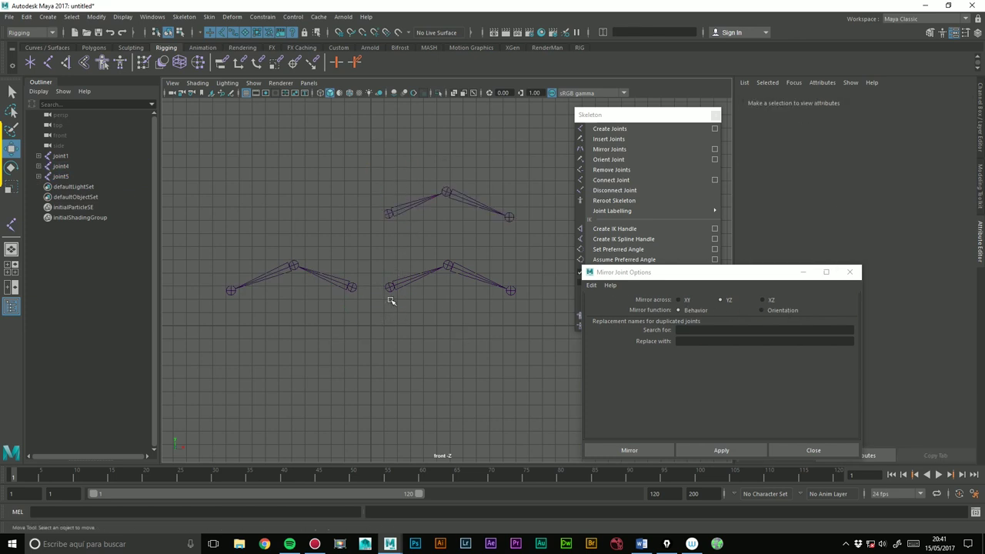
drag(389, 264, 403, 346)
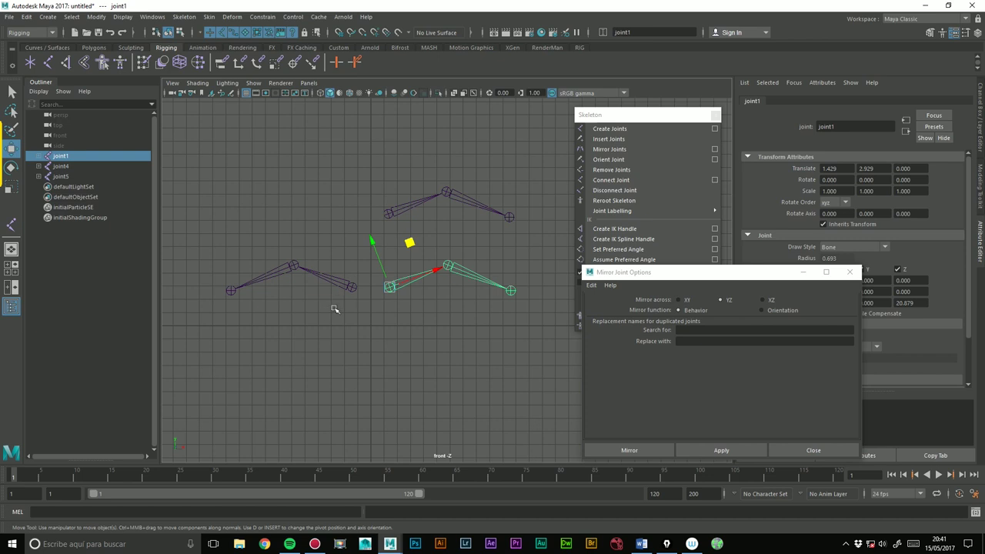
shift+drag(343, 263, 332, 339)
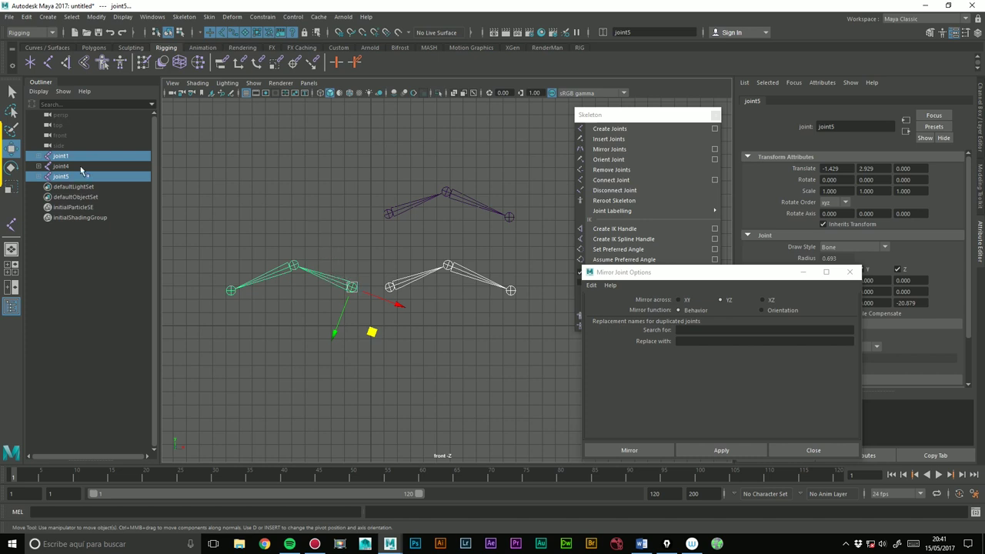
click(11, 166)
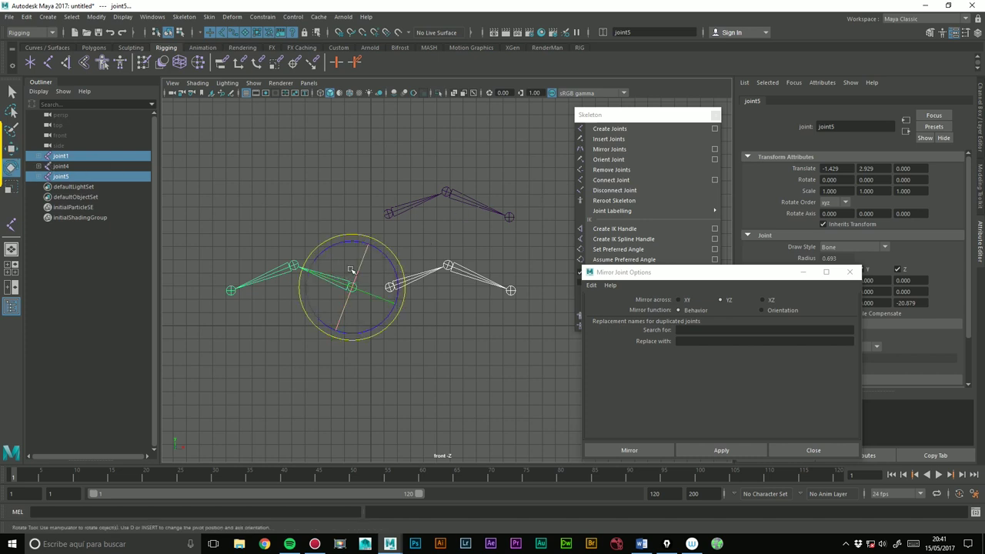
mouse_move(388, 256)
mouse_down()
mouse_move(367, 232)
mouse_move(353, 255)
mouse_move(363, 279)
mouse_up()
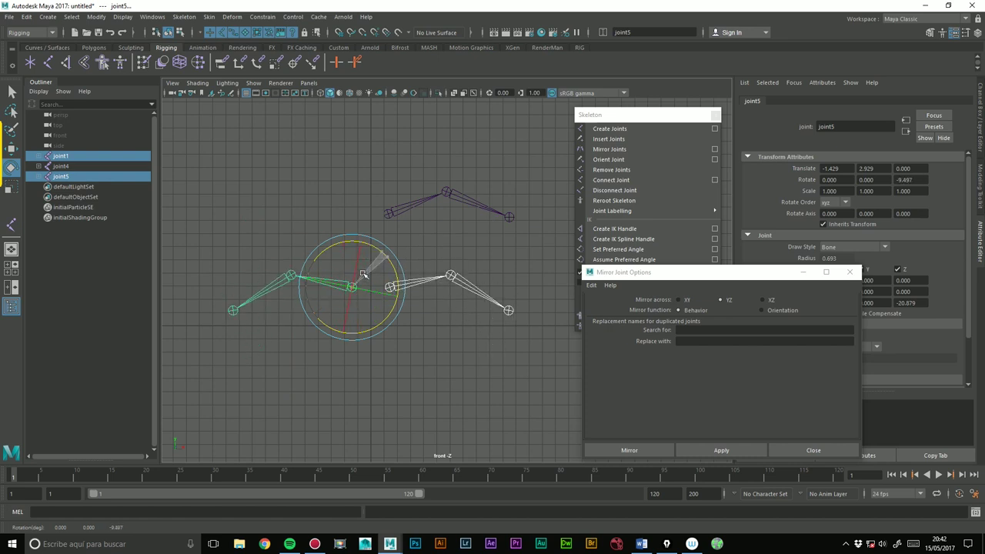
key(ctrl+z)
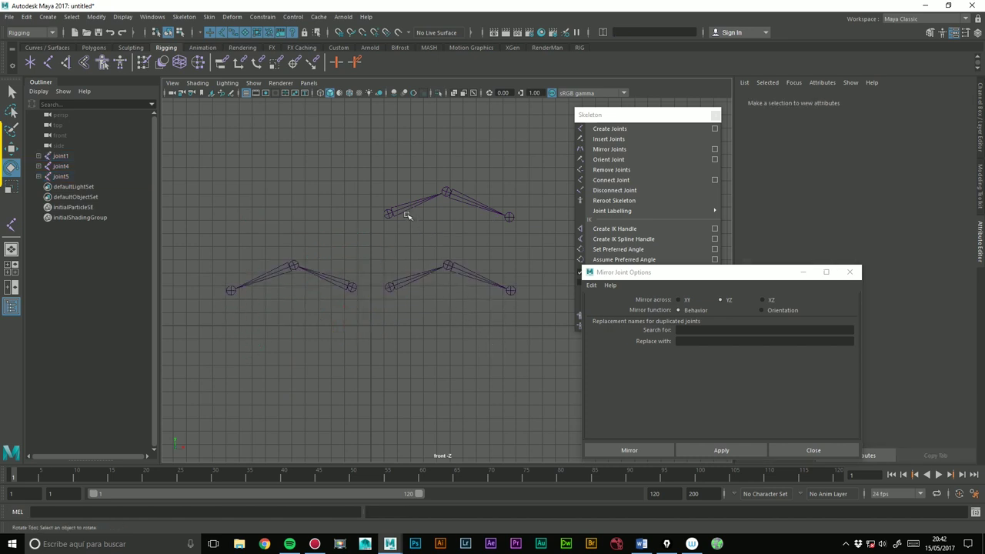
click(407, 208)
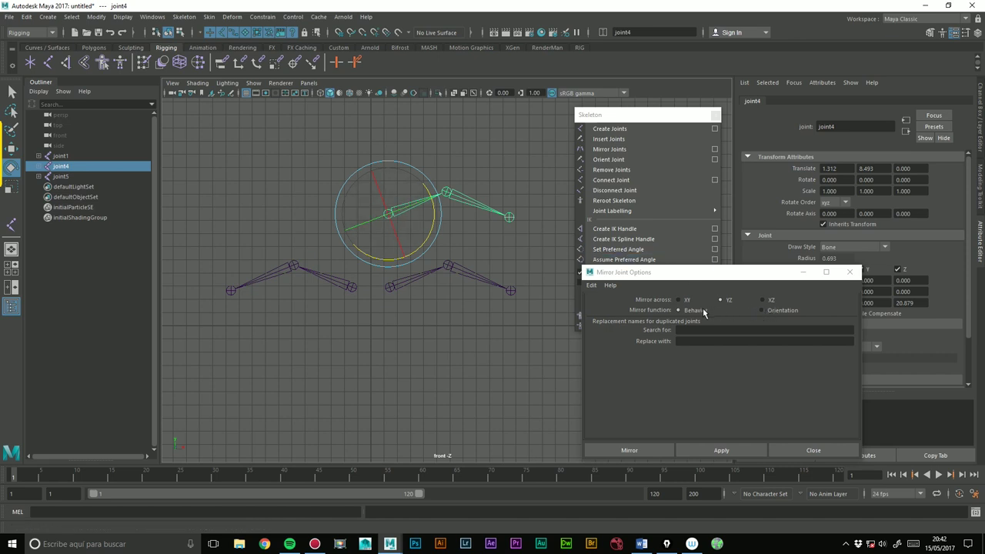
- Mirror the upper joint4 chain across YZ with Orientation into joint8
click(768, 310)
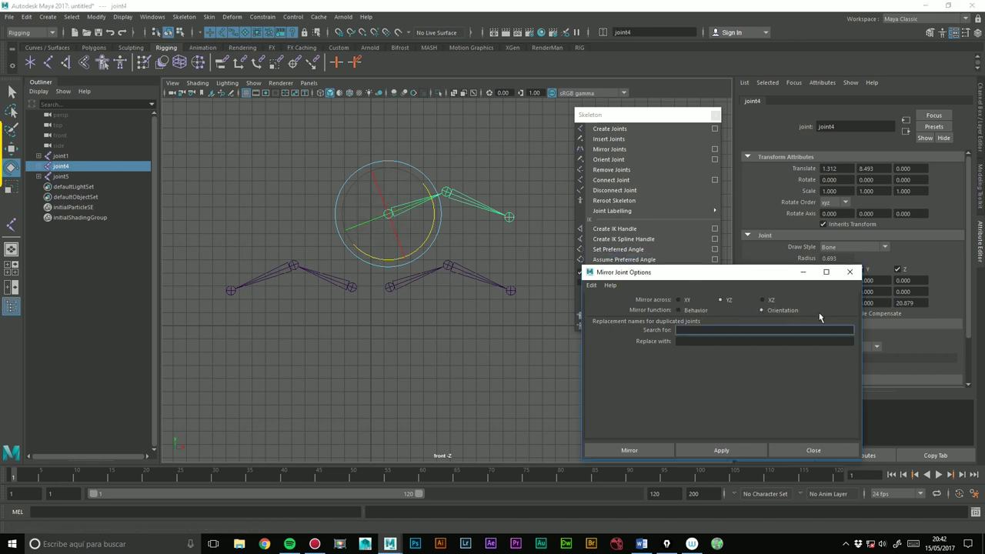
click(715, 450)
click(442, 323)
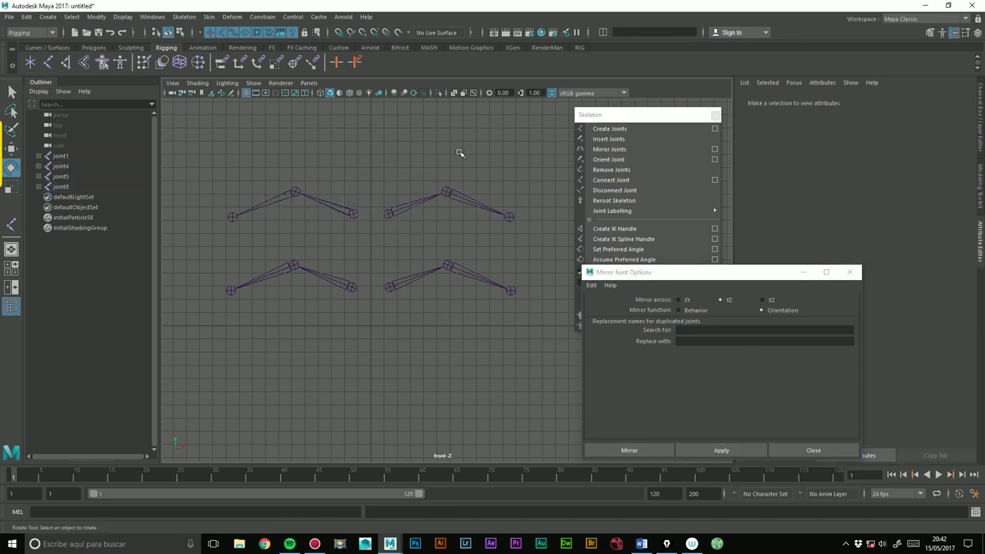
- Test-rotate joint4 and joint8 together to compare orientation, then undo the rotation
click(386, 215)
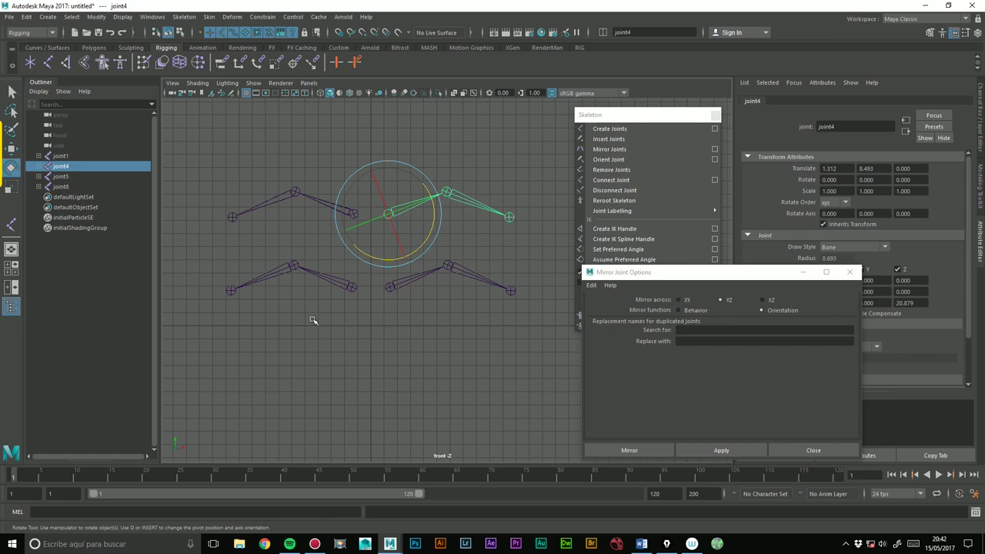
shift+click(300, 195)
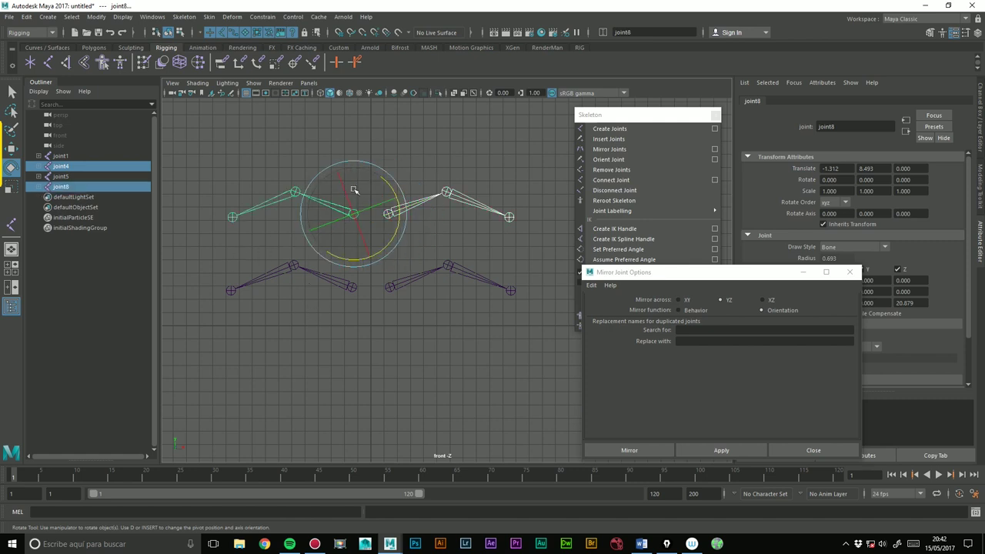
mouse_move(400, 219)
mouse_down()
mouse_move(384, 191)
mouse_move(386, 235)
mouse_move(387, 213)
mouse_move(421, 232)
mouse_up()
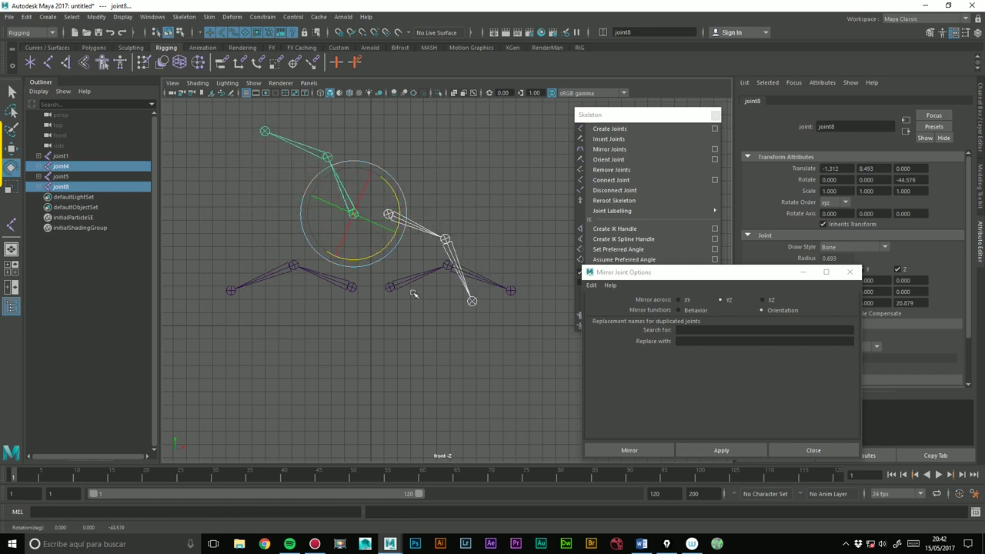
key(ctrl+z)
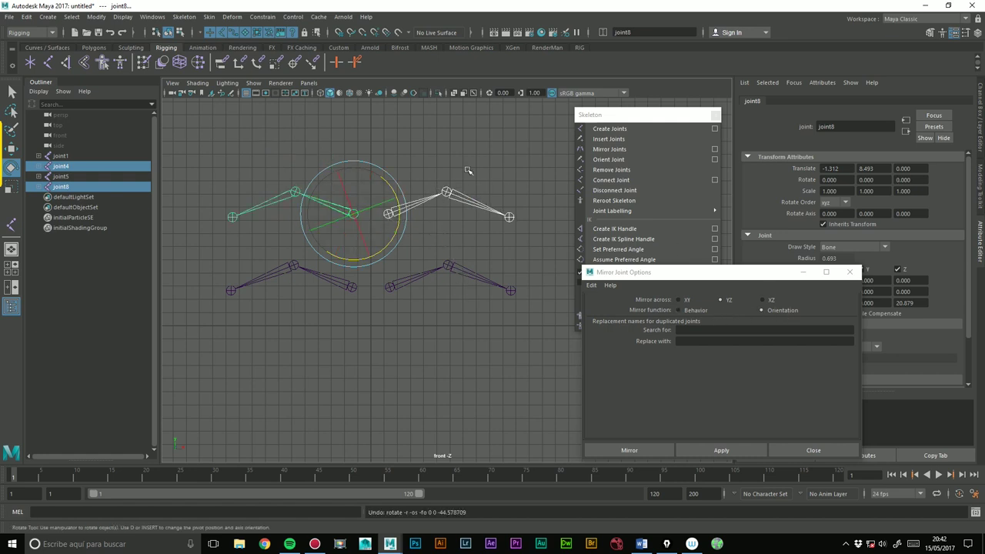
click(528, 197)
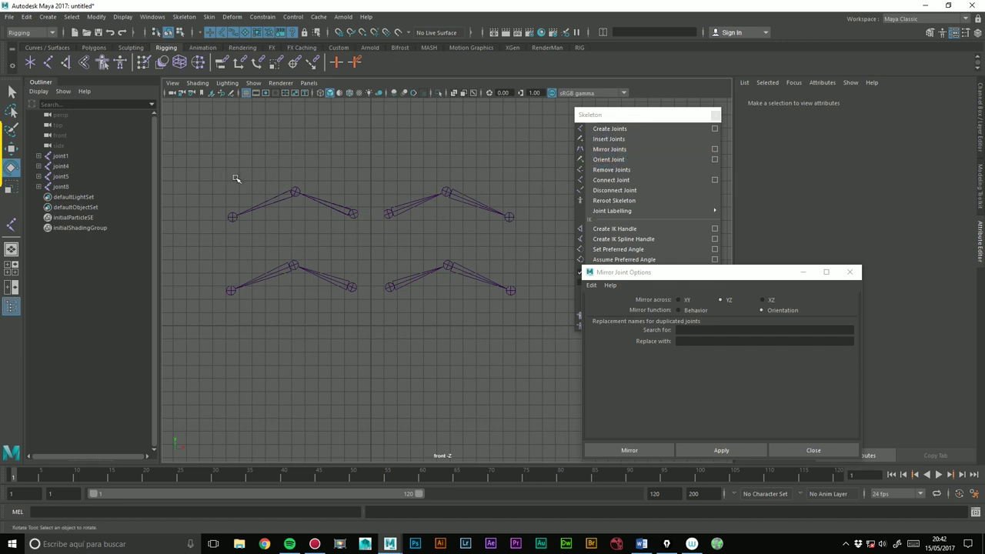
- Marquee-select and delete the two left chains, the upper chain and the extra lower chain
drag(186, 150, 361, 348)
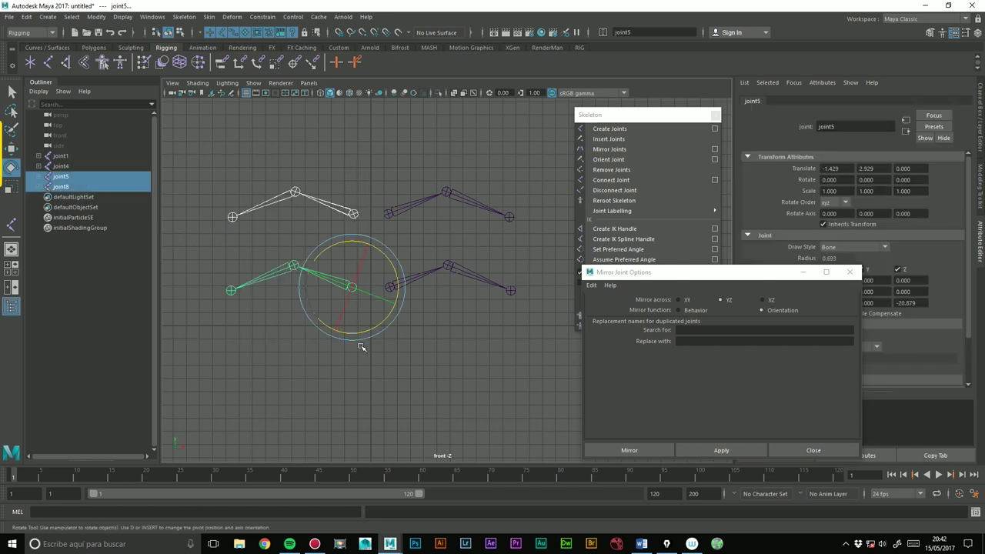
key(Delete)
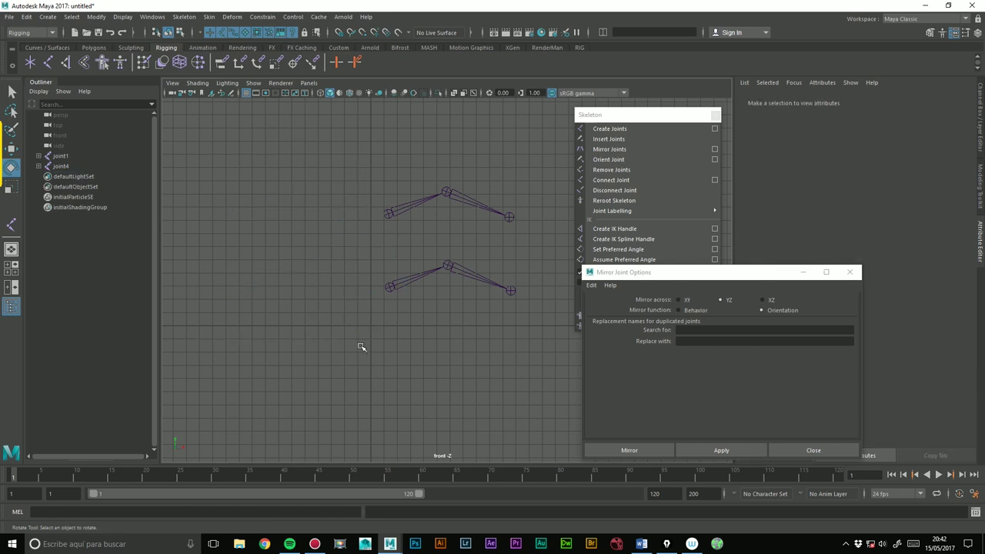
drag(325, 138, 542, 234)
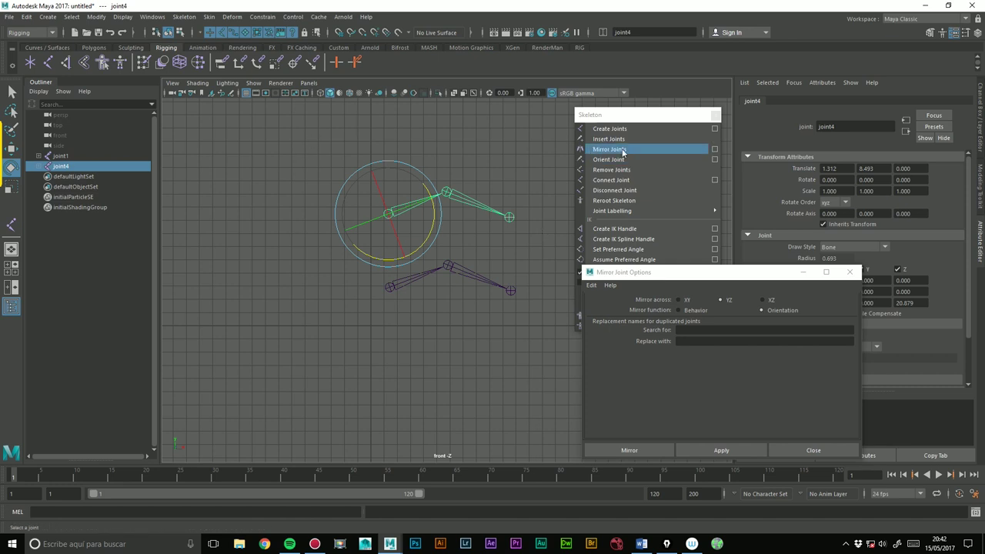
key(Delete)
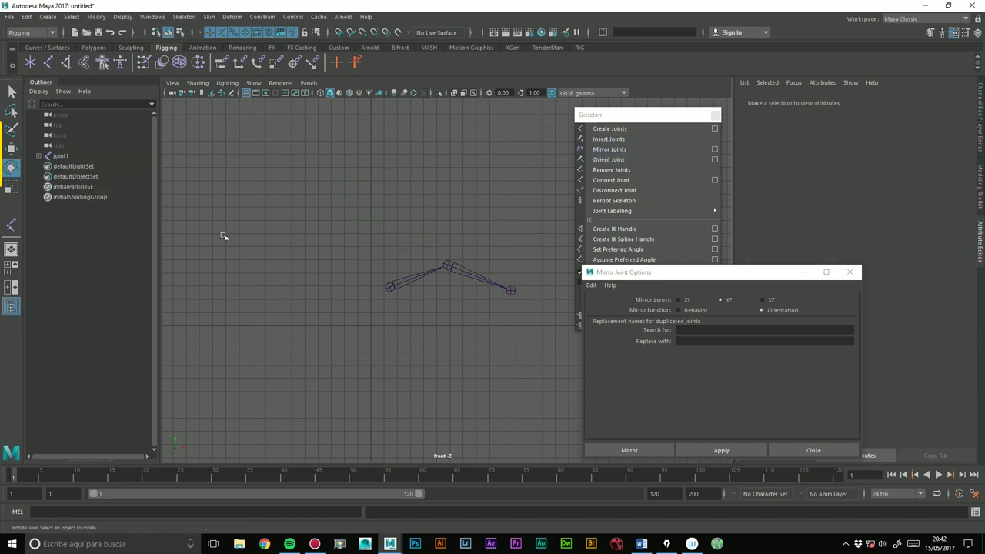
drag(374, 221, 531, 344)
key(Delete)
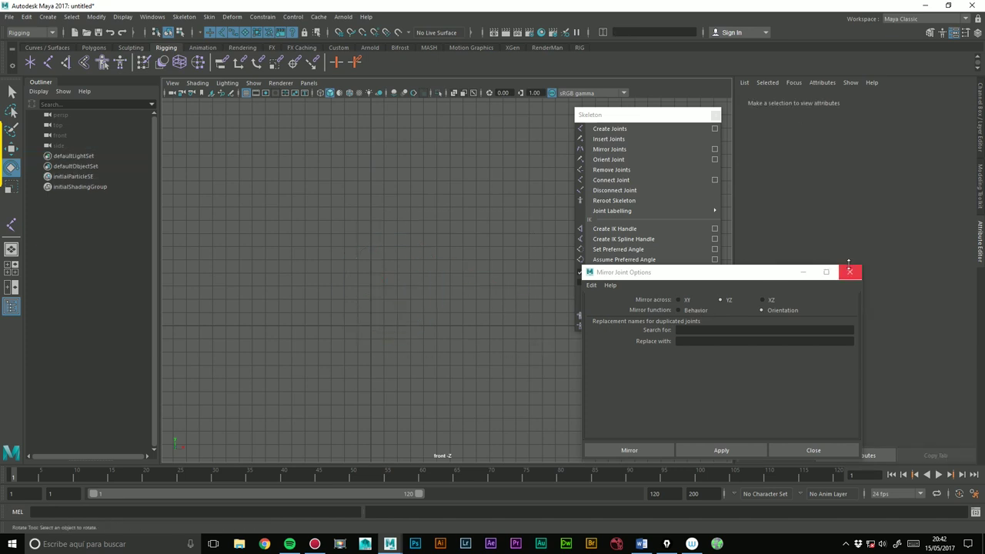
- Expand joint1 and joint2 in the Outliner to reveal the full joint1–joint3 hierarchy
click(684, 329)
click(367, 244)
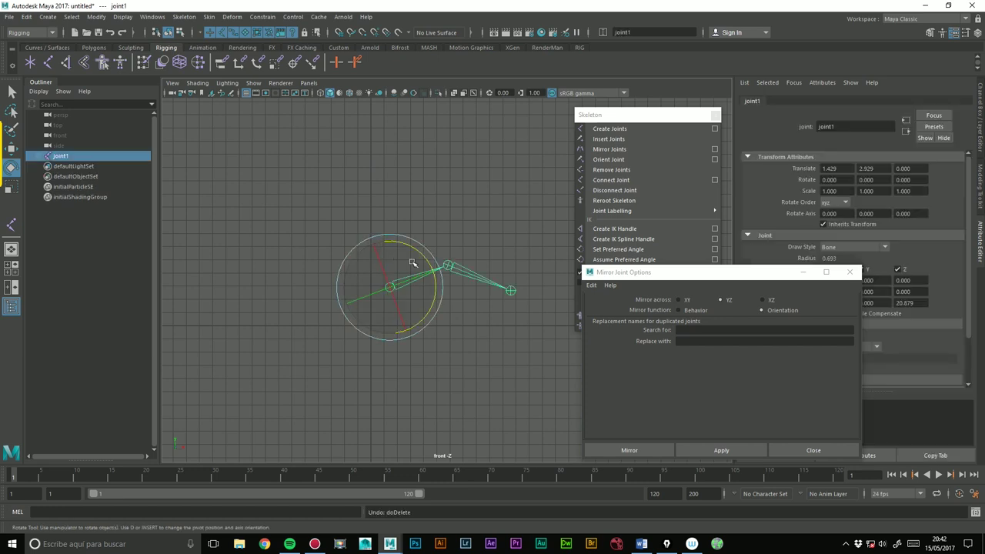
click(448, 176)
click(38, 157)
click(44, 166)
- Rename the root joint to arm_01_l_joint in the Outliner
click(61, 156)
double_click(62, 156)
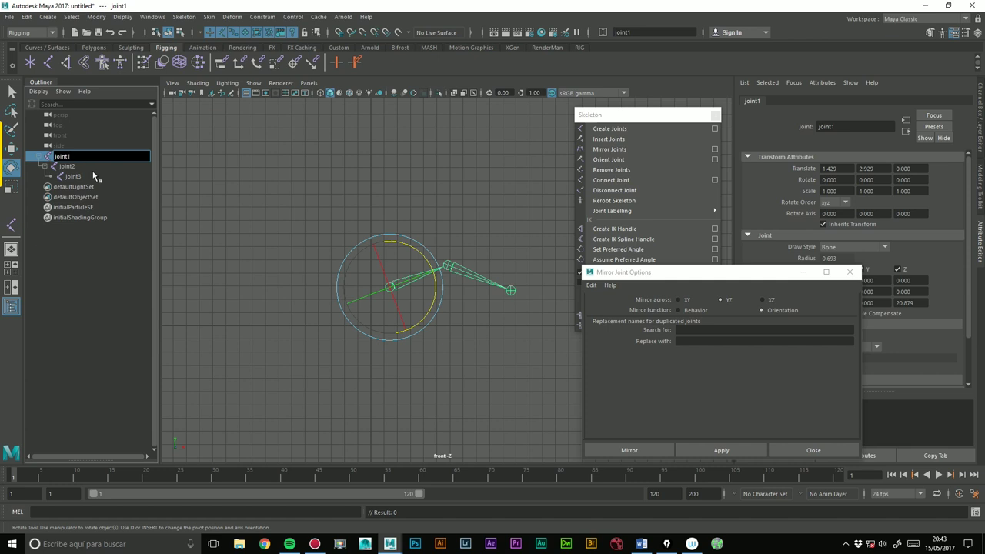
text(arm_)
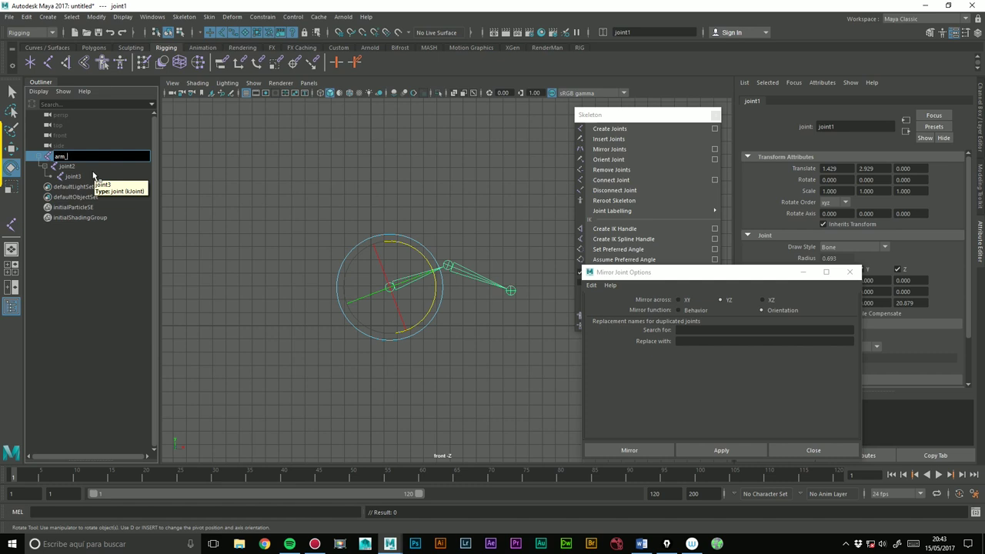
key(Return)
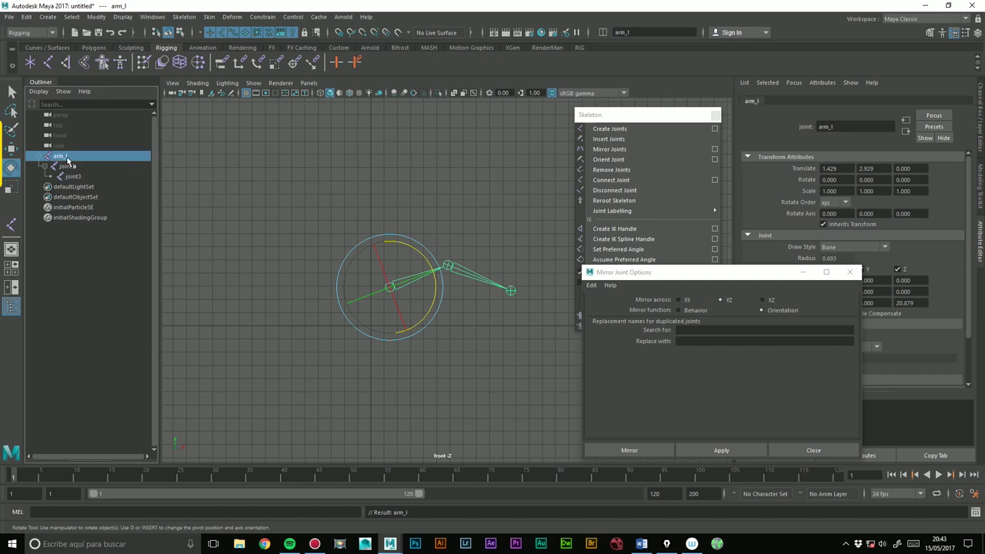
double_click(70, 159)
click(66, 157)
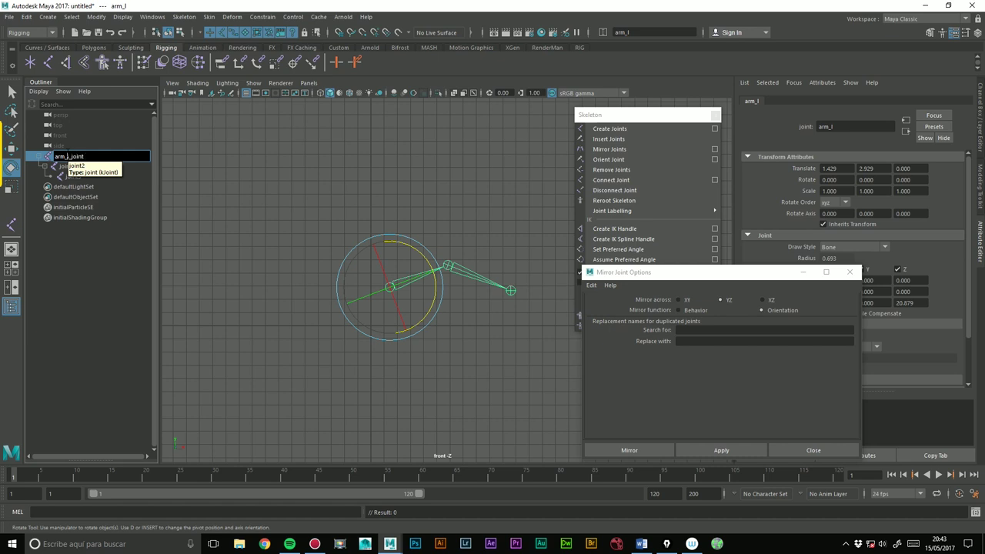
text(_l)
key(Return)
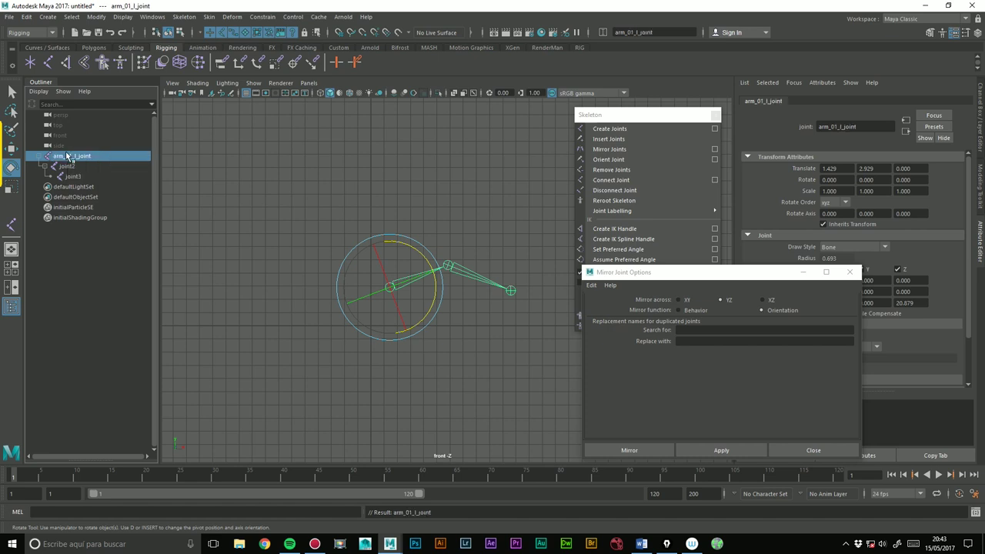
double_click(74, 158)
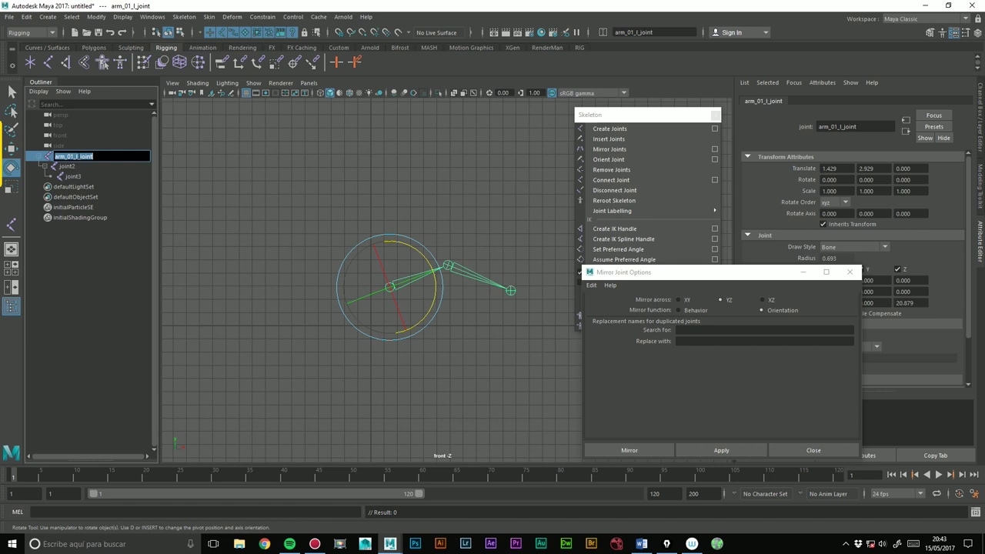
click(74, 156)
- Rename joint2 to arm_02_l_joint, correcting the mistyped arm_012_l_joint
double_click(68, 166)
text(arm_01_l_joint)
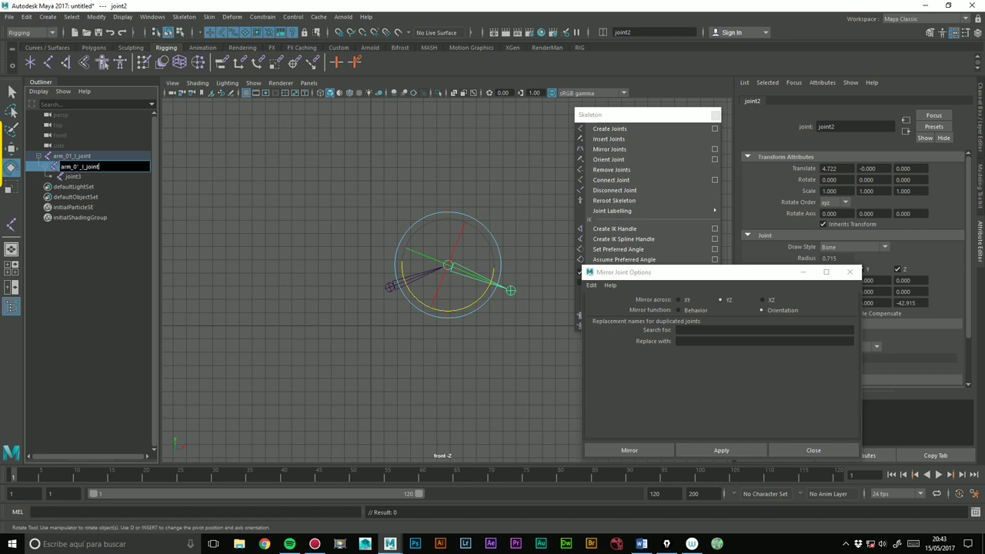
text(2)
key(Return)
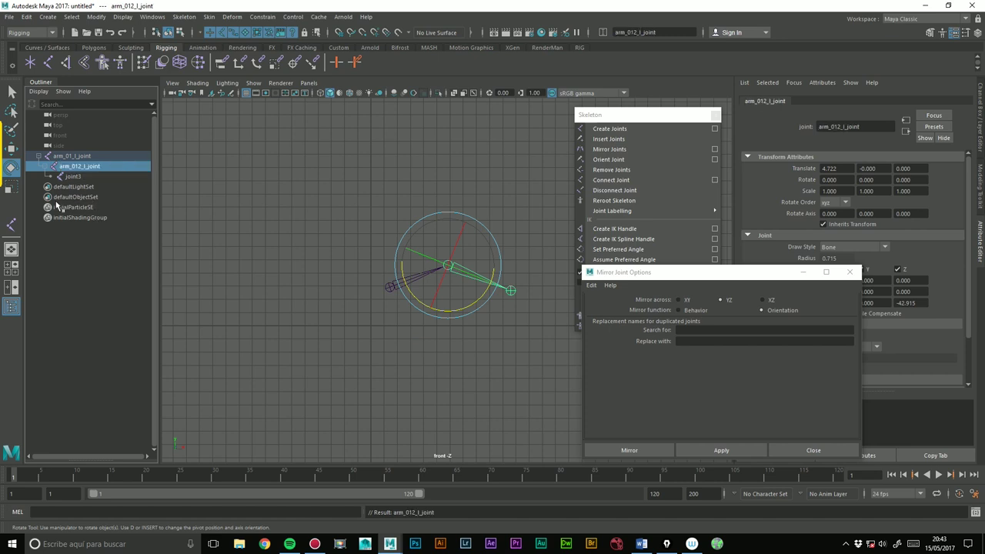
double_click(75, 177)
double_click(80, 167)
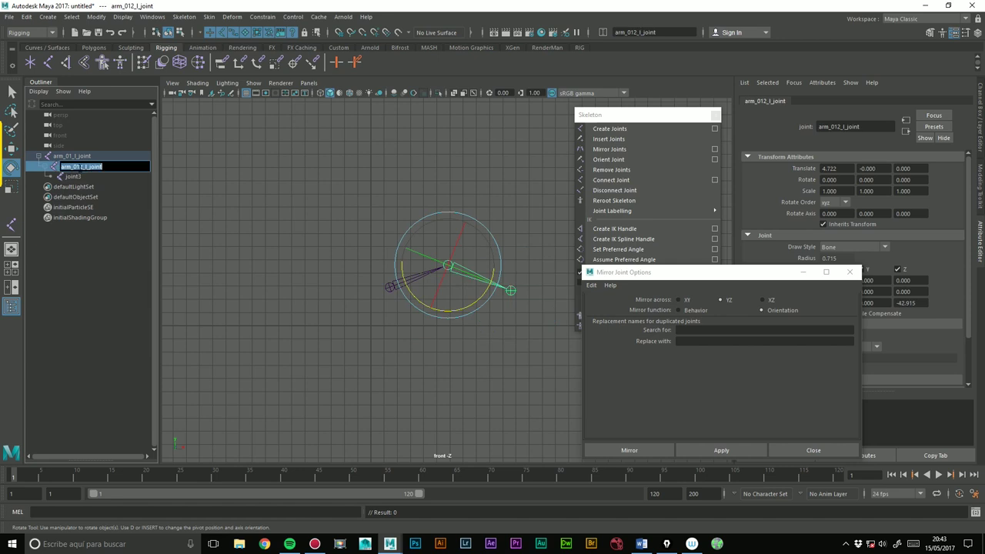
key(Left)
key(Right)
key(Right)
key(Right)
key(BackSpace)
key(Delete)
text(0)
key(Return)
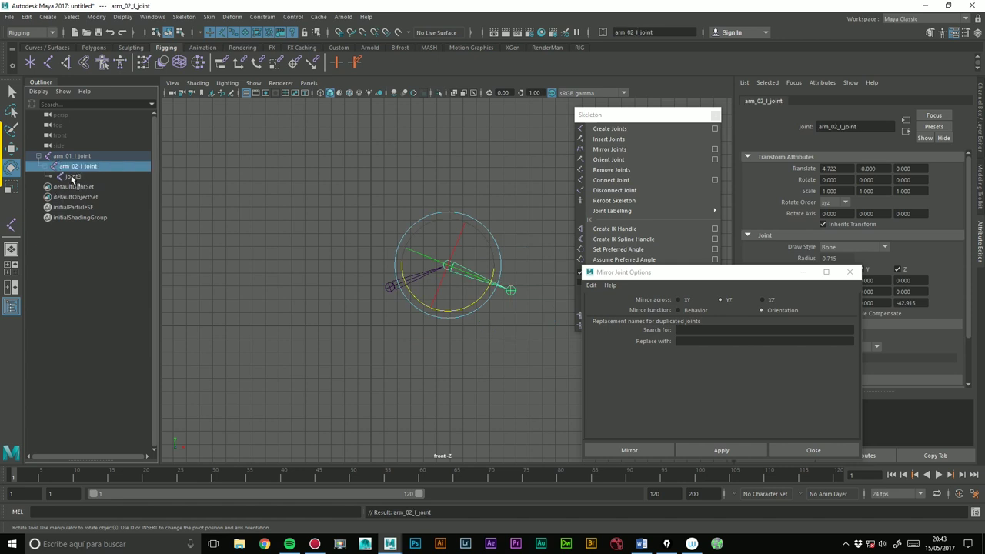
- Rename the third joint to arm_03_l_joint
click(73, 177)
double_click(77, 178)
text(arm_01_l_joint)
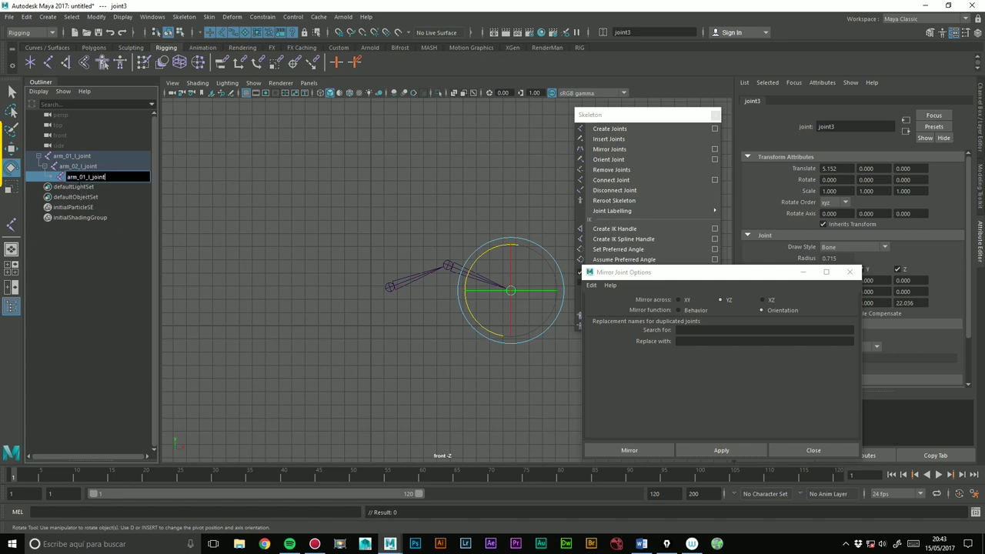
text(3)
key(Return)
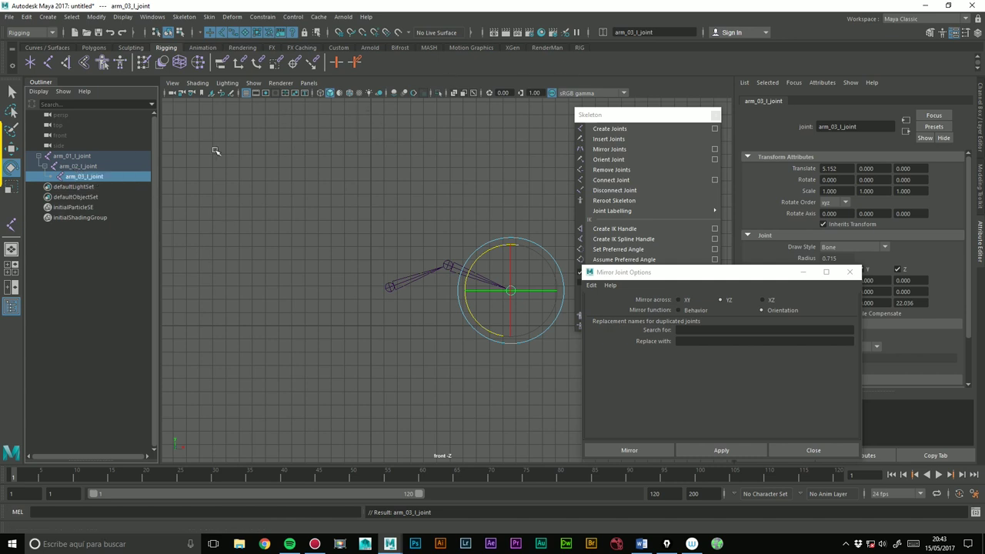
- Mirror arm_01_l_joint across YZ as Behavior, replacing _l_ with _r_ to create arm_01_r_joint–arm_03_r_joint
click(76, 156)
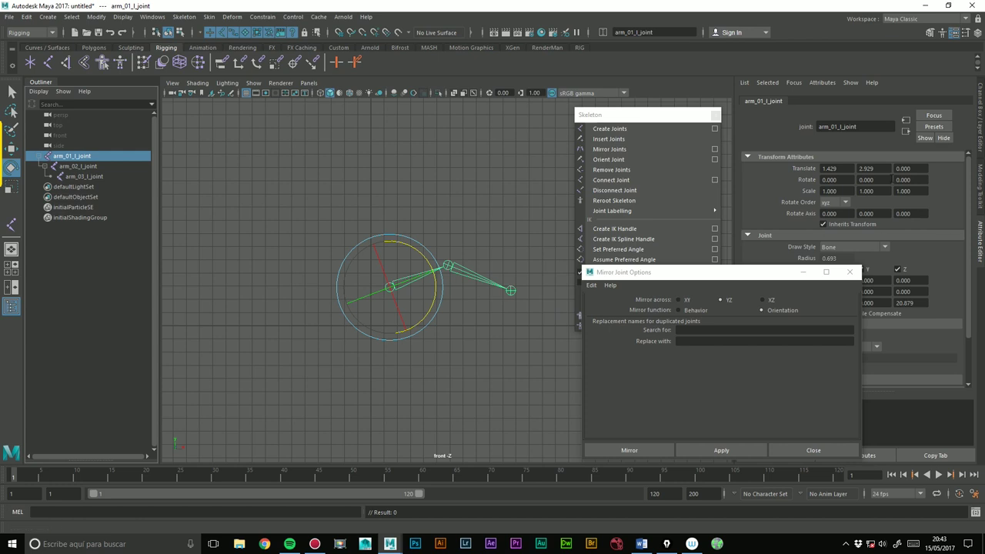
click(695, 309)
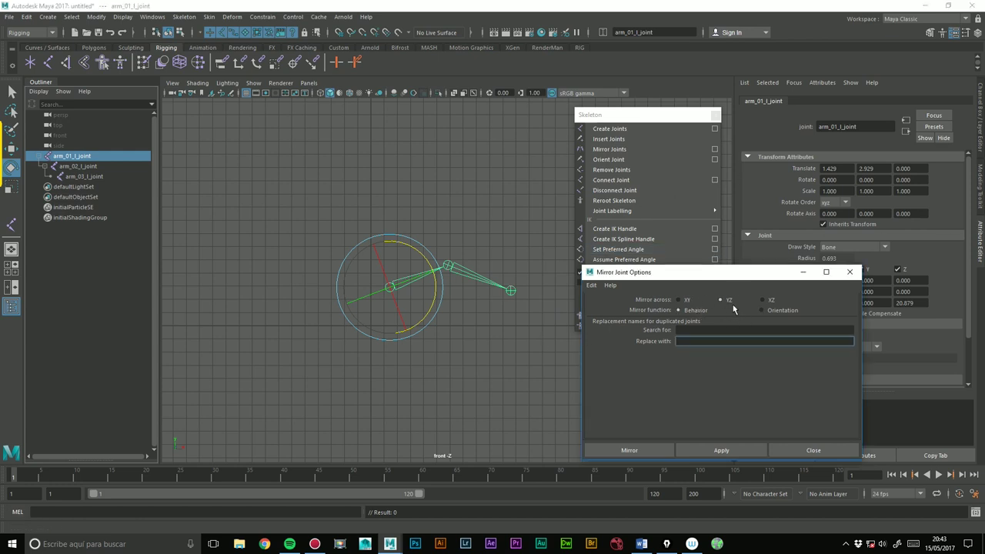
click(676, 330)
text(_l)
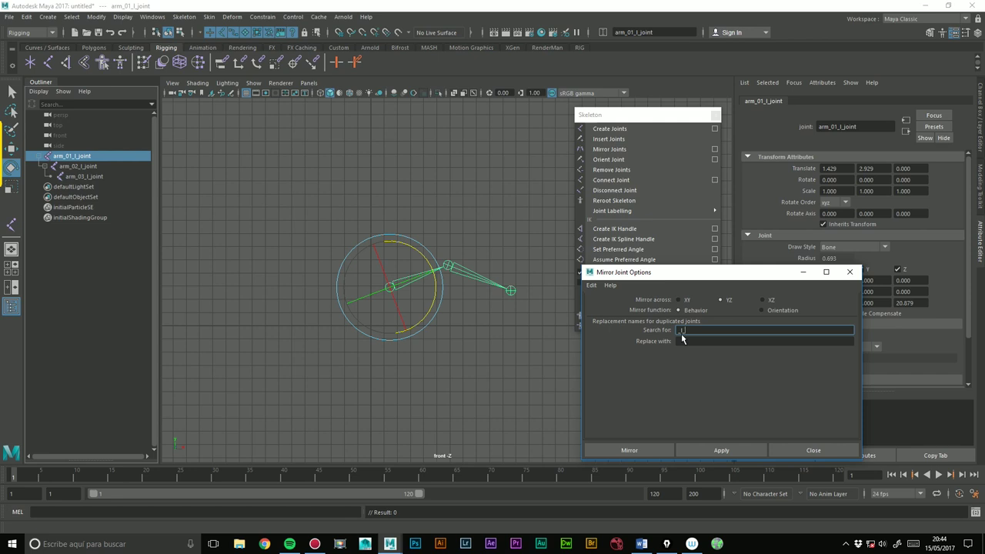
click(686, 342)
text(_r_)
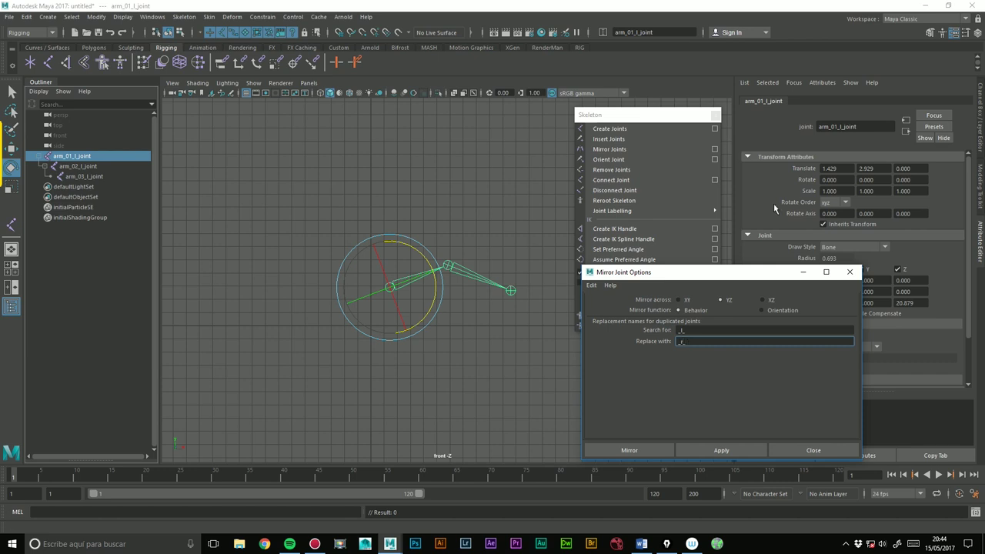
click(721, 451)
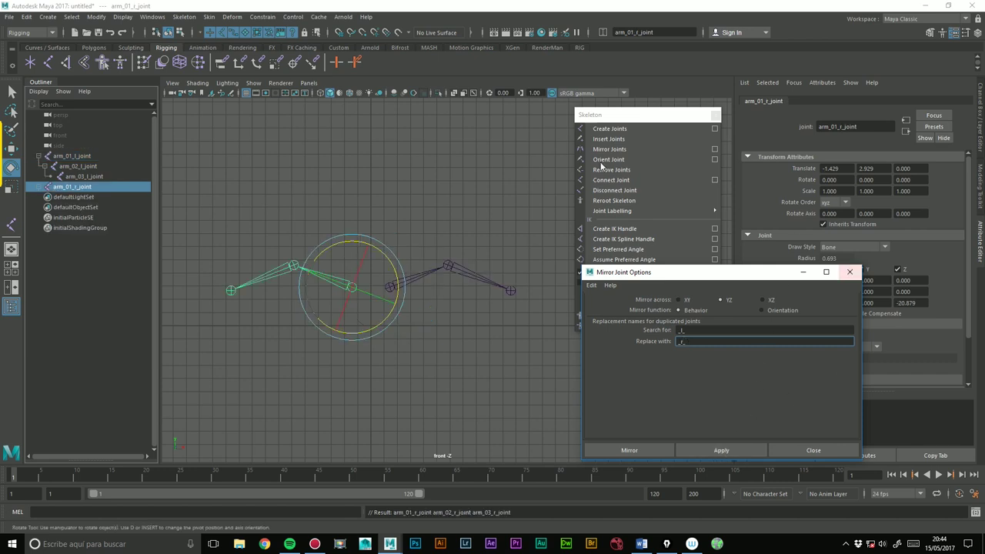
click(47, 187)
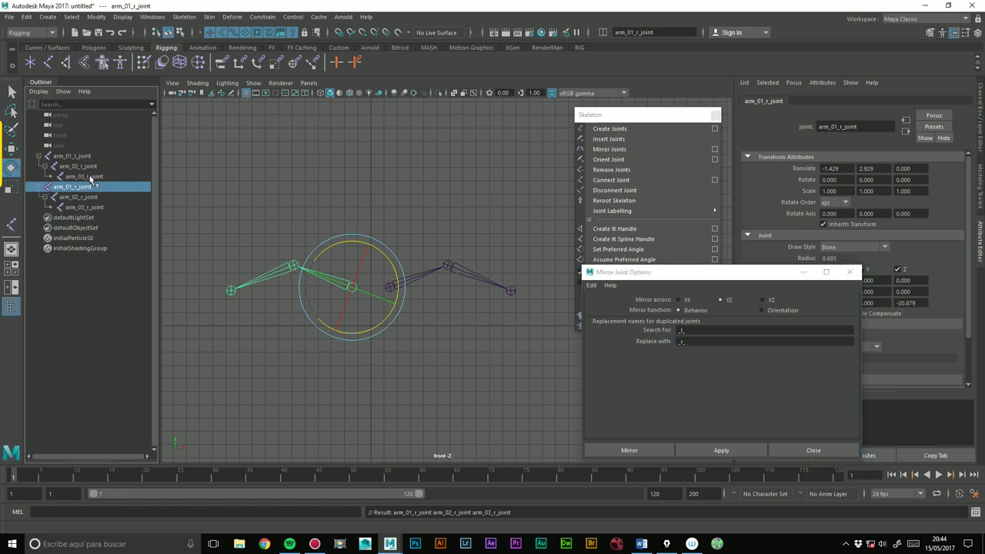
key(e)
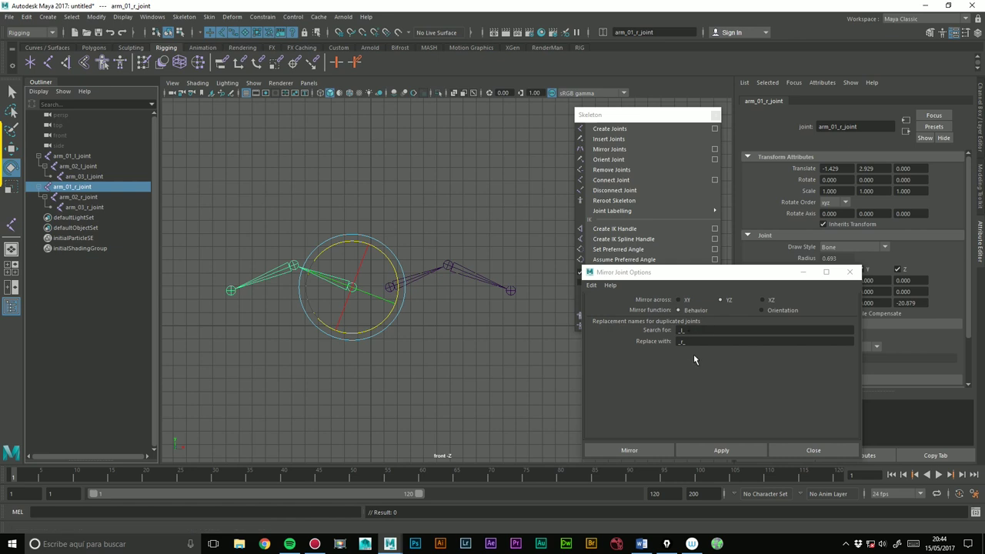
- Delete the mirrored right arm chain rooted at arm_01_r_joint
click(692, 331)
click(692, 341)
click(422, 231)
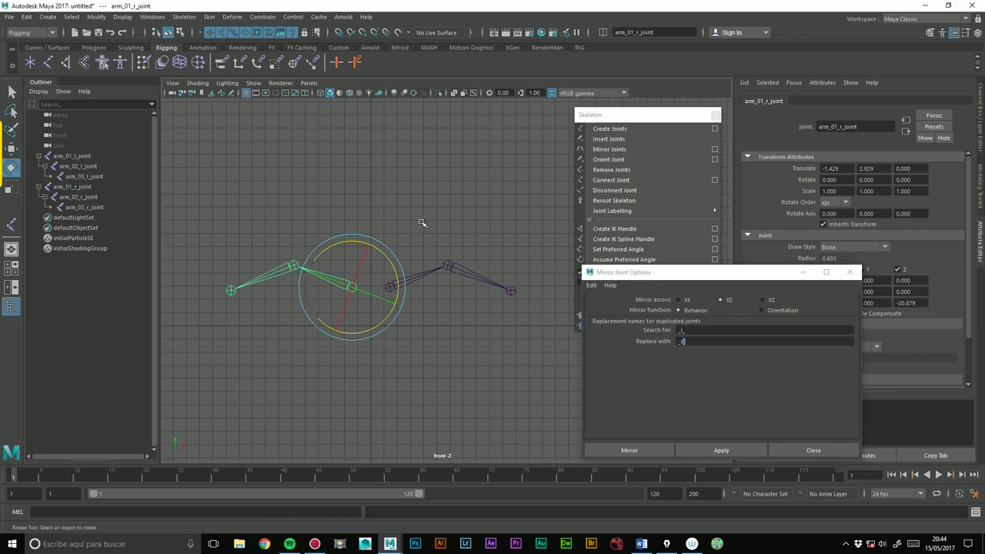
click(80, 187)
key(Delete)
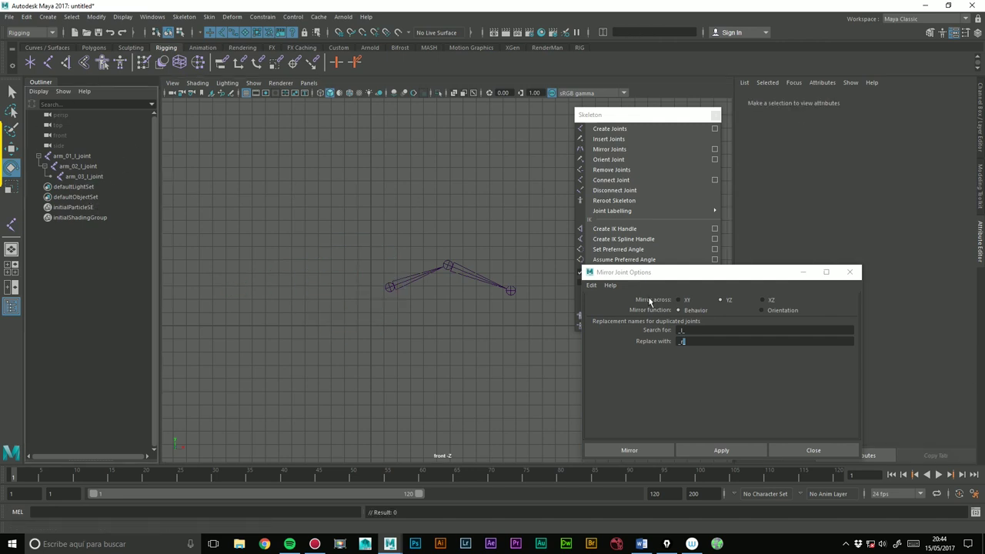
- Set the mirror Search for text to l and Replace with to r, then select arm_01_l_joint
click(683, 330)
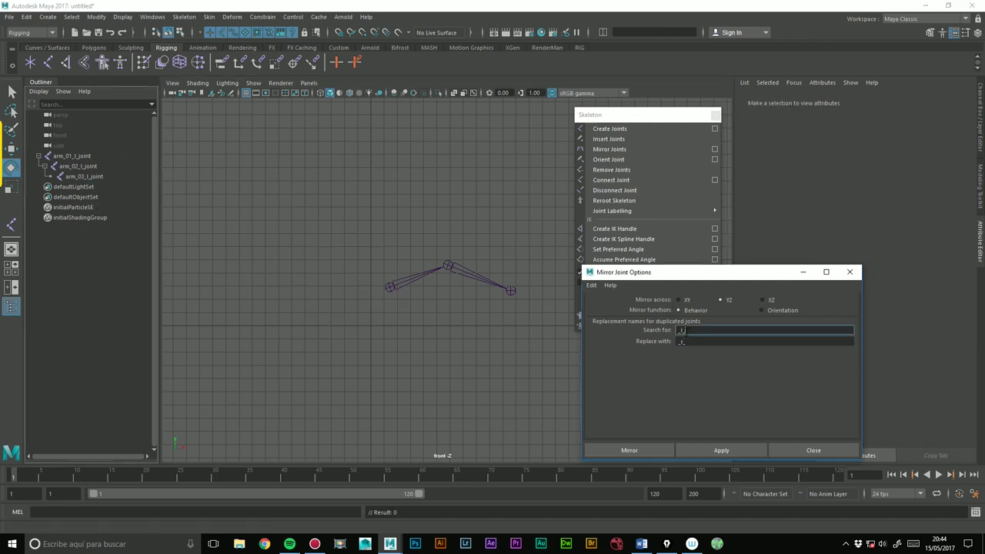
click(683, 341)
drag(685, 330, 659, 332)
click(680, 341)
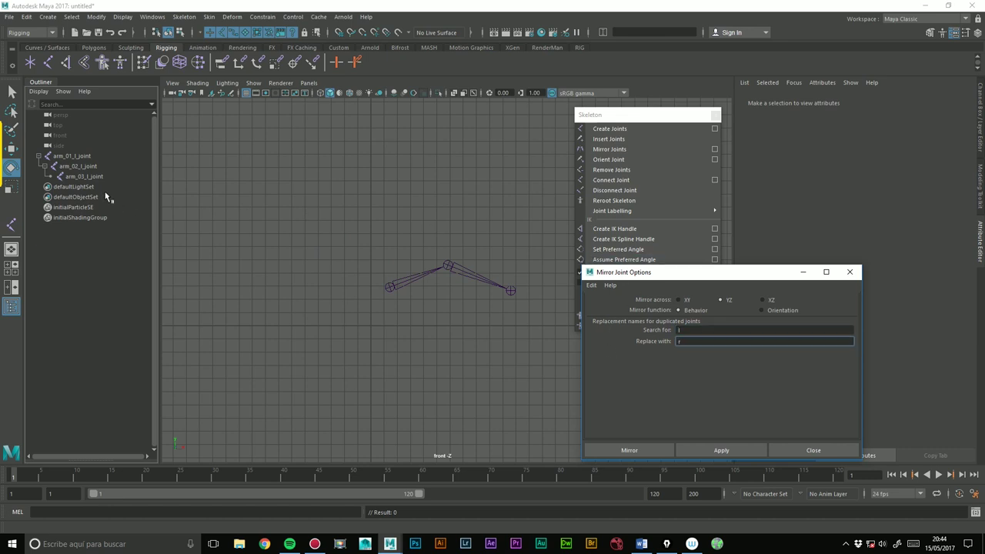
click(67, 158)
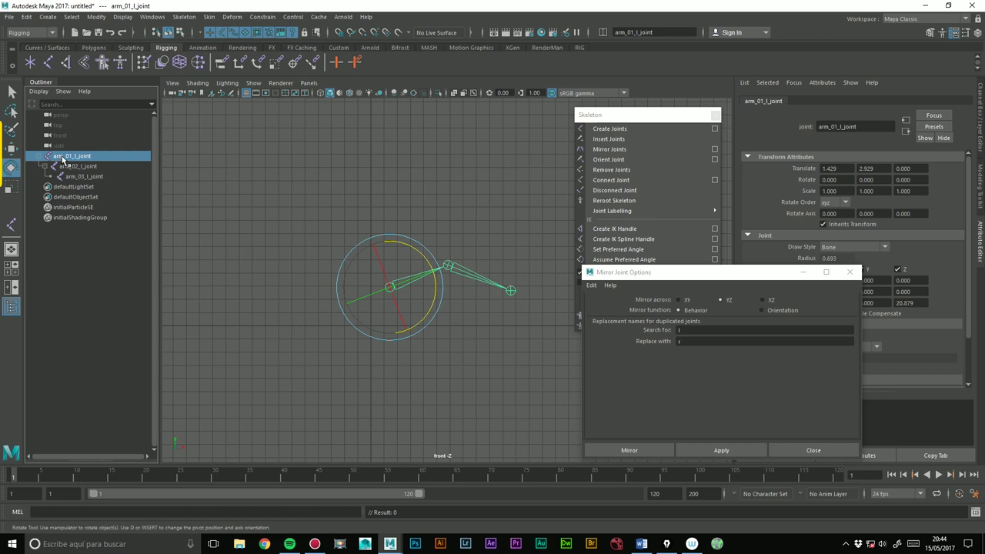
double_click(63, 157)
- Rename the first two joints from arm to leg, giving leg_01_l_joint and leg_02_l_joint
click(78, 157)
drag(68, 156, 53, 156)
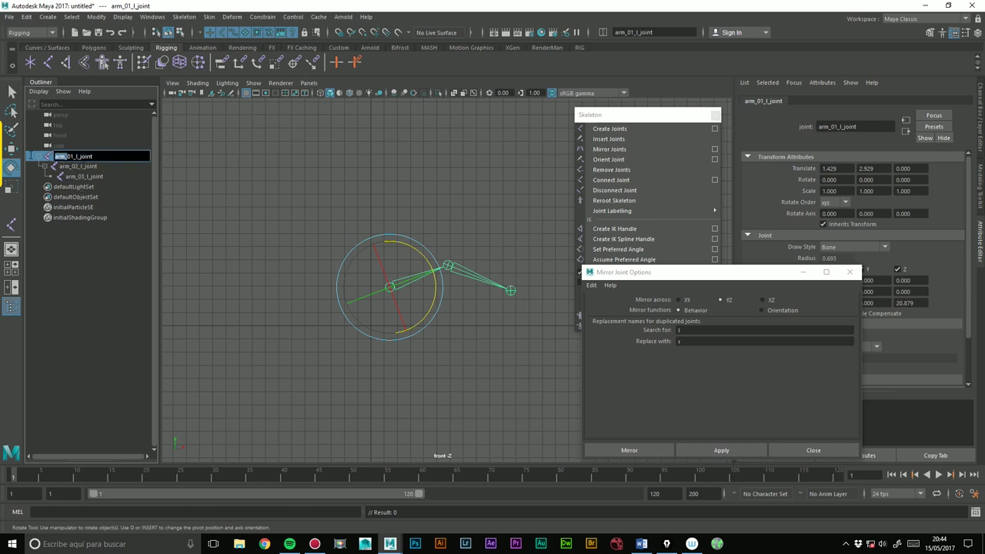
text(leg)
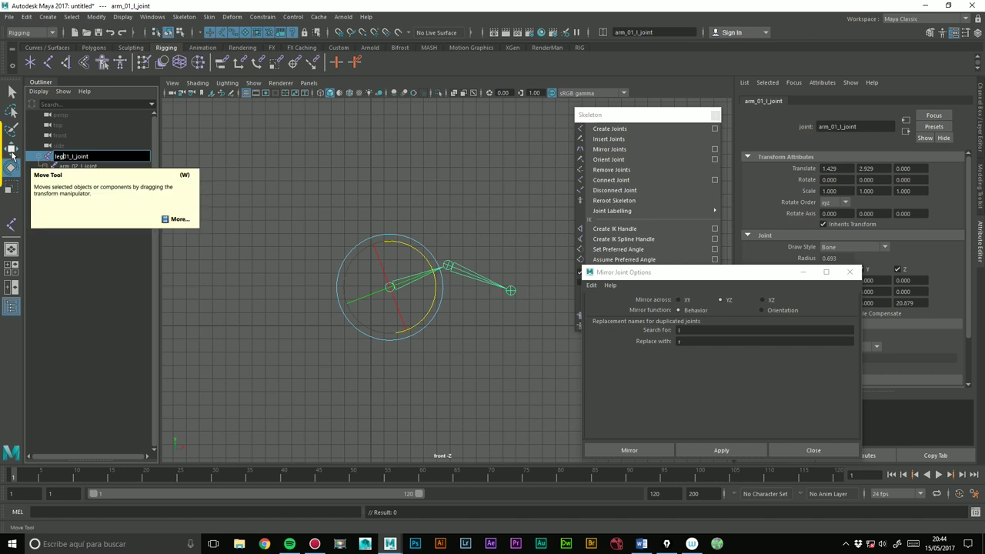
key(Return)
click(67, 166)
double_click(66, 167)
drag(71, 166, 61, 166)
click(11, 169)
text(leg)
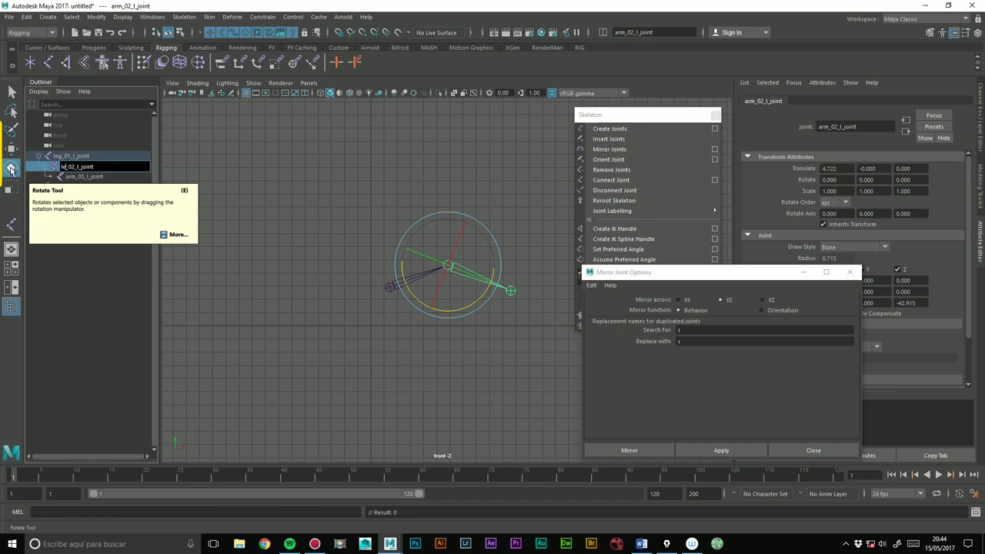
key(Return)
- Rename the third joint to leg_03_l_joint
click(77, 177)
double_click(77, 176)
drag(79, 177, 41, 176)
text(leg)
key(Return)
click(689, 341)
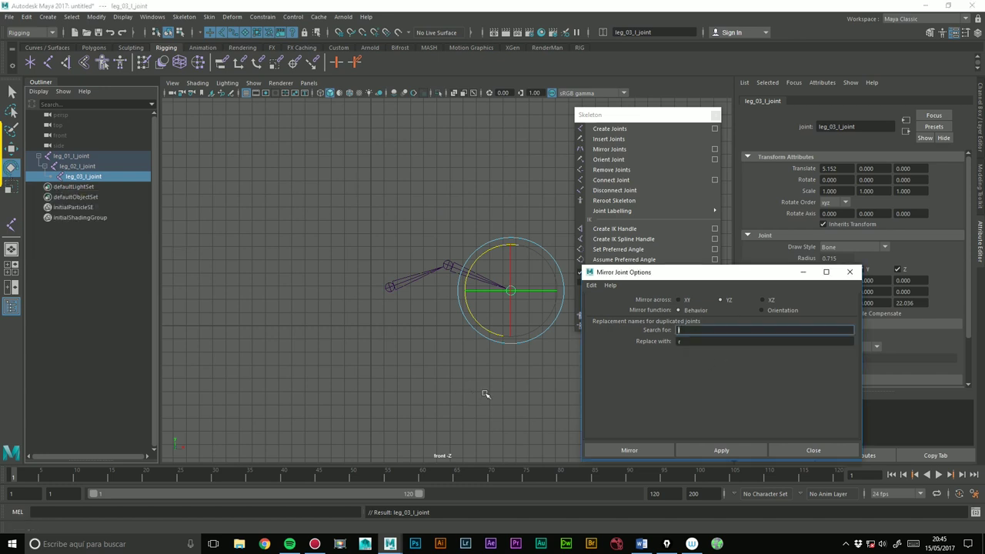
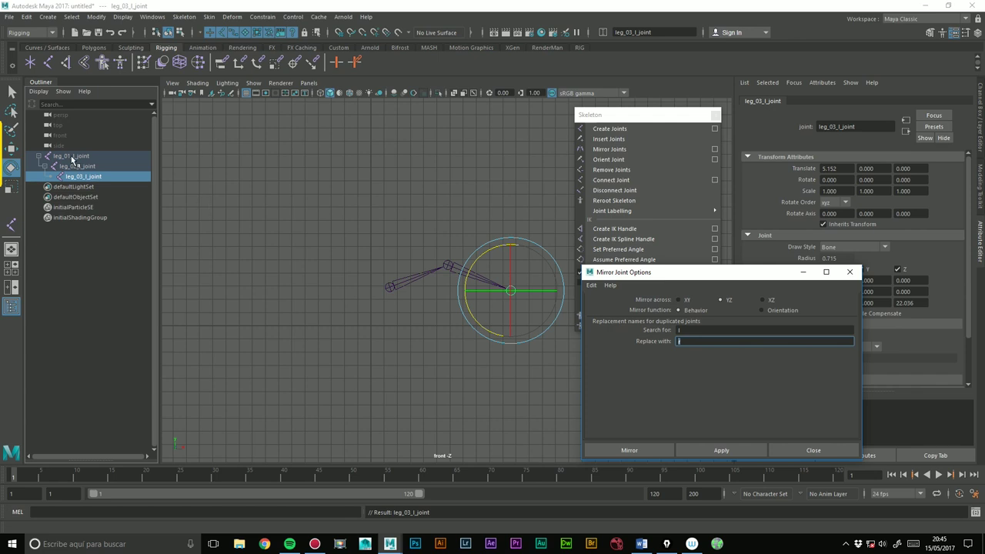
- Mirror leg_01_l_joint across YZ with Behavior to create the reg_01_r_joint right-leg chain
click(71, 159)
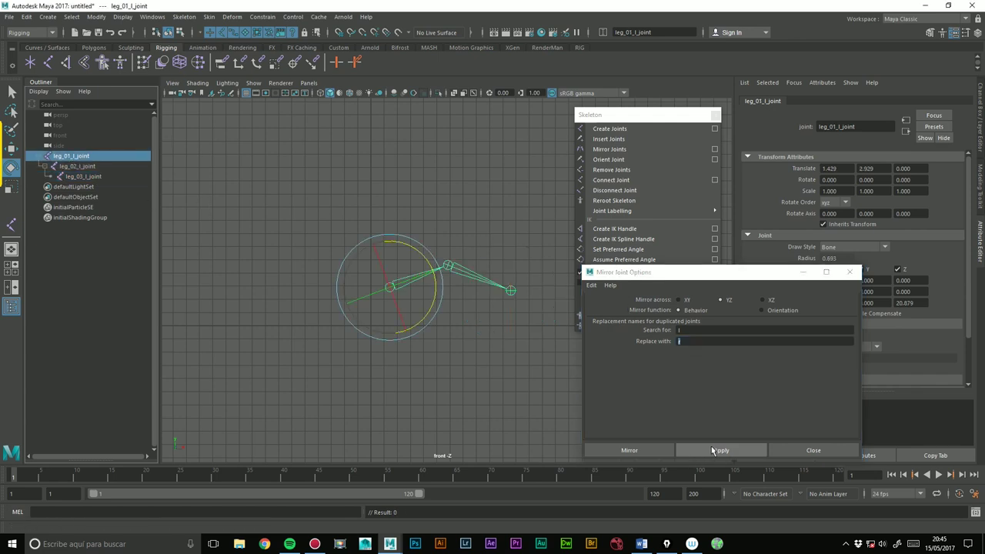
click(715, 450)
click(43, 189)
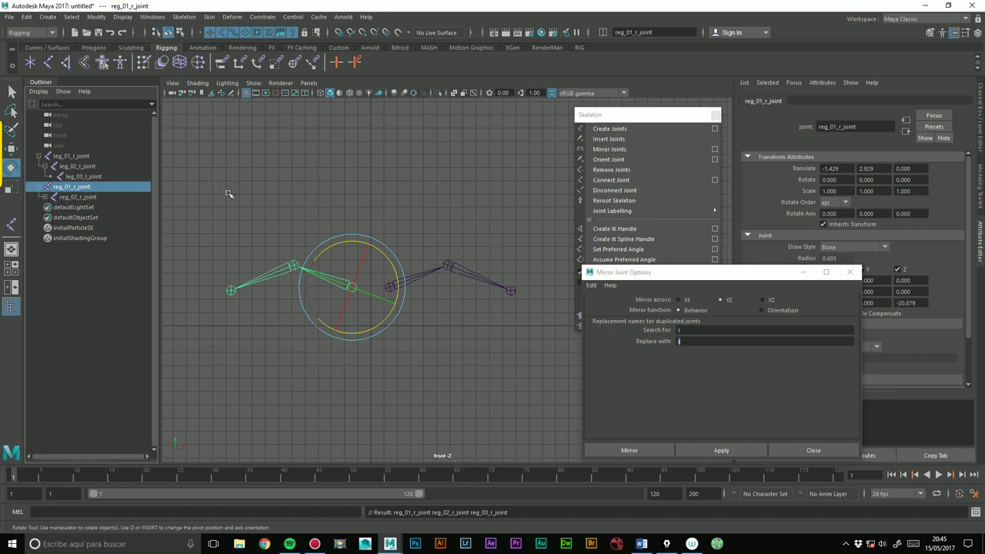
click(678, 341)
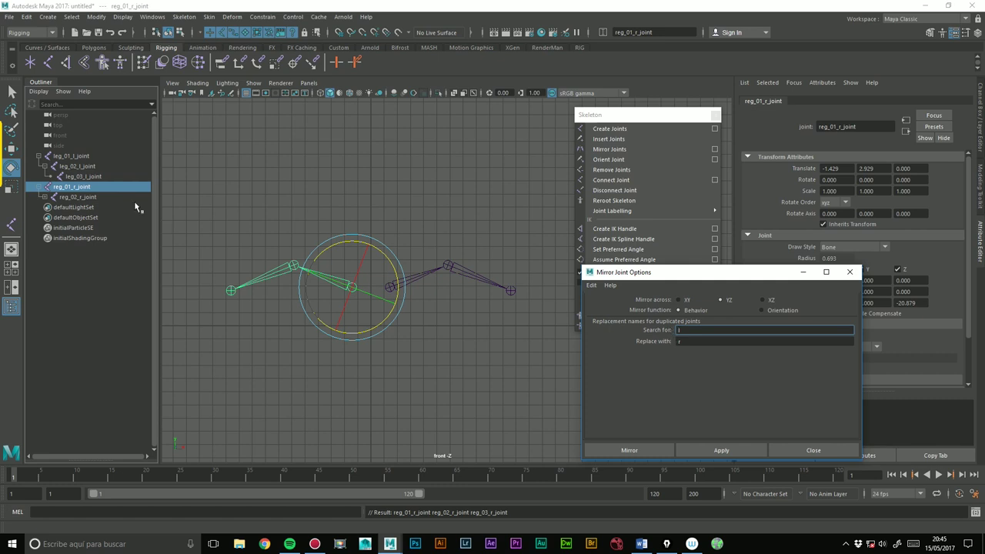
double_click(73, 156)
- Prefix the leg_01 and leg_02 left joints with 'parte_'
click(55, 156)
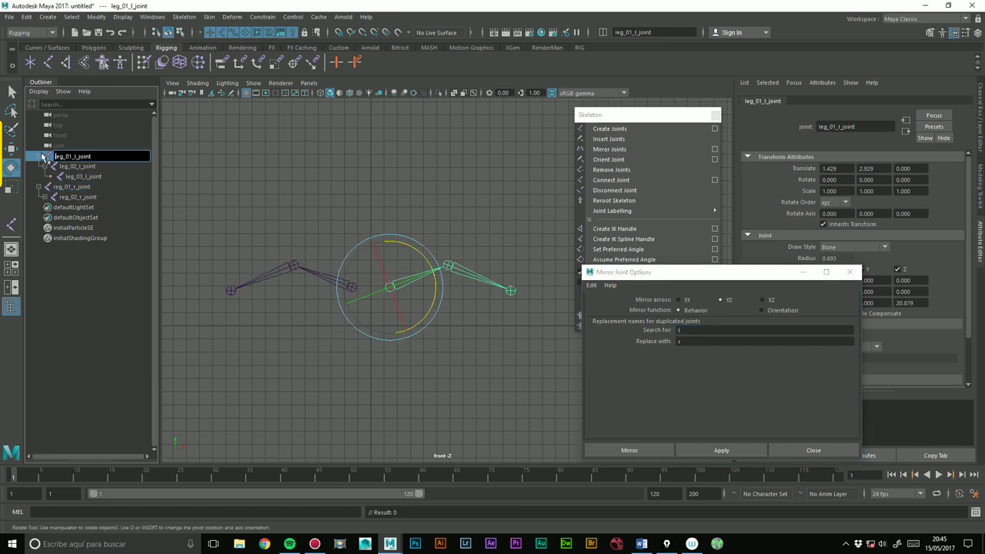
text(parte)
text(_)
key(Return)
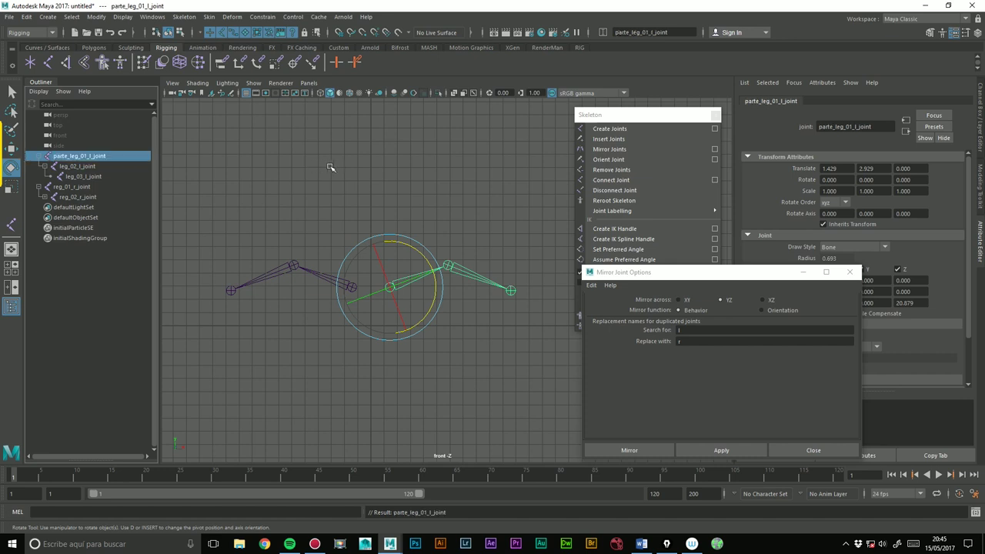
double_click(66, 170)
key(Home)
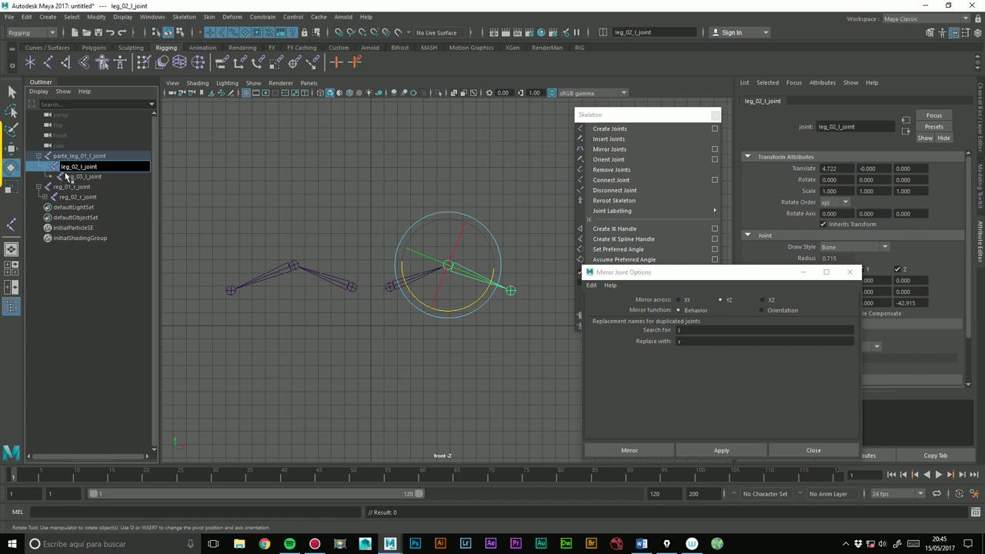
text(parte)
text(_)
key(Return)
double_click(70, 177)
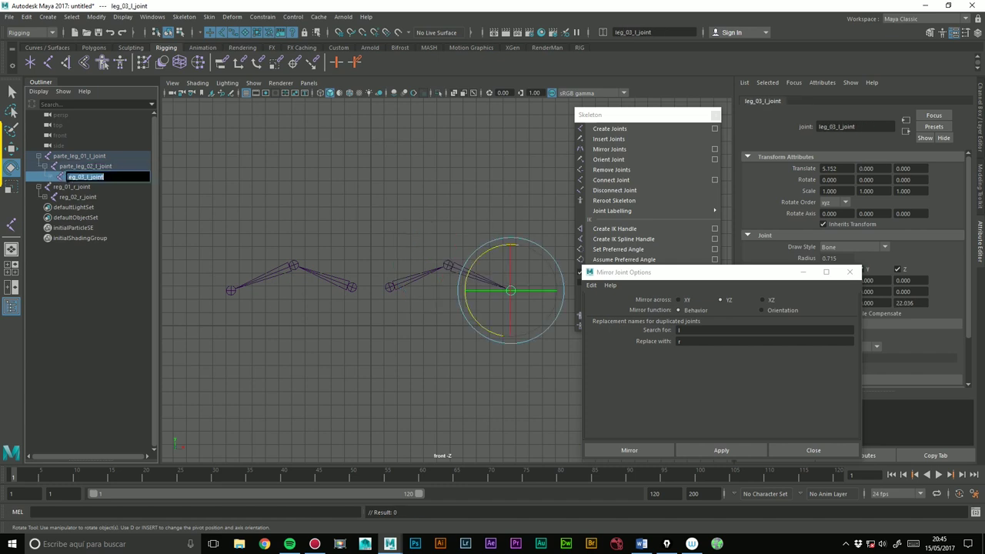
- Correct the first two names to part_leg_01_l_joint and part_leg_02_l_joint
double_click(77, 157)
click(107, 156)
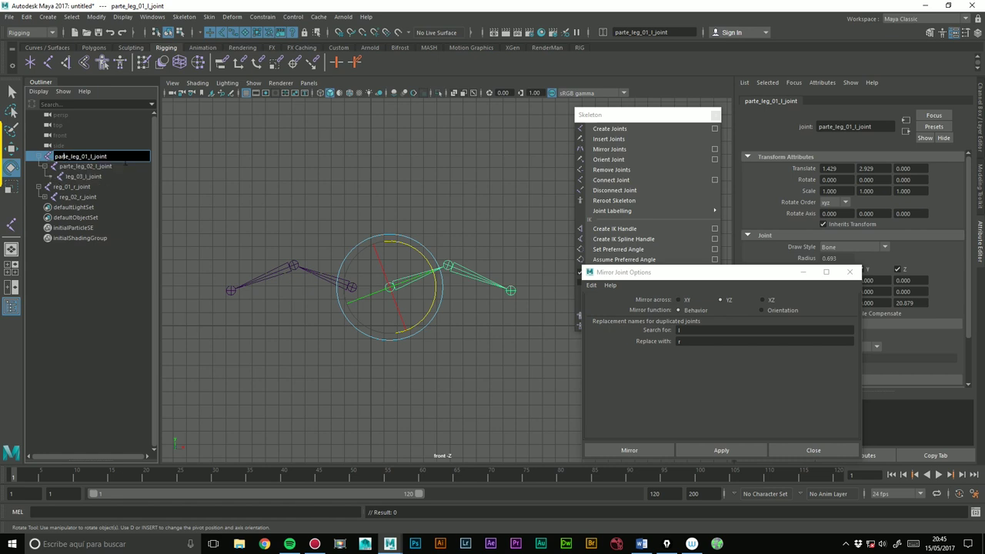
click(68, 156)
key(Delete)
key(Return)
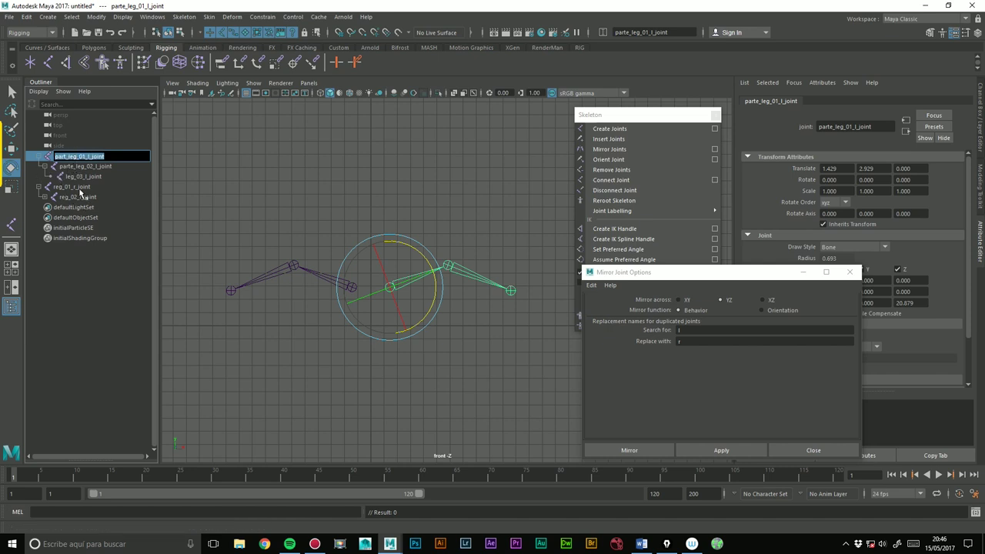
click(84, 168)
double_click(83, 168)
key(ctrl+c)
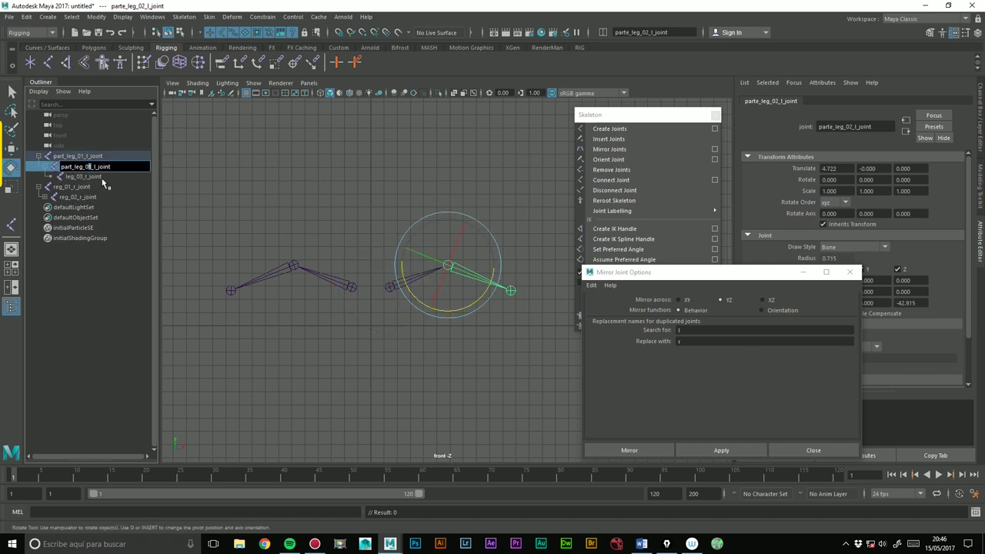
key(Return)
- Rename the third joint part_leg_03_l_joint and delete the misnamed reg_01_r_joint chain
click(81, 177)
double_click(81, 177)
key(ctrl+v)
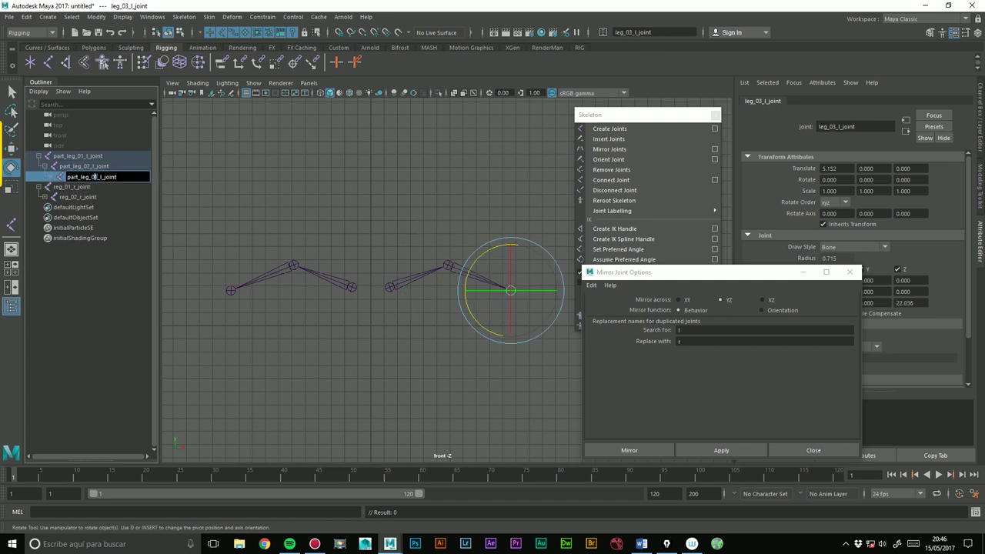
text(3)
key(Return)
click(66, 189)
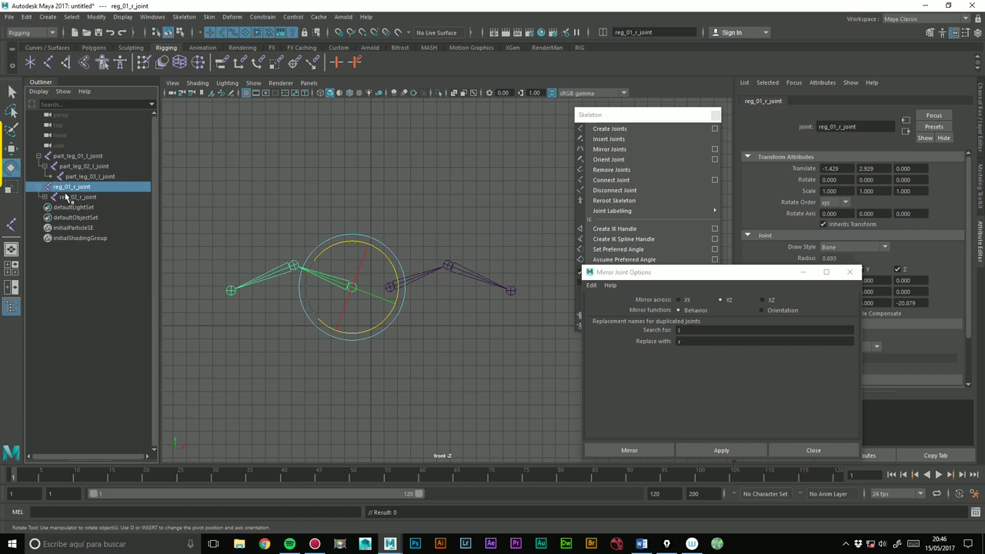
key(Delete)
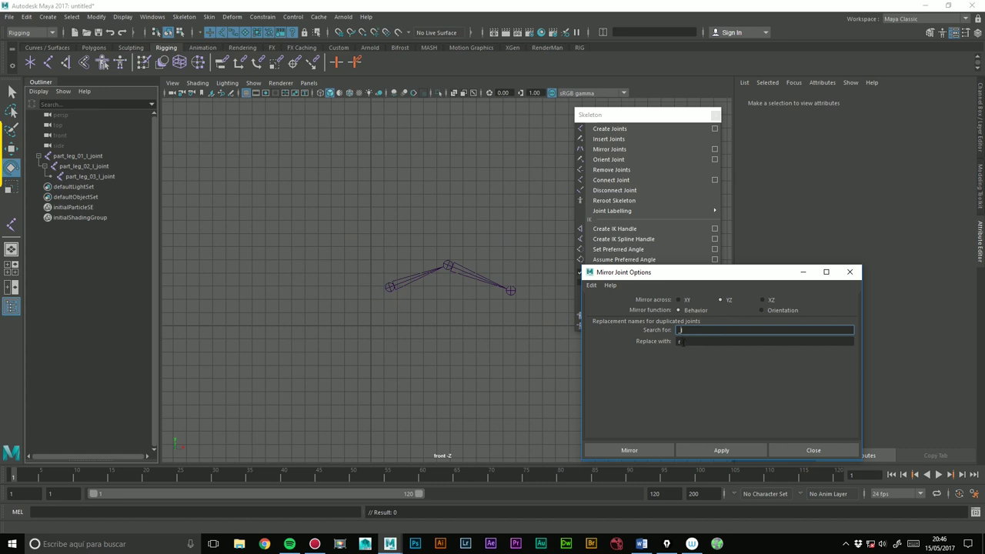
- Set Replace with to _r and mirror the left leg chain again
key(Tab)
text(_r)
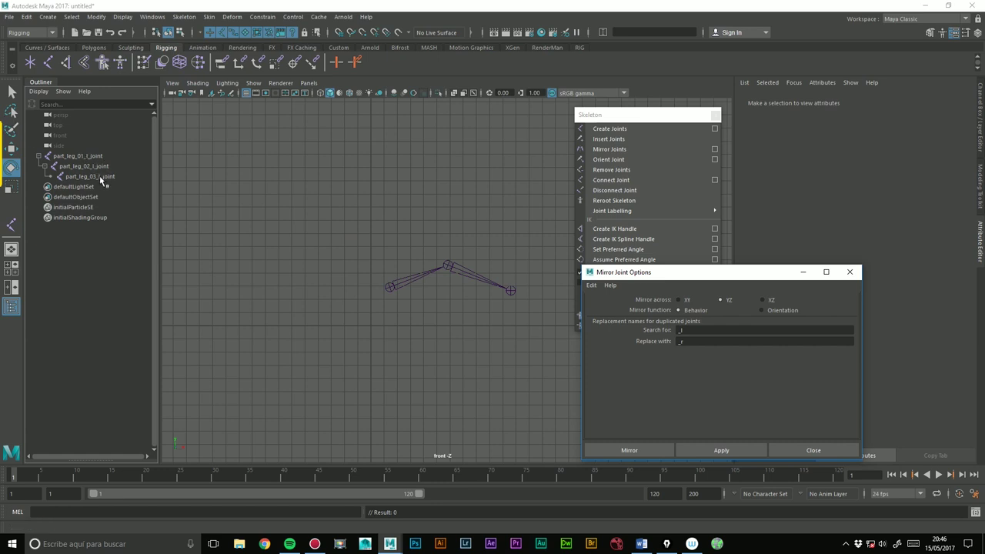
click(680, 330)
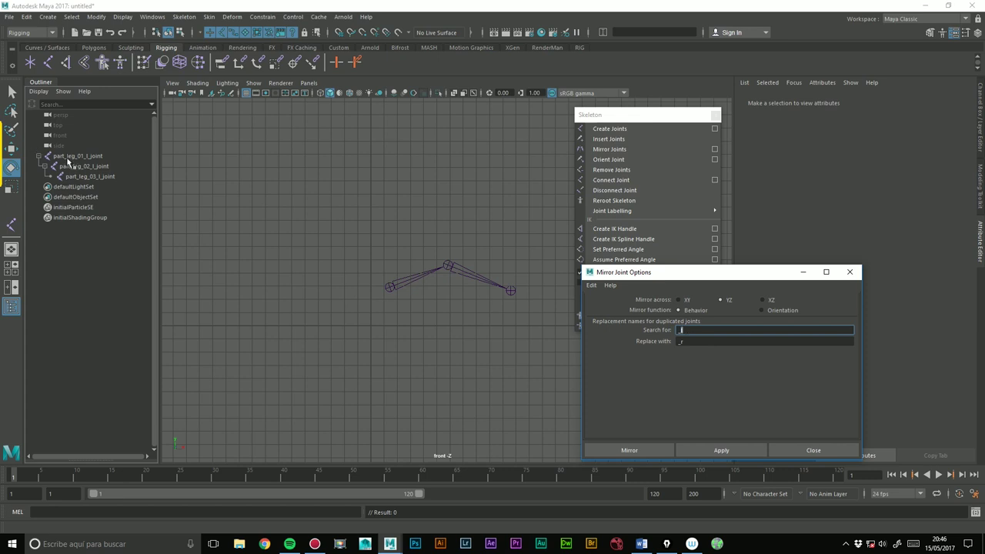
click(719, 452)
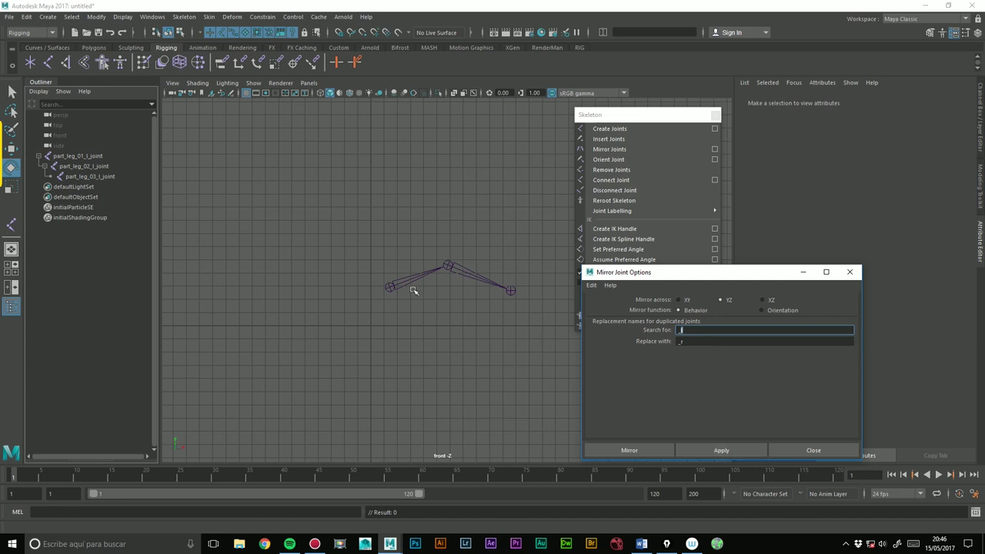
click(716, 452)
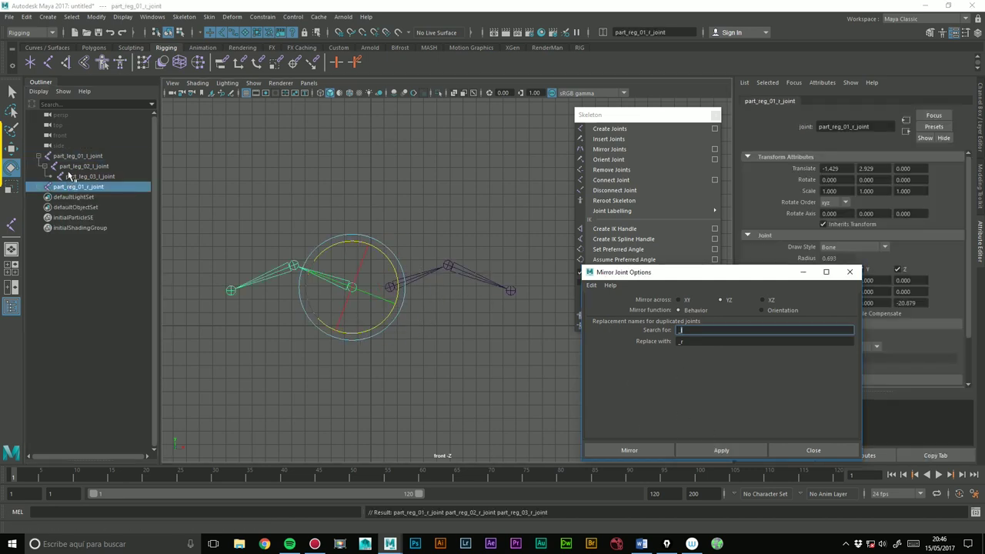
- Delete the misnamed part_reg_01_r_joint chain and revisit the search and replace fields
click(712, 340)
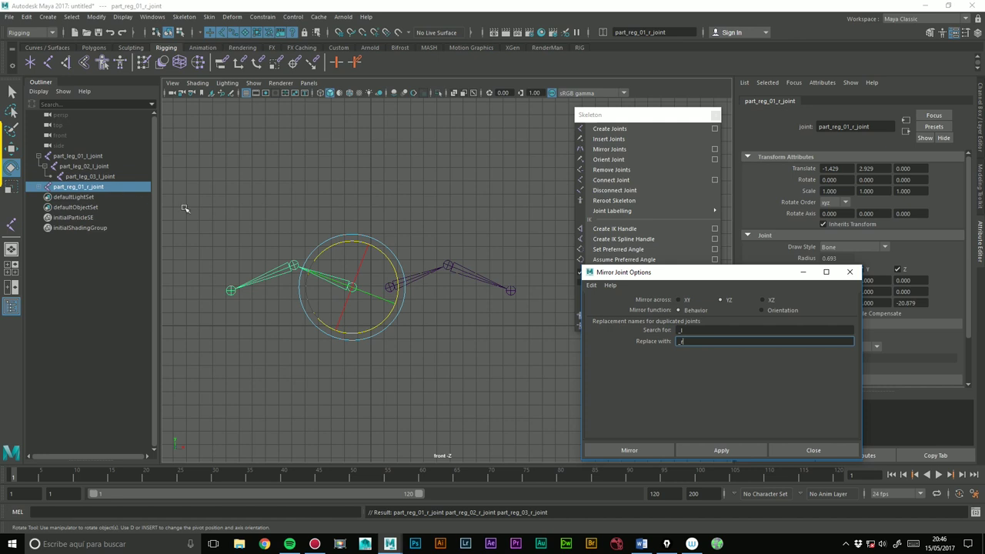
click(86, 187)
key(Delete)
click(696, 329)
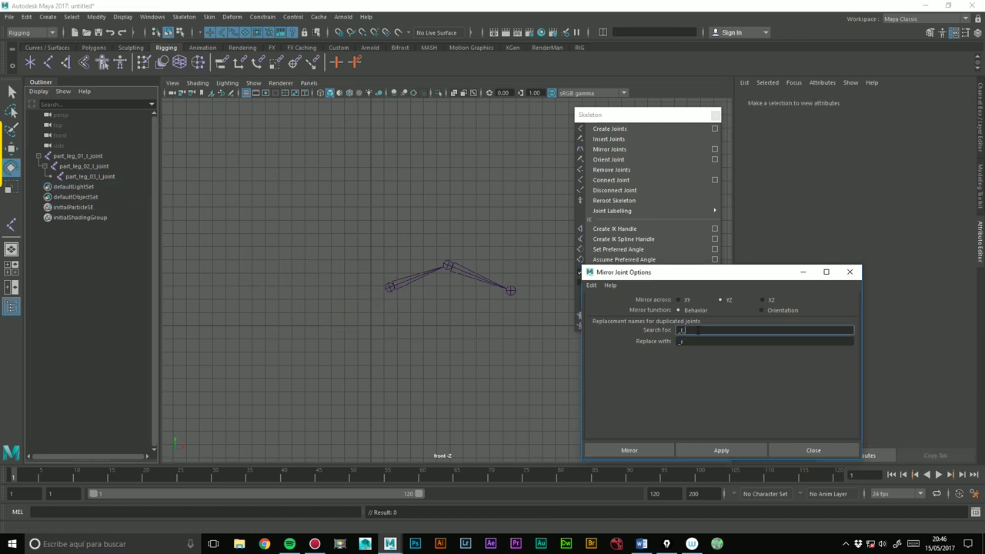
click(693, 342)
- Set the name swap to _l_ → _r_, close Mirror Joint Options, and select the three left leg joints
key(Return)
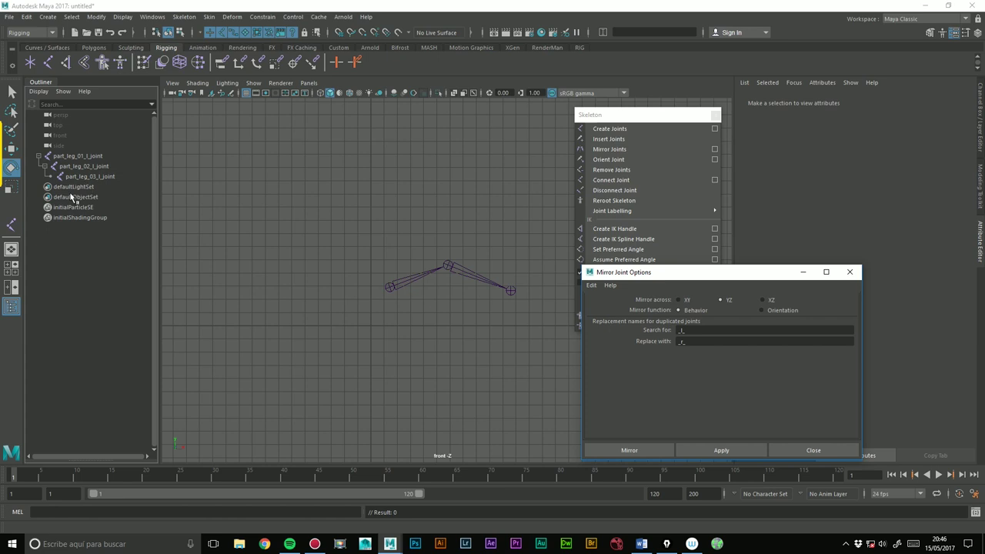
double_click(85, 177)
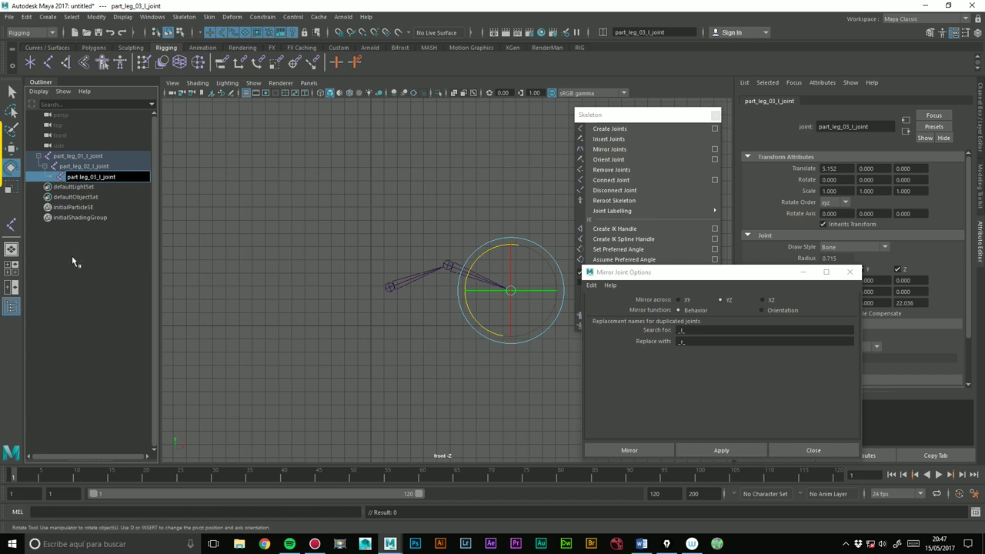
key(Return)
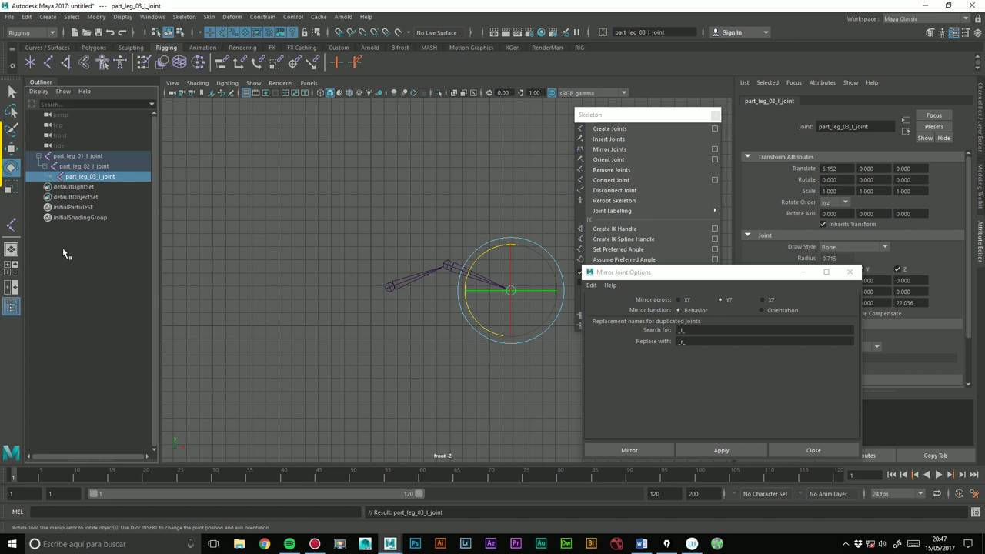
key(Tab)
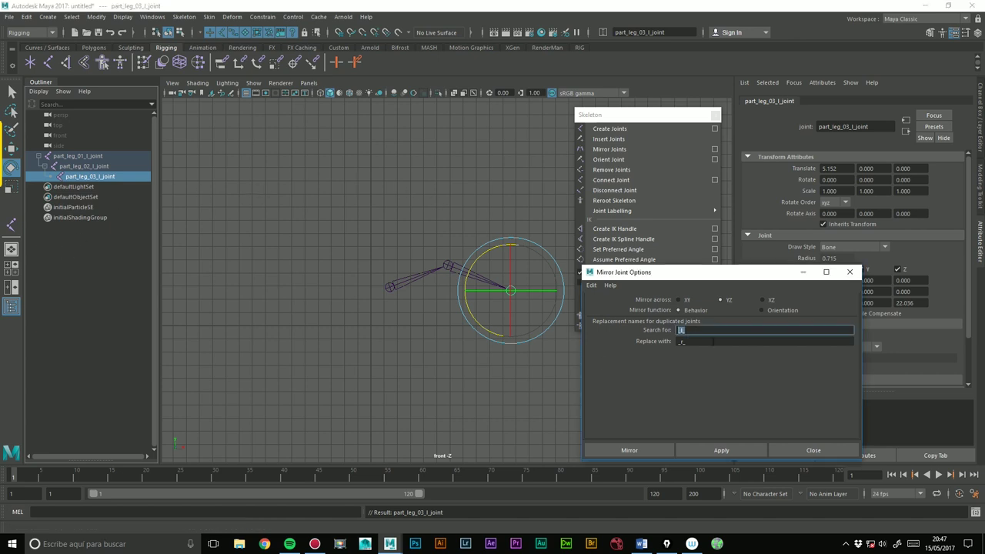
click(439, 418)
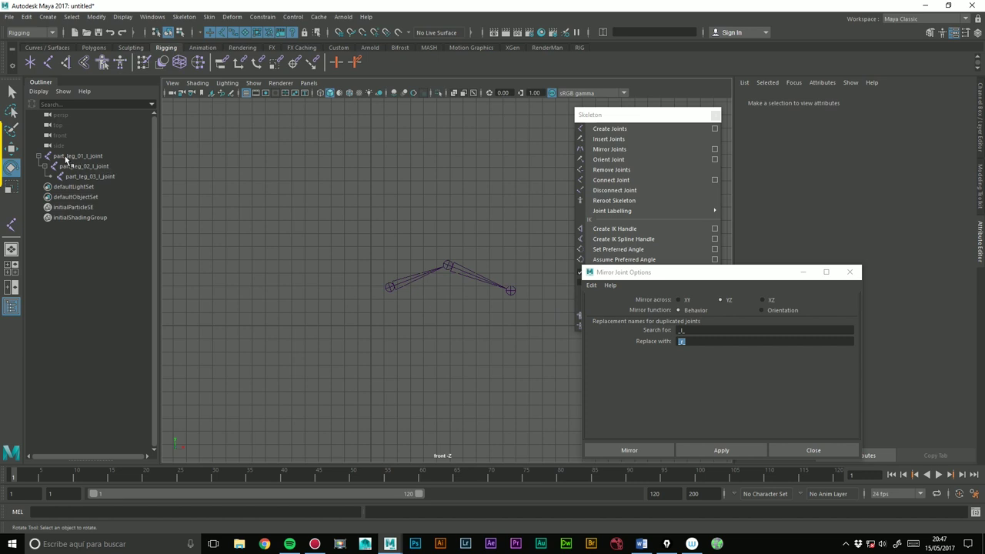
click(806, 451)
drag(356, 214, 539, 357)
- Delete the left leg joints and draw a five-joint leg chain from hip to toe
key(Delete)
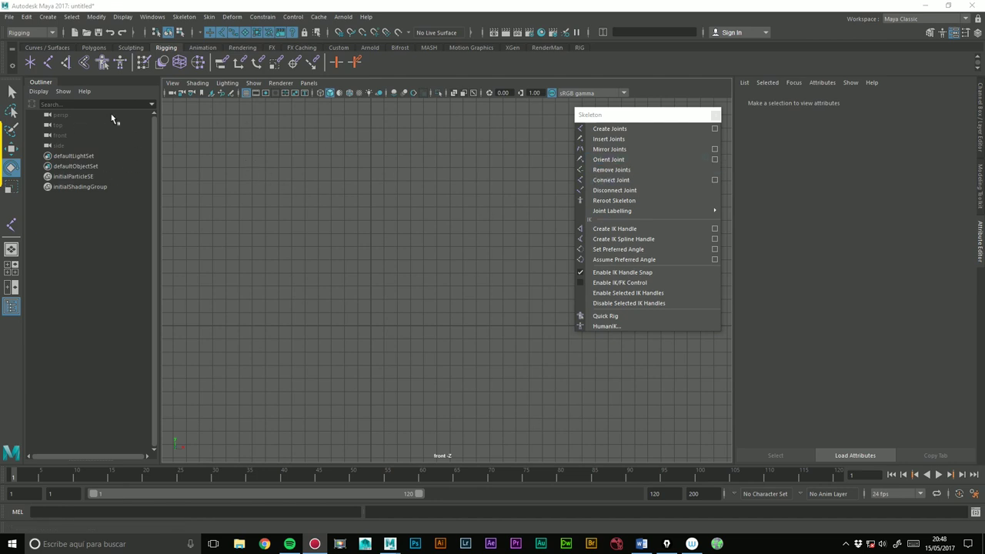
click(50, 61)
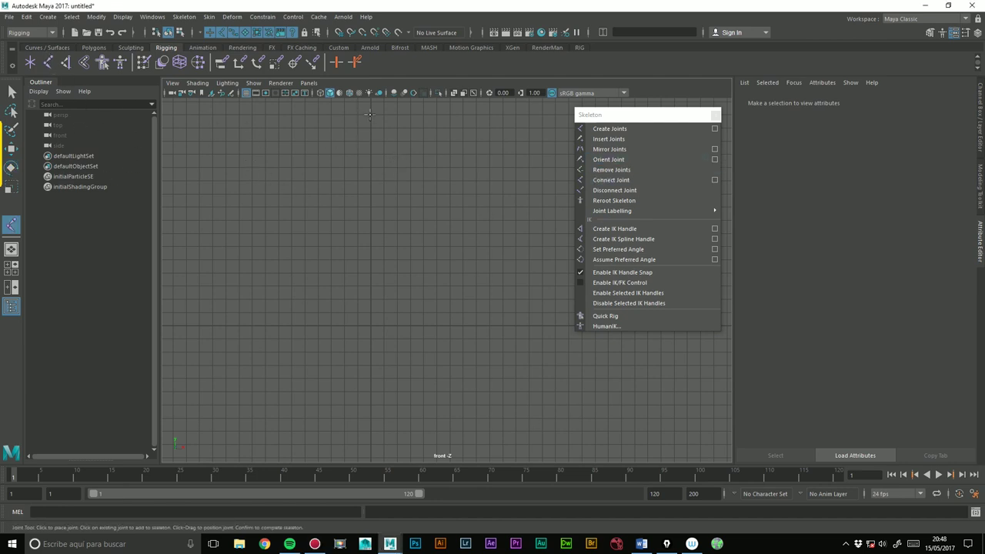
click(369, 114)
click(330, 207)
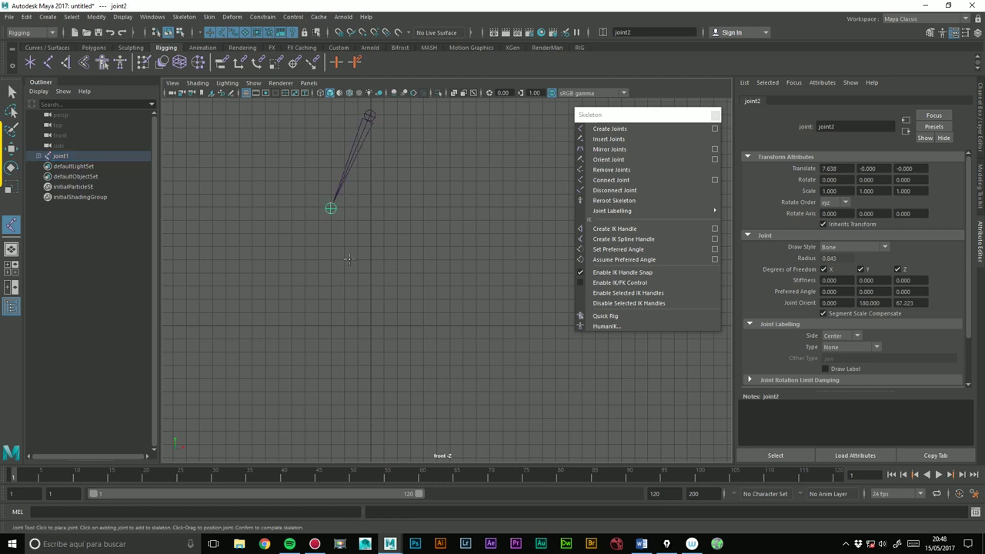
click(370, 290)
click(345, 324)
click(304, 326)
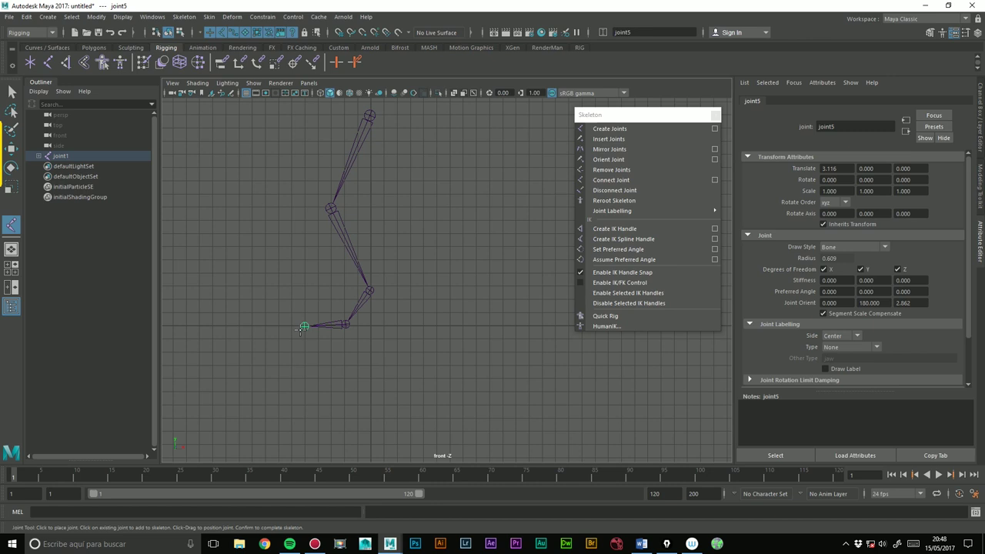
key(e)
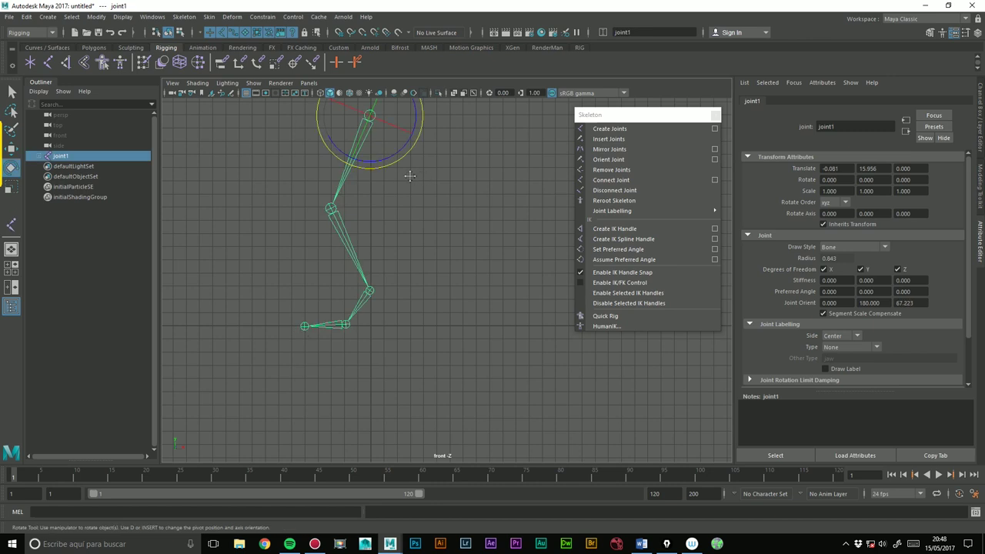
alt+middle_drag(410, 176, 413, 231)
click(454, 243)
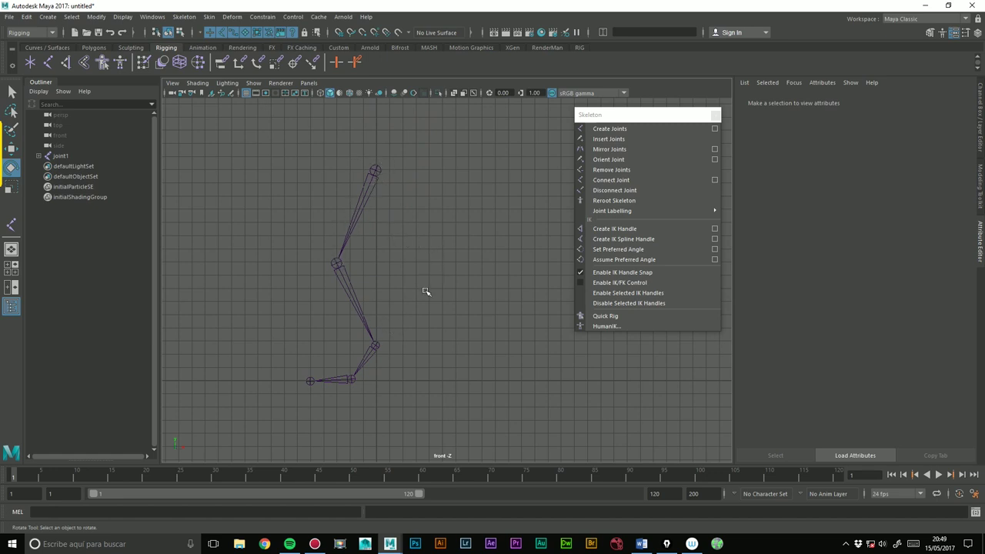
- In perspective, select and delete the old leg skeleton, then return to the side view
key(space)
drag(383, 261, 379, 231)
mouse_move(457, 190)
alt+mouse_down()
mouse_move(508, 349)
mouse_move(459, 342)
alt+mouse_up()
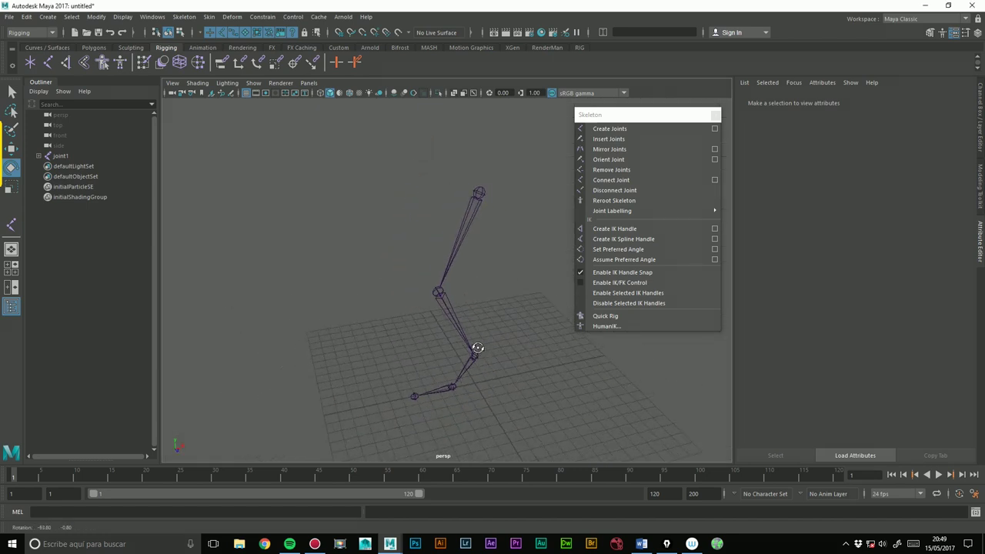
drag(361, 154, 541, 402)
key(Delete)
key(space)
drag(444, 308, 451, 268)
mouse_move(452, 268)
alt+middle_down()
mouse_move(391, 352)
mouse_move(442, 288)
mouse_move(354, 288)
alt+middle_up()
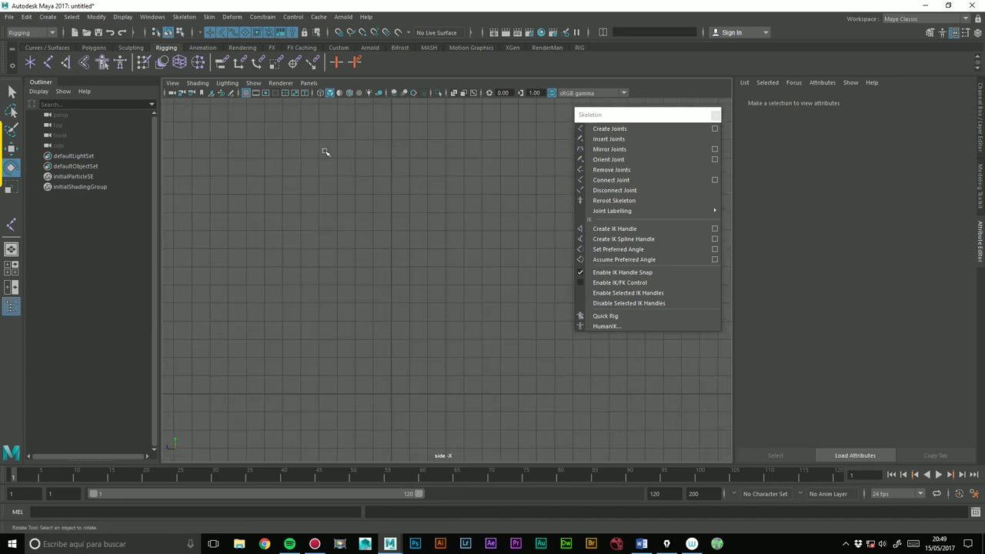
- Draw a hip, knee, ankle, ball and toe joint chain in the side view
key(y)
click(393, 160)
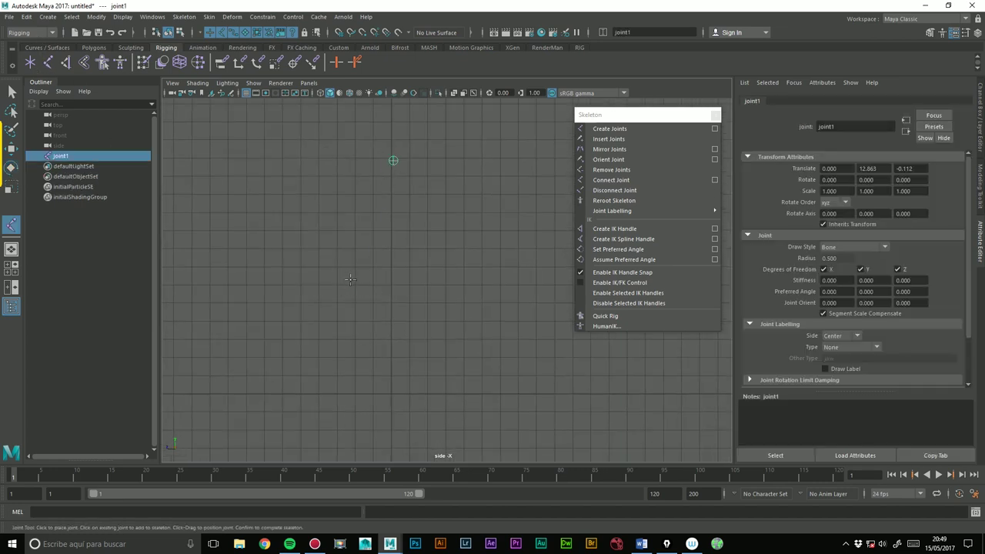
click(350, 281)
click(392, 370)
click(354, 394)
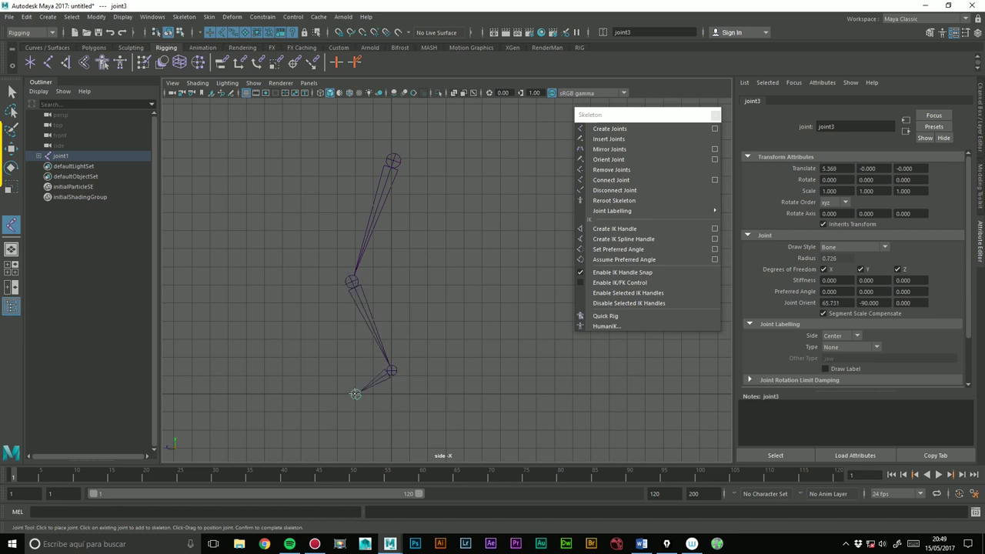
click(309, 395)
key(e)
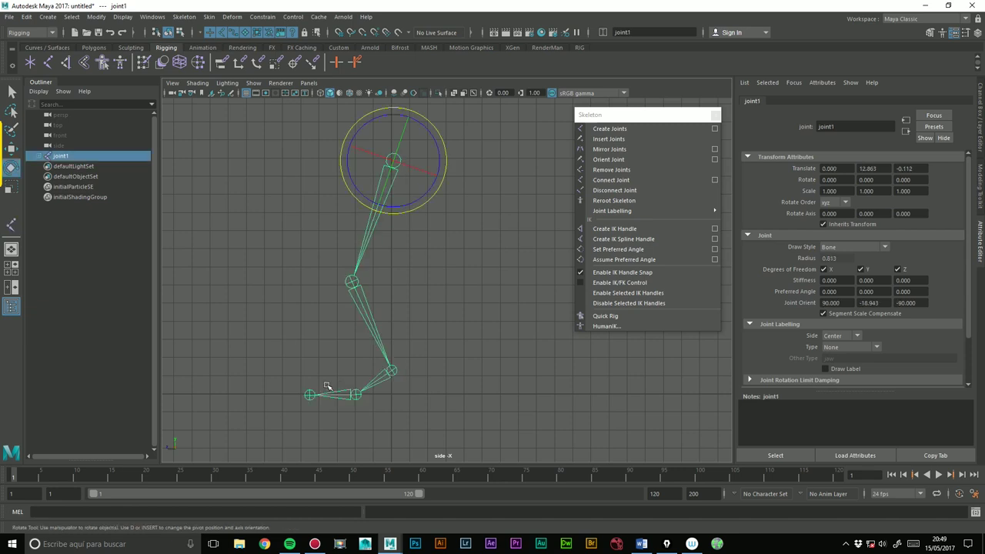
- Set joint1's radius to 1 in the Channel Box
click(11, 149)
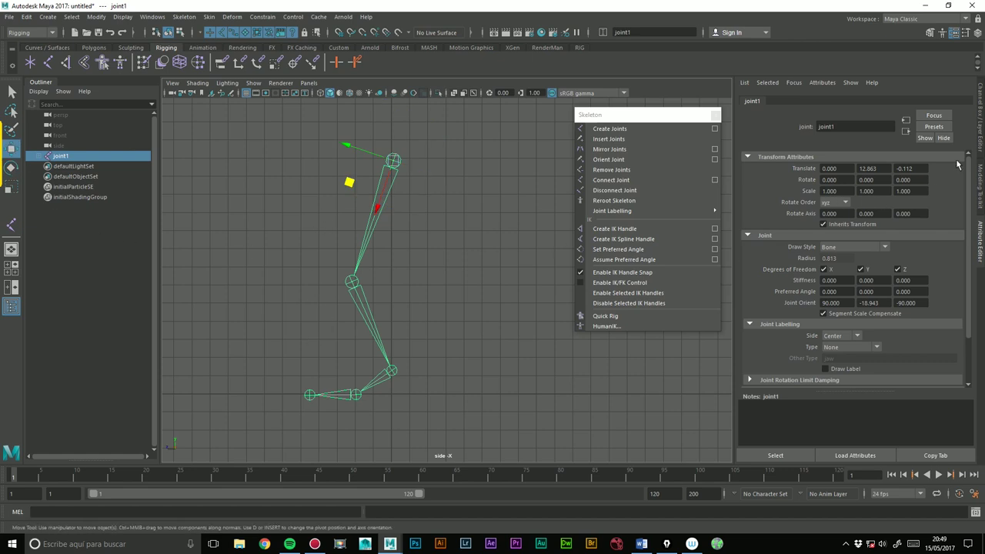
click(979, 148)
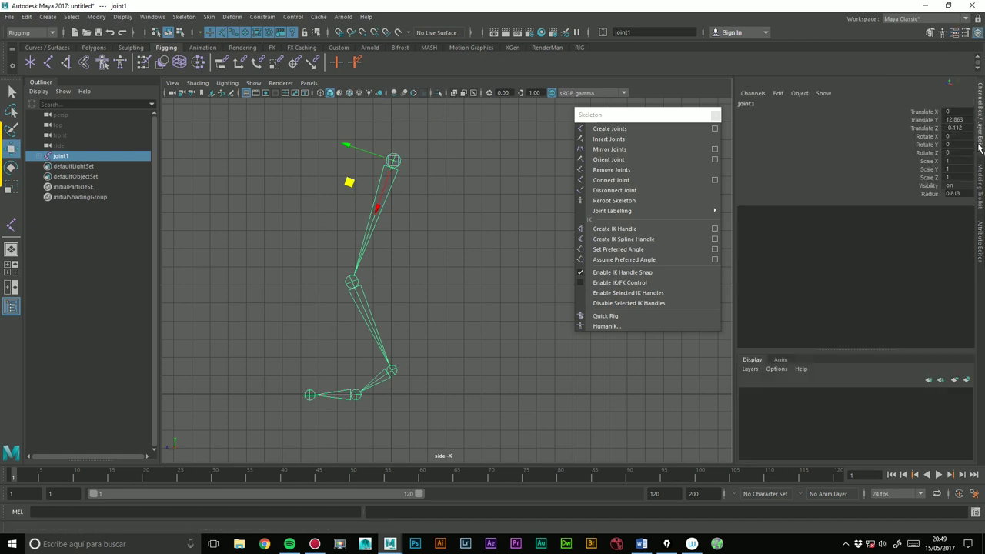
click(952, 194)
text(1)
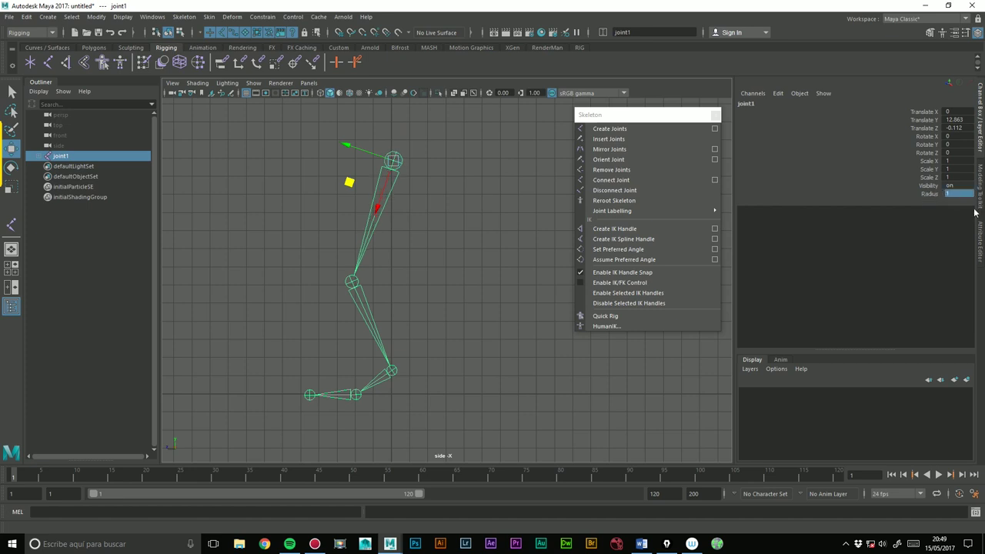
- Select joint1 through joint5 in the Outliner and apply radius 1, then 0.3
click(371, 311)
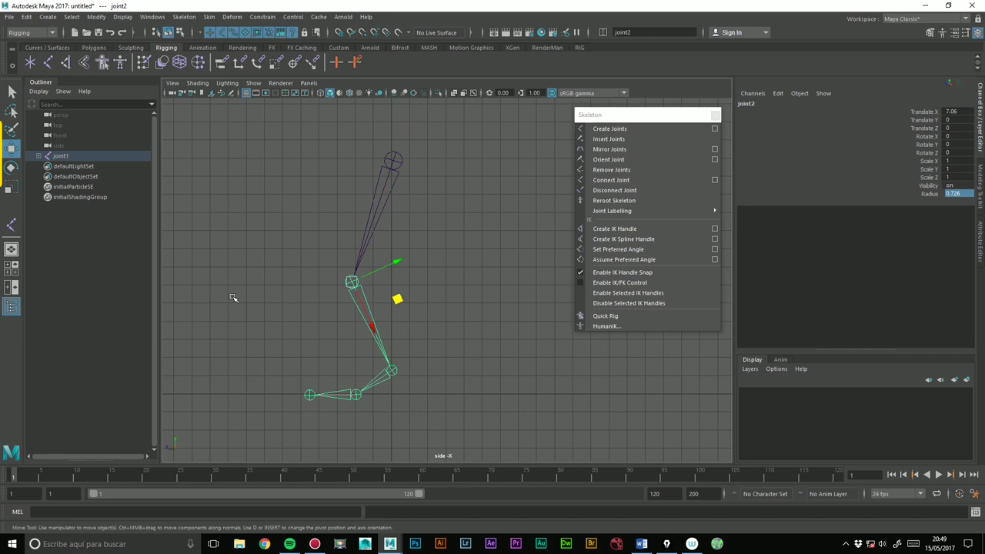
click(39, 155)
click(44, 165)
click(51, 176)
click(57, 187)
click(60, 156)
shift+click(85, 197)
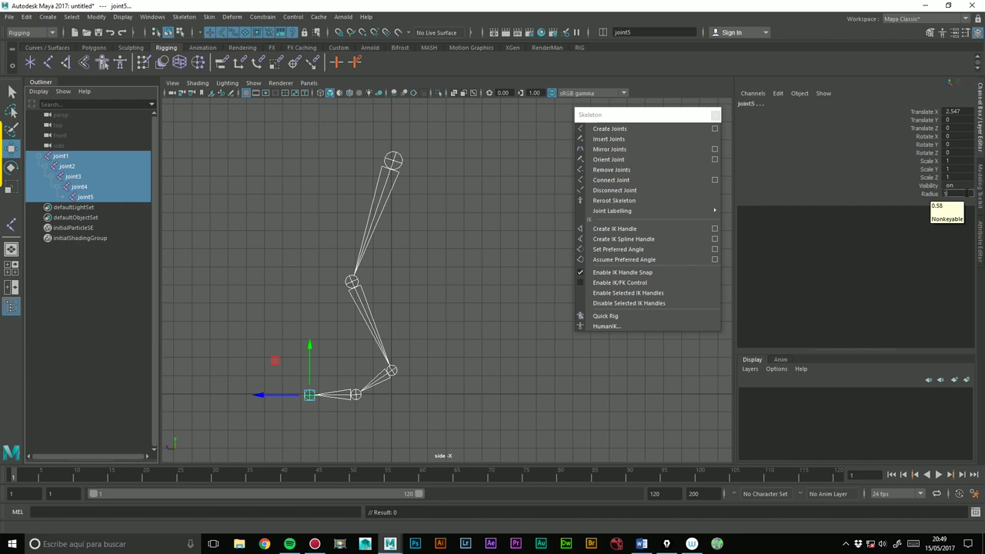
key(Return)
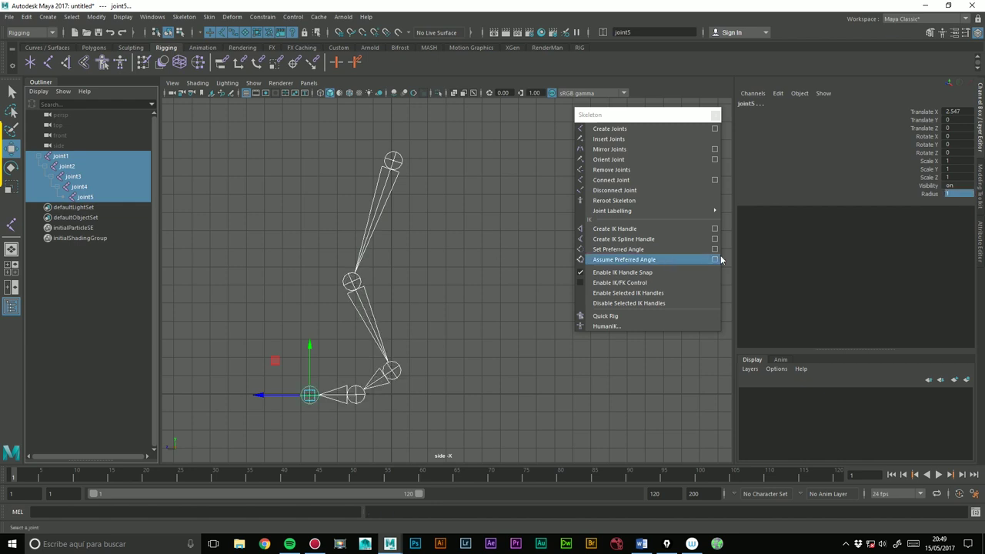
text(0)
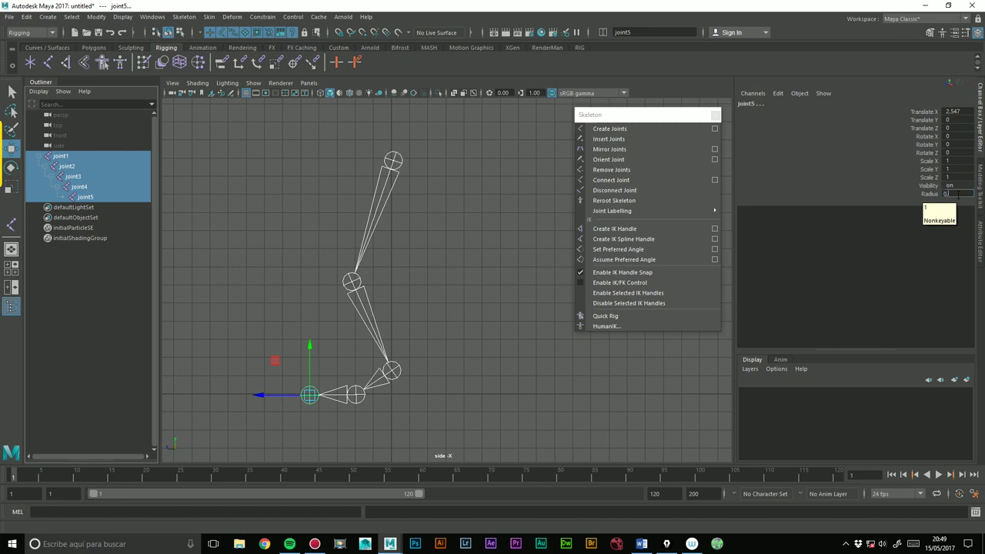
text(.3)
key(Return)
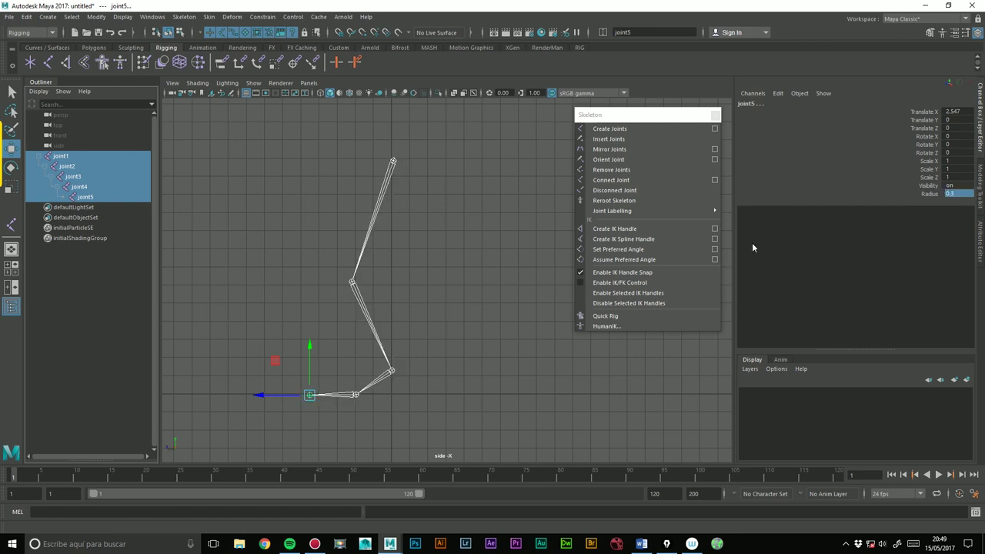
- Set the joints' radius to 0.5 and select all five leg joints
middle_drag(960, 187, 541, 214)
click(506, 228)
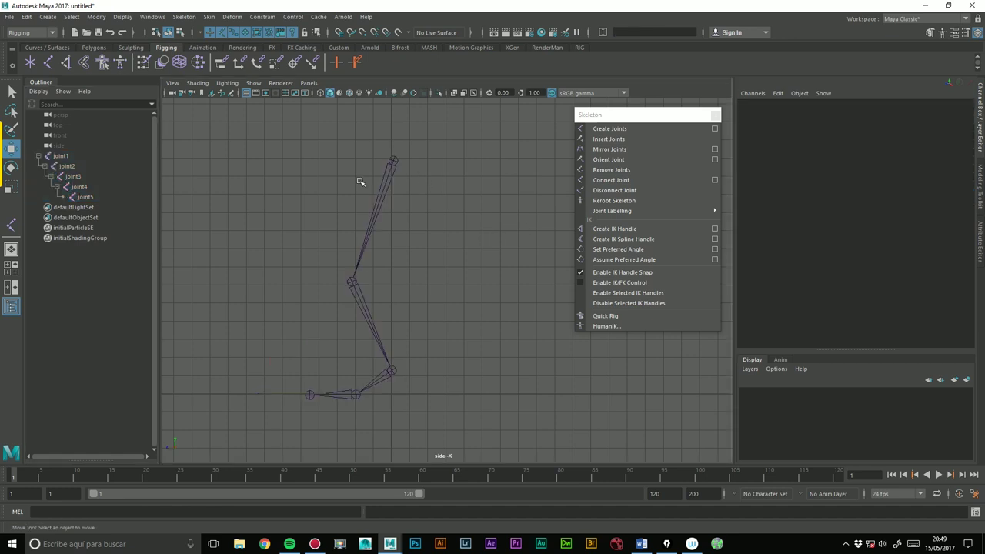
click(66, 157)
click(95, 197)
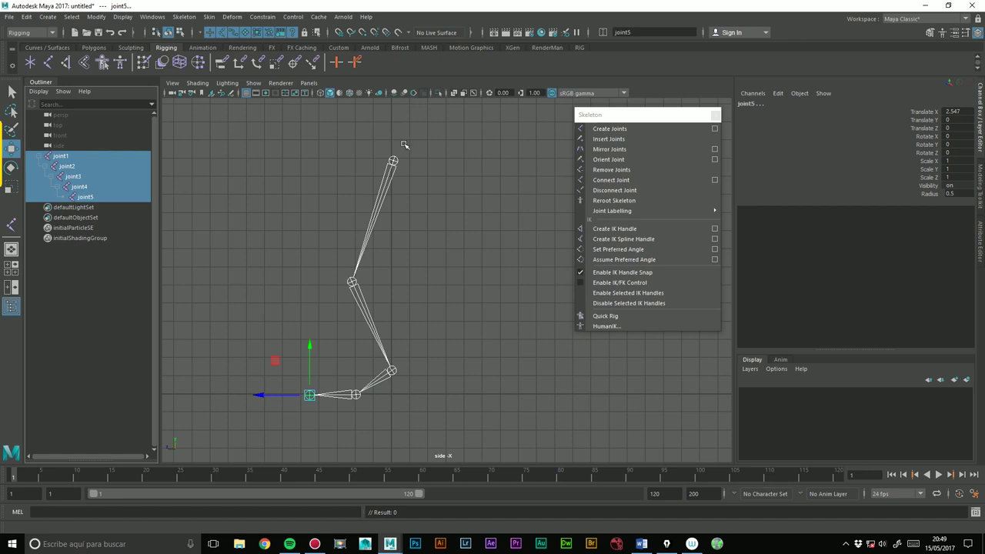
- In the perspective view, slide the leg chain sideways along X and reselect all five joints
key(space)
drag(415, 204, 441, 191)
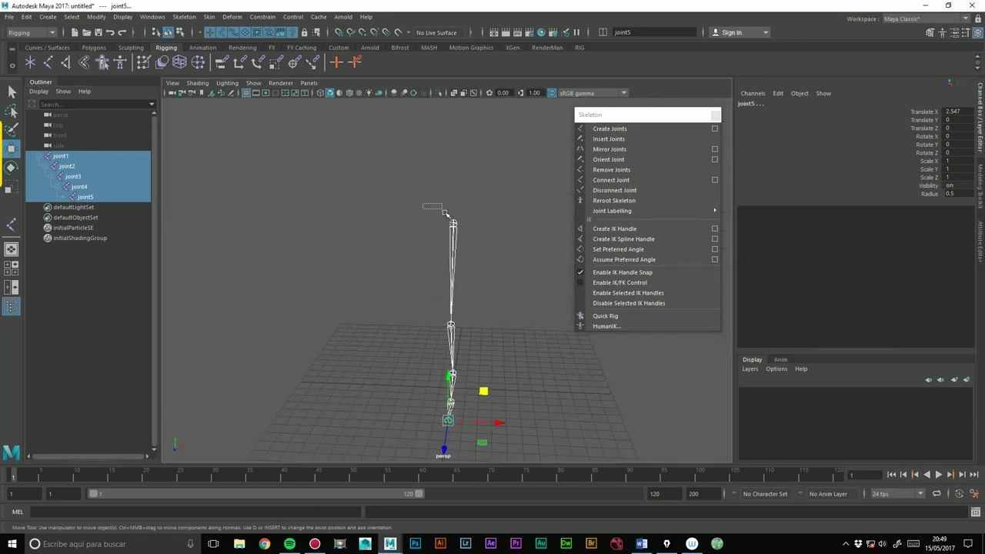
click(450, 220)
drag(404, 223, 448, 225)
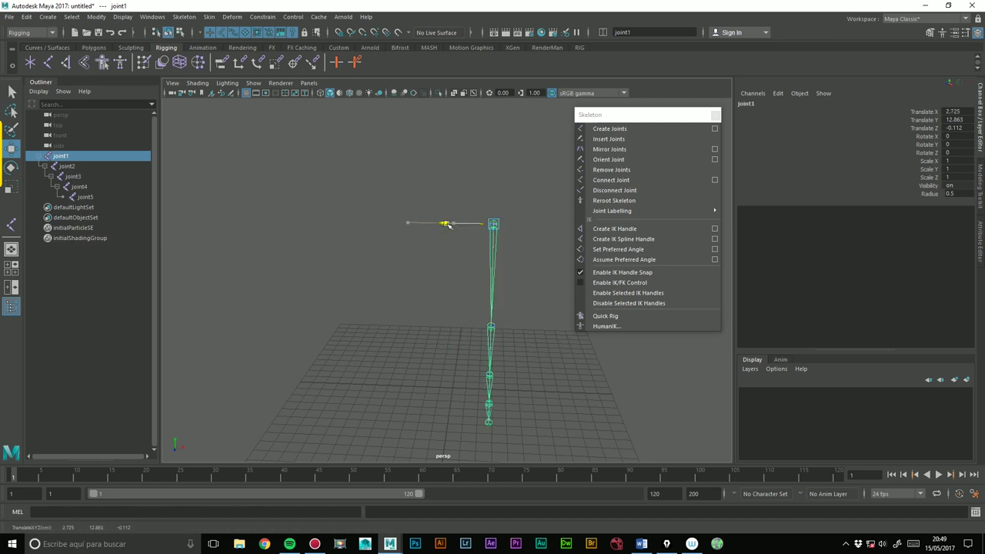
alt+drag(417, 275, 405, 274)
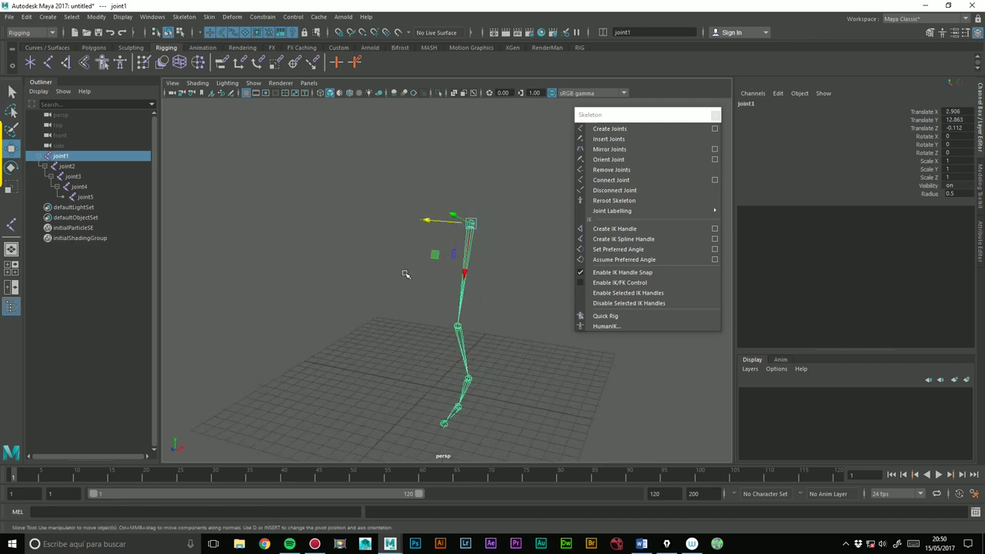
click(436, 268)
drag(352, 186, 500, 449)
shift+click(86, 197)
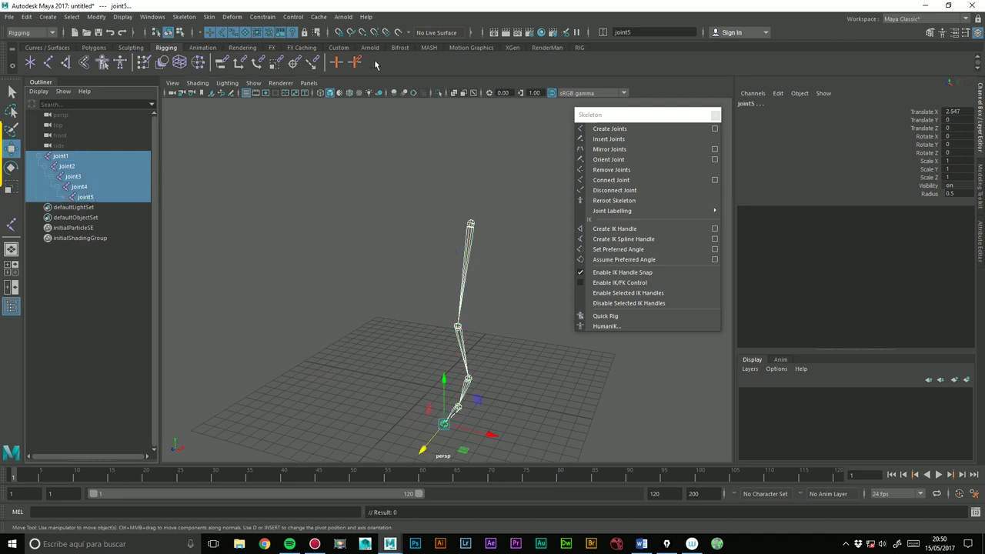
click(123, 17)
mouse_move(152, 135)
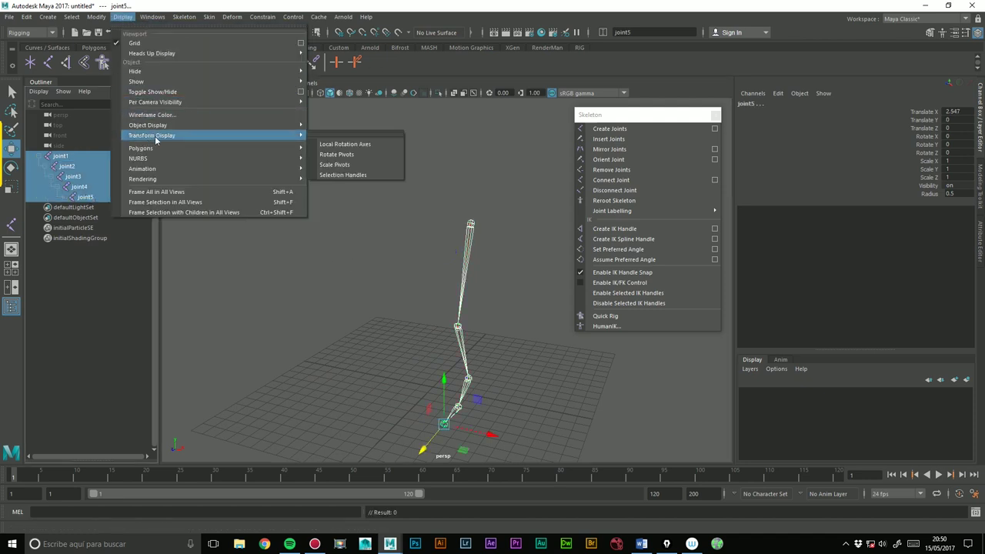
- Turn on Local Rotation Axes for the selected joints and orbit to inspect them
click(360, 145)
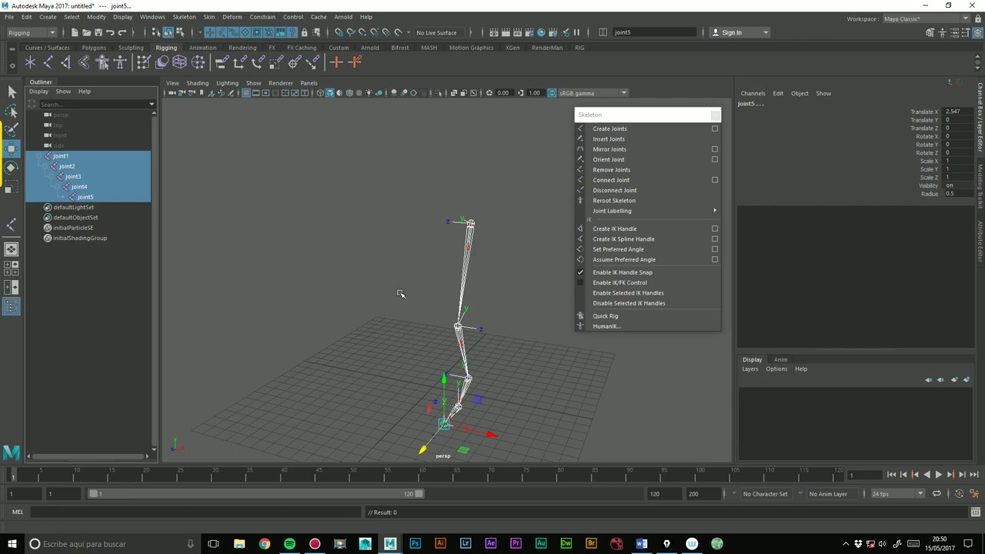
click(324, 253)
alt+drag(433, 340, 423, 329)
mouse_move(466, 296)
alt+mouse_down()
mouse_move(453, 234)
mouse_move(431, 201)
alt+mouse_up()
mouse_move(447, 382)
alt+mouse_down()
mouse_move(424, 249)
mouse_move(488, 264)
mouse_move(475, 222)
mouse_move(450, 194)
mouse_move(501, 241)
mouse_move(484, 241)
alt+mouse_up()
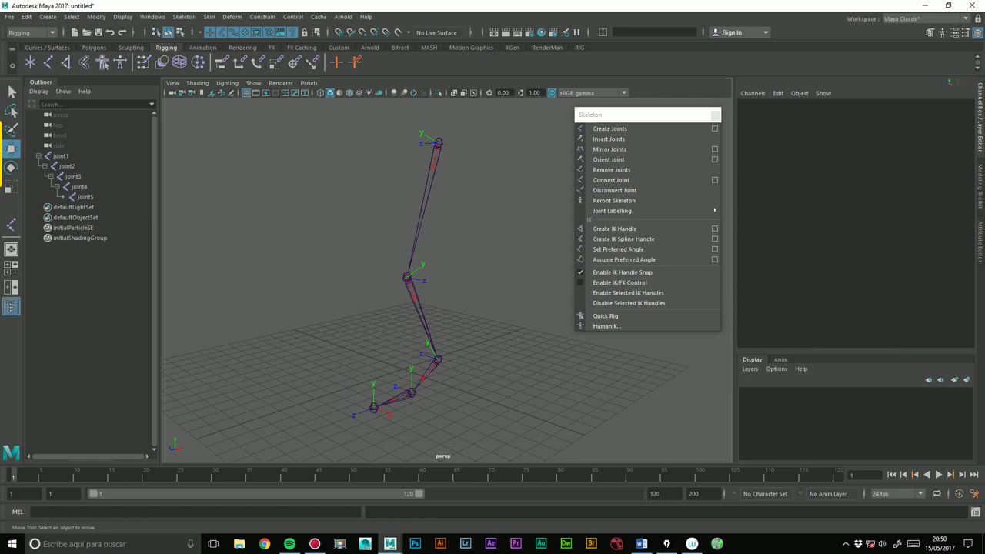
- Orbit the view around the five-joint leg chain to inspect its joint axes
click(667, 544)
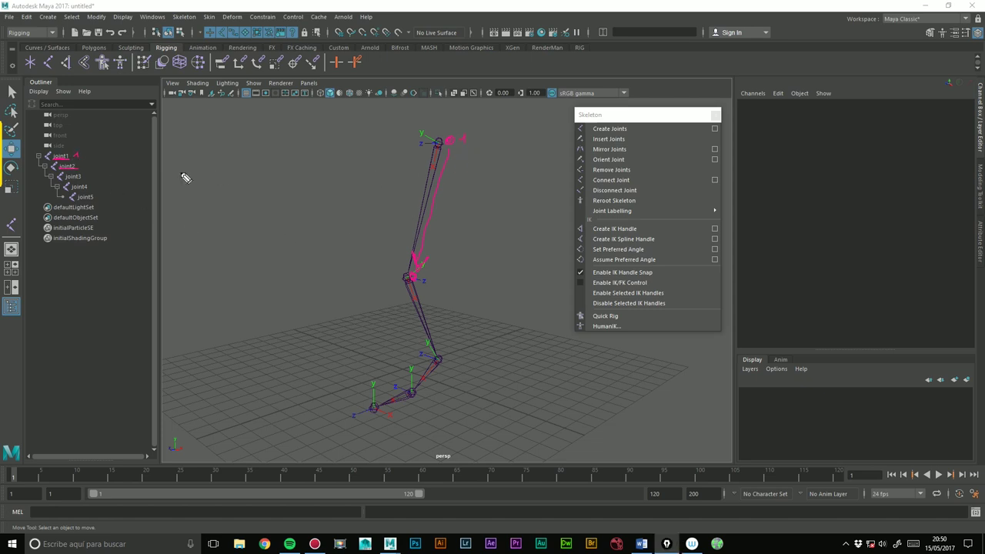
drag(81, 164, 86, 168)
drag(427, 274, 444, 353)
alt+drag(451, 215, 471, 158)
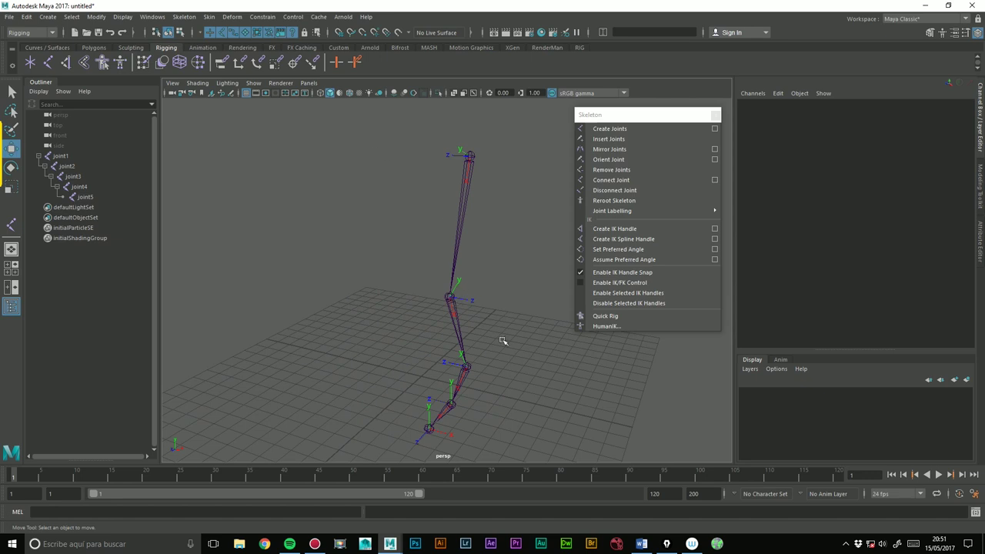
alt+drag(494, 378, 333, 269)
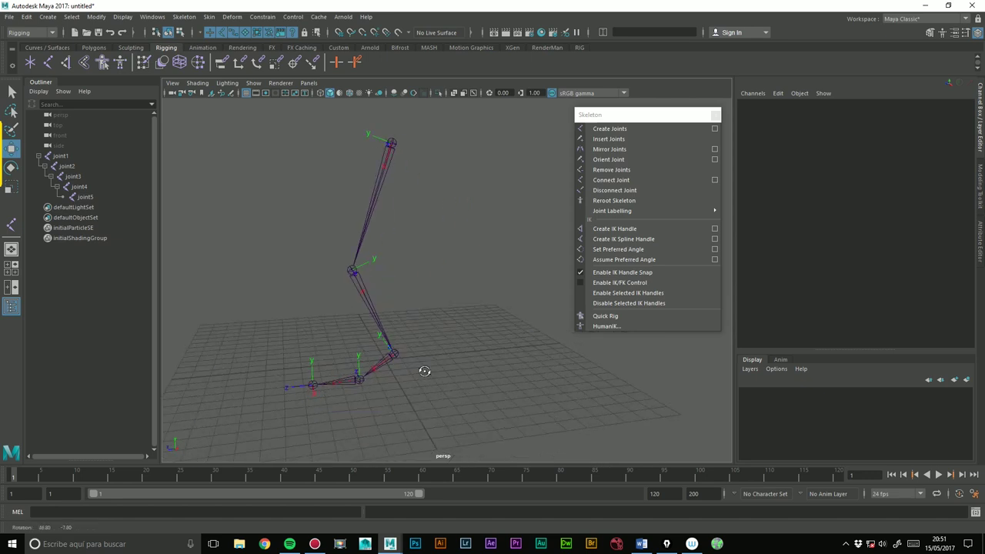
alt+drag(439, 257, 393, 348)
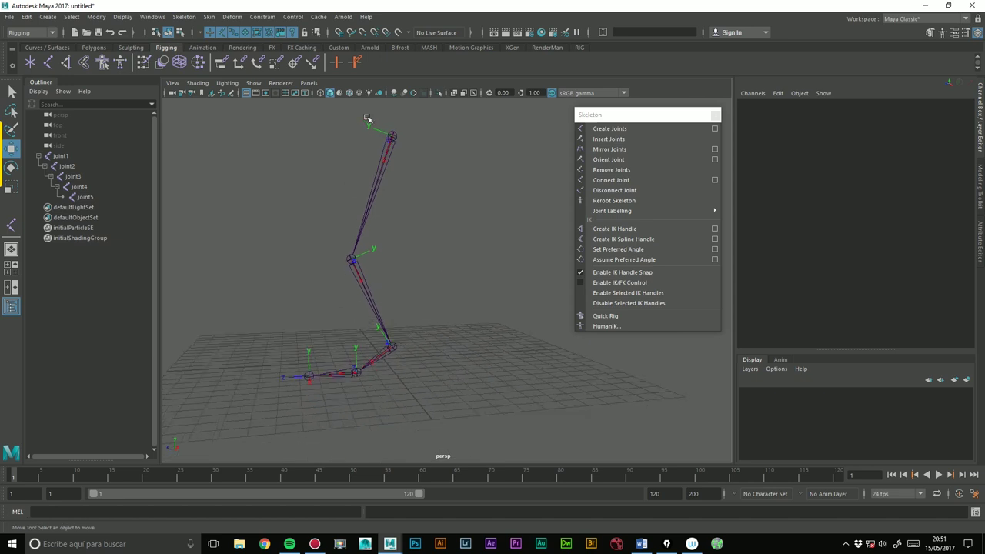
mouse_move(313, 330)
alt+mouse_down()
mouse_move(438, 290)
mouse_move(449, 300)
alt+mouse_up()
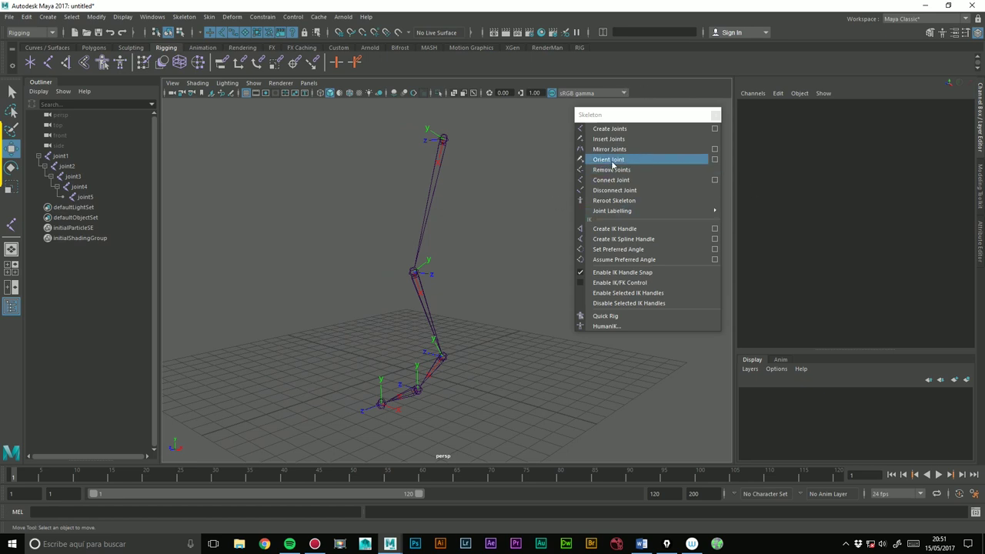
- Open Orient Joint Options, move the window lower, and reset it to default settings
click(716, 160)
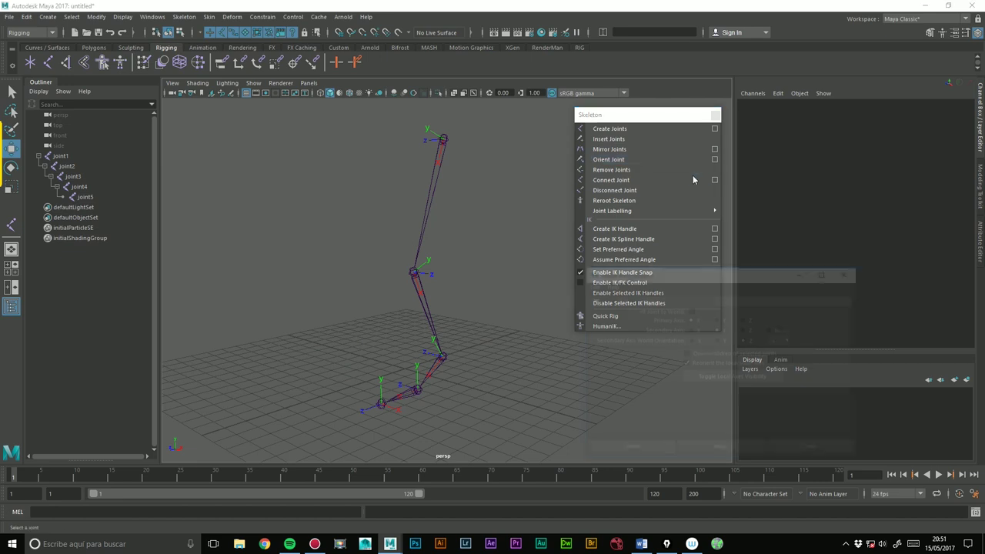
drag(690, 273, 681, 317)
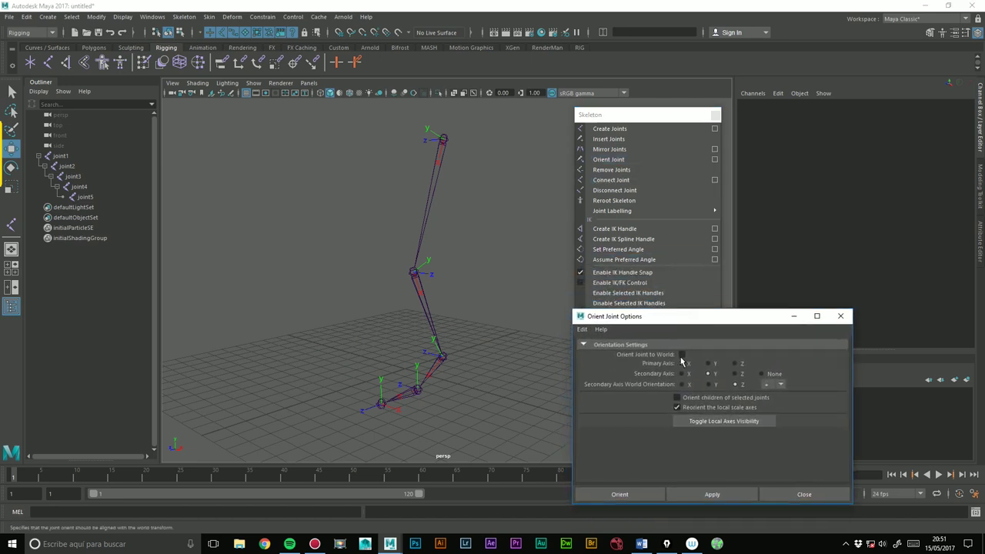
click(582, 329)
click(605, 350)
- Apply a first Orient Joint pass to joint1's chain with Y as primary axis
click(735, 364)
click(446, 235)
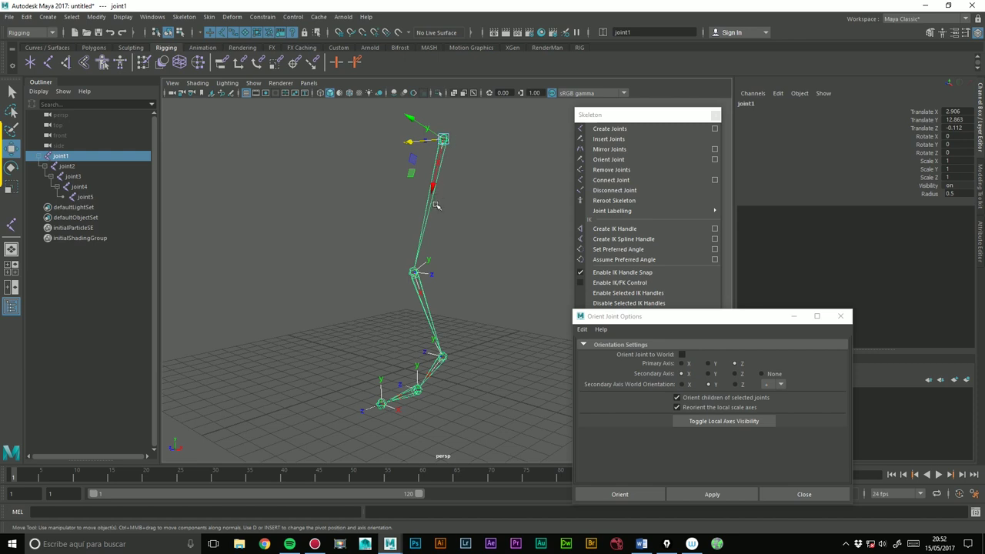
click(707, 364)
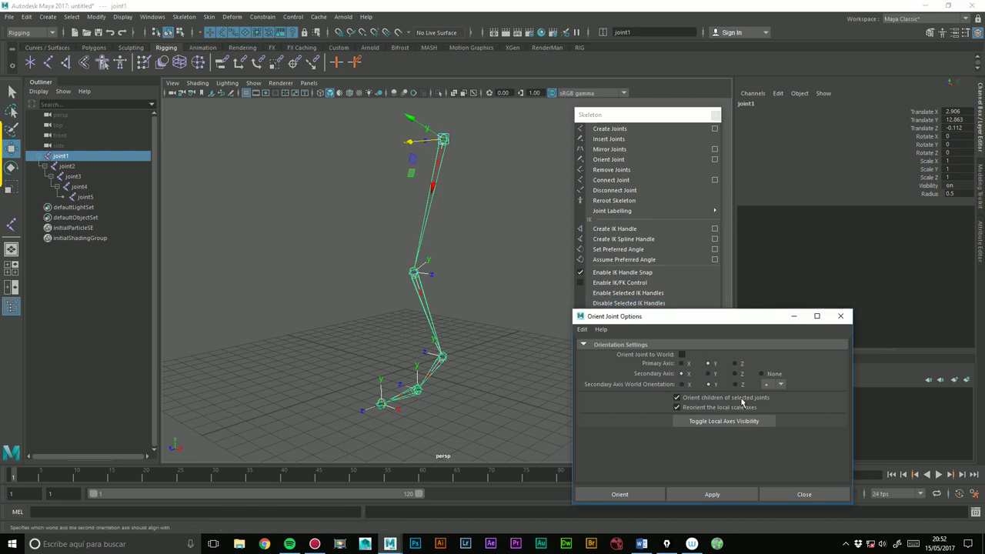
click(712, 494)
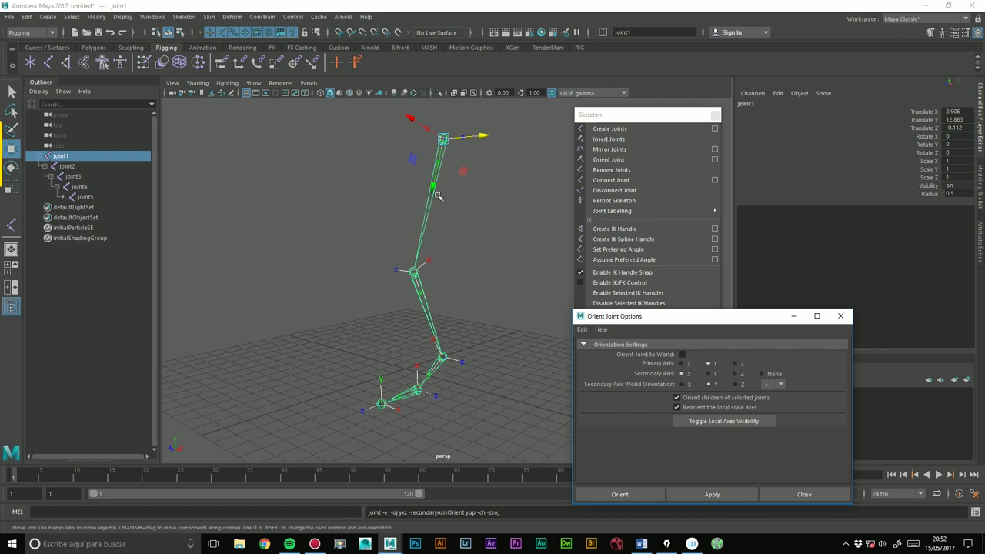
click(471, 181)
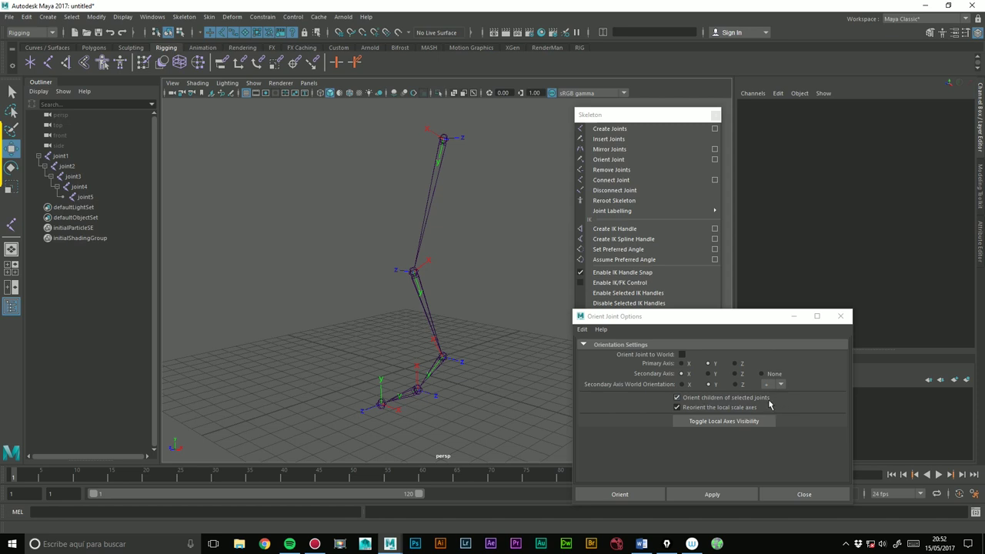
- Reorient the chain from joint1 with X primary and Y secondary, then select joint5
click(60, 157)
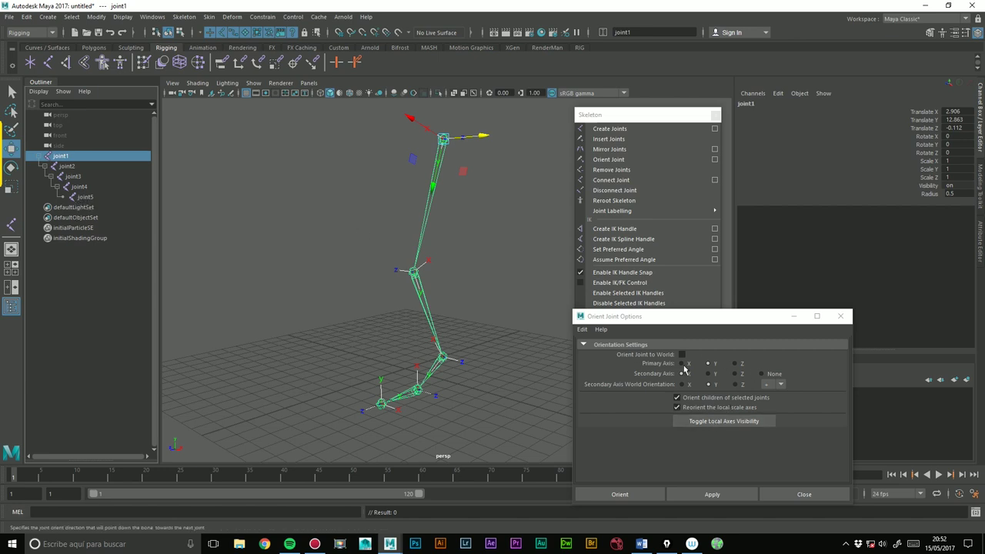
click(419, 295)
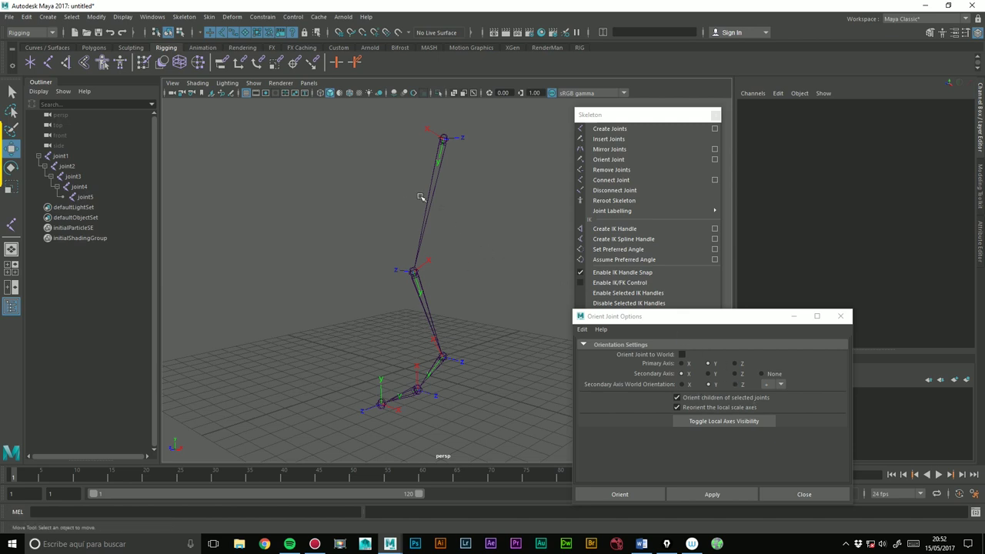
click(707, 373)
click(414, 201)
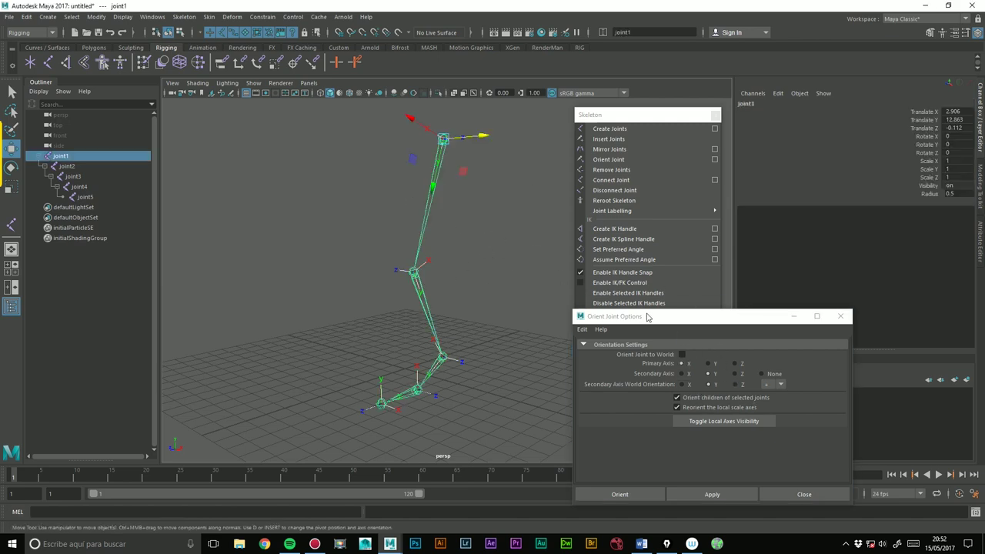
click(711, 494)
click(478, 231)
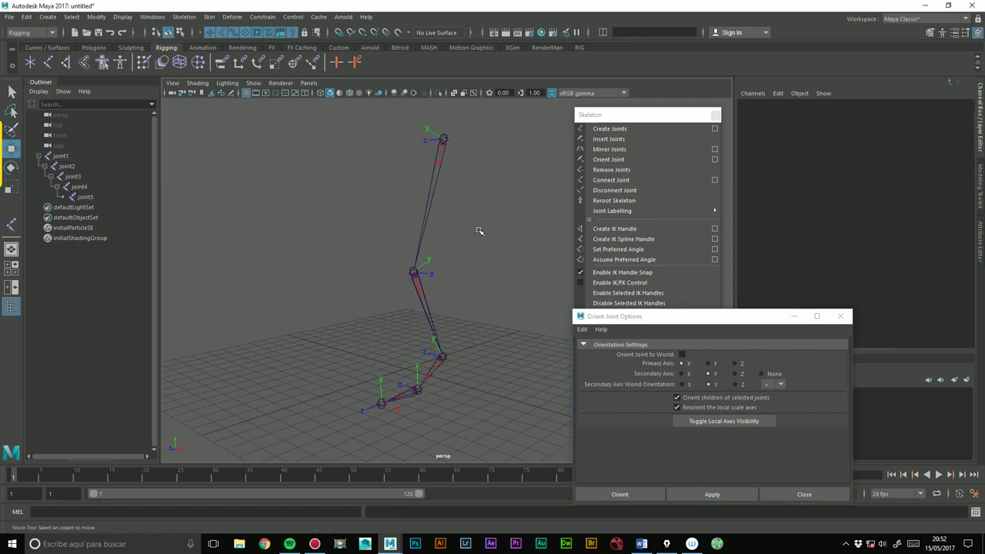
alt+middle_drag(449, 197, 444, 190)
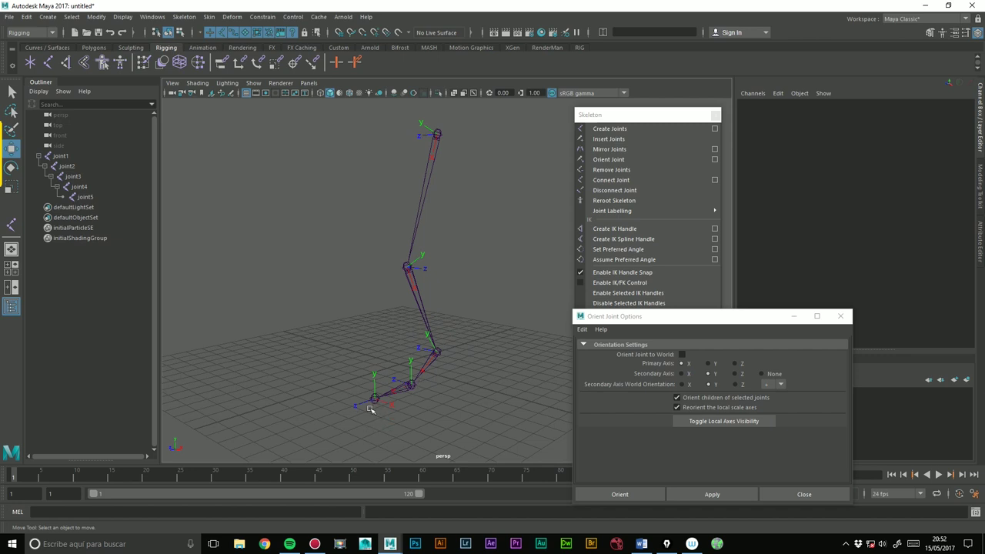
click(372, 403)
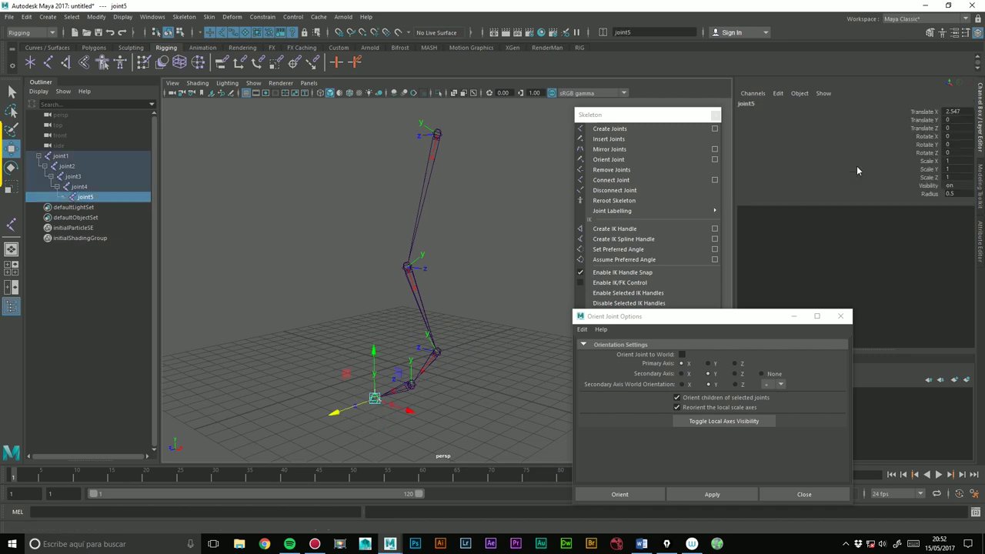
- Set joint5's Joint Orient X and Y from -0.637 and 90 to 0, then deselect
click(980, 181)
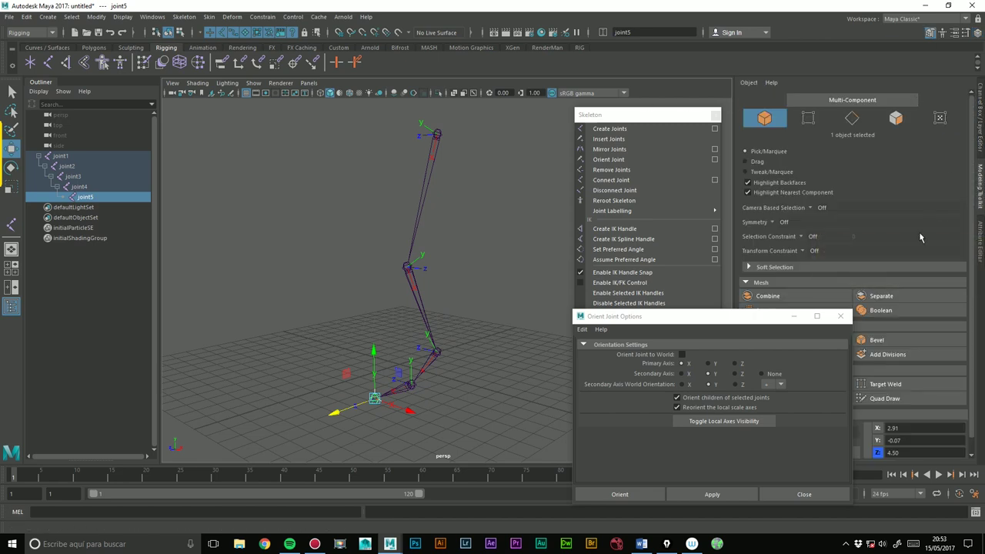
click(978, 252)
drag(753, 323, 684, 326)
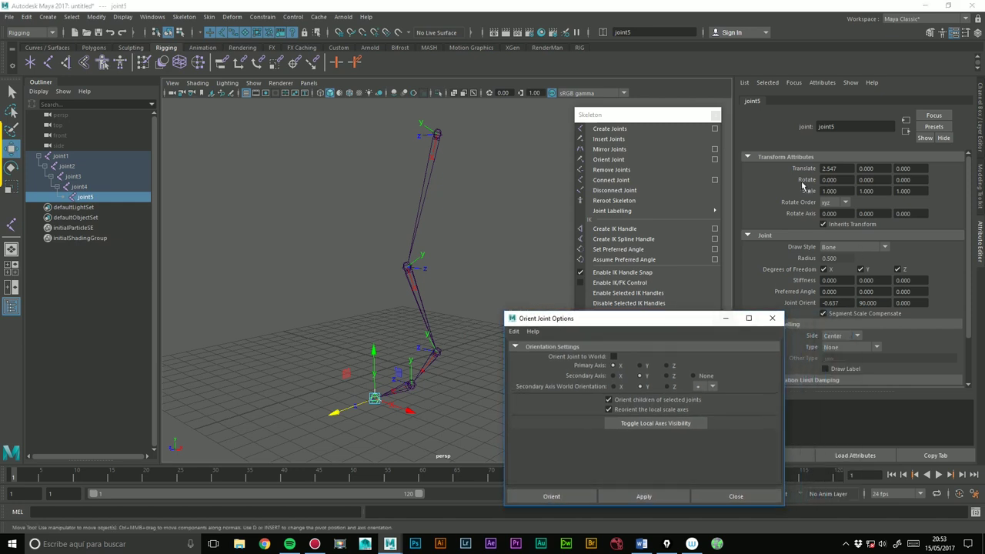
click(844, 303)
text(0)
key(Tab)
text(0)
key(Return)
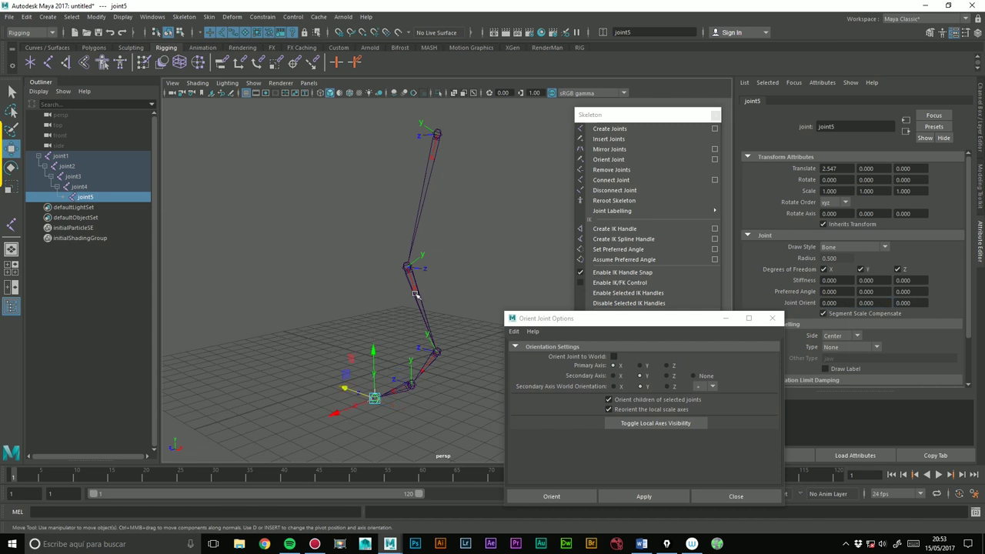
click(397, 417)
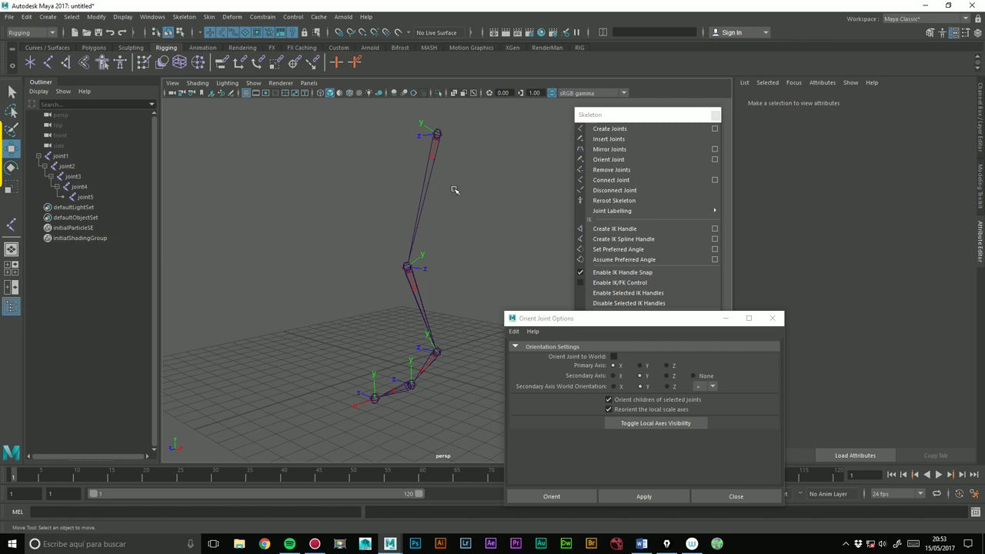
- Select the knee joint2 and uncheck 'Orient children of selected joints'
mouse_move(461, 246)
alt+mouse_down()
mouse_move(482, 242)
mouse_move(478, 252)
alt+mouse_up()
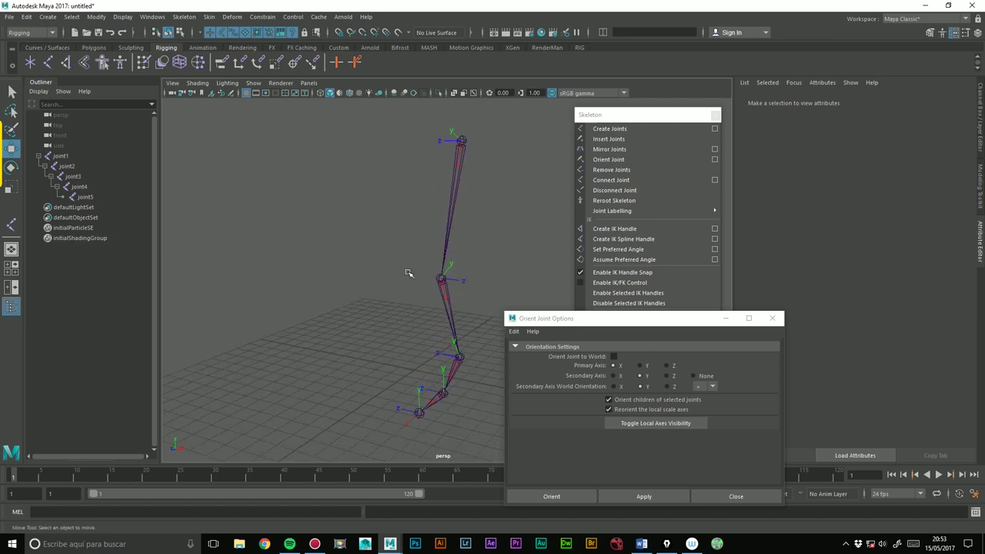
drag(448, 275, 341, 267)
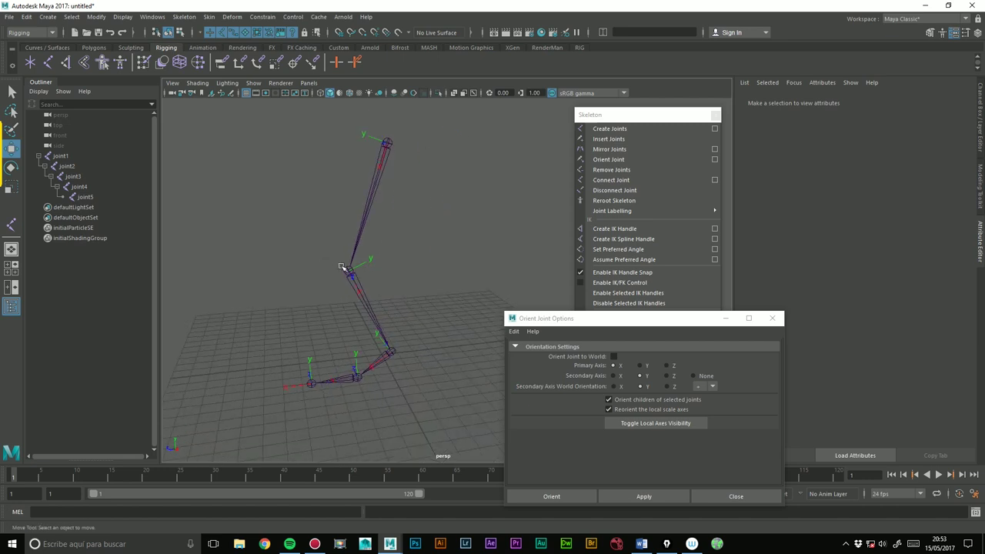
alt+drag(255, 239, 328, 255)
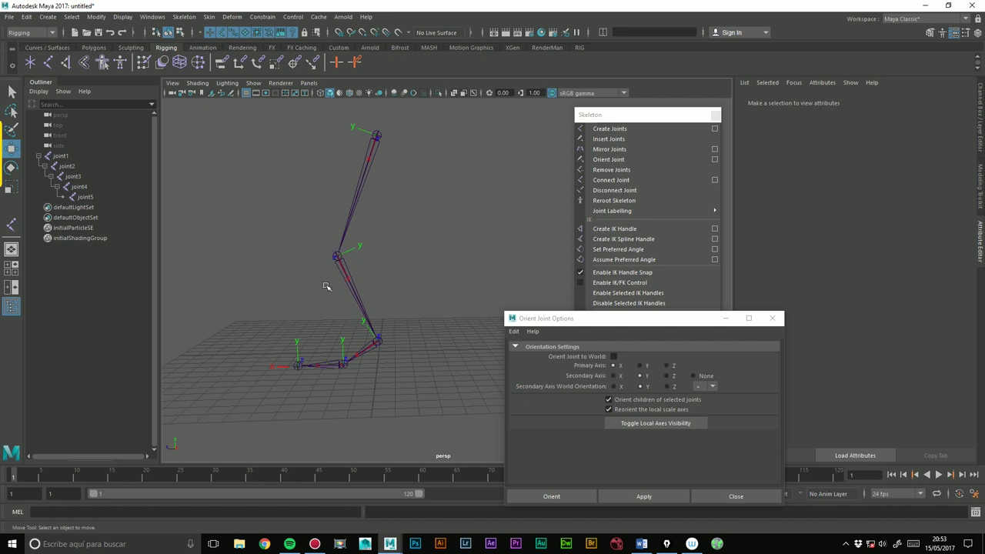
alt+drag(427, 277, 381, 262)
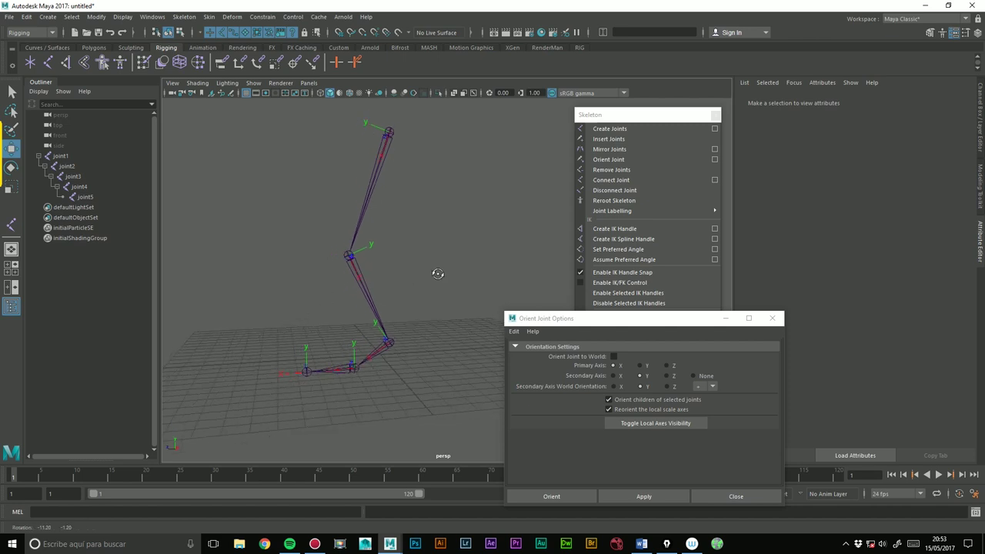
click(359, 263)
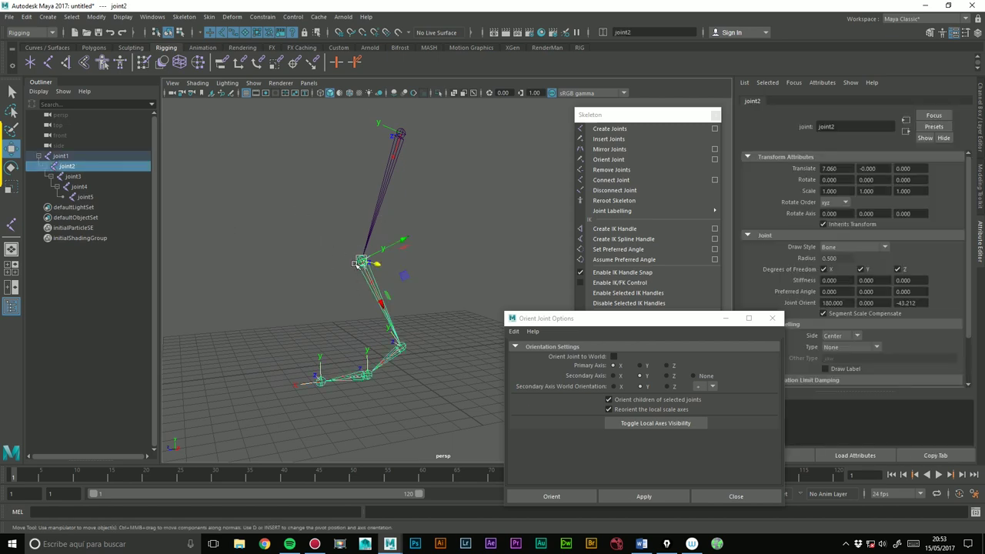
click(608, 400)
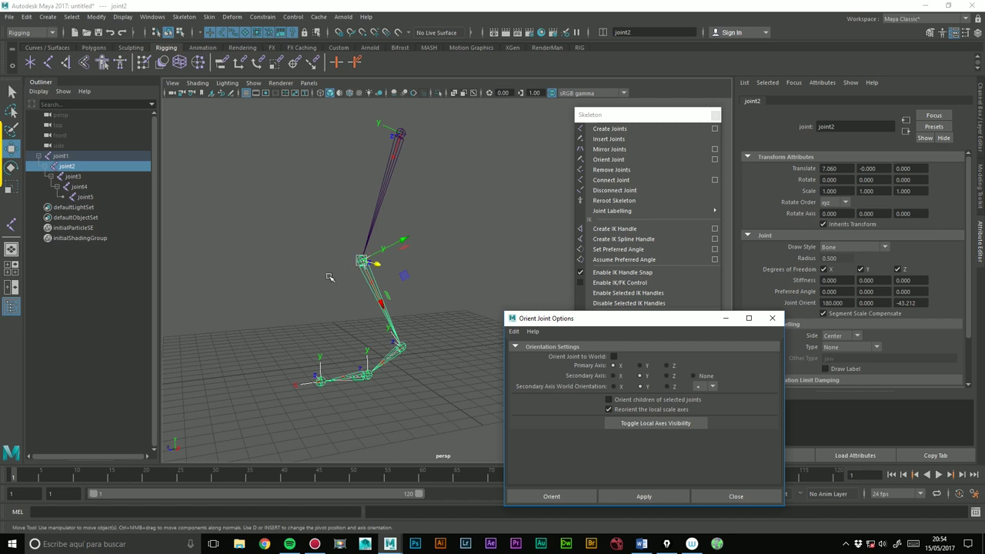
- Reorient joint2 alone with Secondary Axis World Orientation set to '-' and inspect its axes
click(712, 387)
click(700, 410)
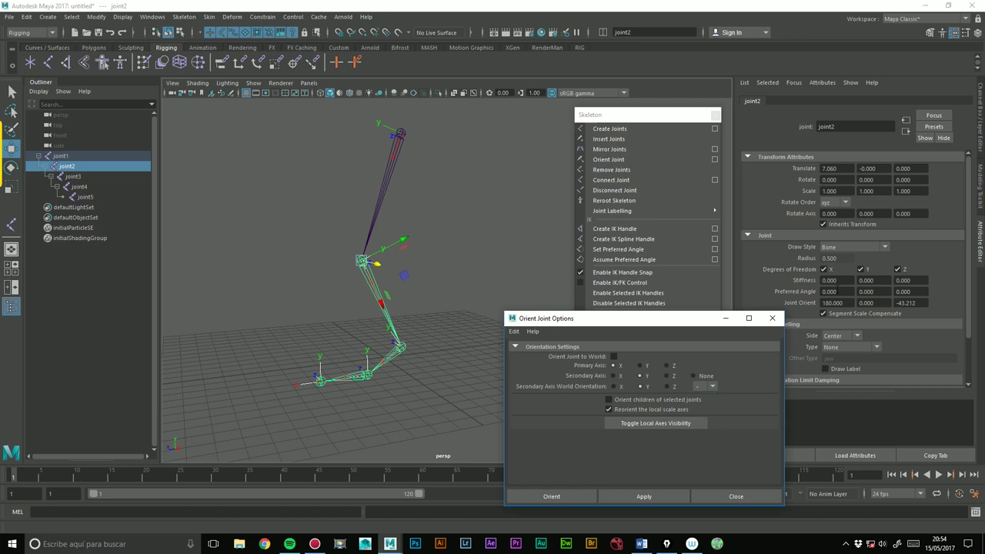
click(647, 500)
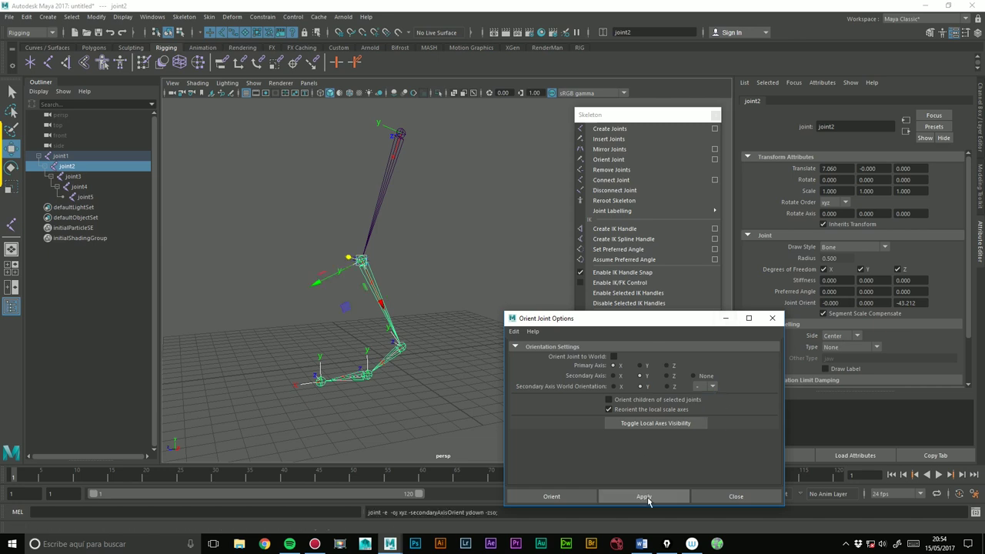
click(475, 271)
alt+drag(405, 302, 427, 272)
mouse_move(458, 239)
alt+mouse_down()
mouse_move(367, 233)
mouse_move(378, 288)
mouse_move(405, 293)
mouse_move(389, 280)
mouse_move(429, 236)
mouse_move(417, 266)
mouse_move(418, 254)
alt+mouse_up()
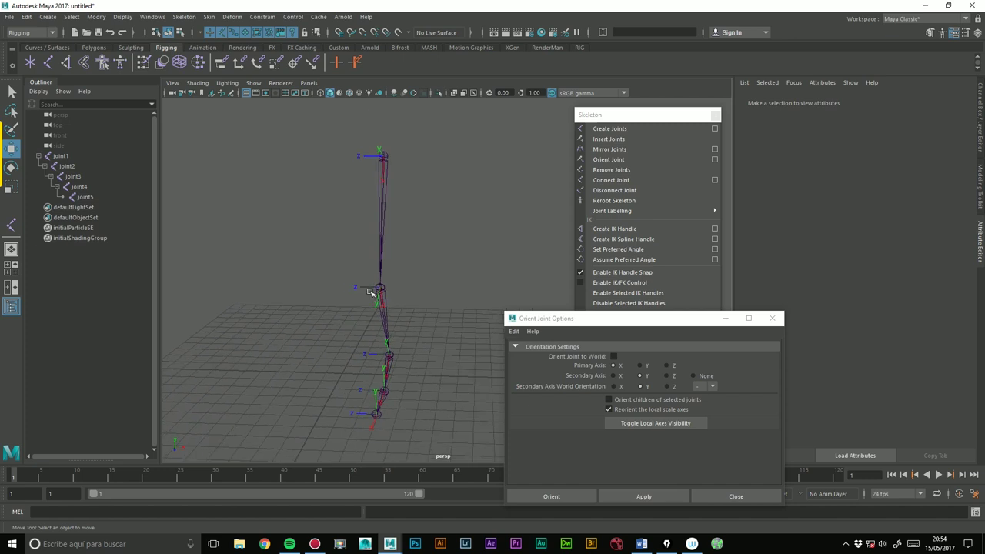
alt+drag(436, 243, 351, 237)
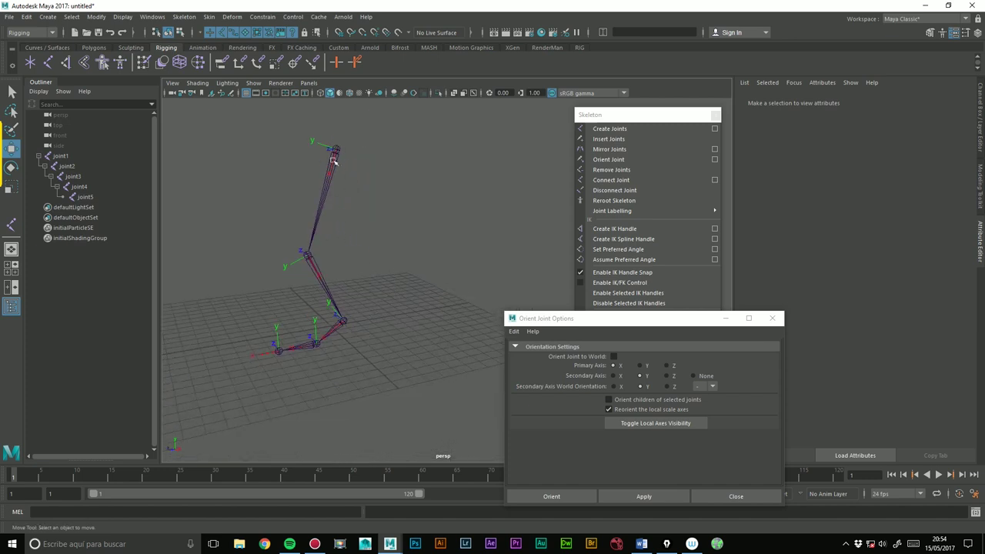
mouse_move(315, 341)
alt+mouse_down()
mouse_move(378, 329)
mouse_move(288, 279)
alt+mouse_up()
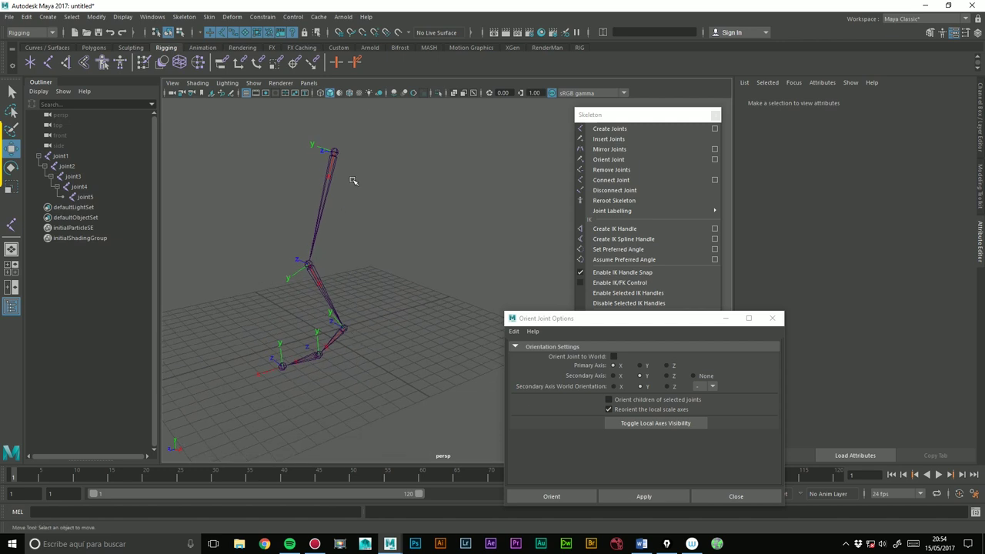
mouse_move(395, 222)
alt+mouse_down()
mouse_move(339, 184)
mouse_move(426, 257)
mouse_move(476, 267)
alt+mouse_up()
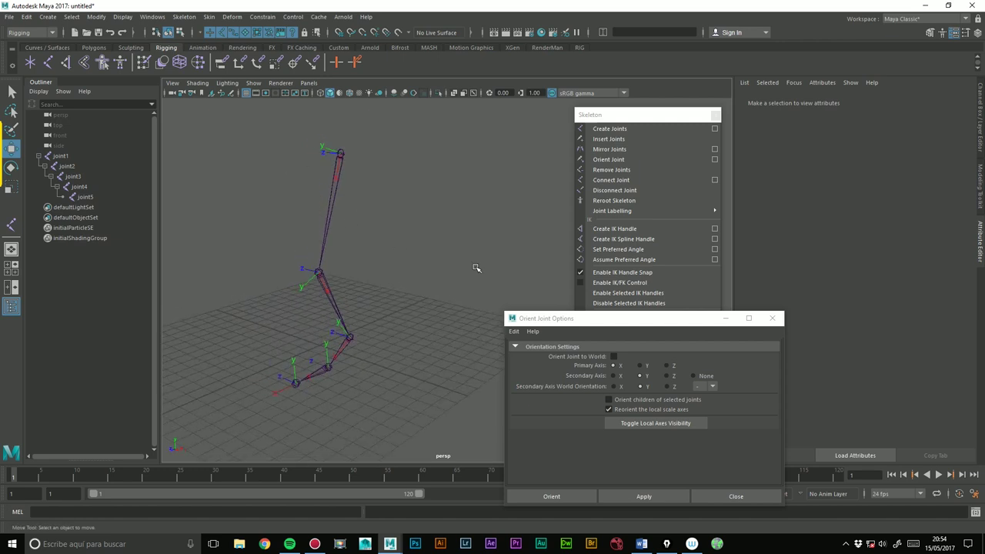
alt+drag(368, 270, 287, 268)
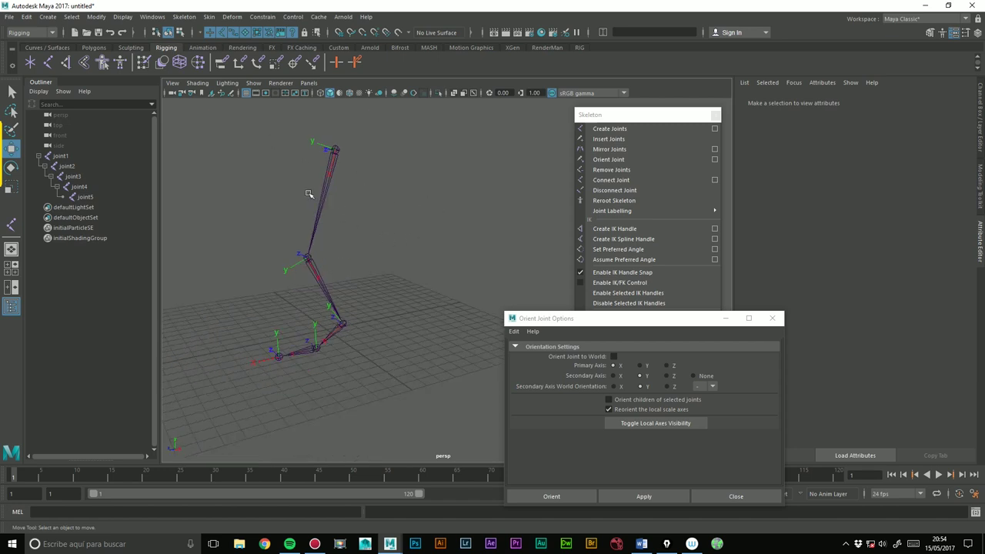
- Reorient the whole chain from joint1 with children included and secondary world axis '+'
drag(308, 193, 366, 229)
click(608, 399)
click(711, 387)
click(704, 398)
click(644, 496)
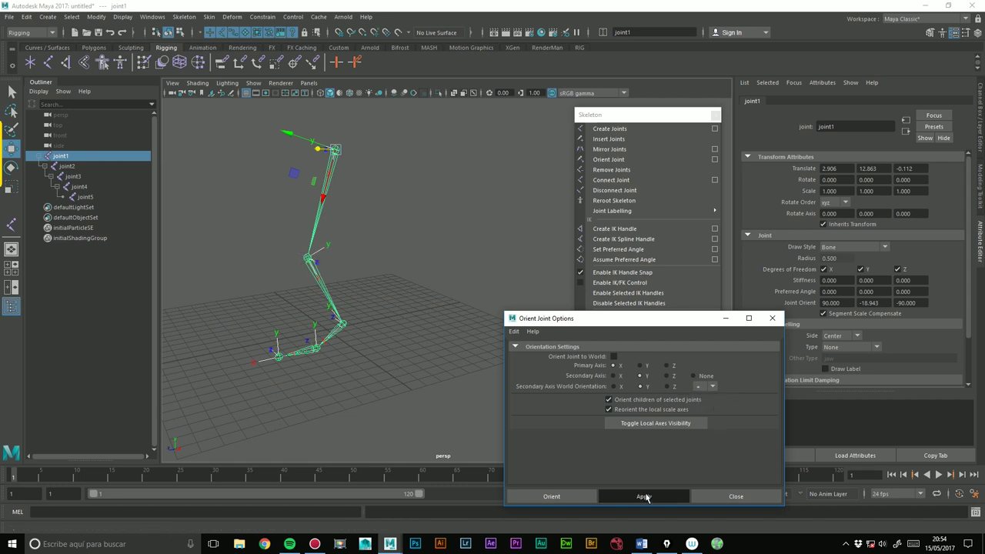
click(402, 298)
alt+drag(424, 296, 408, 285)
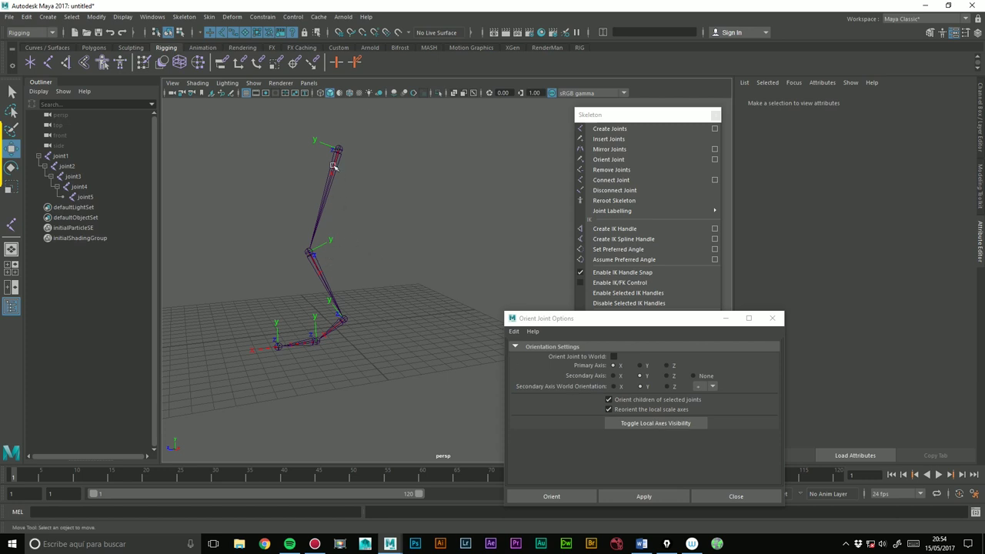
- Select joint1 and reapply the joint orientation to its chain
click(333, 163)
click(658, 494)
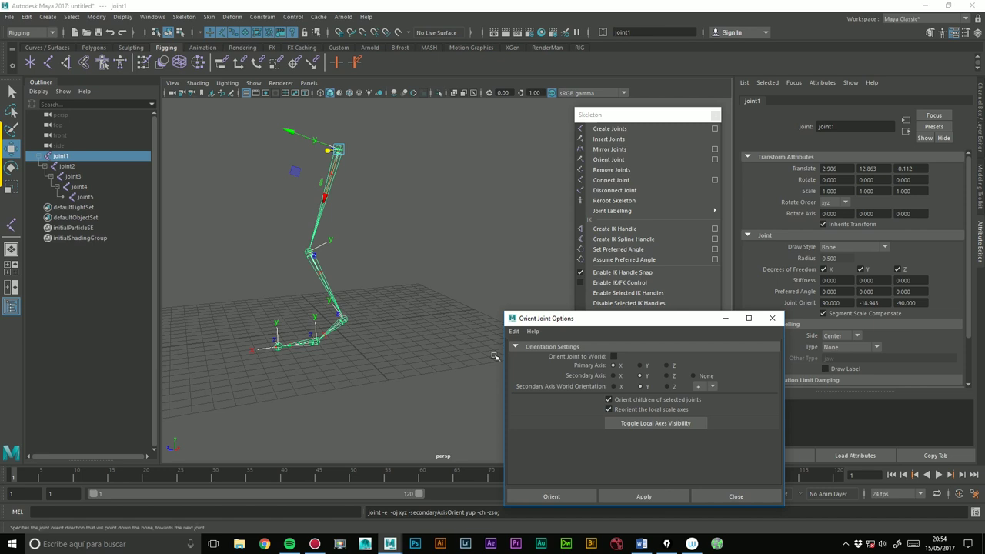
click(346, 241)
click(338, 148)
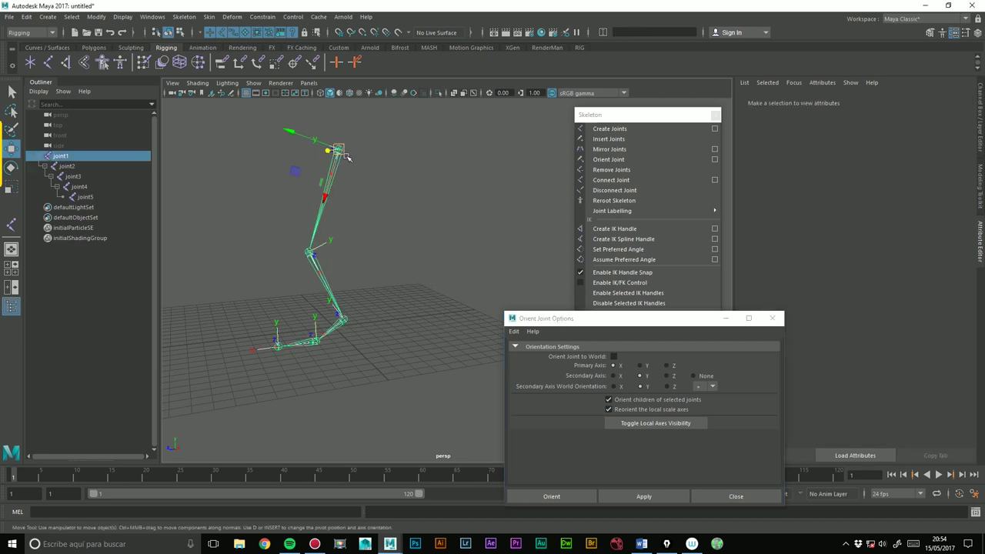
click(711, 389)
click(727, 385)
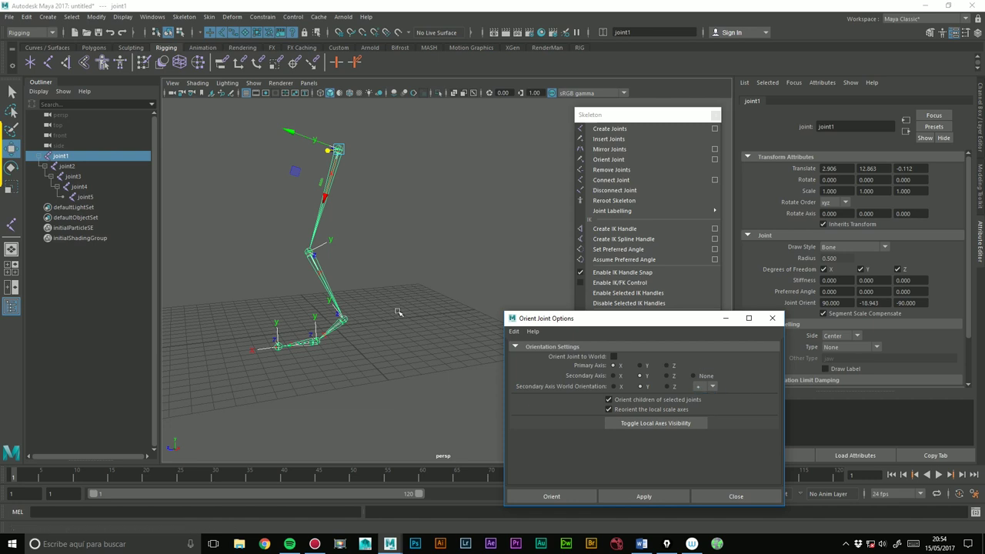
- Reorient the chain from joint1 with Secondary Axis World Orientation set to '-'
click(324, 251)
click(311, 252)
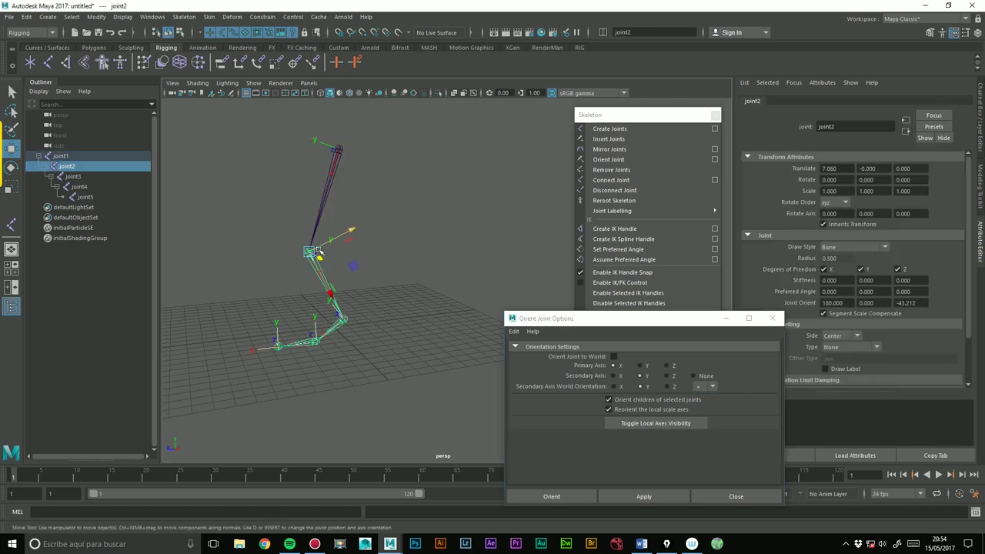
click(337, 163)
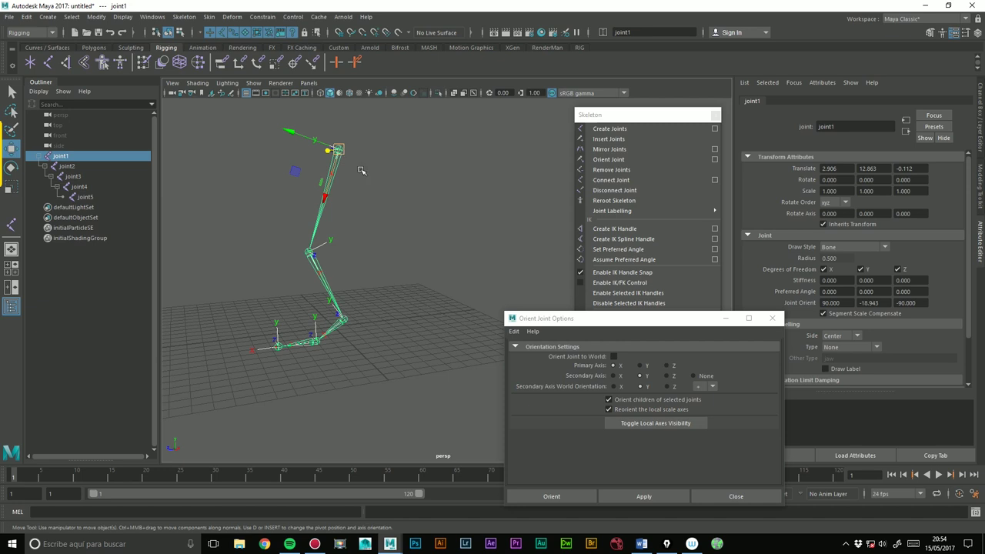
click(711, 386)
click(707, 409)
click(643, 496)
click(393, 233)
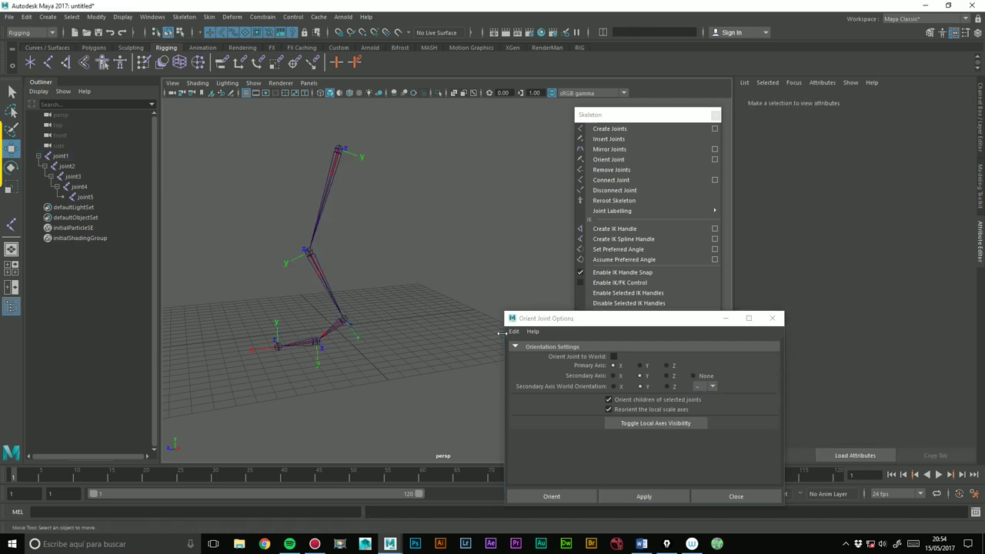
click(615, 404)
- Turn off child orienting and apply Orient Joint to joint1 through joint5 selected together
click(611, 400)
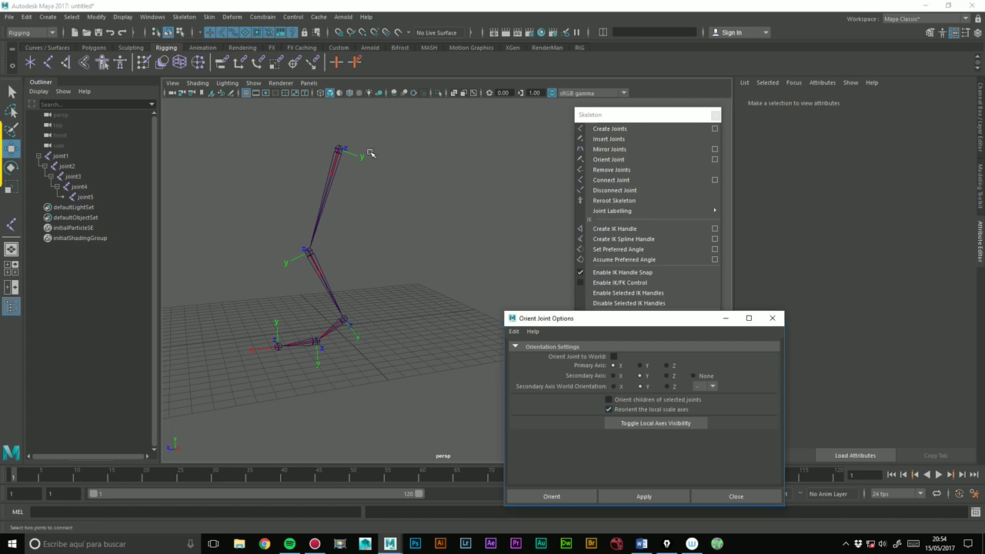
click(60, 155)
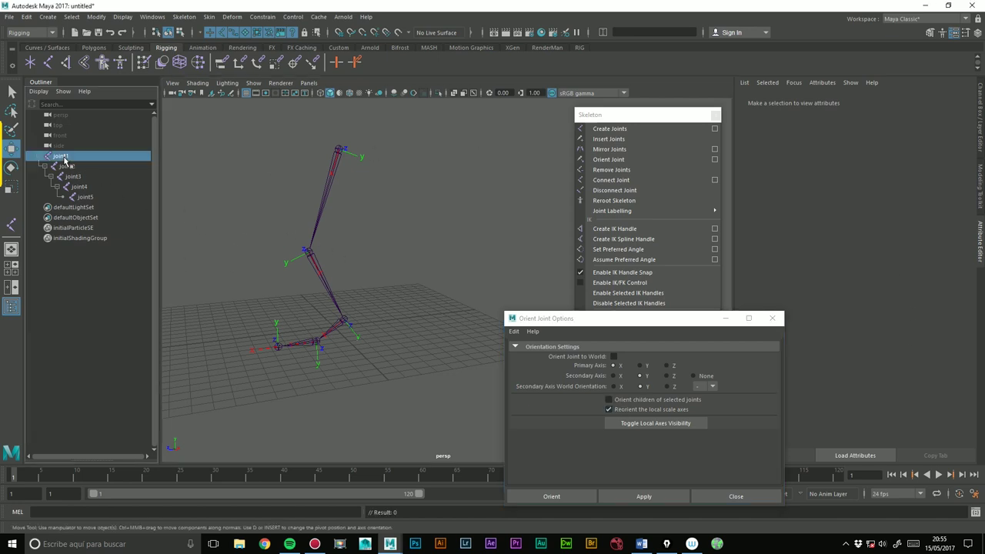
shift+click(79, 186)
shift+click(85, 197)
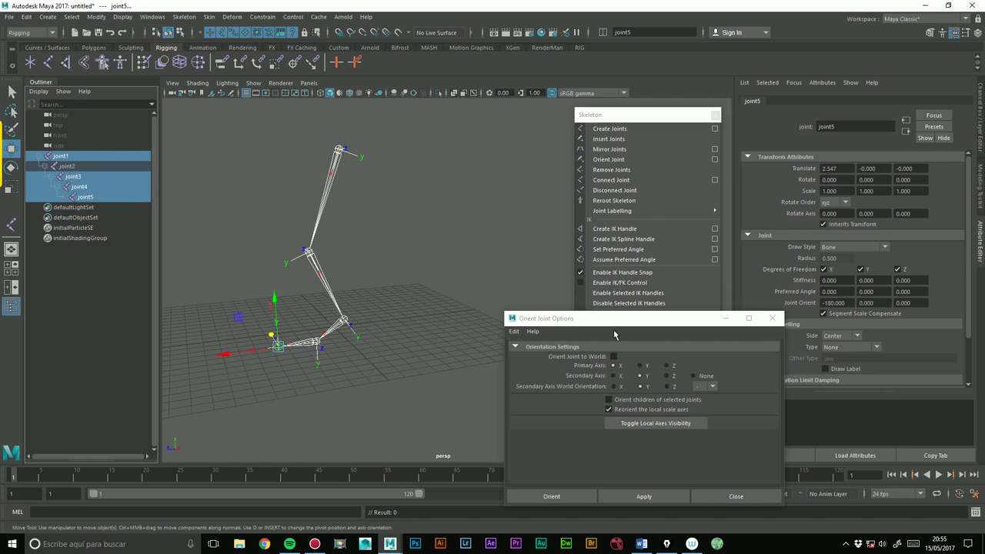
click(646, 497)
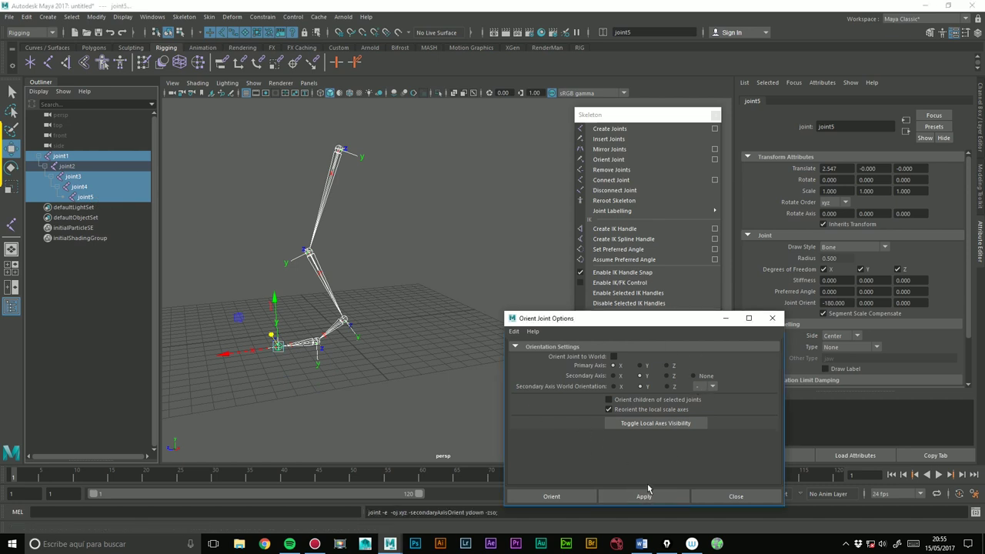
click(647, 497)
alt+drag(451, 262, 462, 265)
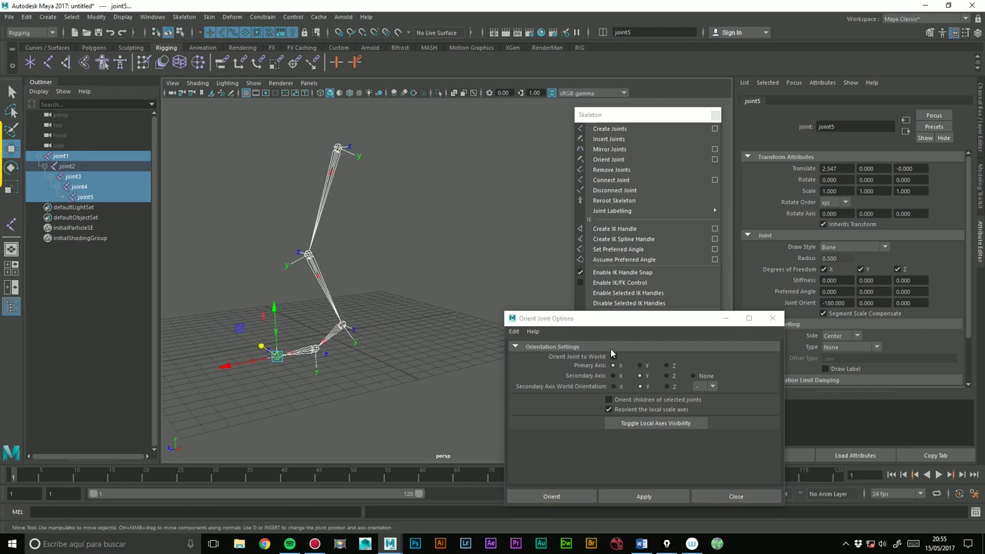
click(646, 494)
click(648, 495)
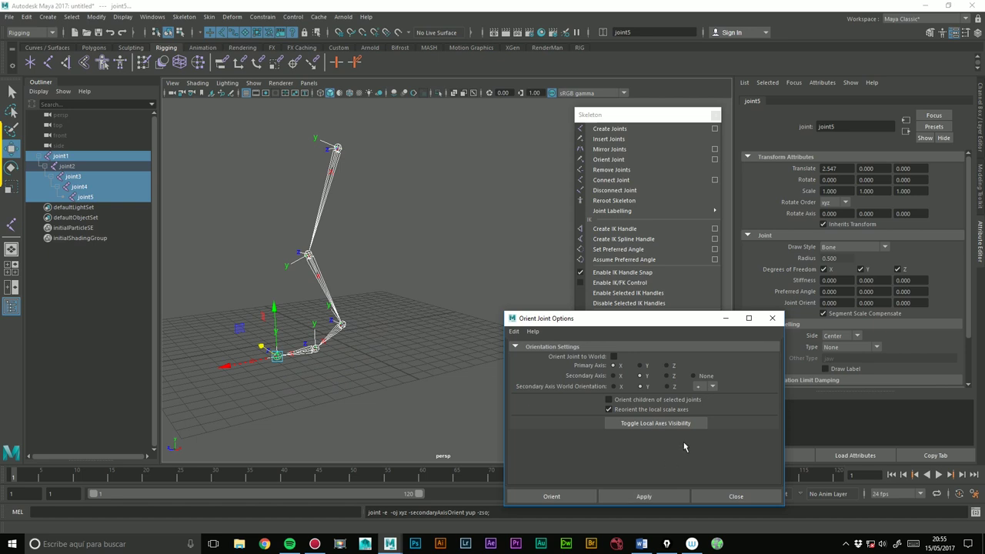
- Reorient with secondary axis '-', then reorient joint2 with '+' and select joint5
click(712, 397)
click(645, 496)
click(384, 284)
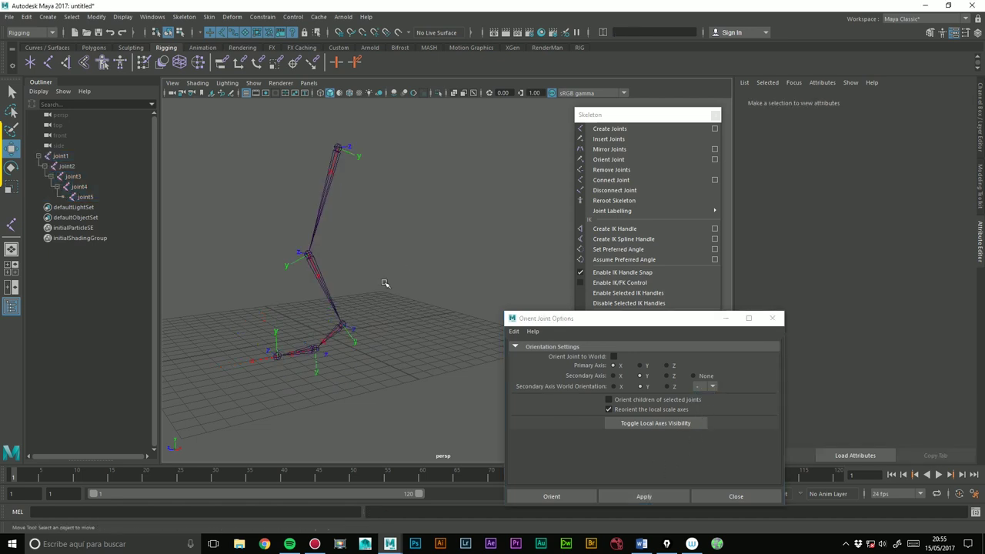
click(308, 254)
click(711, 387)
click(705, 393)
click(643, 495)
click(445, 394)
click(277, 355)
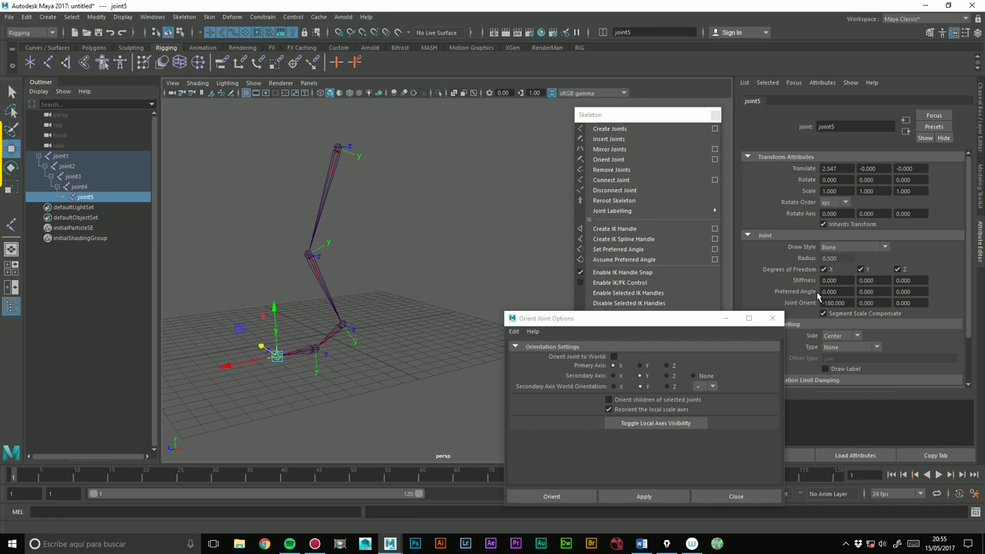
alt+drag(284, 362, 301, 360)
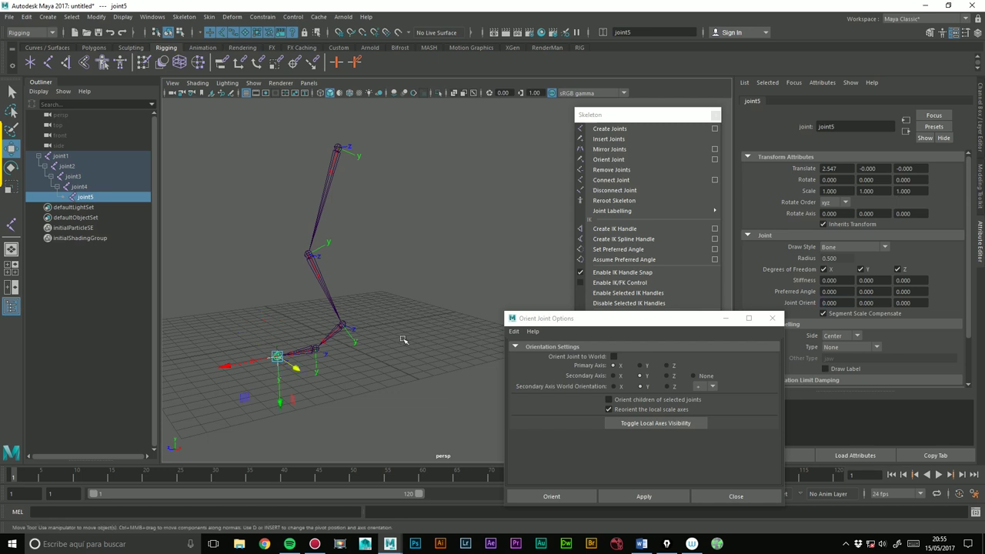
- Tumble to a front view, select joint1, and apply Orient Joint with secondary axis '-'
click(404, 314)
alt+drag(404, 314, 470, 327)
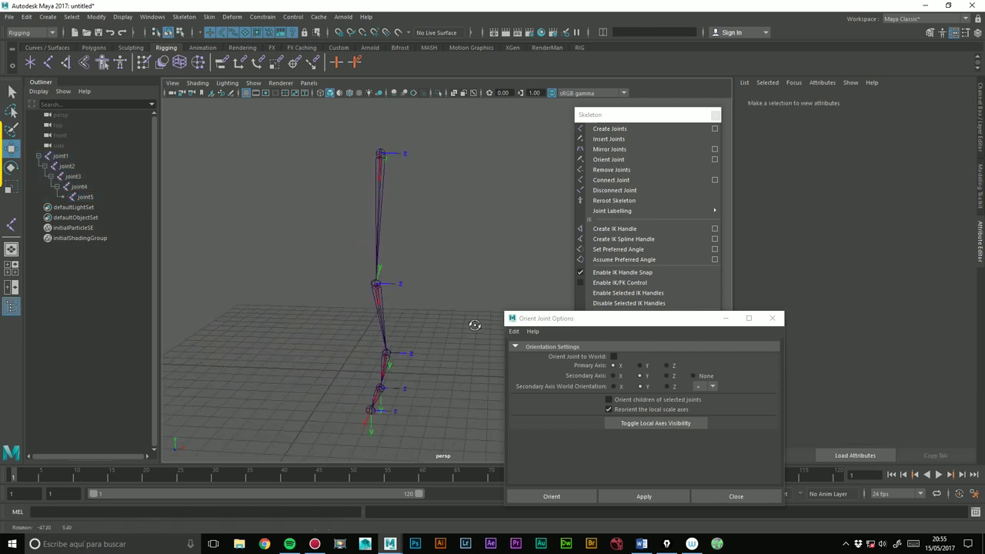
alt+drag(489, 200, 446, 202)
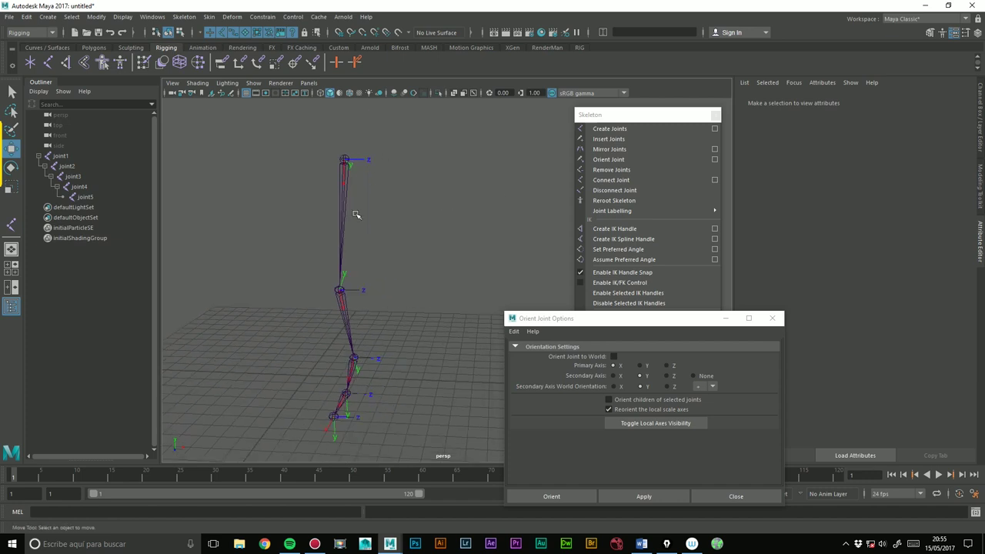
alt+drag(450, 269, 377, 260)
alt+drag(433, 285, 382, 292)
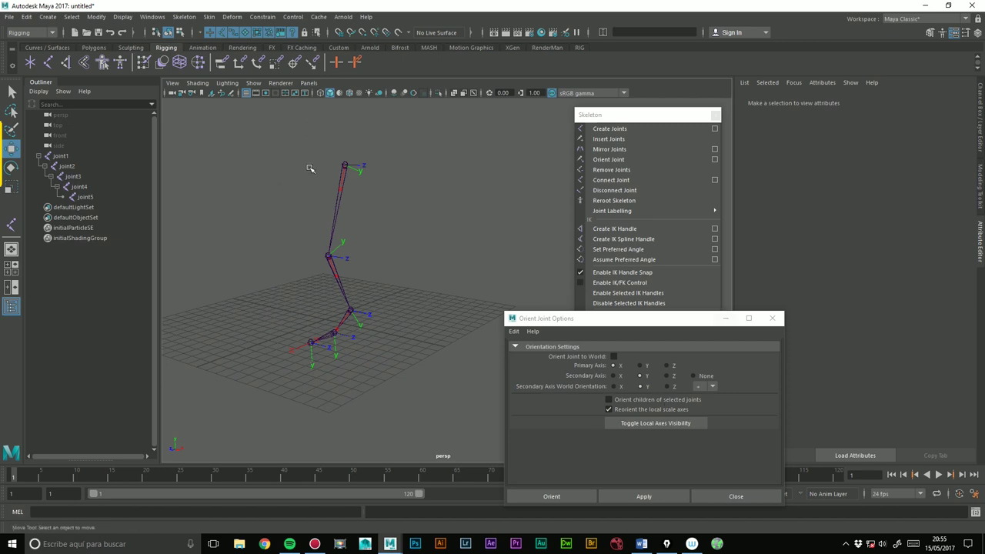
drag(199, 132, 448, 385)
click(712, 385)
click(701, 407)
click(656, 496)
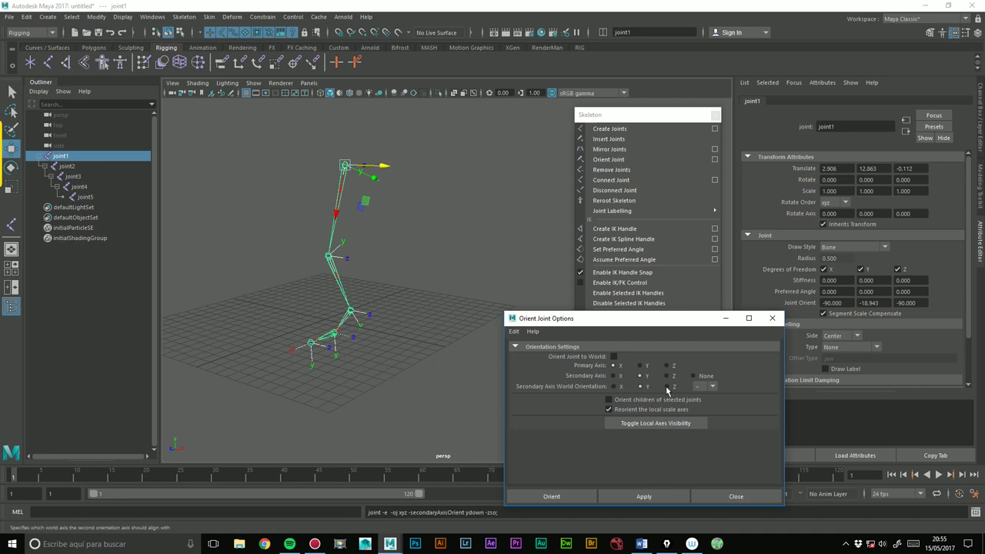
- Reorient joint1 with the secondary world axis set to '+'
click(462, 230)
click(345, 167)
click(710, 386)
click(702, 397)
click(644, 496)
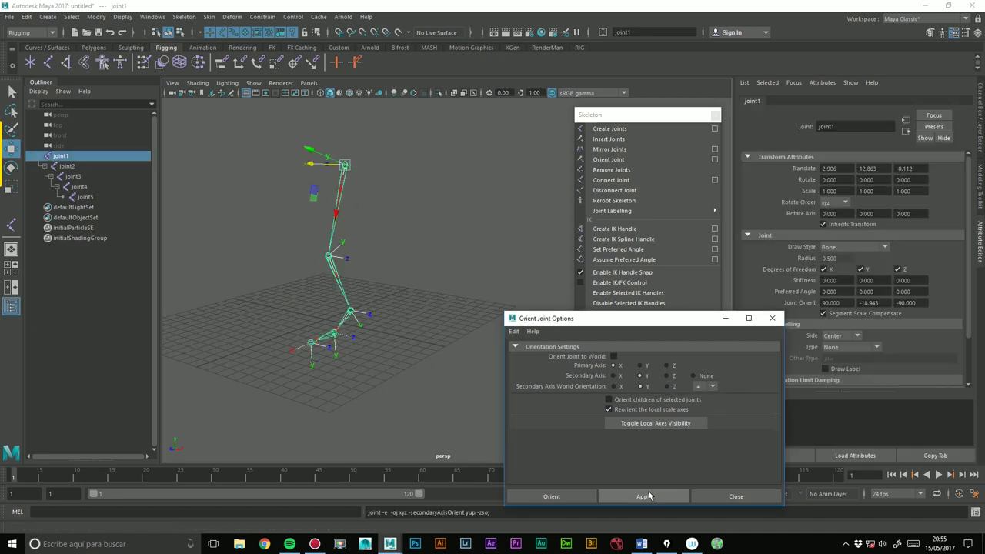
- Reorient joint2 with the secondary world axis set to '-'
click(350, 311)
click(333, 333)
key(Up)
click(440, 363)
click(328, 256)
click(711, 386)
click(705, 407)
click(641, 496)
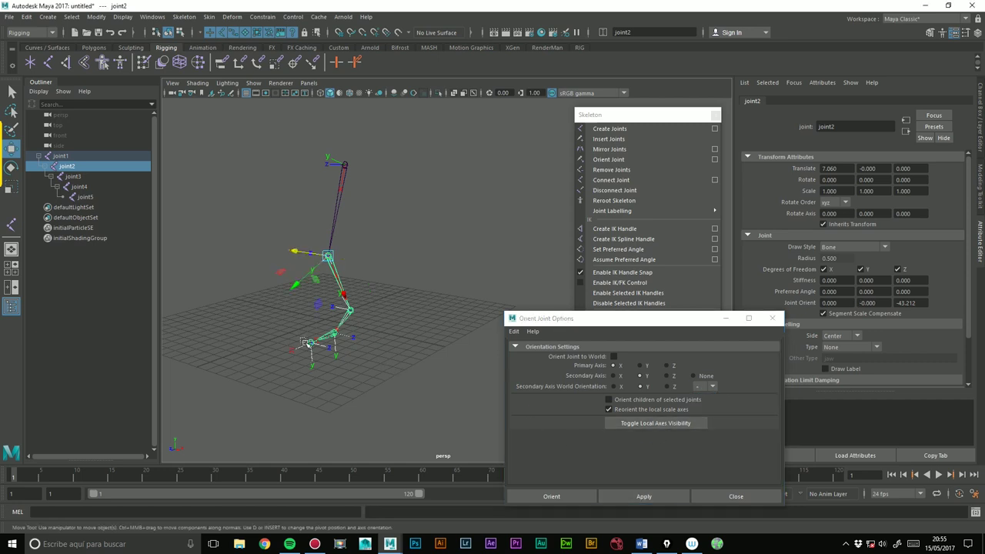
- Select joint3 and apply the joint orientation to it
click(84, 197)
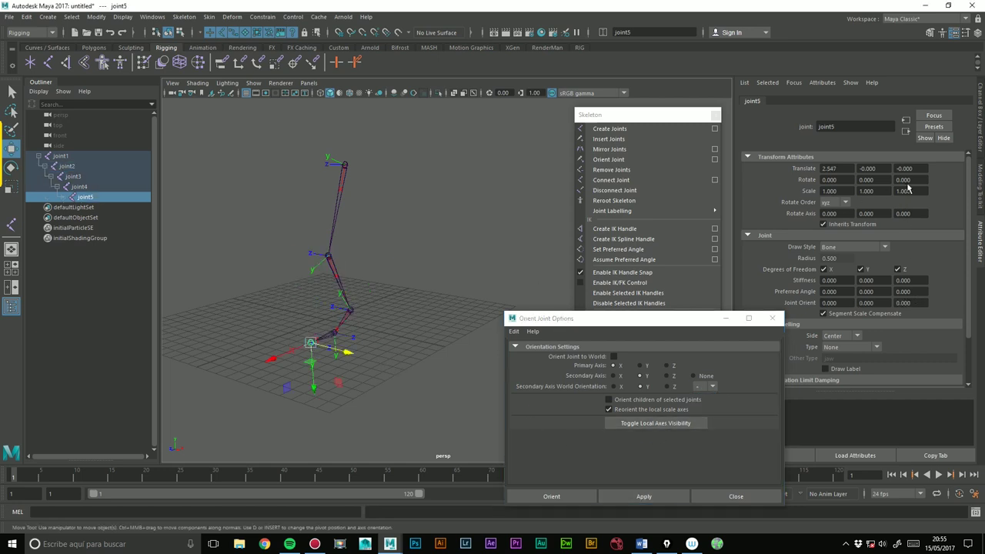
click(425, 293)
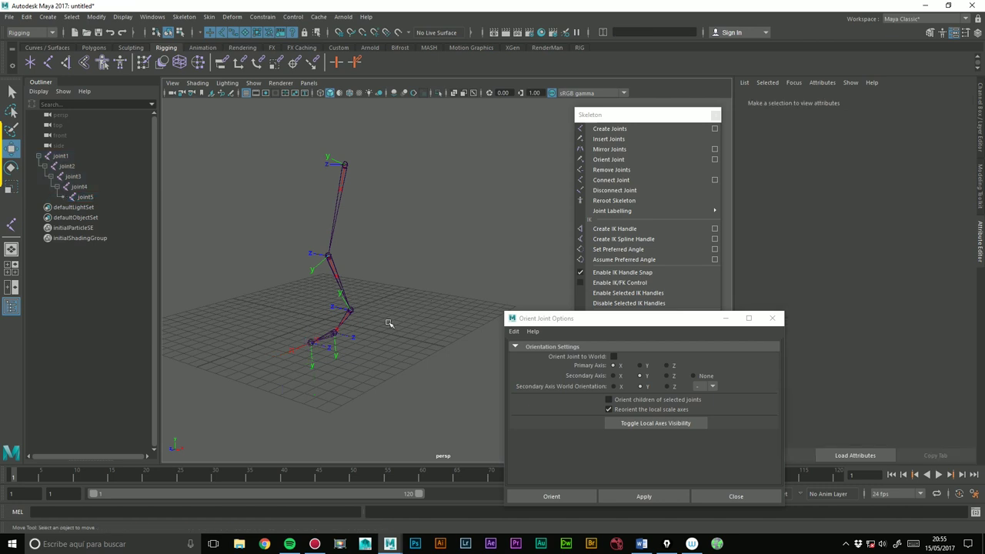
click(310, 342)
click(345, 350)
click(326, 324)
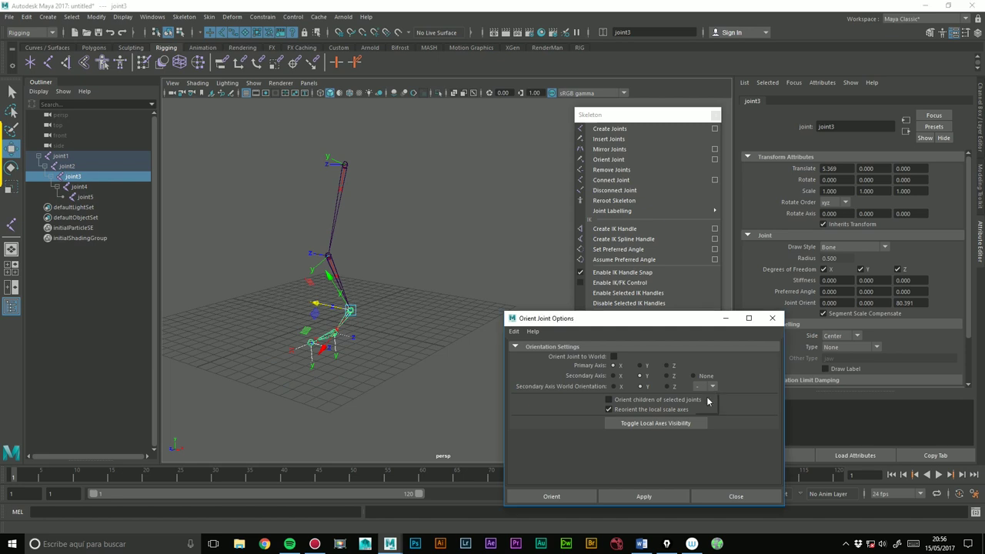
click(643, 497)
- Orient joint4 with secondary axis '-', then reorient it with '+'
click(389, 368)
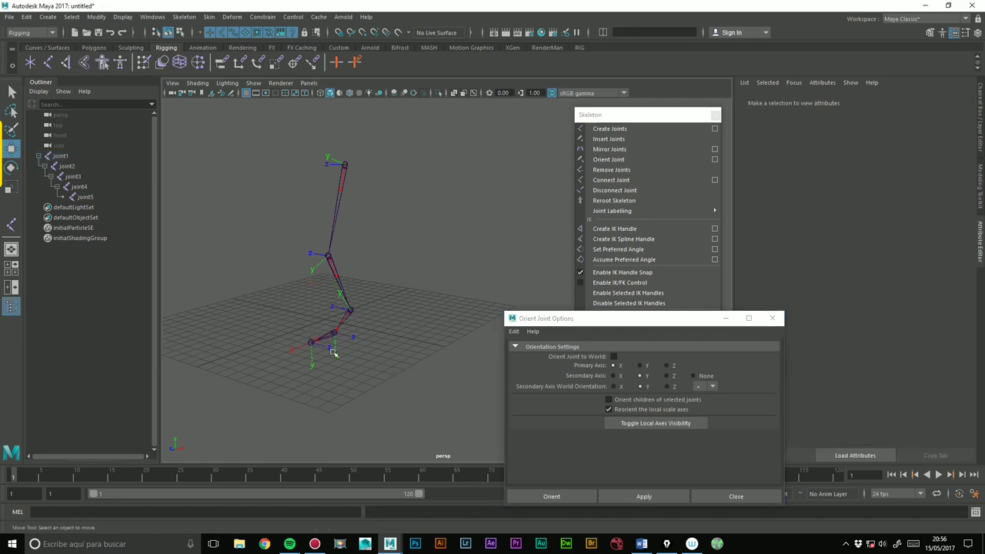
click(333, 335)
click(712, 386)
click(707, 401)
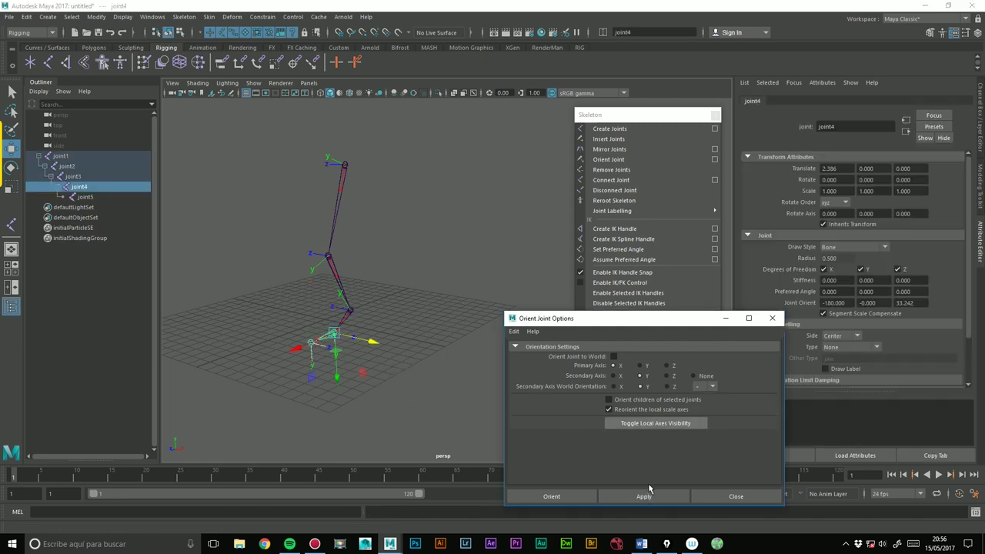
click(388, 320)
mouse_move(388, 320)
alt+mouse_down()
mouse_move(337, 323)
mouse_move(429, 220)
mouse_move(413, 214)
mouse_move(282, 264)
alt+mouse_up()
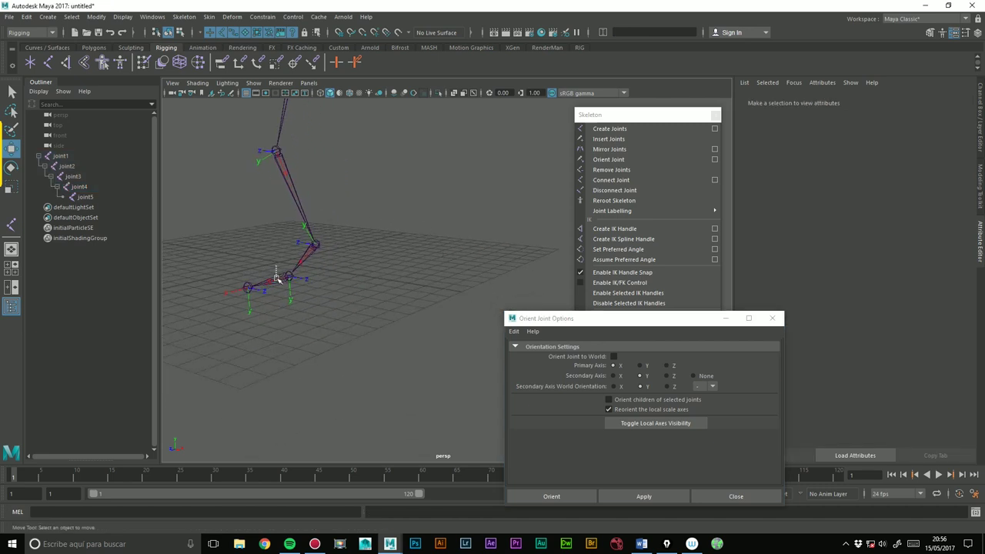
click(286, 274)
click(654, 495)
click(710, 387)
click(708, 400)
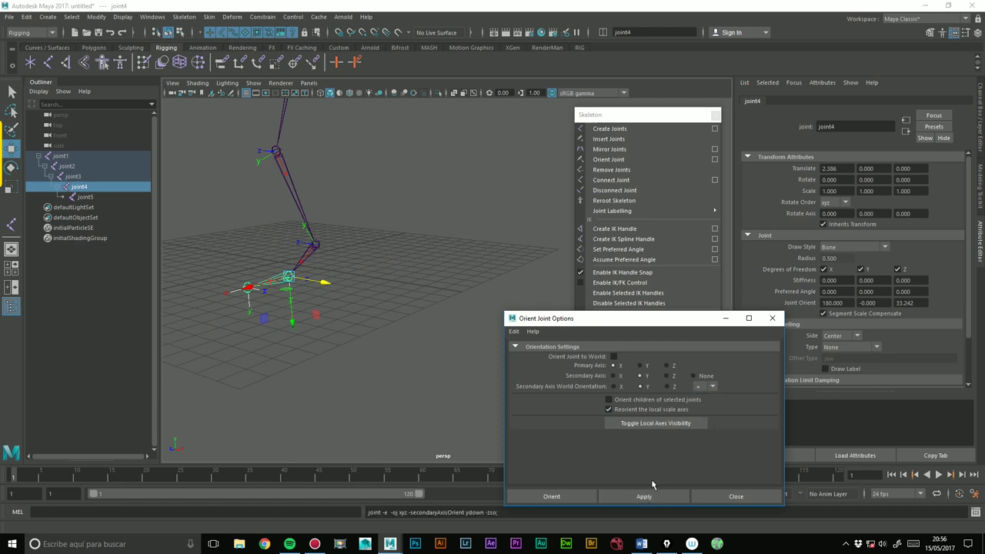
click(652, 496)
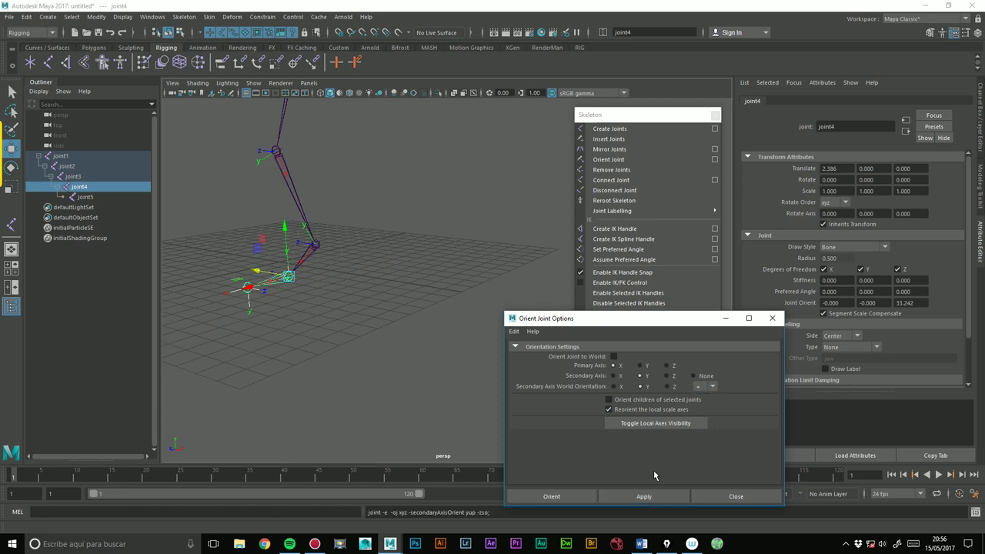
- Set joint5's Joint Orient X from 180 to 0 and close Orient Joint Options
click(247, 286)
double_click(832, 302)
text(0)
key(Return)
mouse_move(375, 156)
alt+mouse_down()
mouse_move(383, 272)
mouse_move(488, 213)
mouse_move(453, 254)
mouse_move(454, 269)
mouse_move(431, 272)
mouse_move(440, 257)
mouse_move(477, 262)
alt+mouse_up()
click(454, 254)
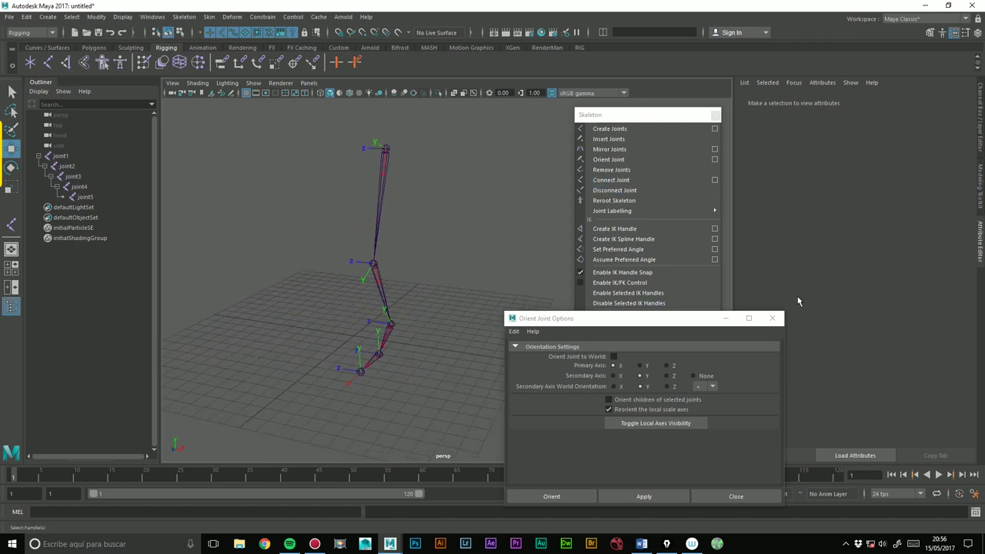
click(773, 318)
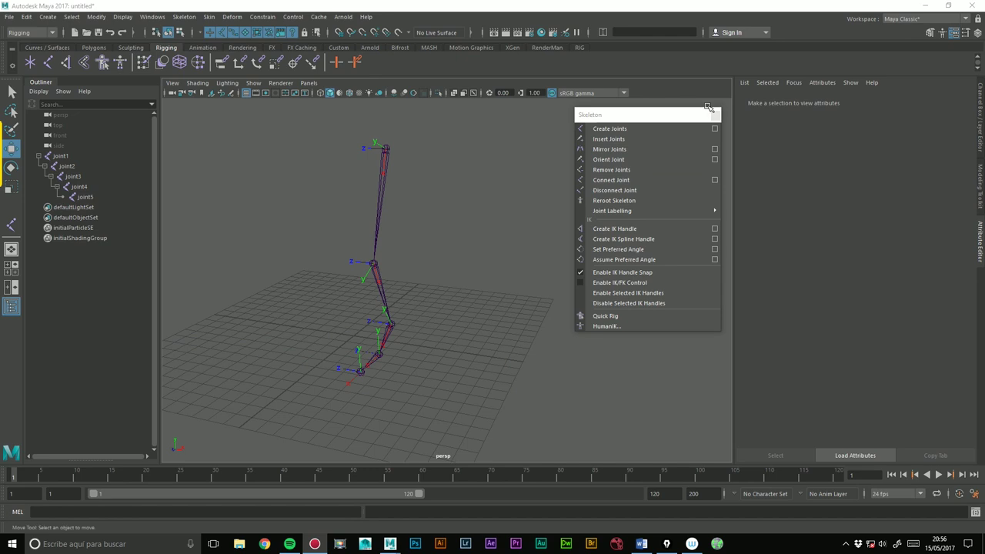
- Select joint1, pick-walk down to joint2, and delete joint2 through joint5
alt+drag(405, 281, 389, 270)
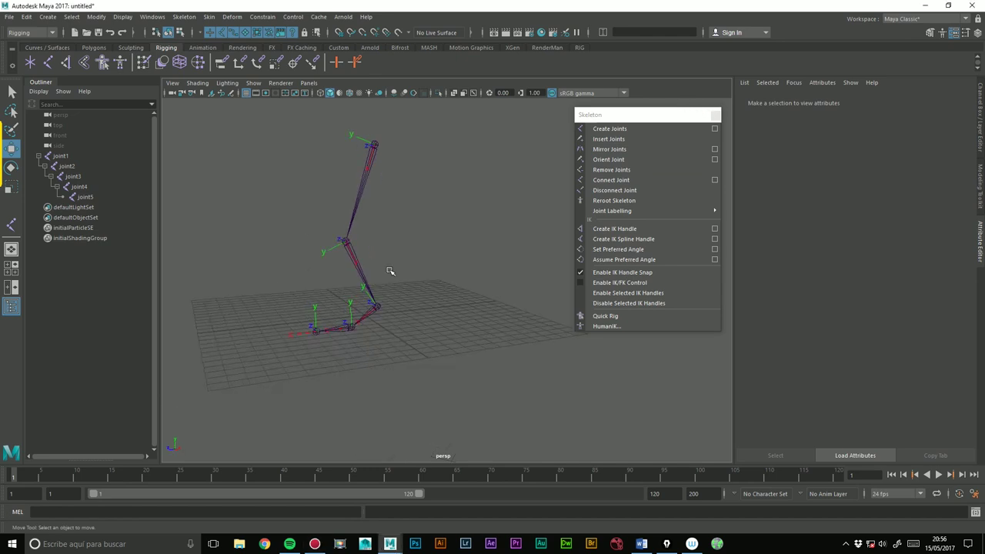
alt+middle_drag(330, 213, 390, 224)
alt+right_drag(390, 224, 364, 164)
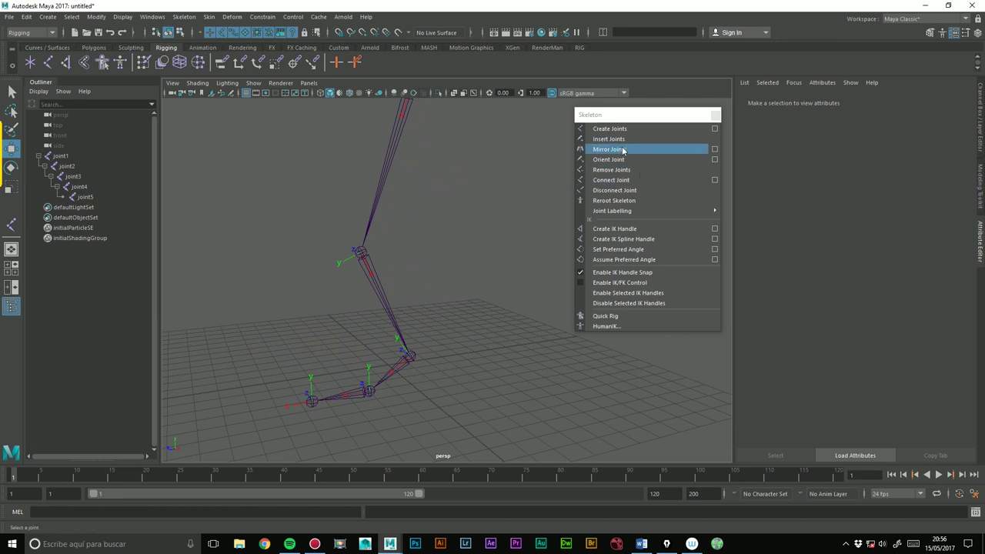
click(627, 171)
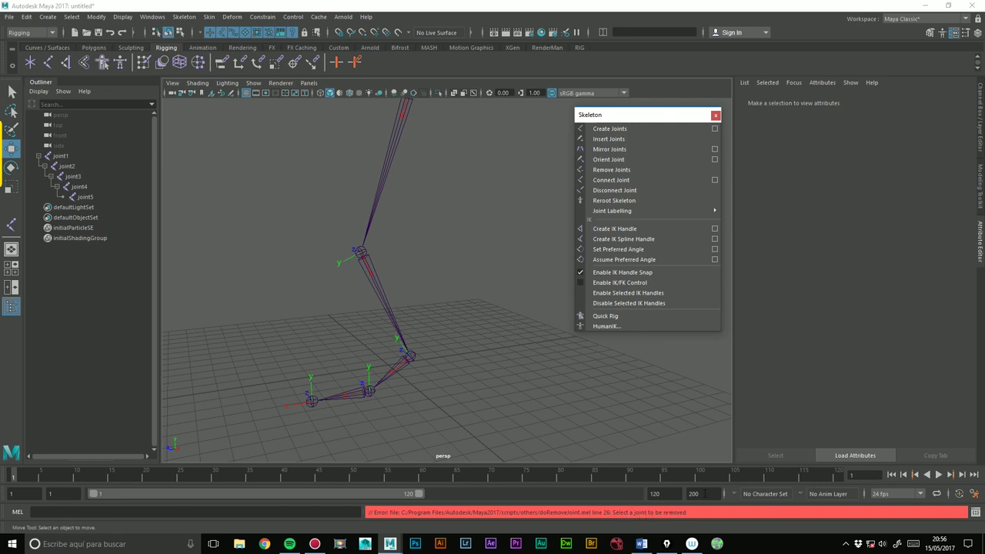
click(366, 262)
key(Down)
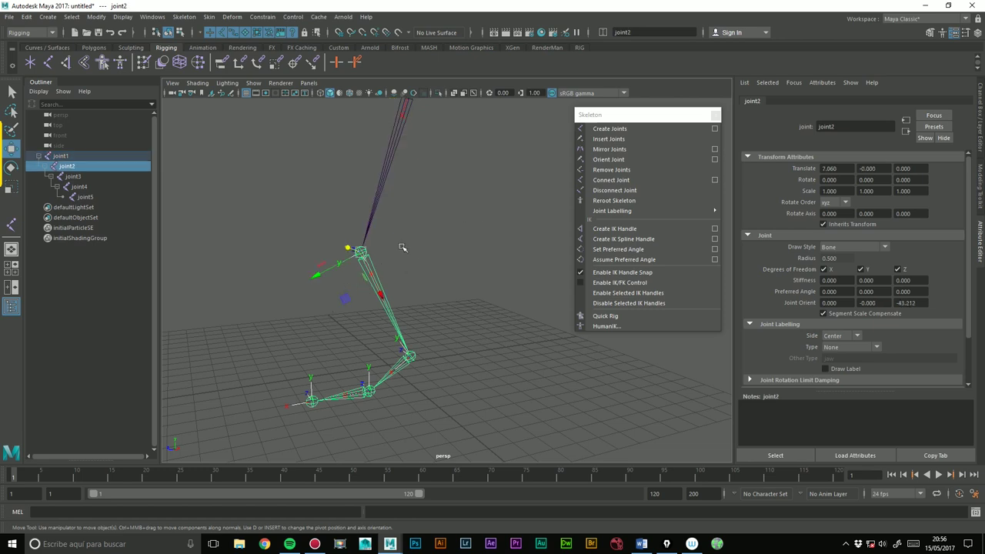
key(Delete)
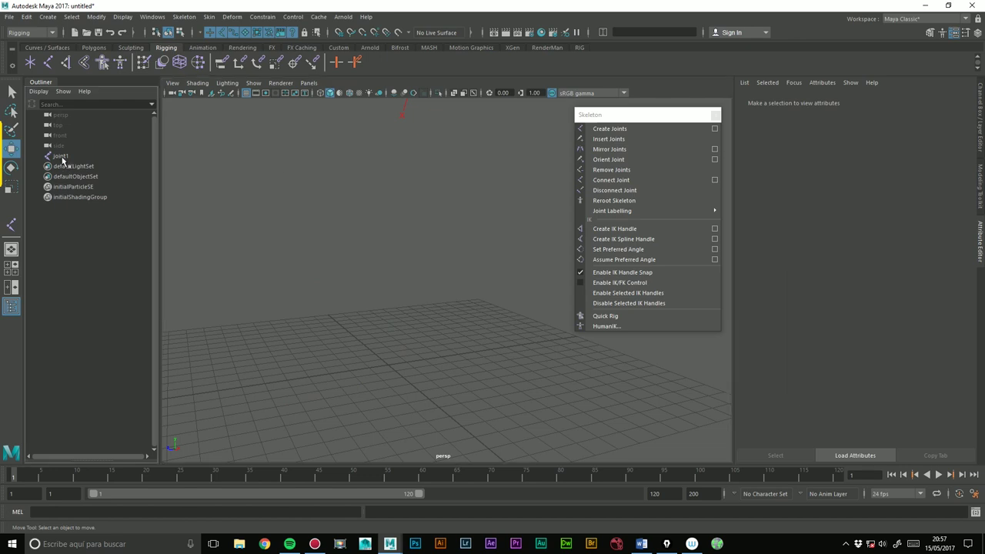
- Undo the chain deletion, then try removing joint2 and undo that removal
key(ctrl+z)
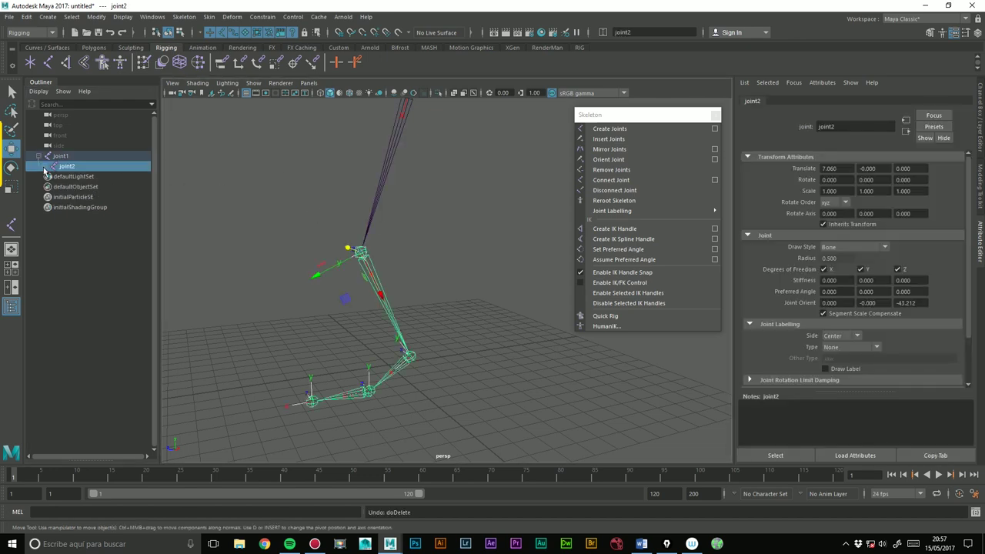
click(52, 166)
click(411, 244)
click(371, 271)
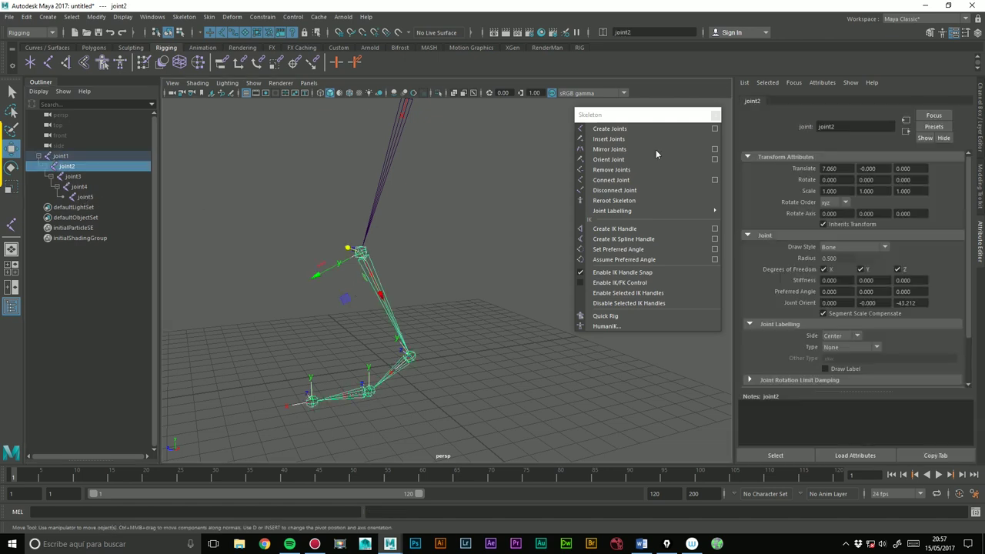
click(611, 170)
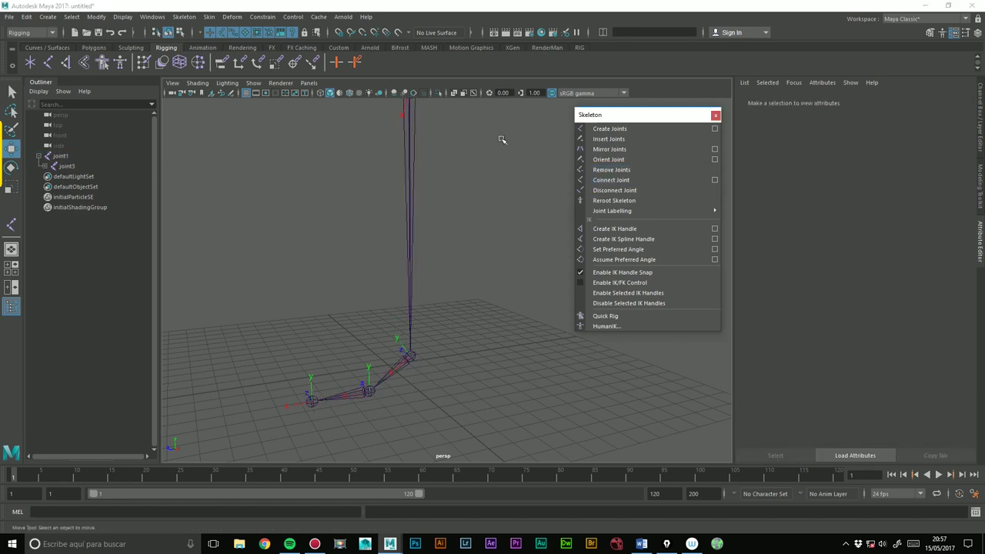
alt+drag(474, 166, 452, 201)
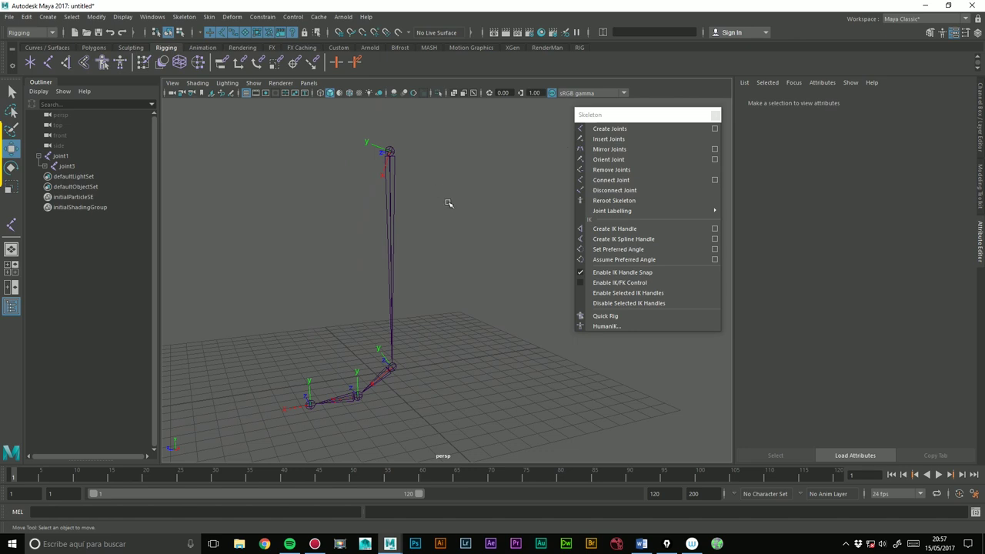
key(ctrl+z)
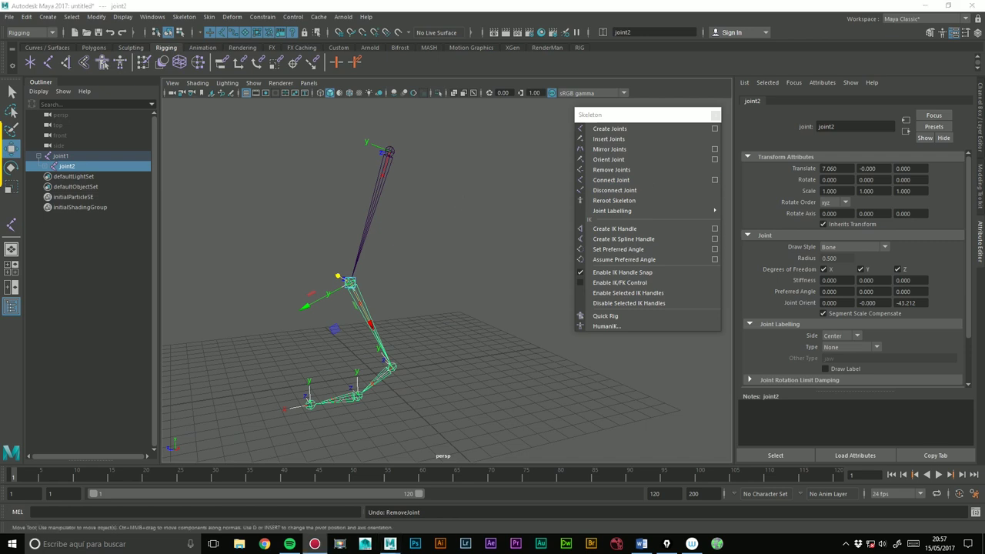
- Switch the viewport to the Right side view and zoom in on the leg
click(280, 199)
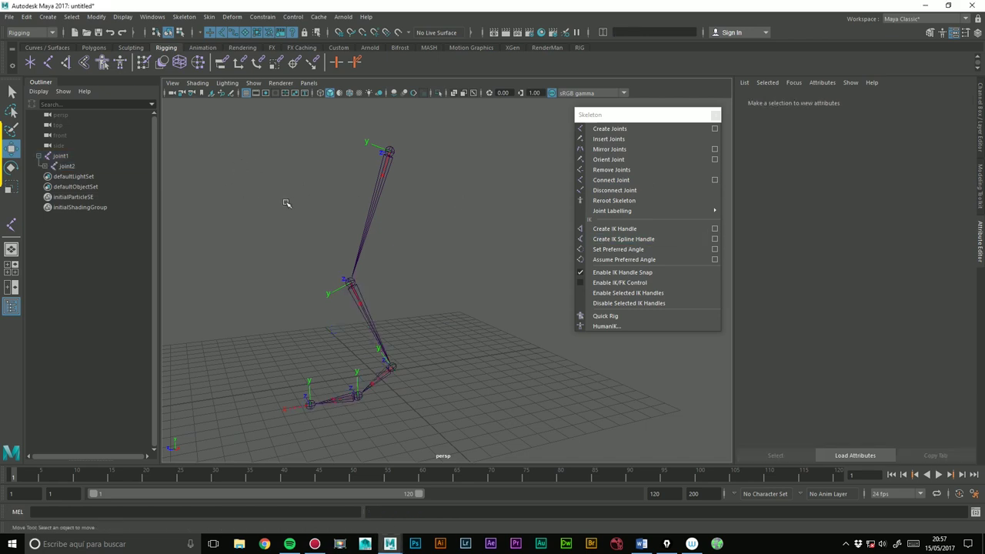
key(space)
drag(410, 243, 453, 241)
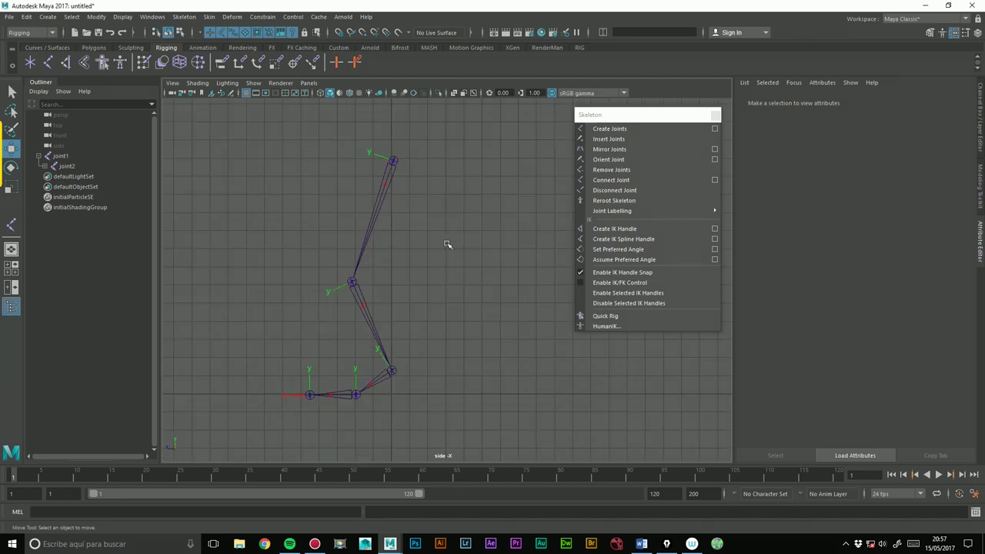
scroll(345, 286, up, 2)
- Place joint6 and joint7 to the right of the leg with the Joint Tool
alt+middle_drag(362, 274, 345, 276)
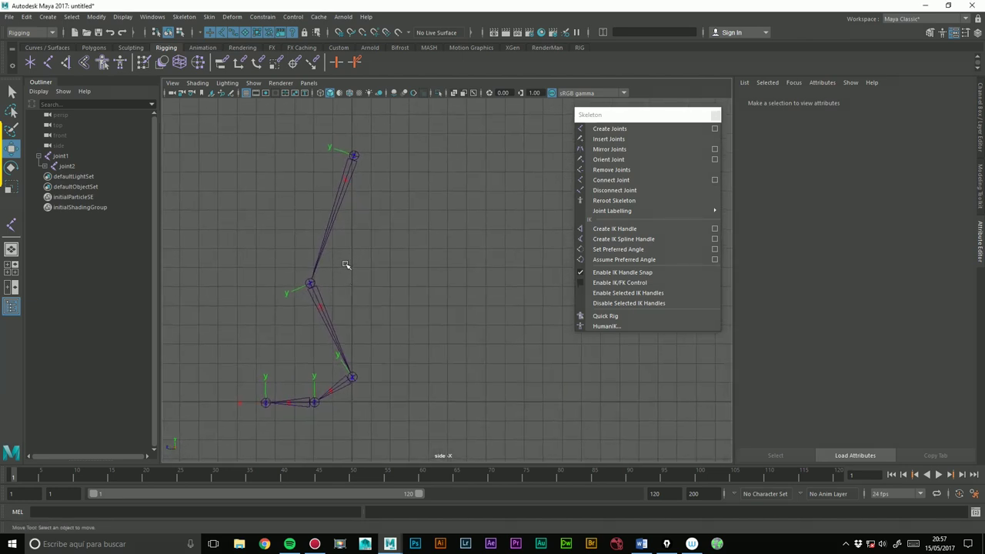
key(y)
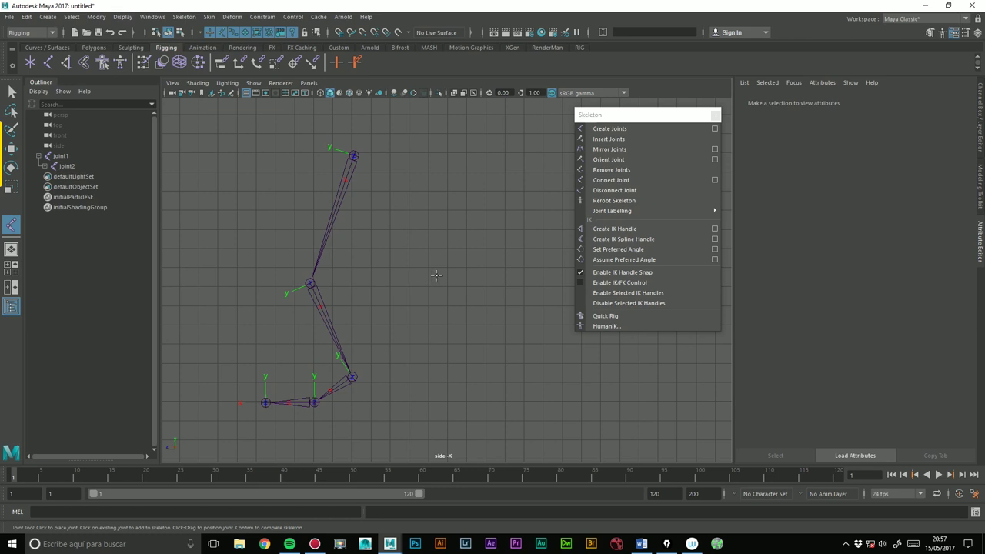
click(429, 282)
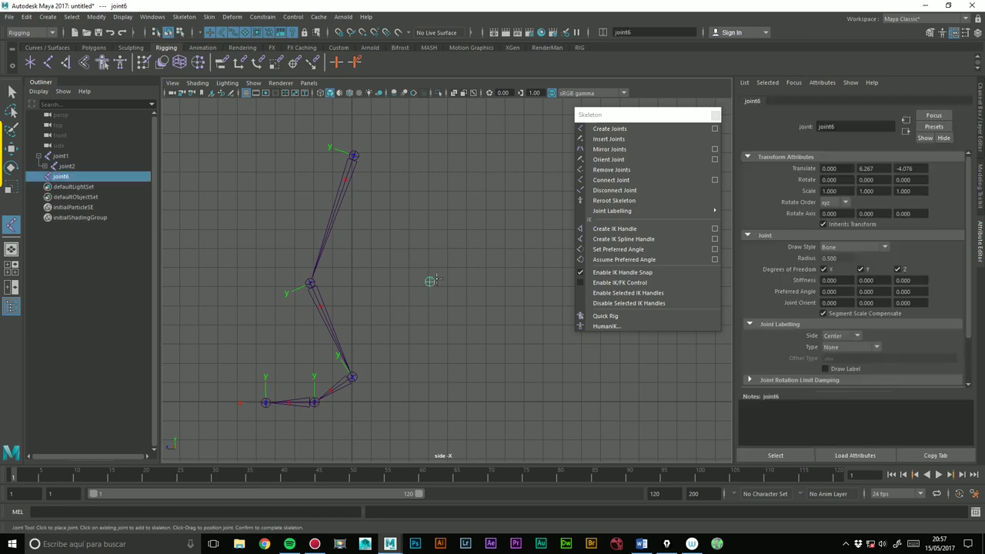
key(w)
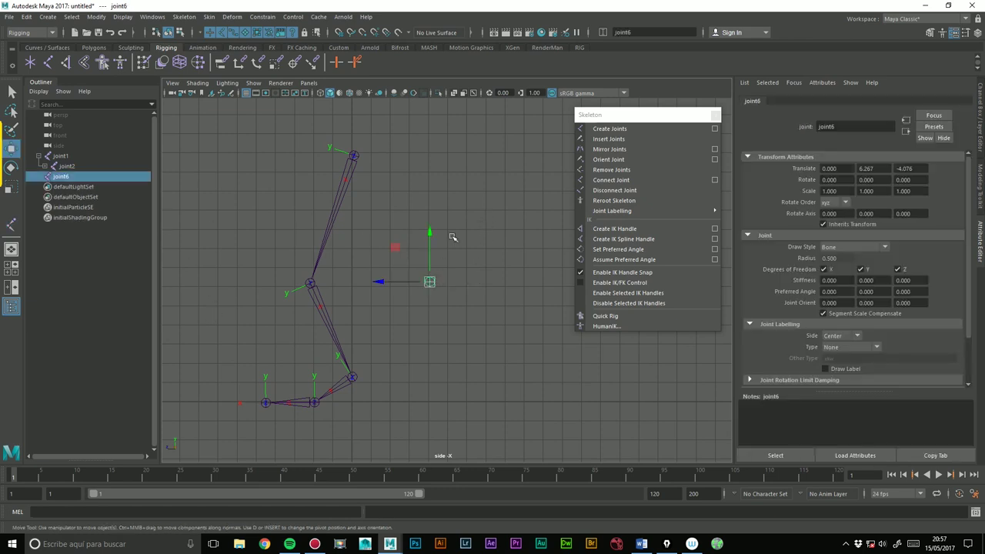
click(51, 64)
click(510, 282)
key(w)
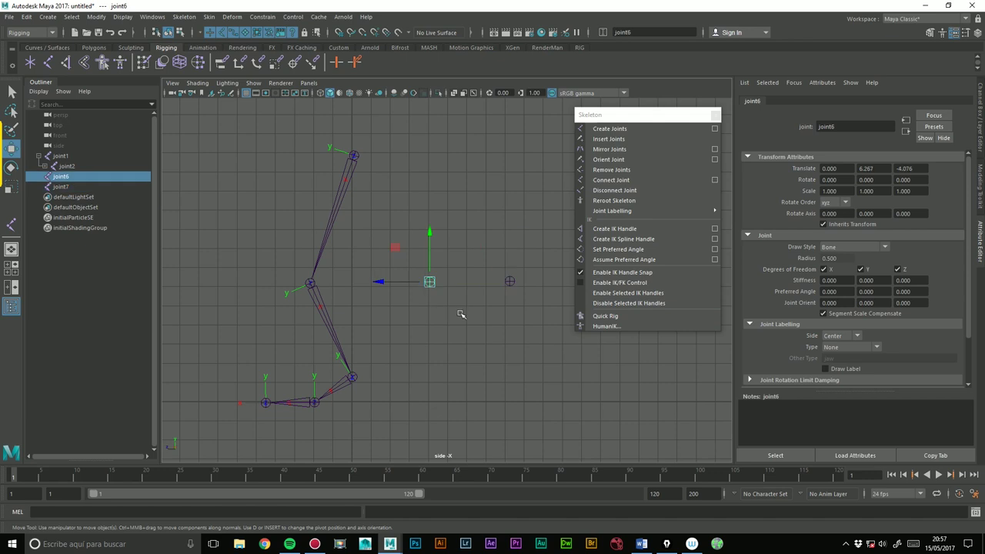
- Parent joint7 under joint6 with the P shortcut
drag(507, 267, 515, 280)
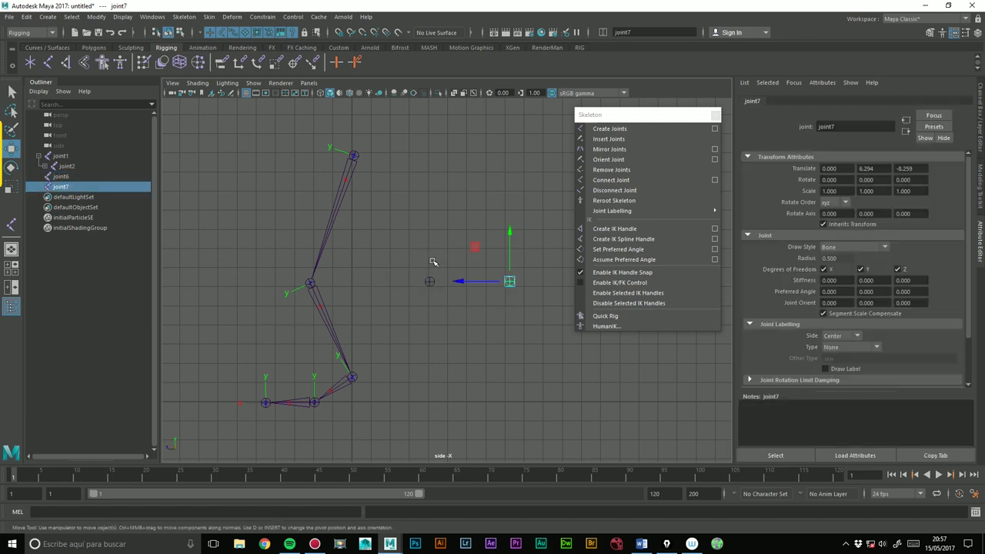
shift+click(430, 282)
key(p)
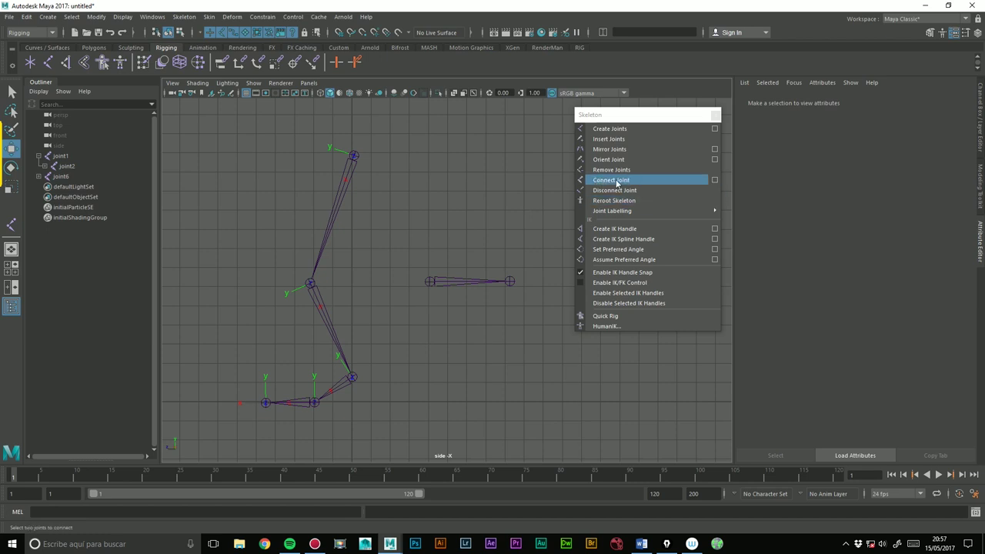
- Connect joint6 onto joint2 through Connect Joint Options, then undo the connection
click(714, 180)
drag(642, 322, 725, 300)
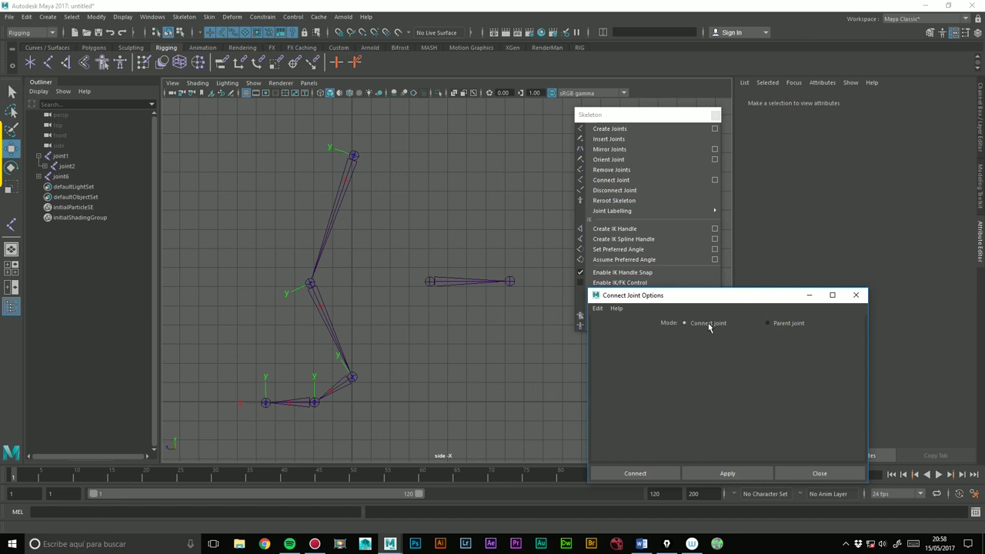
click(425, 280)
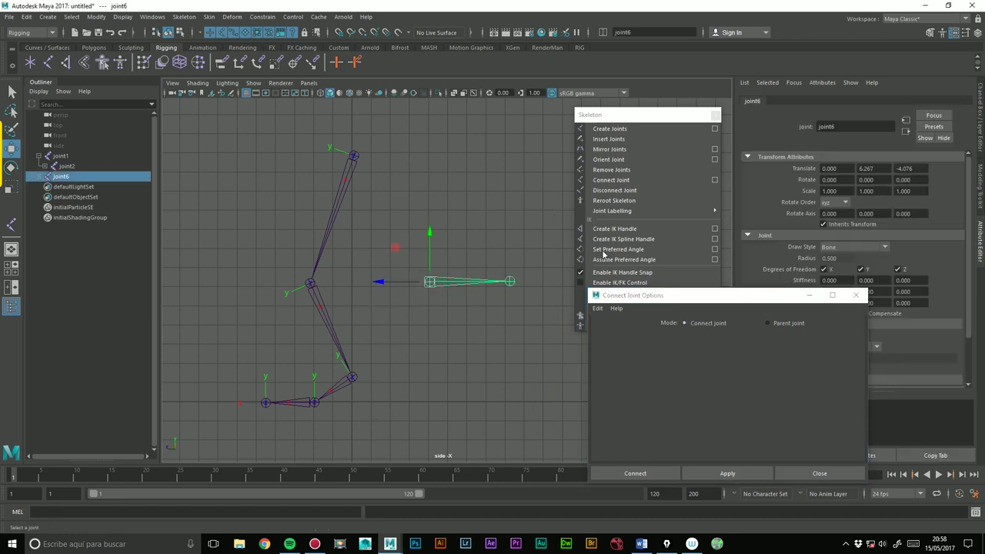
shift+click(314, 284)
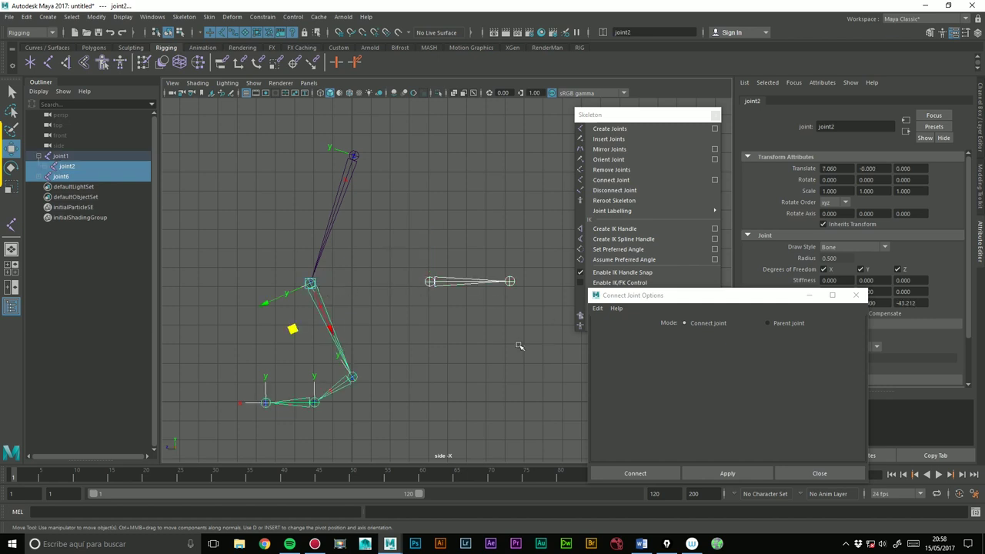
click(727, 473)
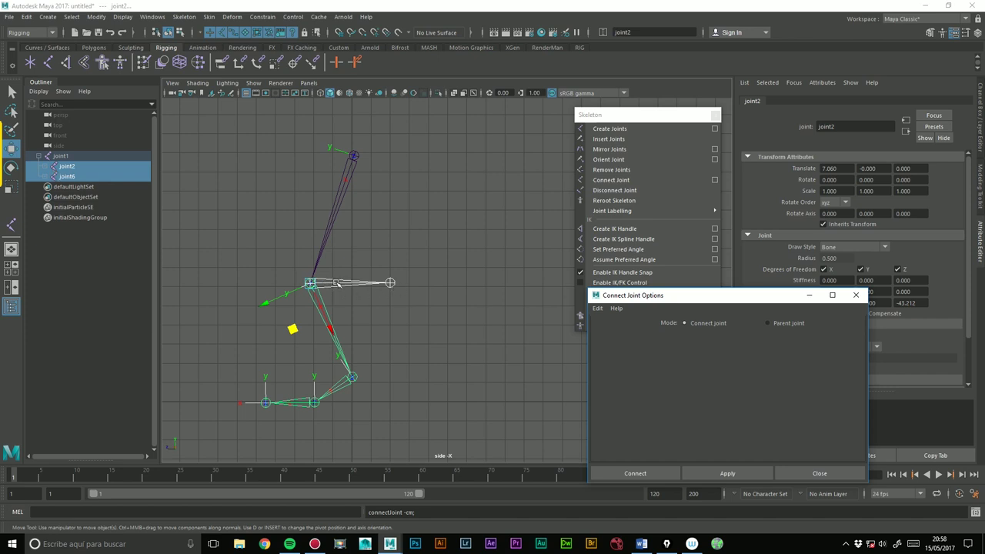
click(411, 325)
key(ctrl+z)
key(ctrl+z)
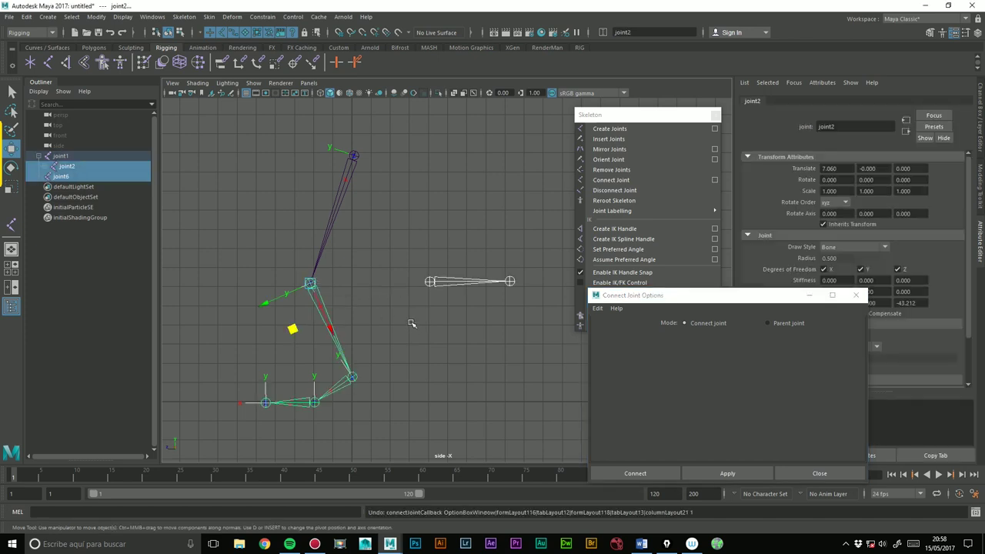
key(ctrl+z)
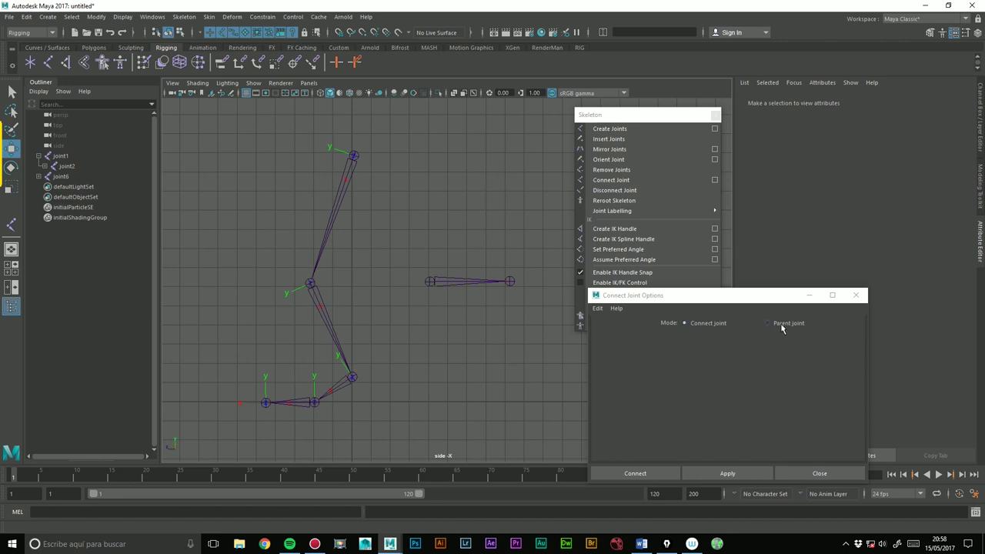
- Parent joint6 under joint2 with Connect Joint, keeping its position
click(430, 286)
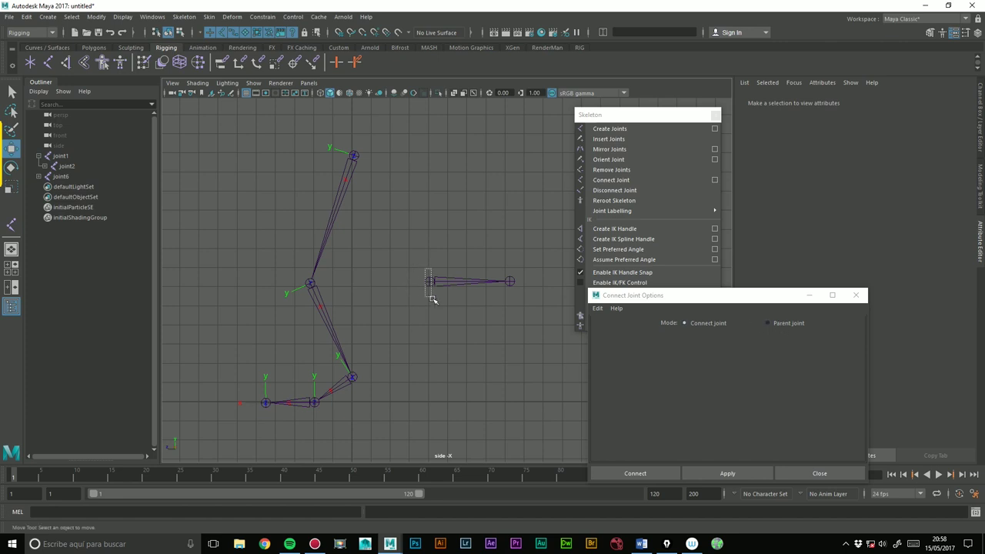
shift+click(324, 284)
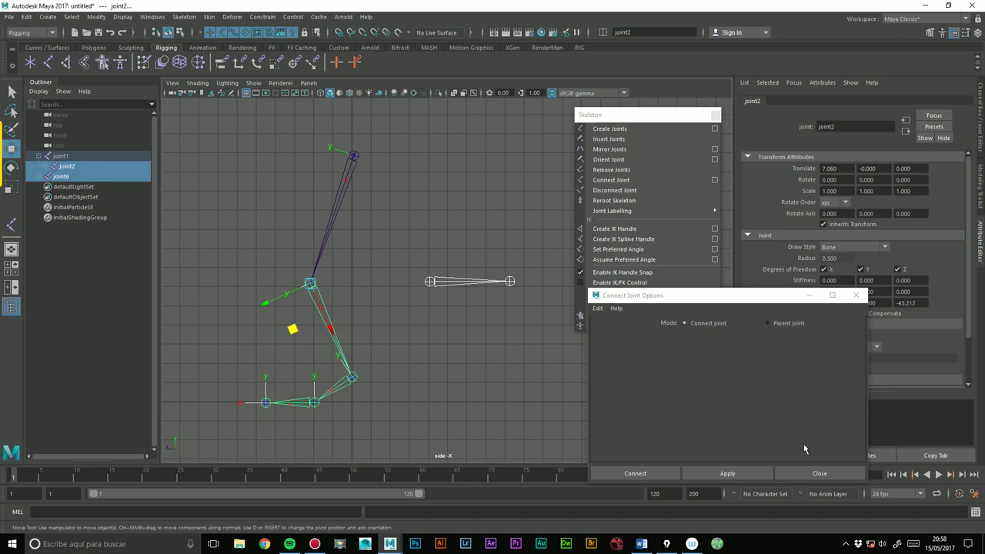
click(728, 474)
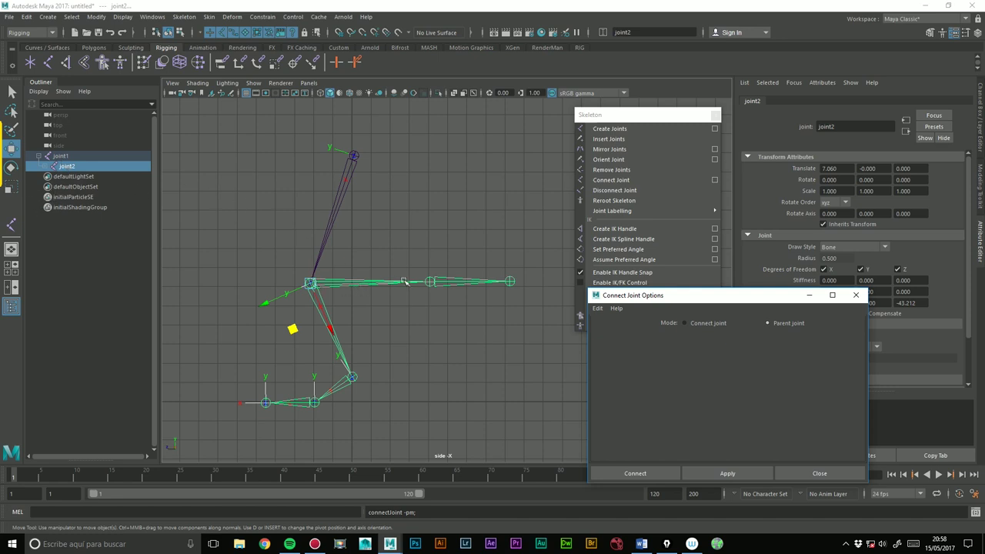
click(356, 267)
click(310, 283)
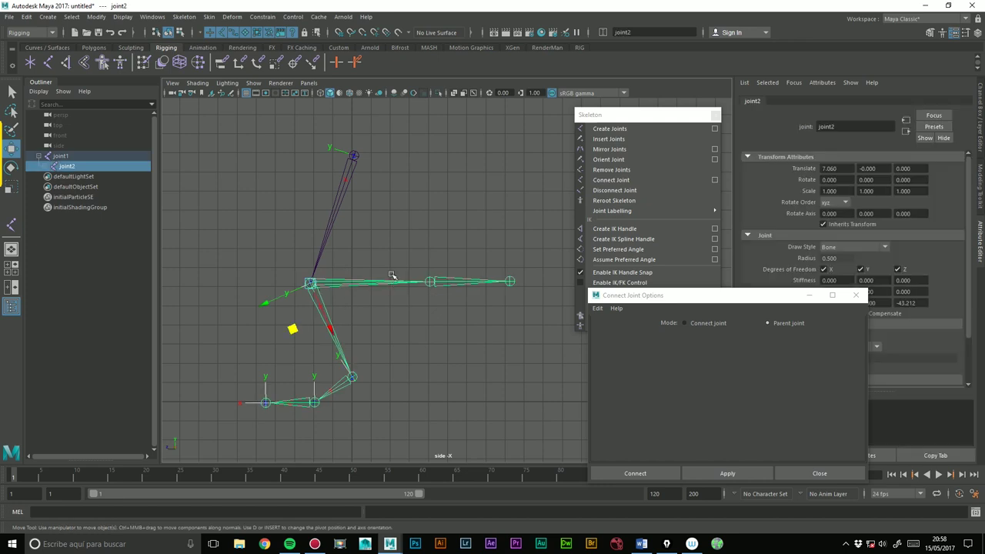
click(446, 227)
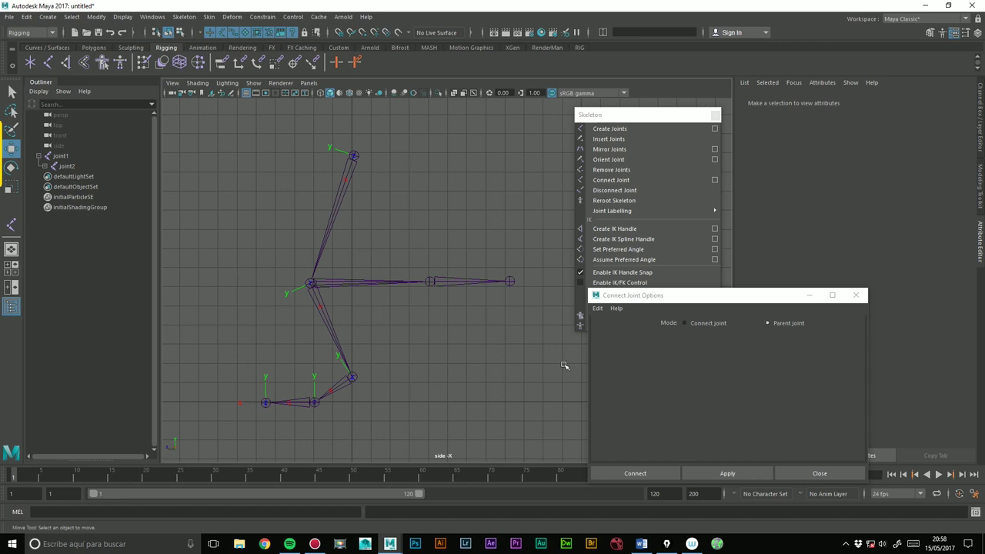
- Undo the joint6 attachment and close the Connect Joint Options window
key(ctrl+z)
key(shift+z)
key(ctrl+z)
click(444, 354)
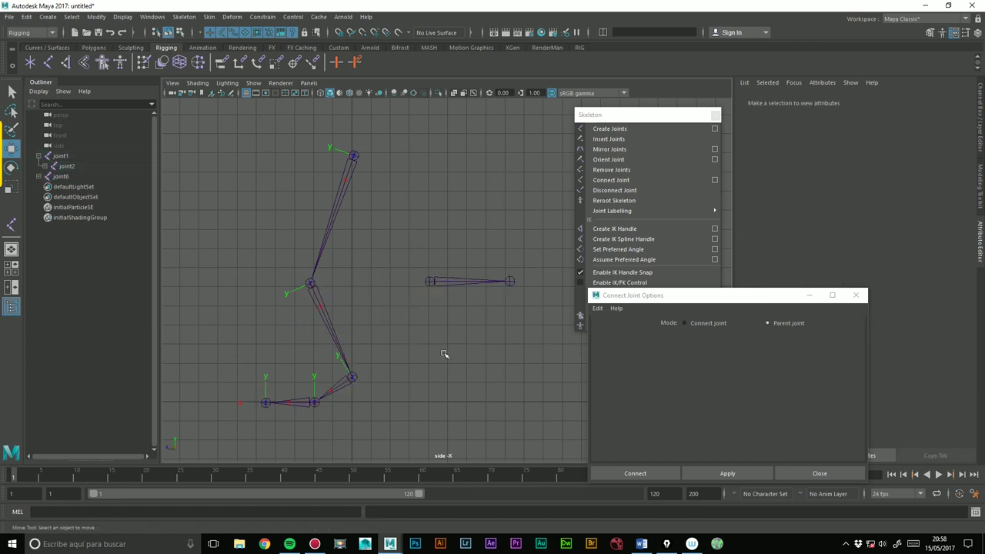
click(820, 472)
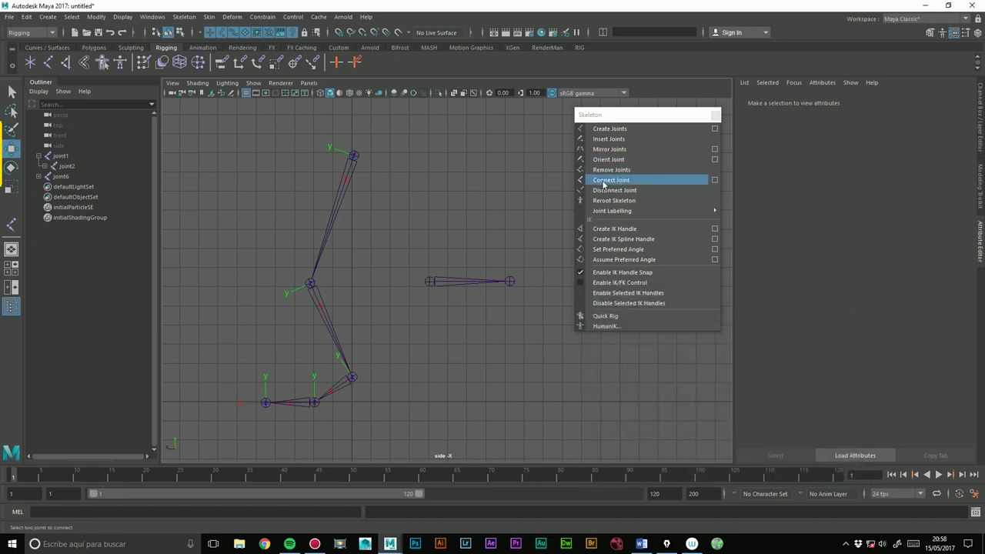
- Step back and forward through undo and redo to restore the previous state
key(ctrl+z)
key(ctrl+z)
key(ctrl+z)
key(ctrl+z)
key(ctrl+z)
key(shift+z)
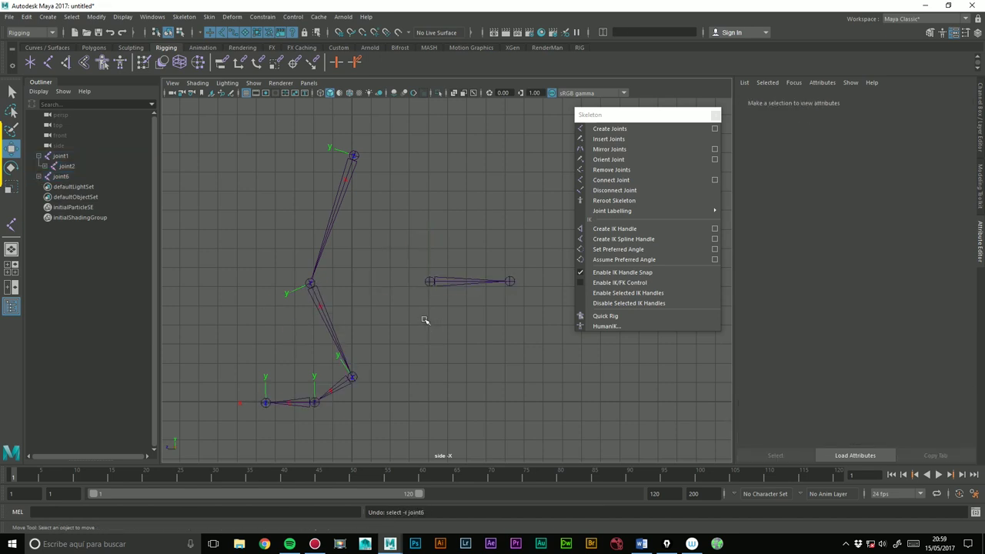
key(shift+z)
key(shift+z)
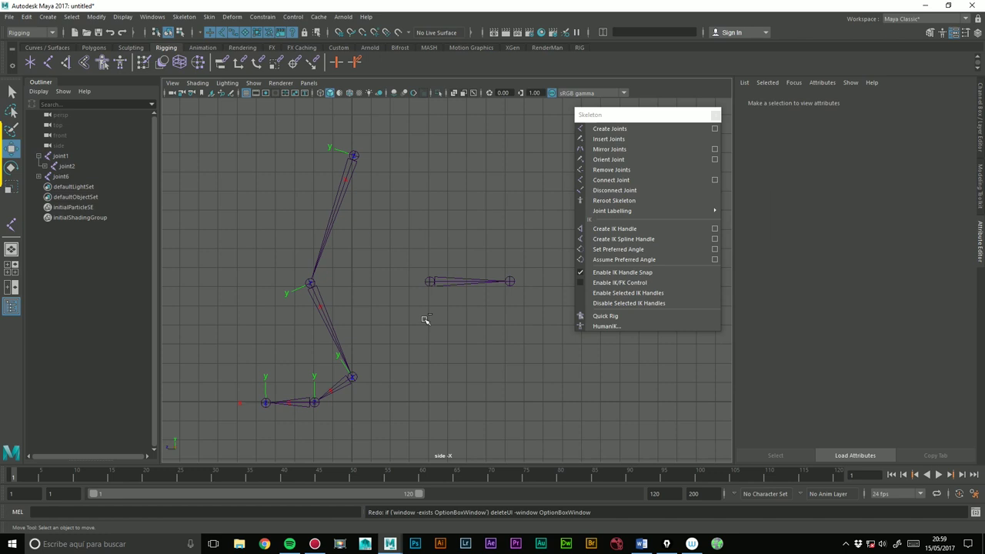
key(shift+z)
- Parent joint6 under joint2 via Connect Joint options, then disconnect joint6 again
click(420, 283)
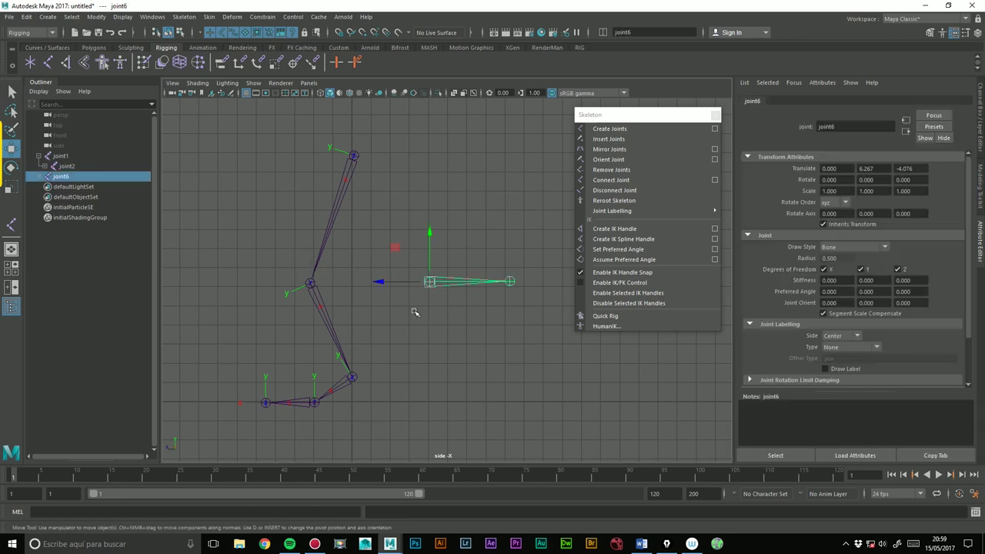
shift+click(311, 284)
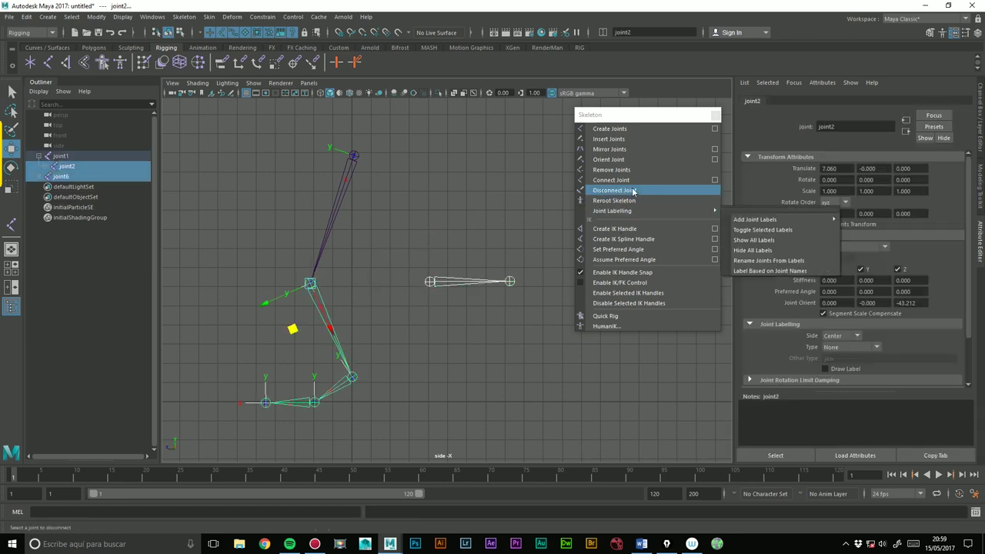
click(714, 179)
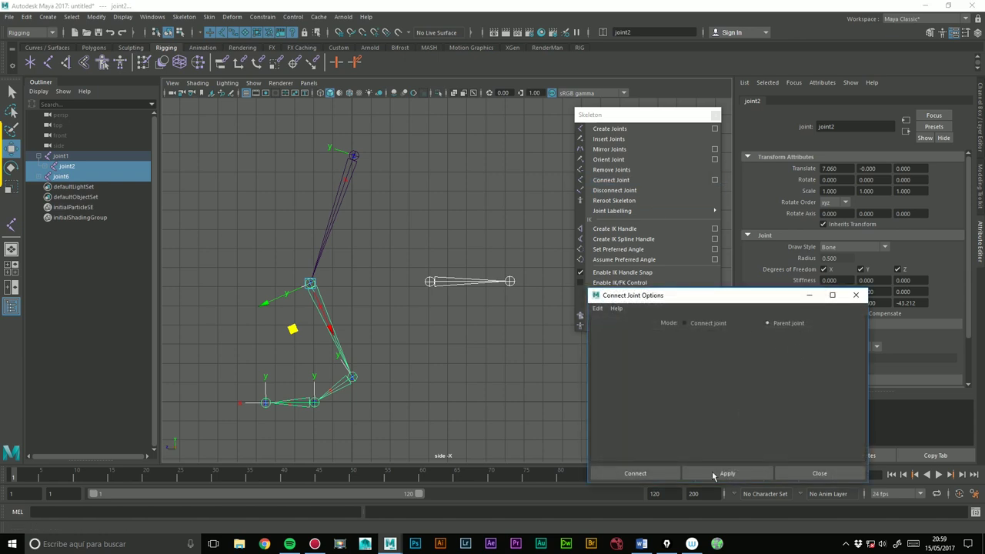
click(712, 471)
click(803, 473)
click(501, 415)
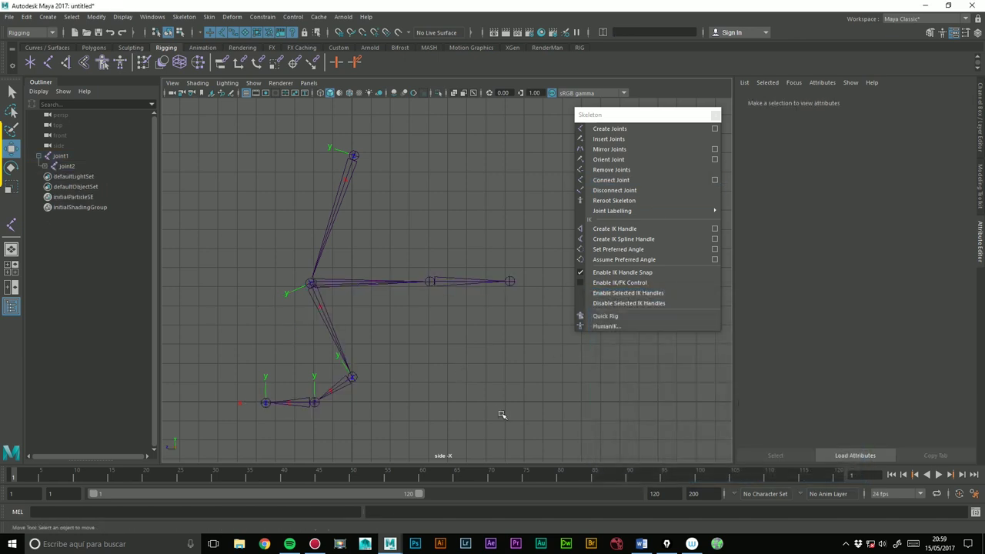
click(429, 282)
click(624, 191)
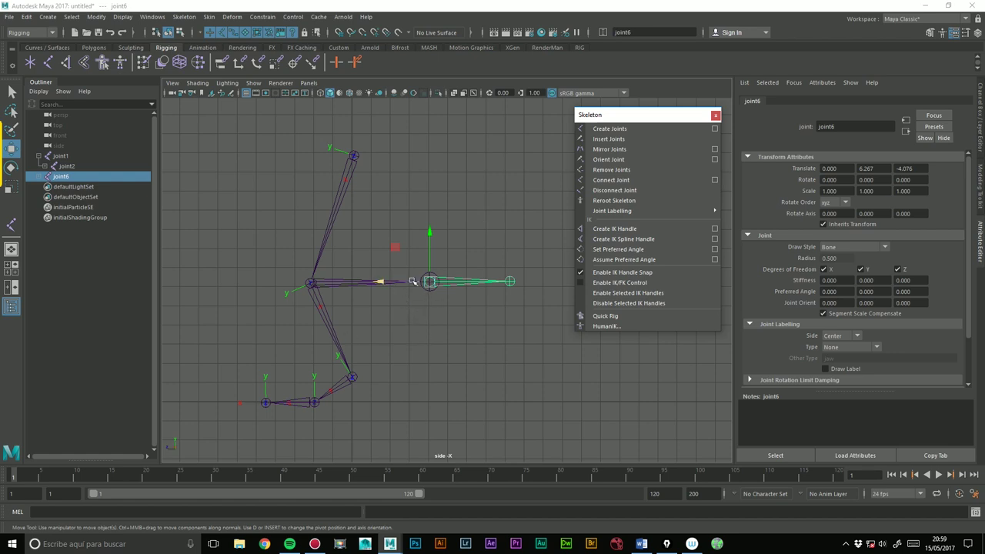
click(447, 274)
click(436, 274)
mouse_move(433, 280)
mouse_down()
mouse_move(429, 250)
mouse_move(479, 264)
mouse_move(504, 291)
mouse_up()
key(ctrl+z)
click(452, 272)
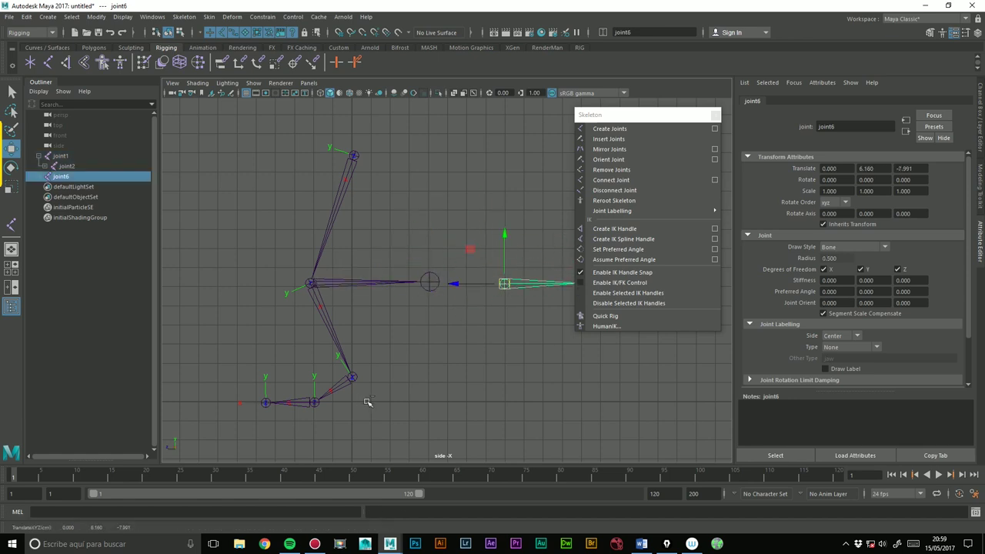
key(ctrl+z)
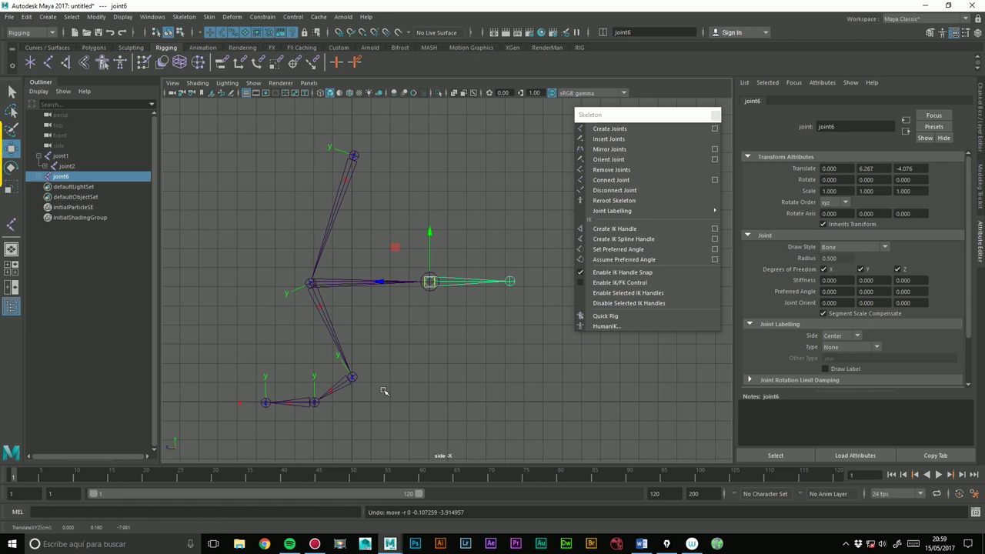
key(ctrl+z)
key(ctrl+z)
click(431, 279)
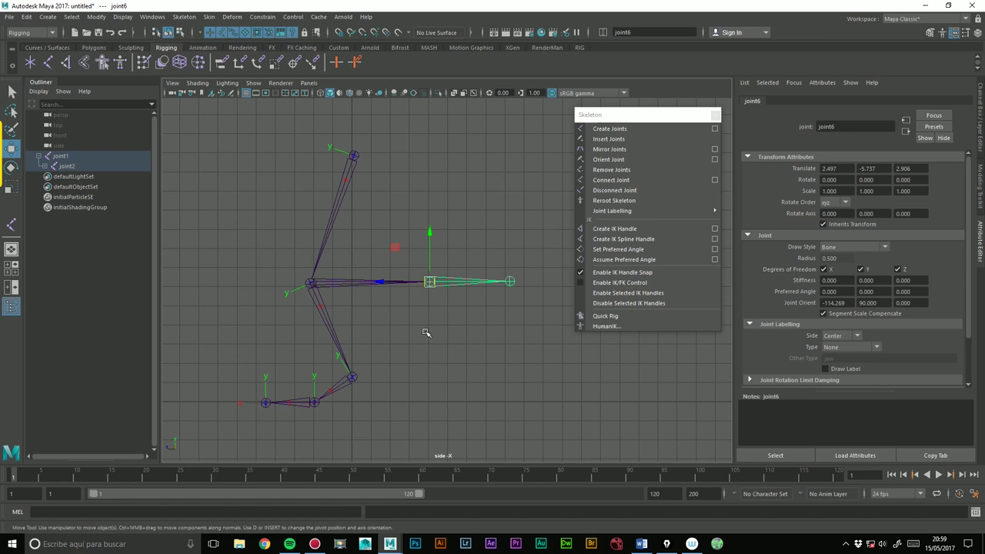
click(457, 189)
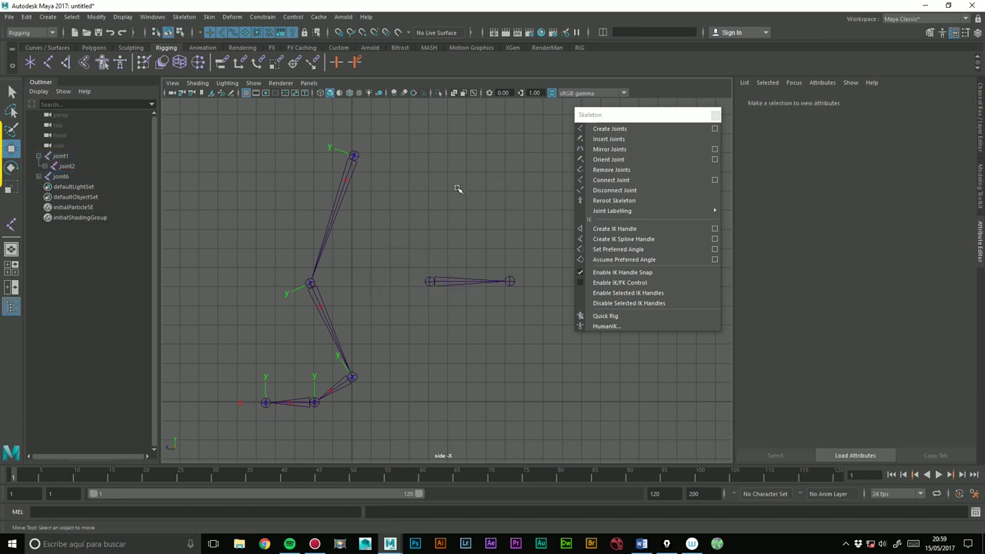
click(450, 289)
drag(446, 283, 482, 294)
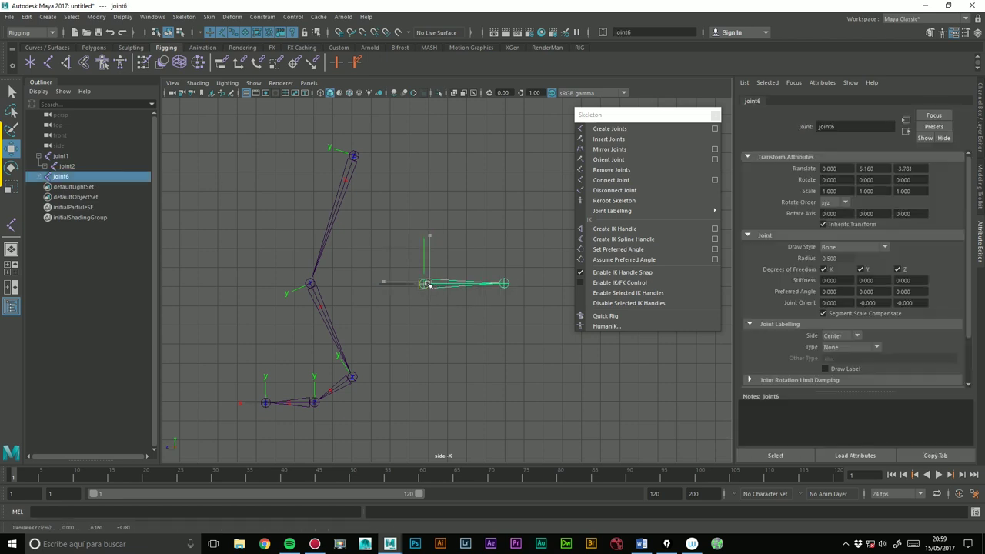
key(ctrl+z)
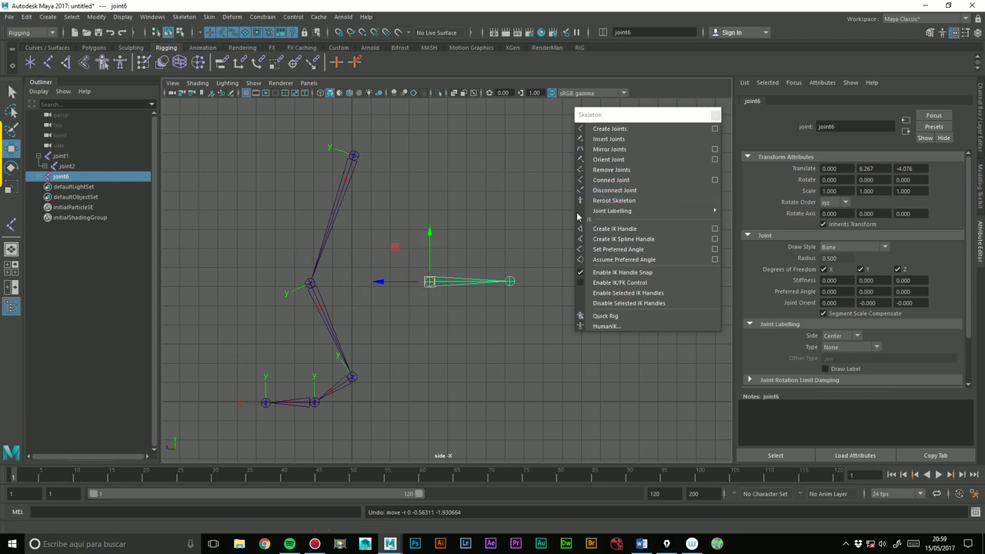
shift+click(310, 283)
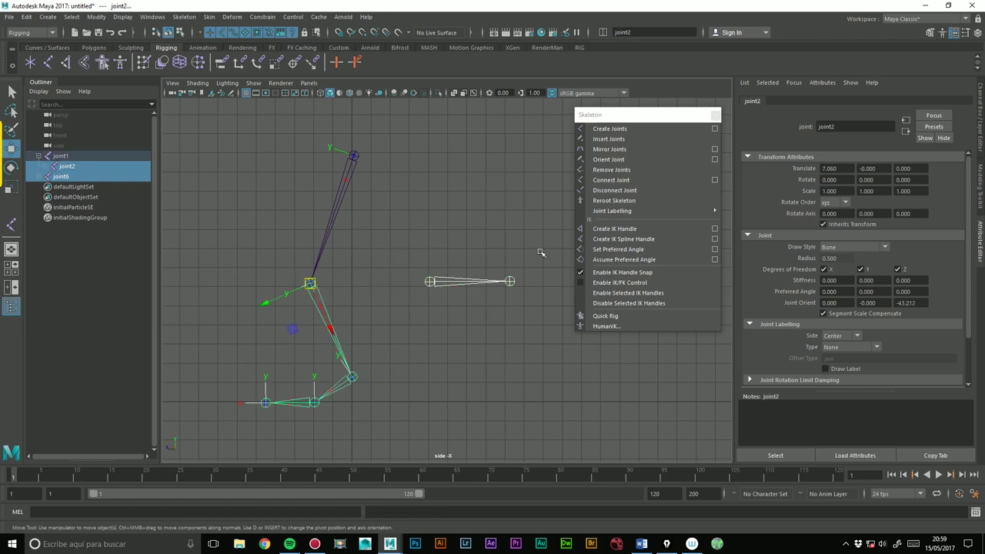
- Connect joint6 under joint2, disconnect it again, and inspect the new joint8 and joint6
click(609, 181)
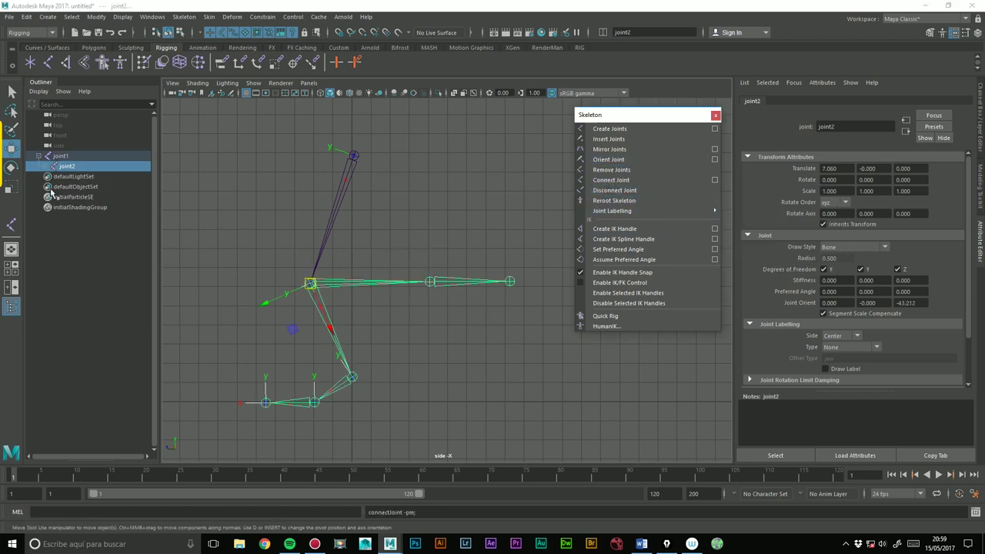
shift+click(45, 167)
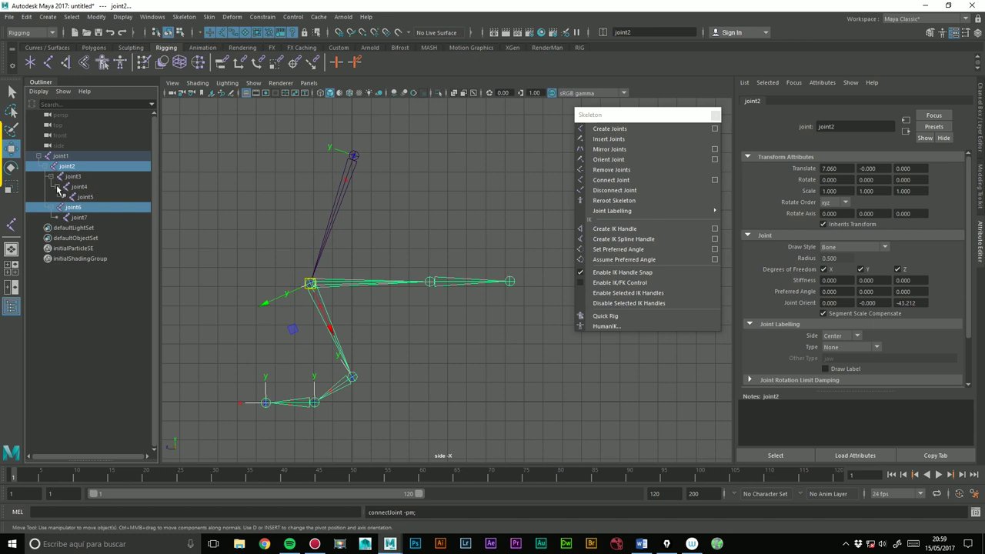
click(57, 187)
click(63, 197)
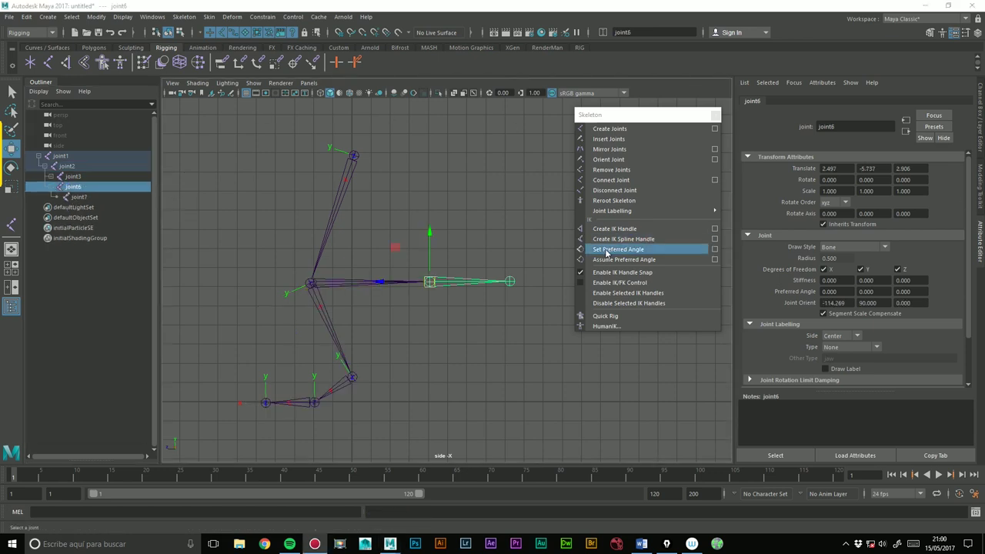
click(614, 190)
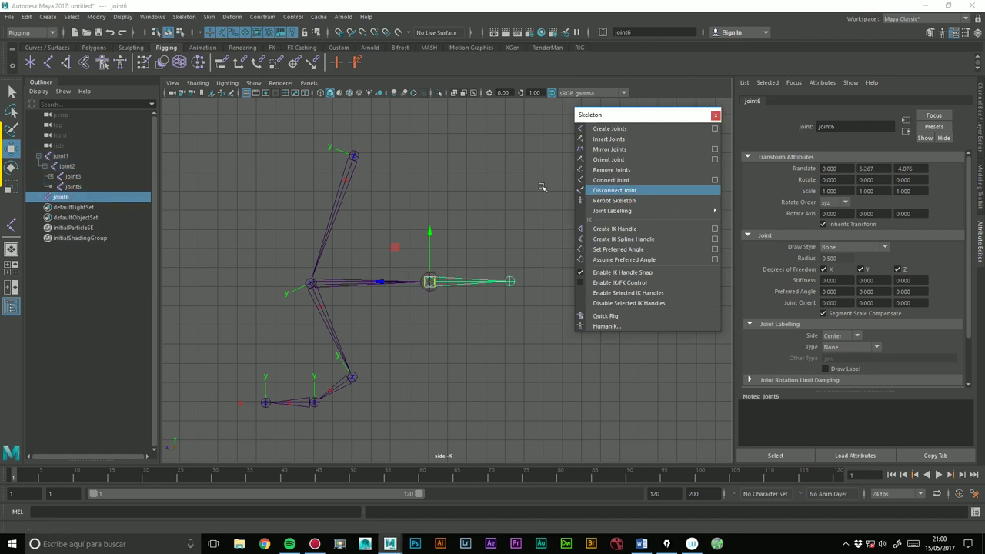
click(73, 186)
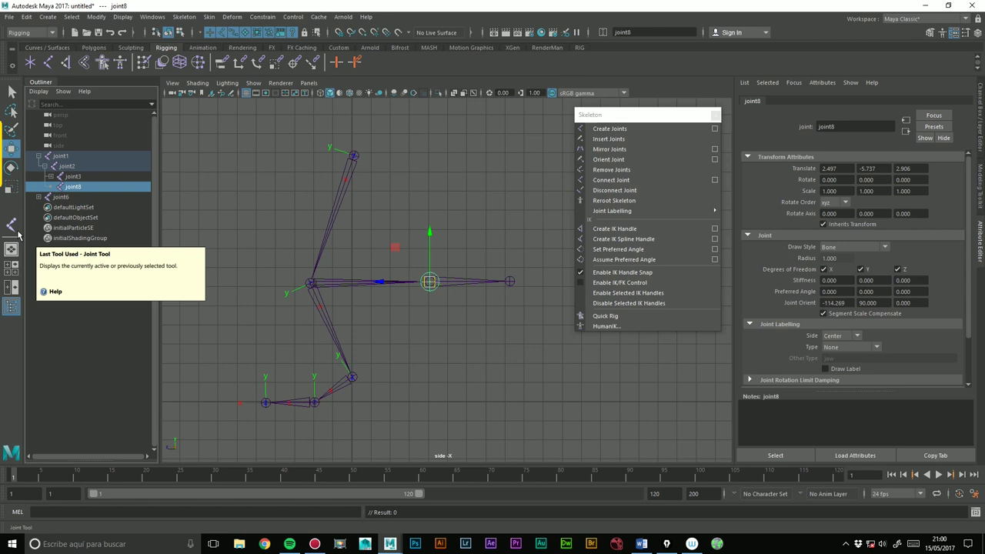
click(122, 349)
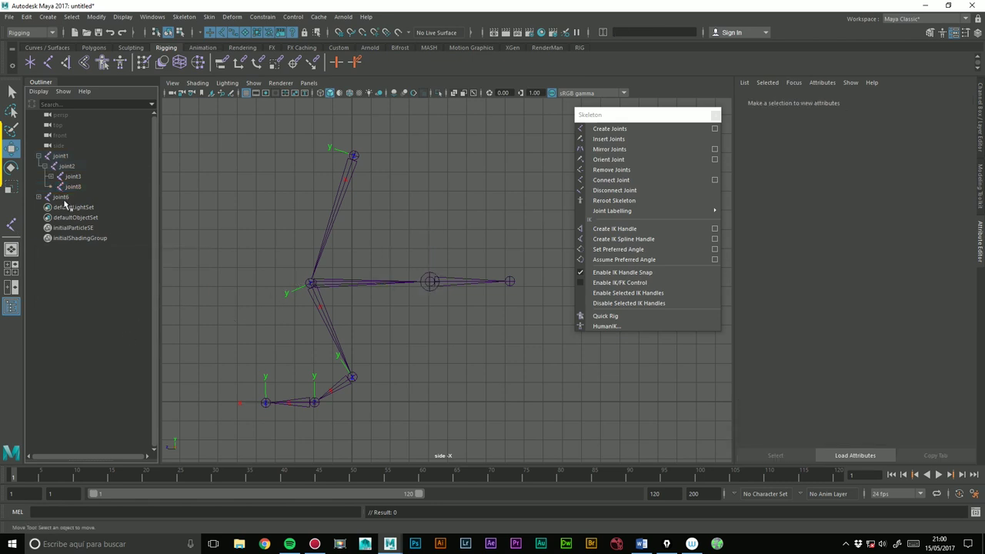
click(62, 197)
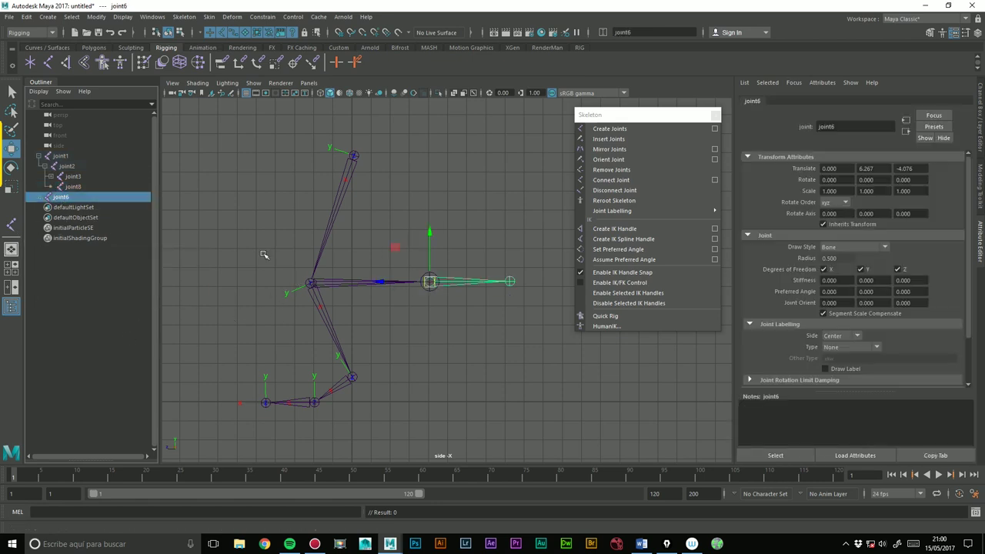
click(513, 373)
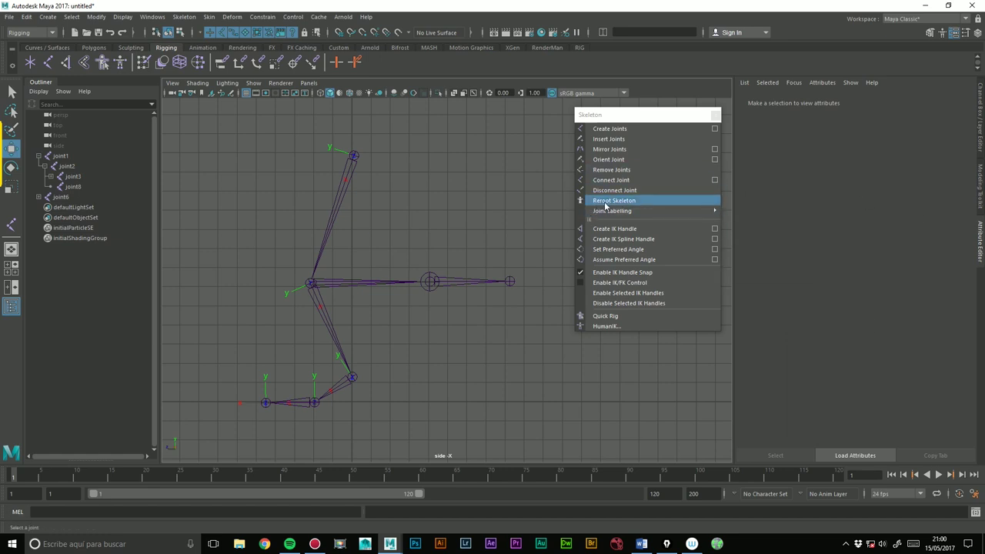
- Delete joint8 and the joint6 chain
click(77, 189)
key(Delete)
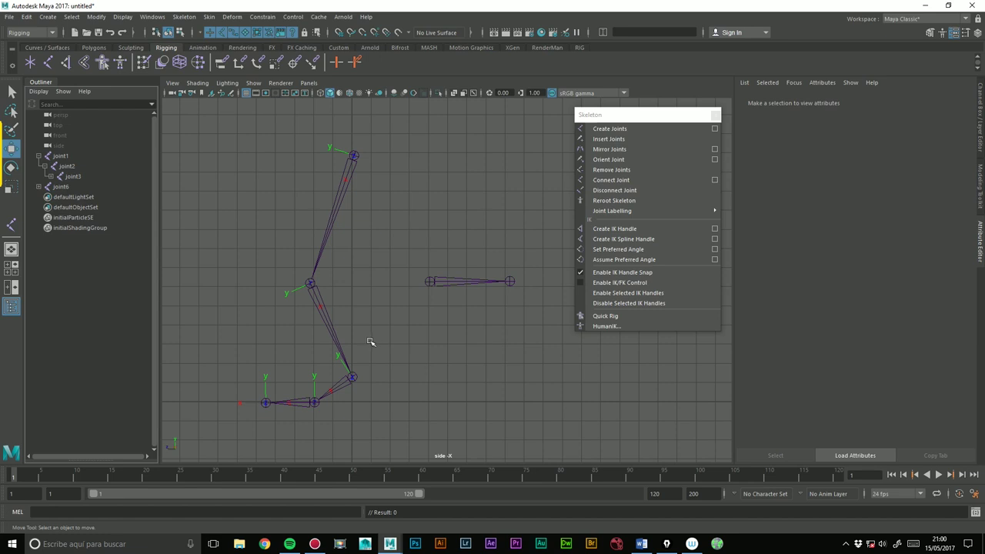
click(61, 157)
click(60, 187)
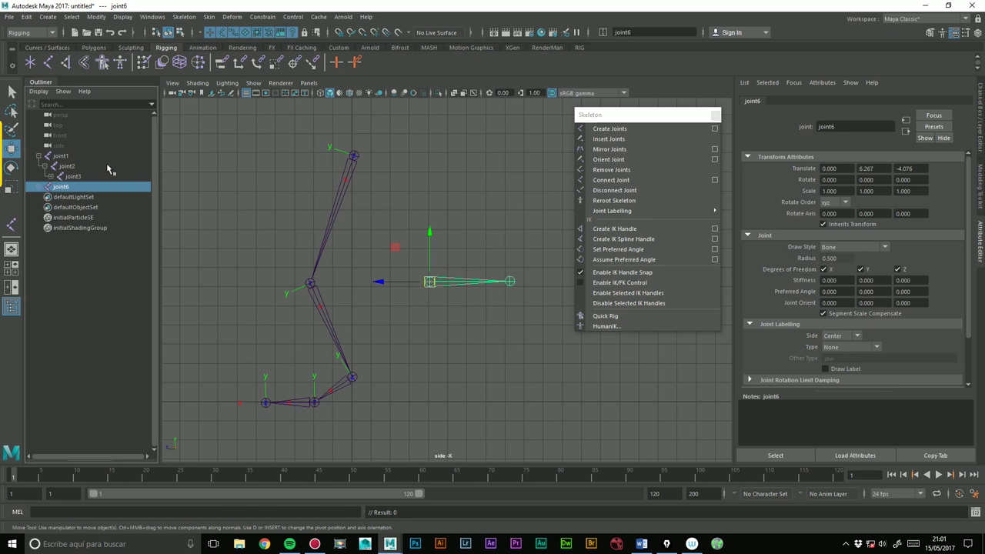
key(Delete)
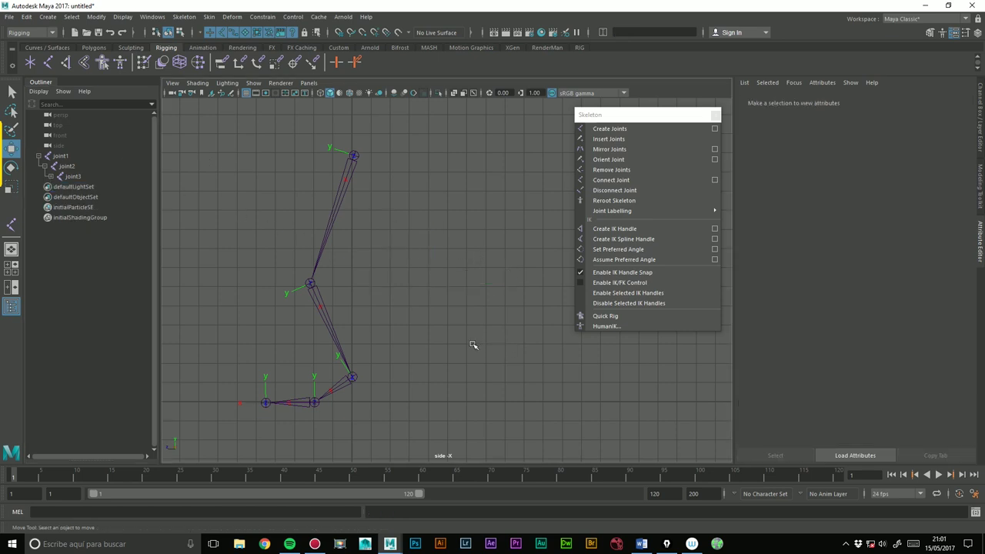
- Expand the joint1 hierarchy and test moving the leg and swinging it at the knee
click(353, 153)
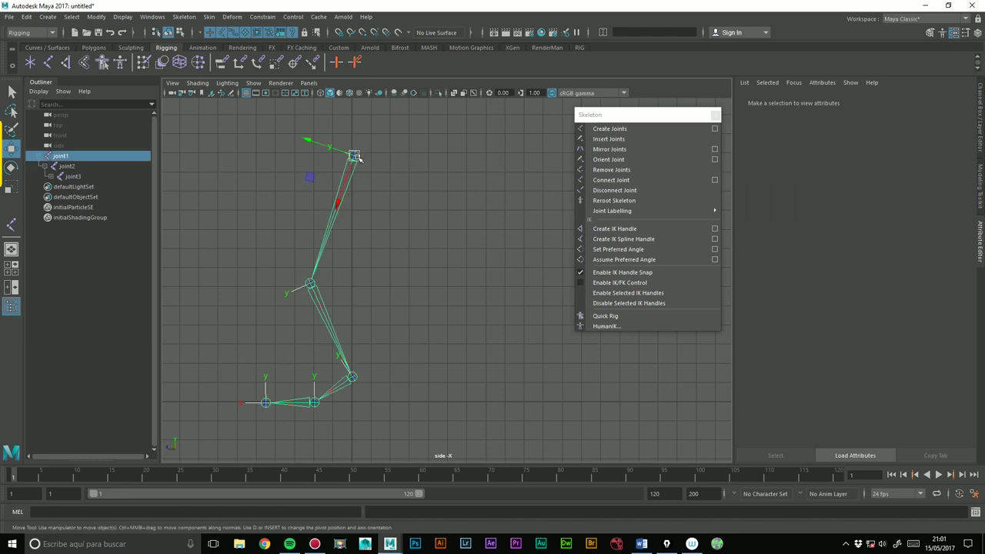
click(57, 158)
click(51, 176)
click(57, 187)
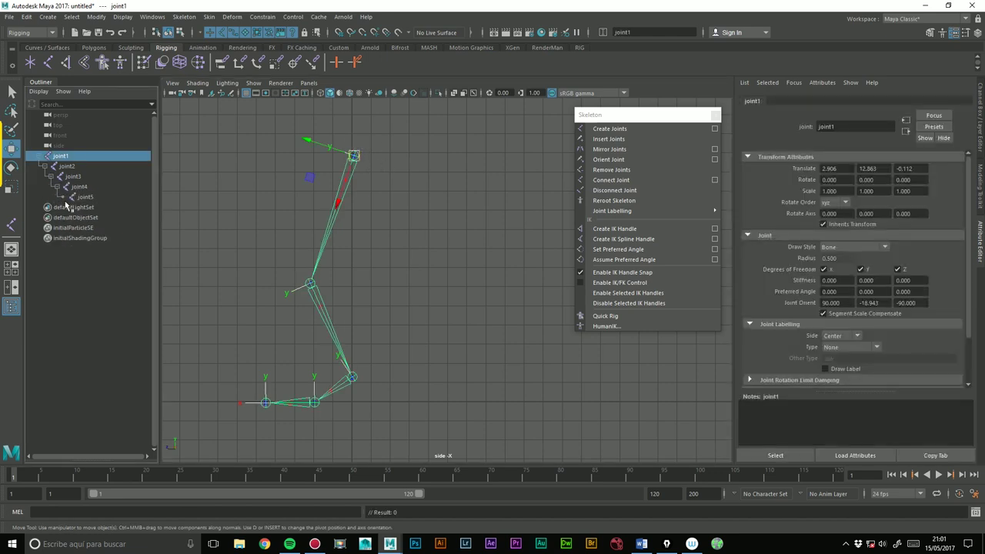
mouse_move(362, 155)
mouse_down()
mouse_move(408, 158)
mouse_move(325, 171)
mouse_move(413, 154)
mouse_move(353, 156)
mouse_up()
click(315, 285)
mouse_move(323, 292)
mouse_down()
mouse_move(396, 359)
mouse_move(384, 396)
mouse_move(396, 367)
mouse_up()
click(448, 267)
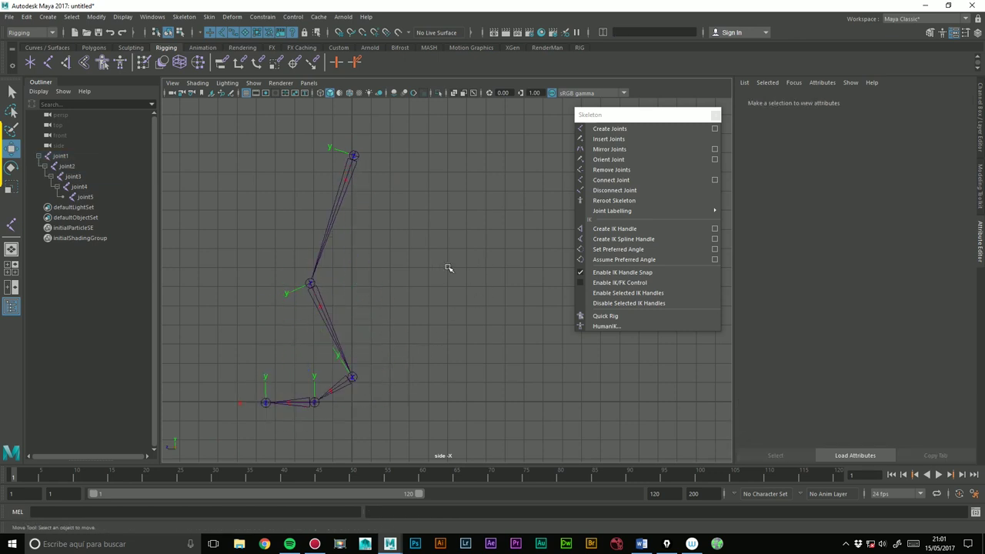
- Reroot the skeleton at joint2 and expand it in the Outliner
click(312, 283)
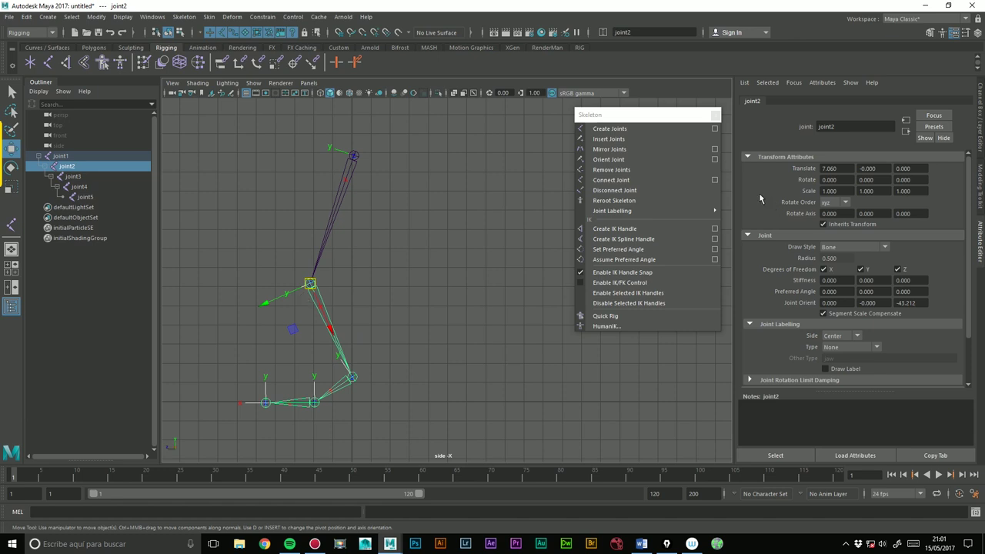
click(615, 202)
click(43, 157)
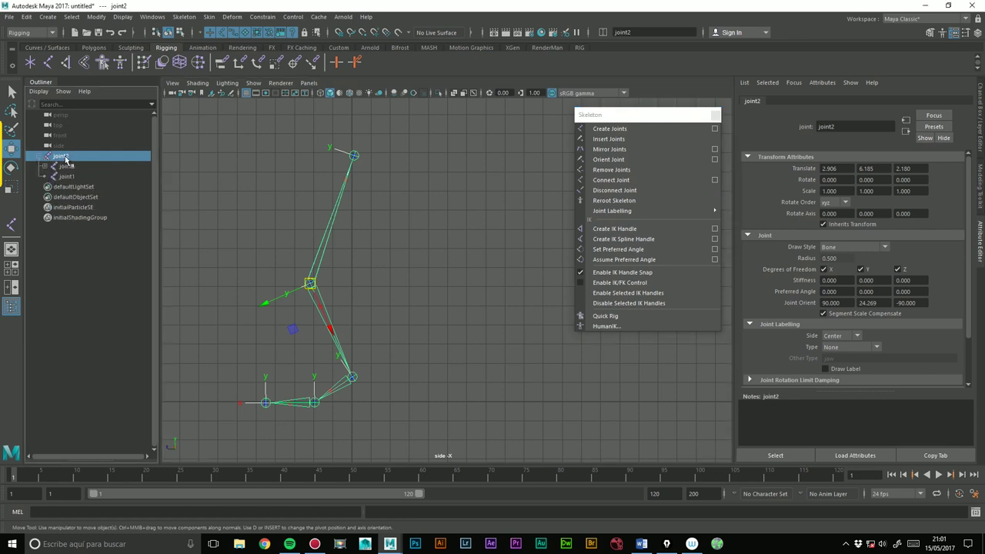
click(374, 257)
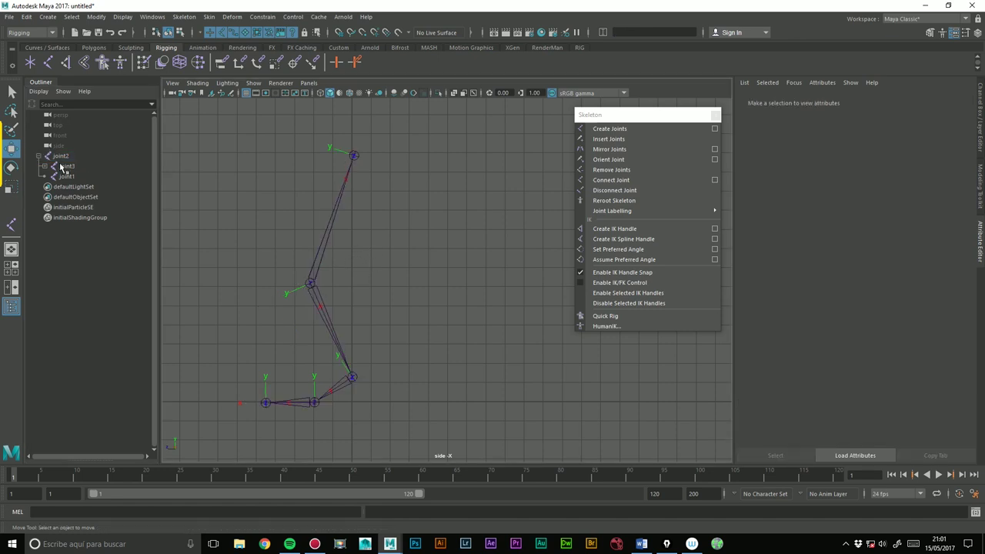
- Test moving joint2, the top joint and joint3, undoing each move
click(312, 282)
drag(314, 282, 332, 287)
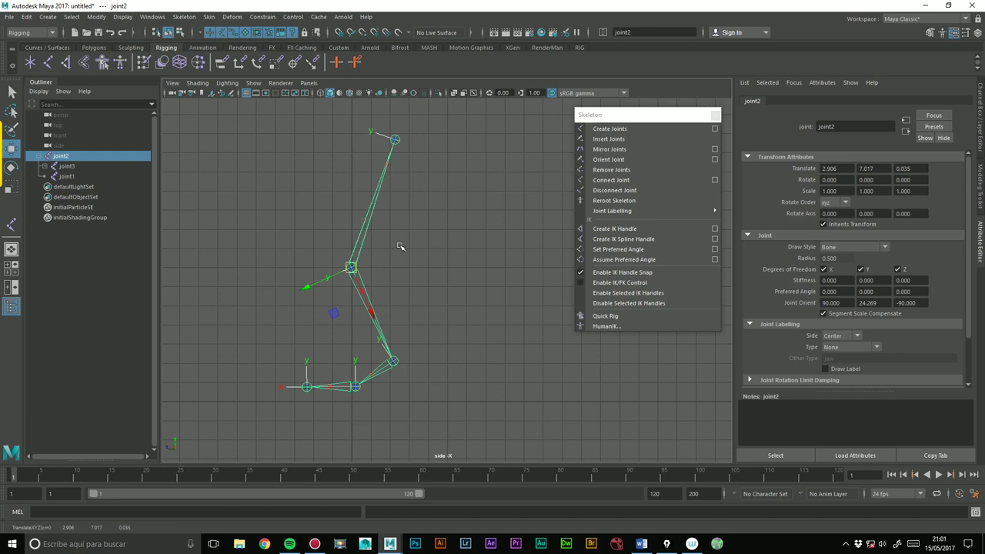
key(ctrl+z)
click(357, 148)
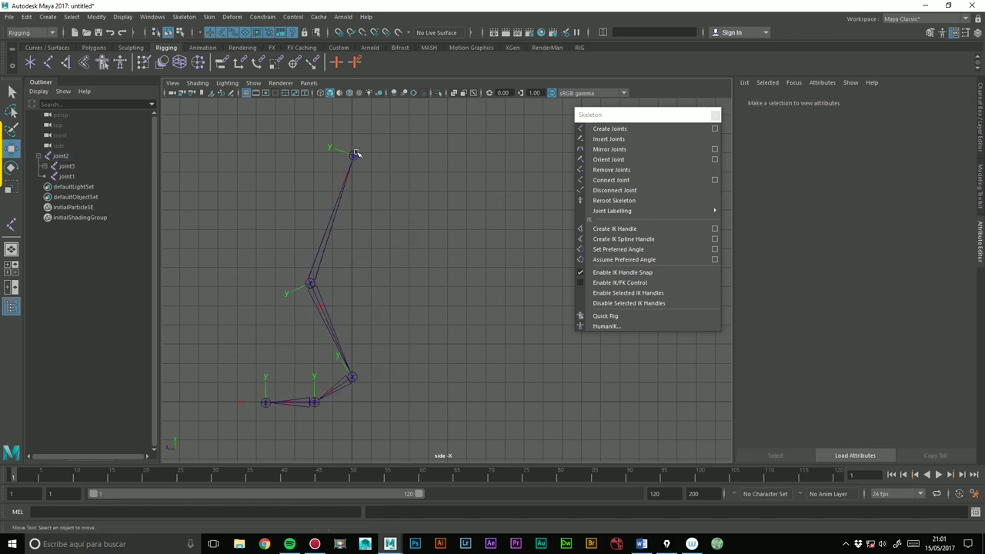
click(352, 155)
mouse_move(353, 154)
mouse_down()
mouse_move(369, 160)
mouse_move(379, 181)
mouse_up()
key(ctrl+z)
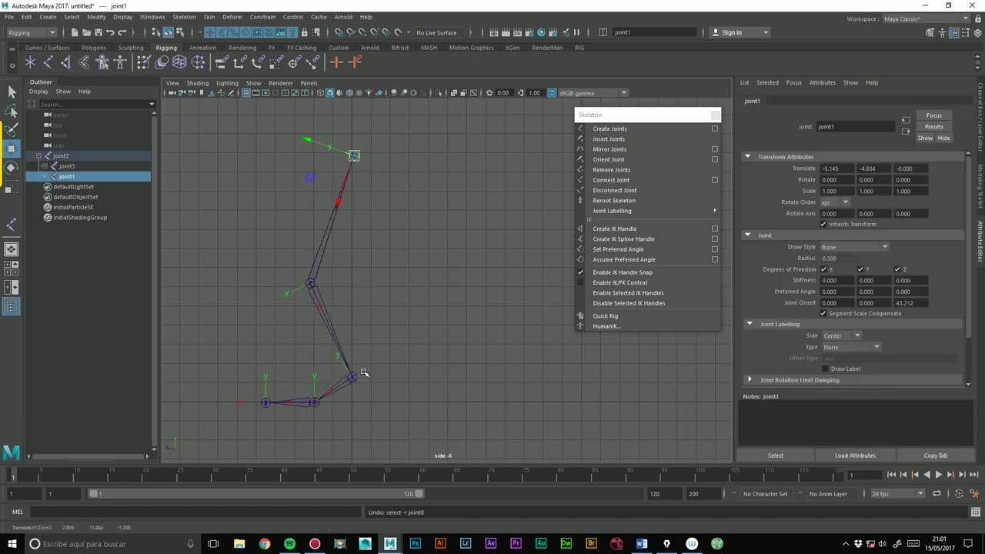
click(351, 376)
drag(351, 377, 374, 378)
key(ctrl+z)
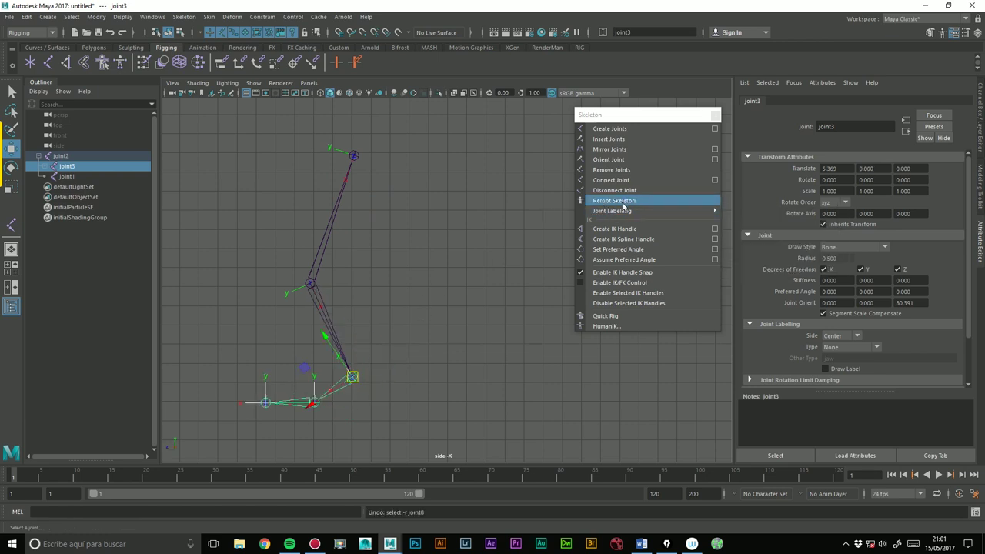
click(382, 286)
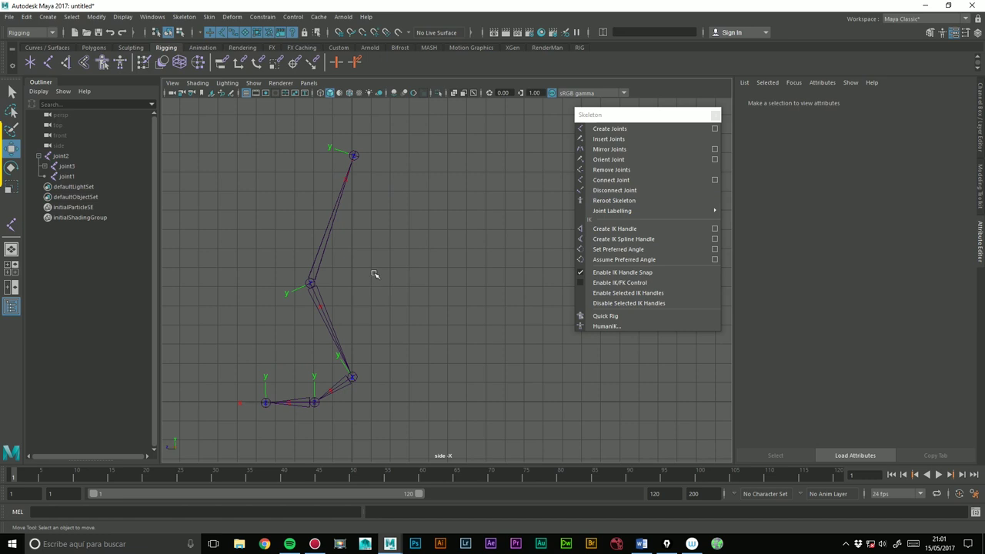
- Undo back until joint1 is the top-level root of the leg chain
key(ctrl+z)
key(ctrl+z)
key(ctrl+z)
key(ctrl+z)
key(ctrl+z)
key(ctrl+z)
key(ctrl+z)
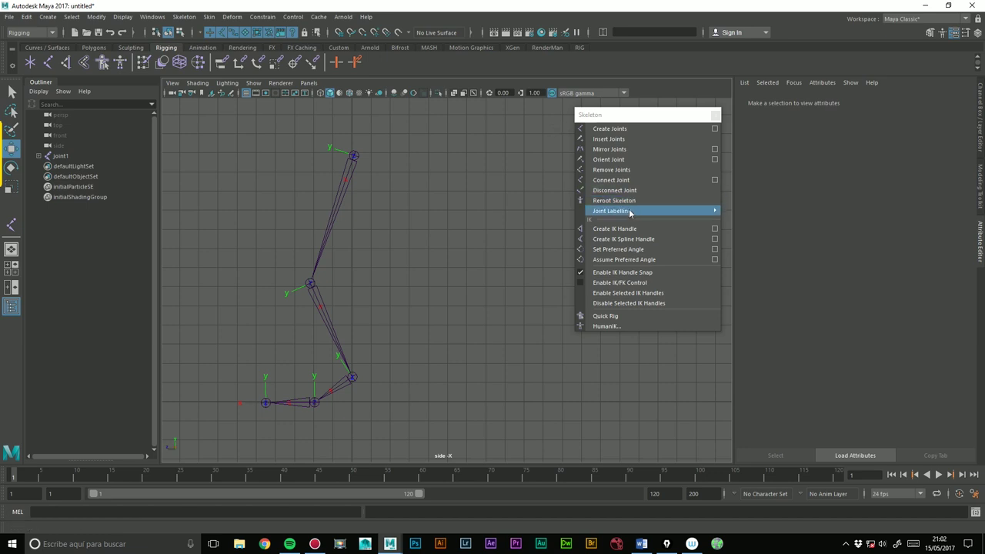
- Set joint1's Joint Labelling Type to Other and select the Other Type text
click(341, 214)
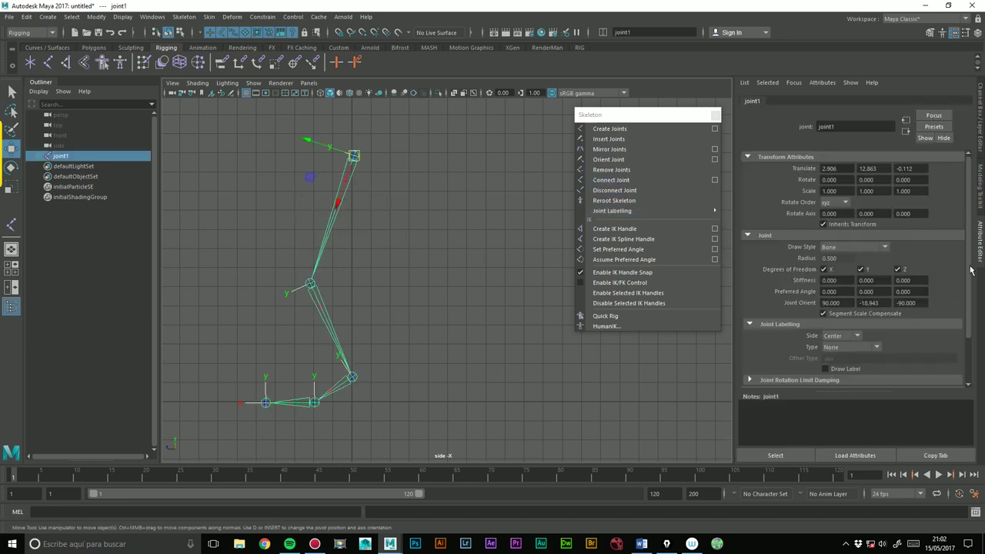
scroll(879, 300, down, 2)
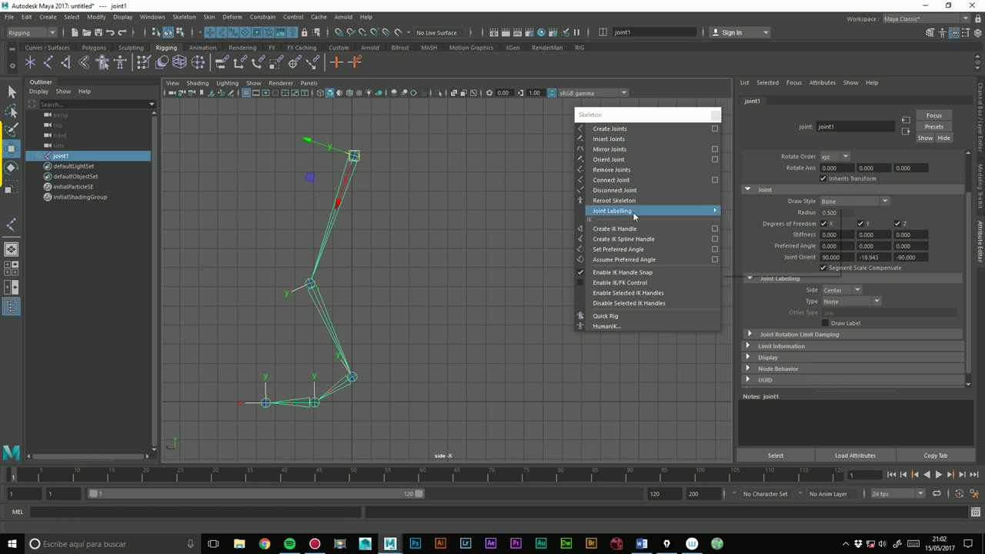
click(851, 294)
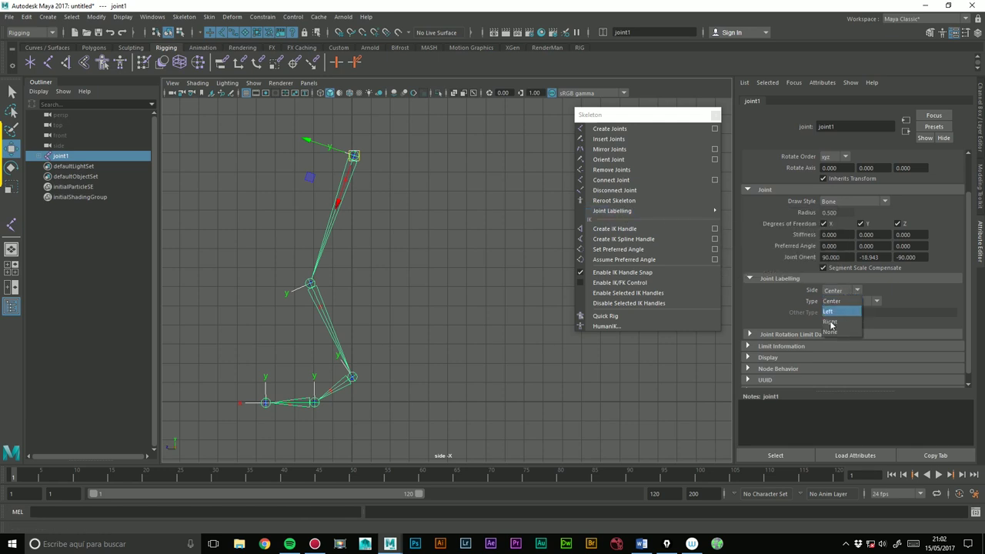
click(893, 303)
click(866, 301)
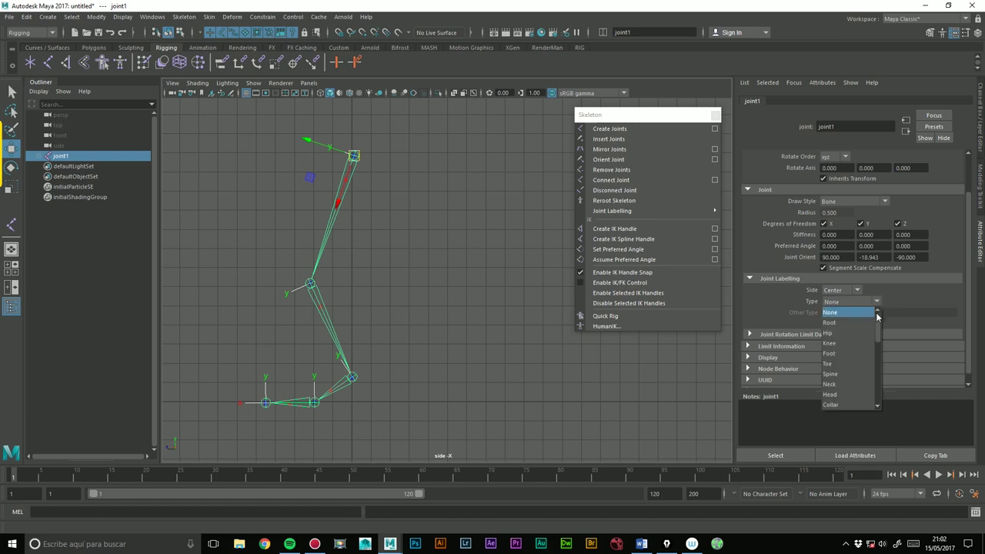
scroll(878, 323, down, 1)
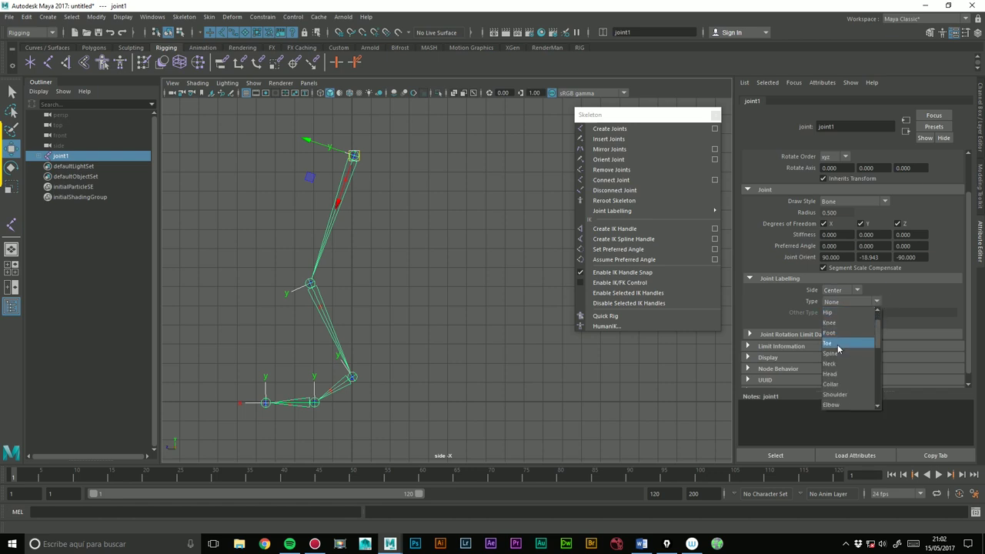
drag(875, 351, 874, 358)
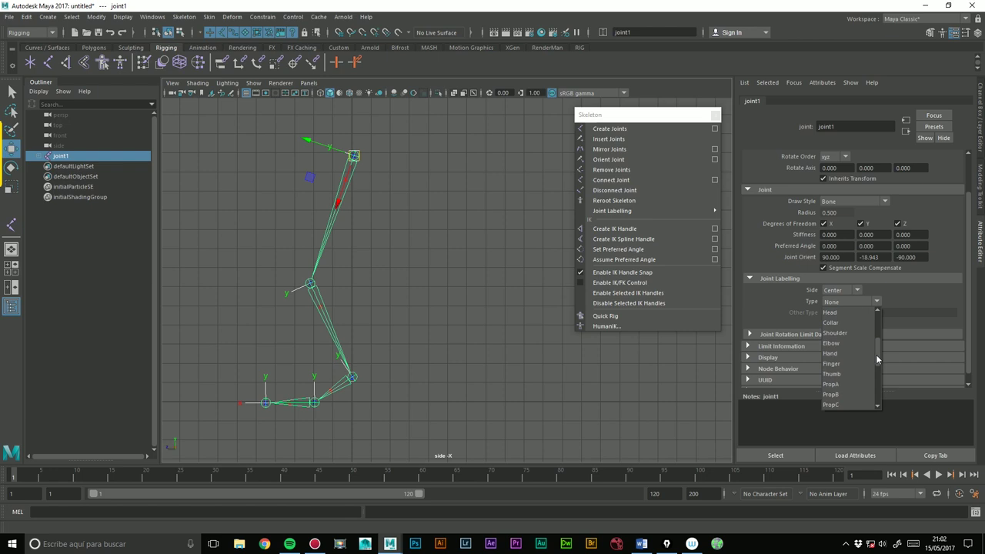
click(839, 404)
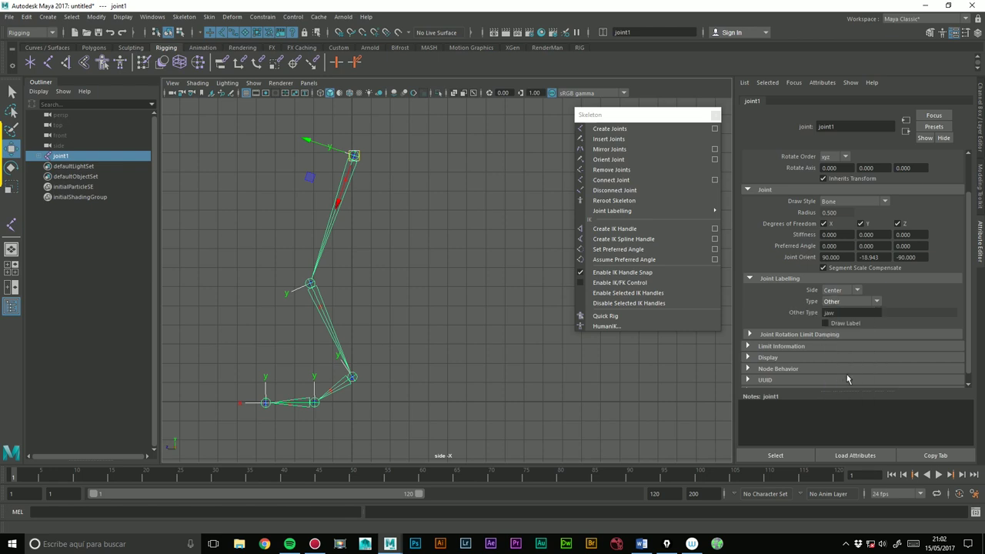
double_click(841, 312)
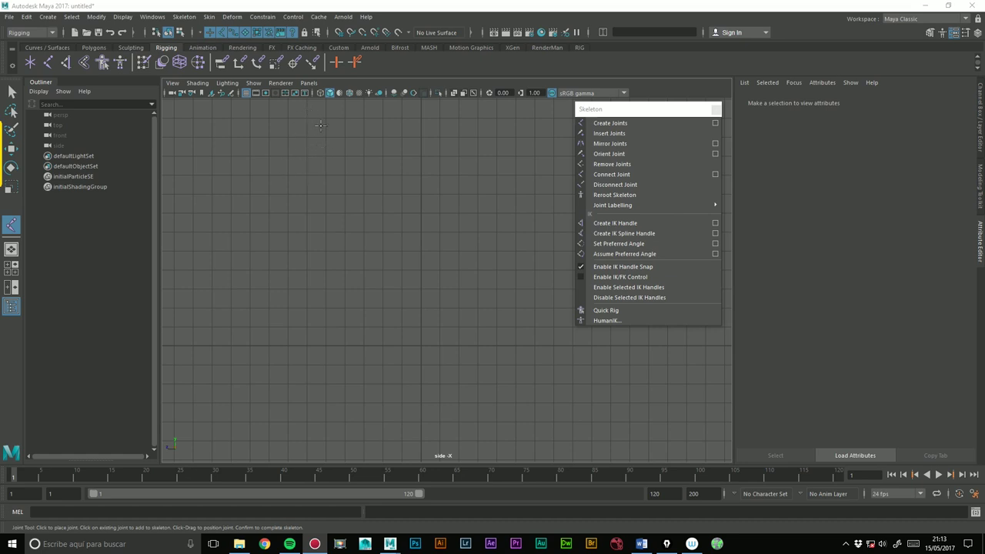
- Draw a five-joint leg chain: hip, knee, ankle, ball and toe
click(338, 128)
click(302, 222)
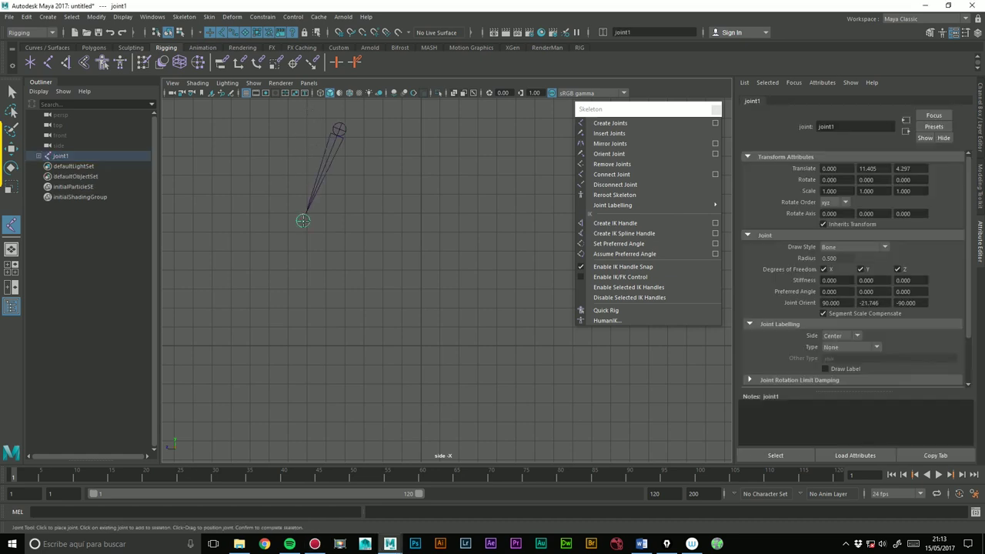
click(345, 313)
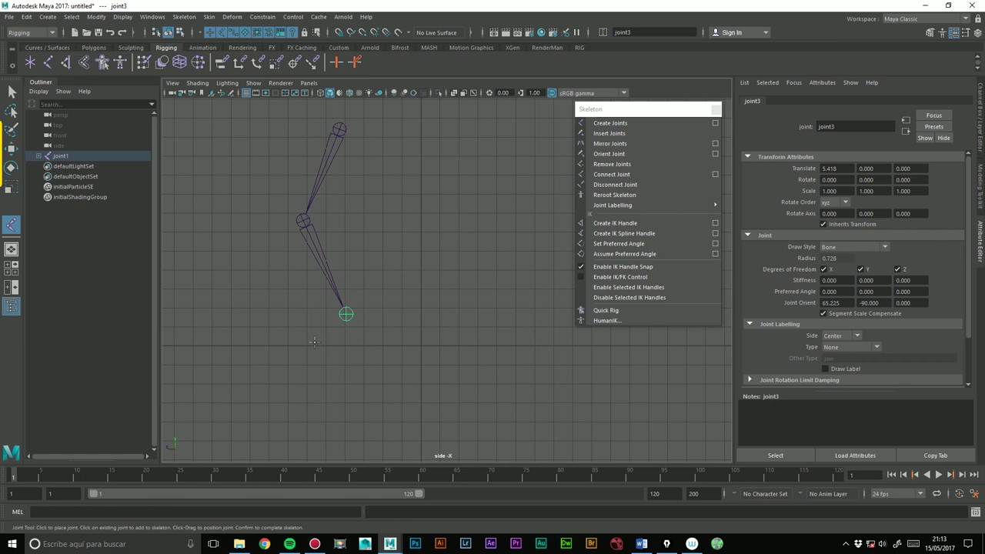
click(310, 346)
click(267, 347)
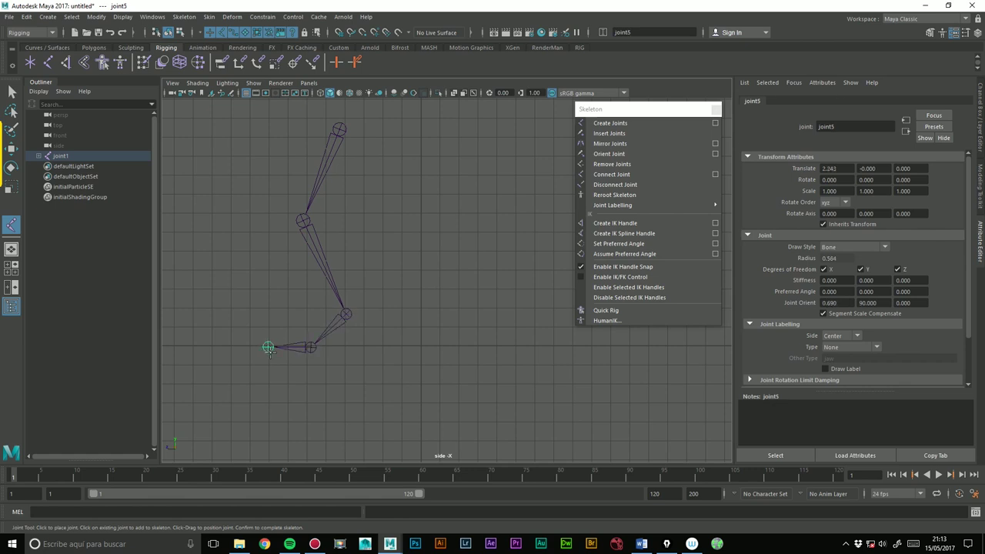
key(Return)
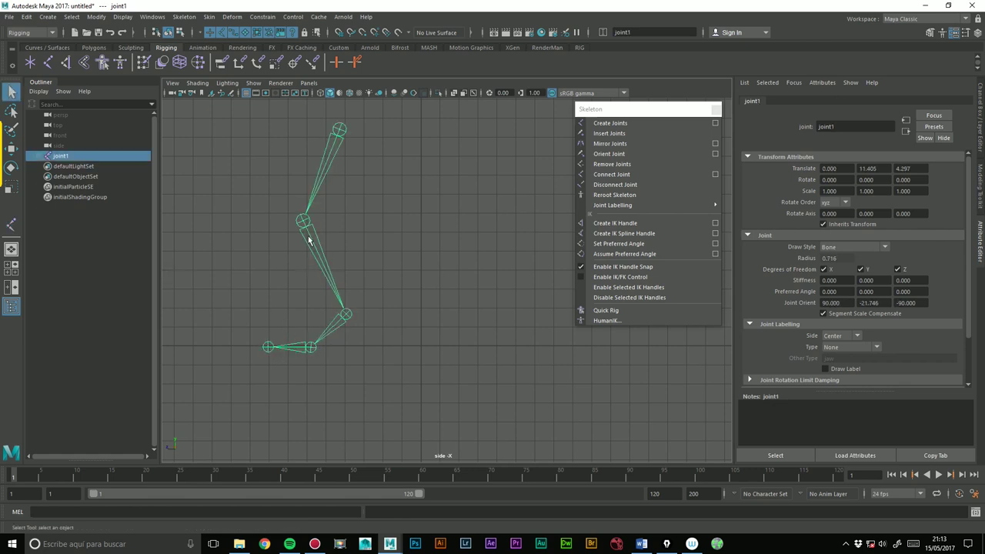
alt+middle_drag(439, 162, 377, 205)
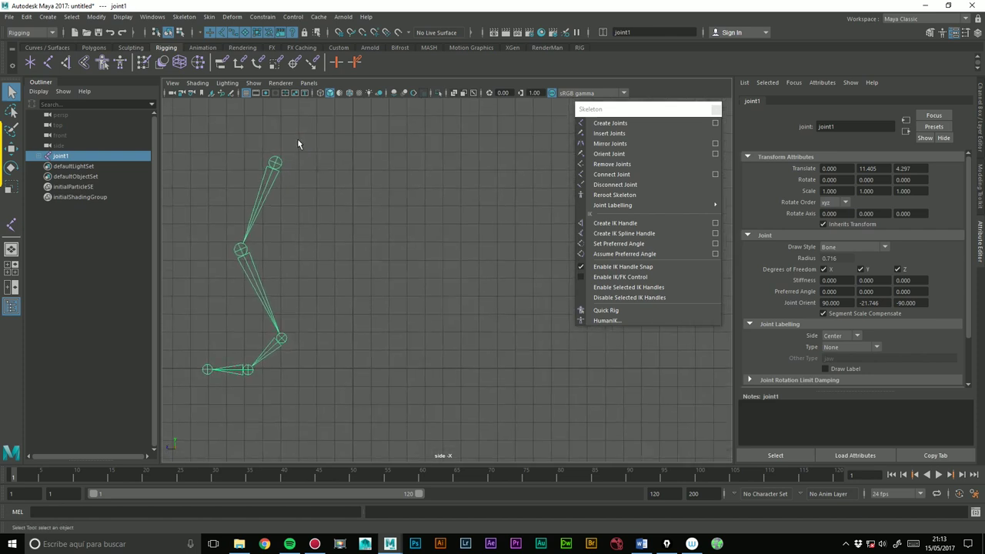
- Show Local Rotation Axes on all joints, joint1 through joint5
shift+click(41, 155)
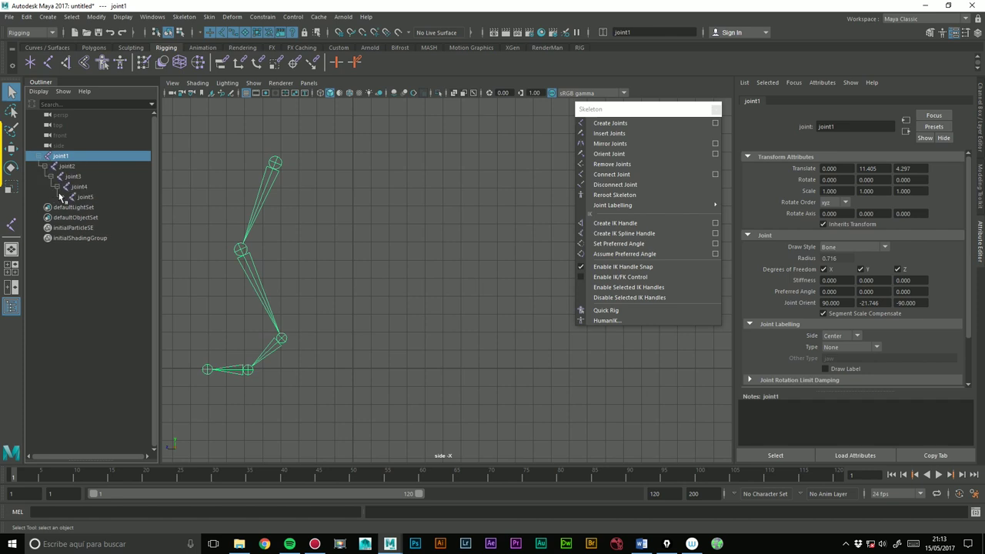
shift+click(84, 196)
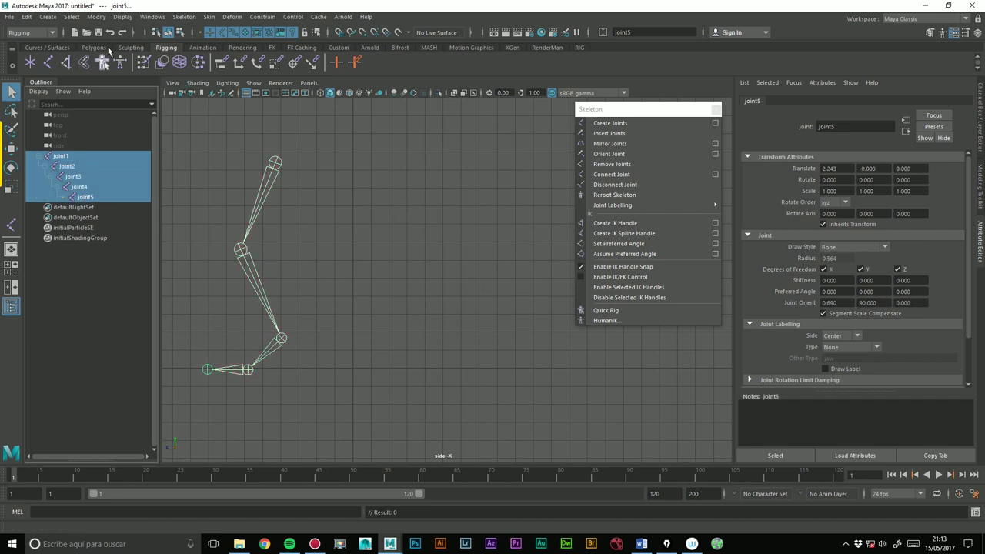
click(120, 19)
mouse_move(153, 136)
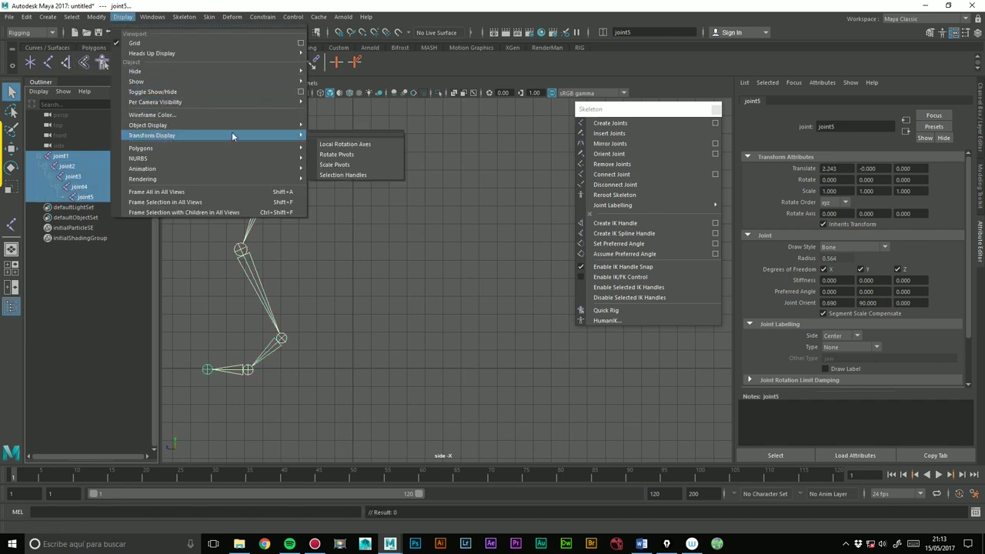
click(361, 144)
alt+right_drag(339, 229, 428, 230)
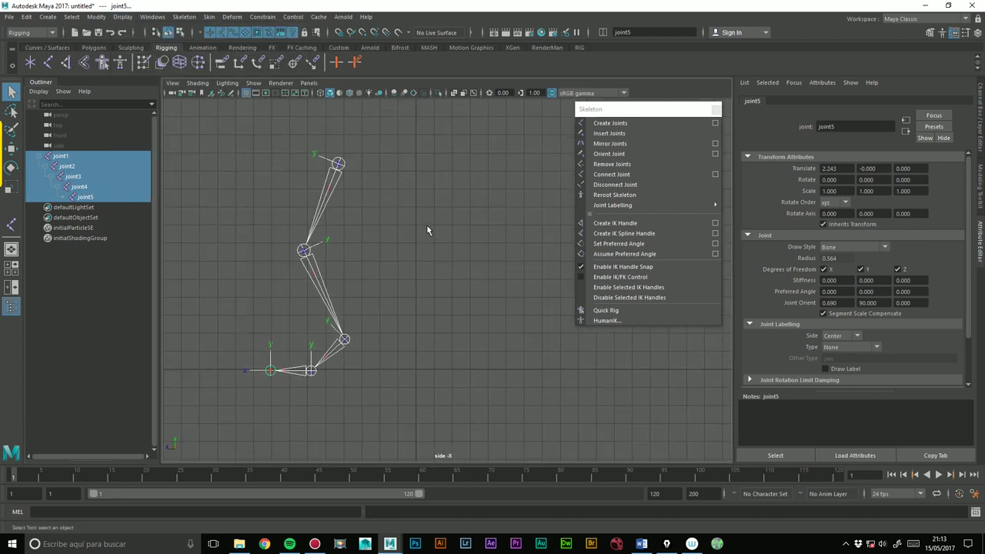
click(431, 229)
alt+middle_drag(443, 227, 427, 229)
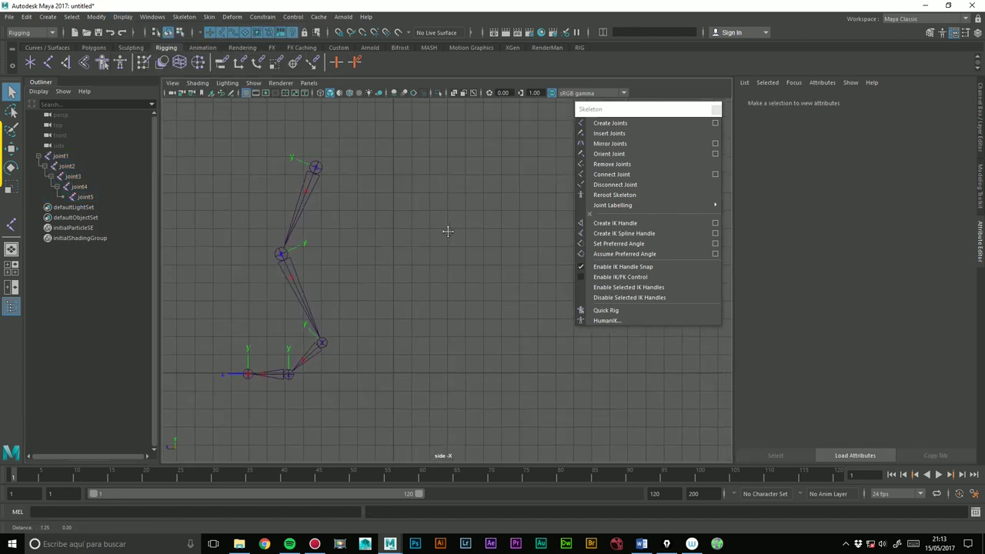
- Orient the chain's joints with a positive Z secondary world axis
click(297, 260)
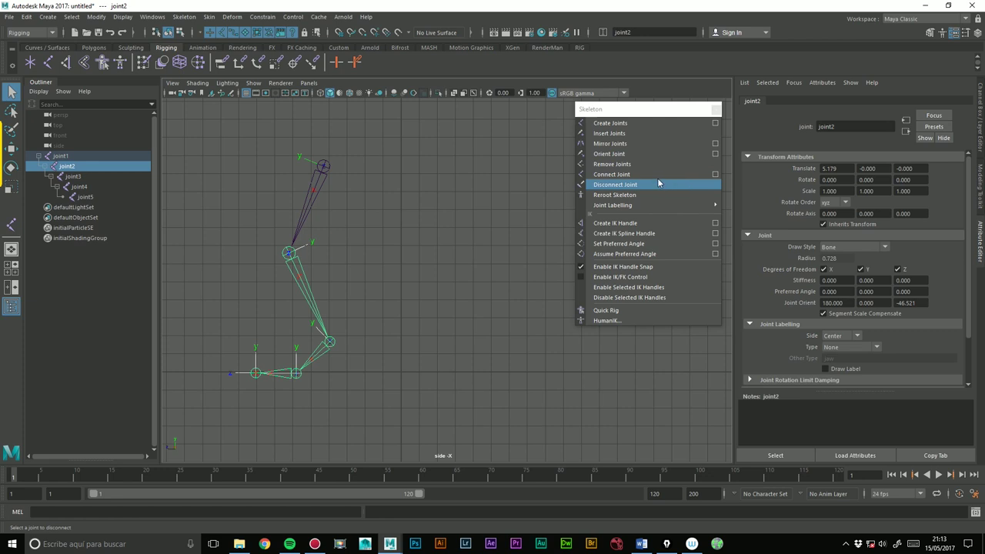
click(714, 153)
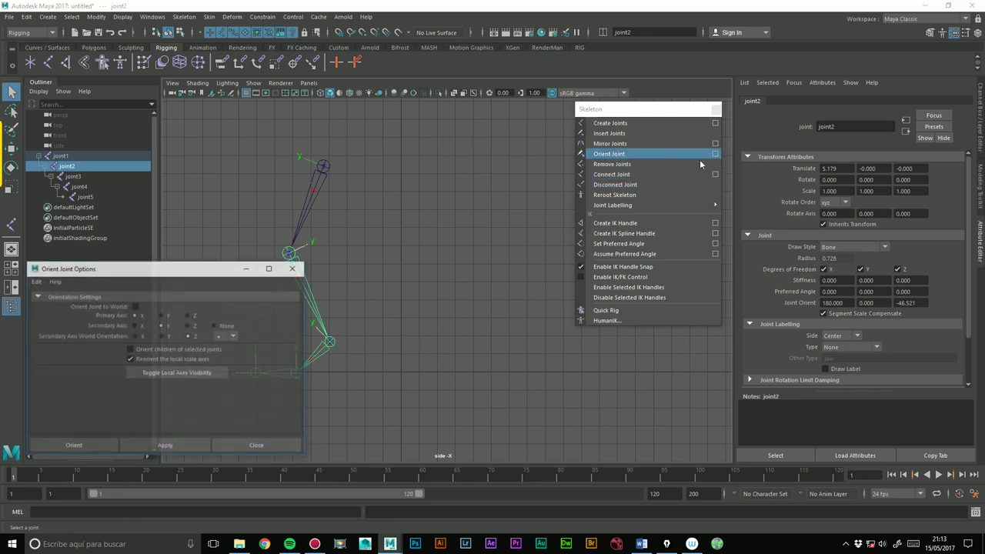
click(226, 350)
click(150, 448)
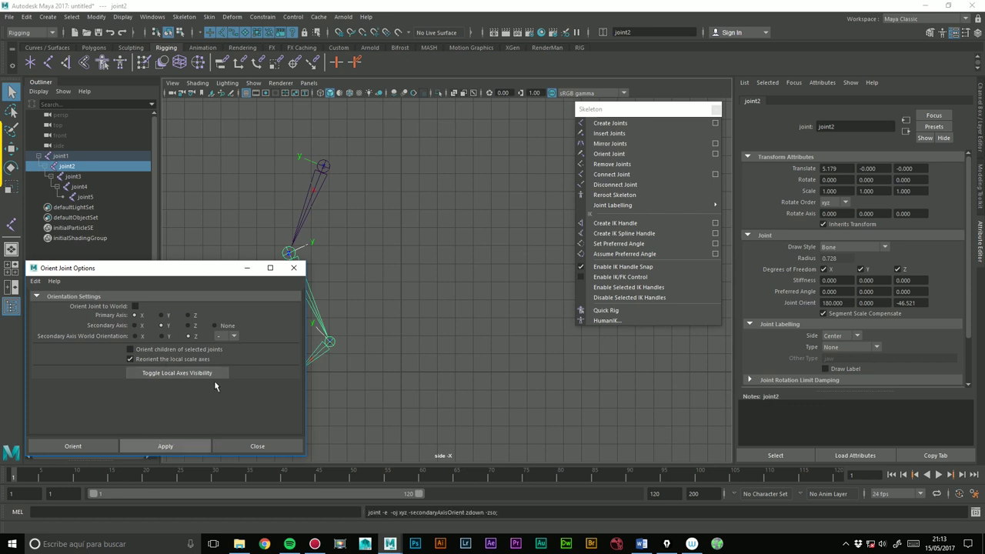
click(231, 339)
click(224, 346)
click(176, 438)
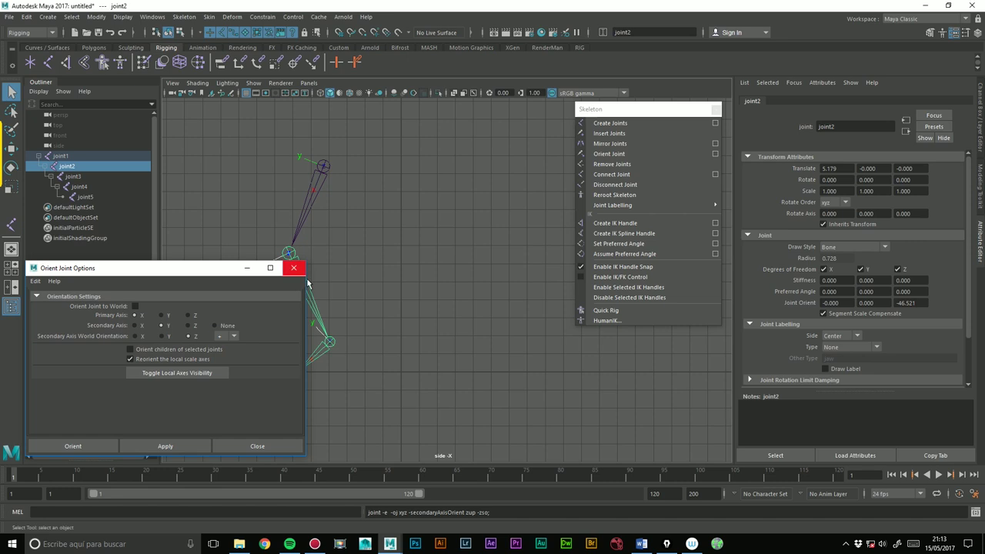
click(293, 268)
click(429, 262)
- Set joint5's Joint Orient X to 0
click(257, 374)
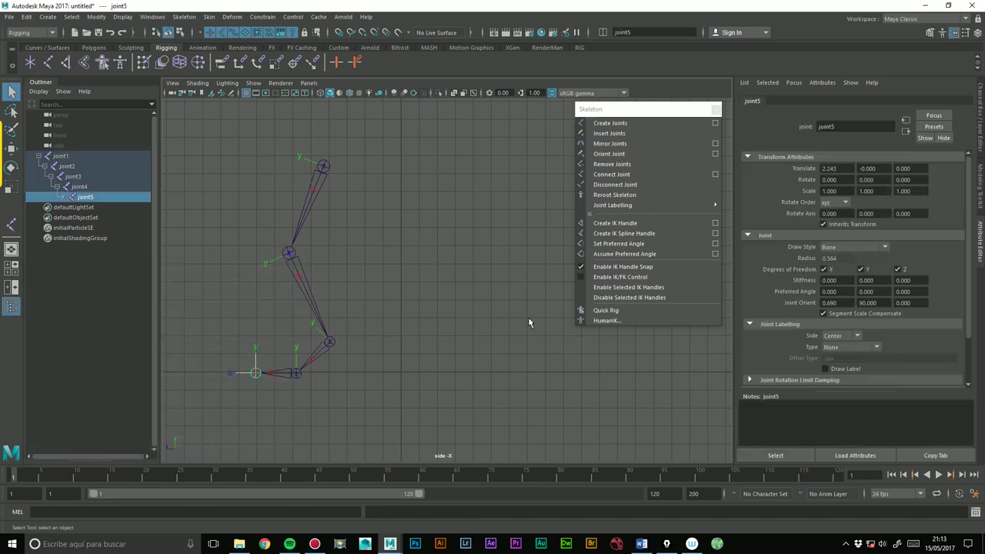
click(835, 302)
text(00)
key(Tab)
click(460, 222)
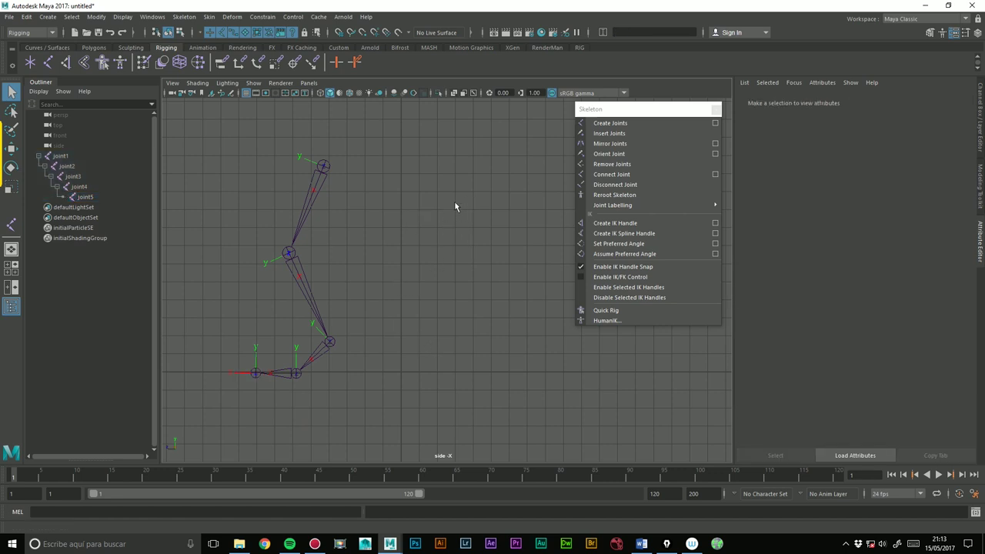
- Draw a new five-joint leg chain (joint6–joint10) to the right of the first leg
alt+middle_drag(423, 217, 395, 200)
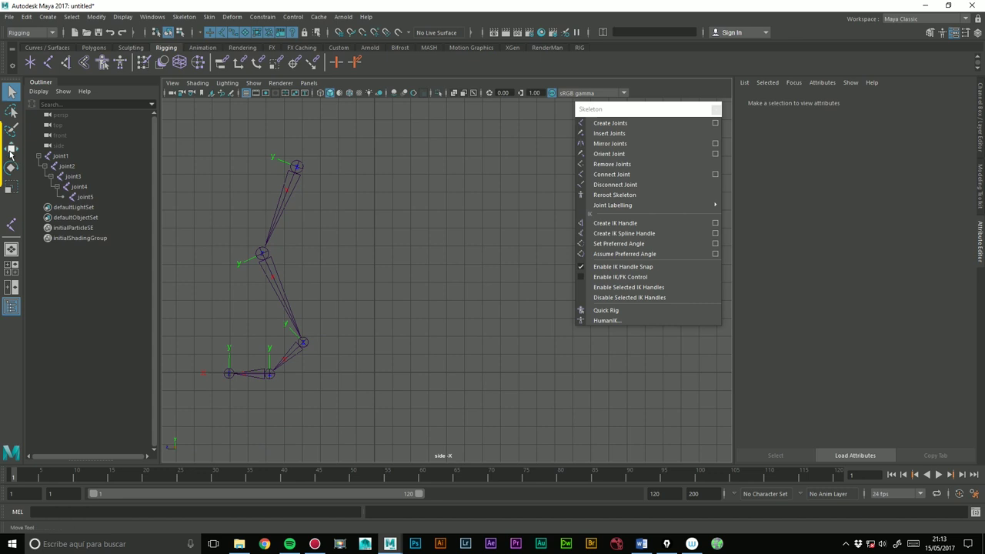
click(11, 225)
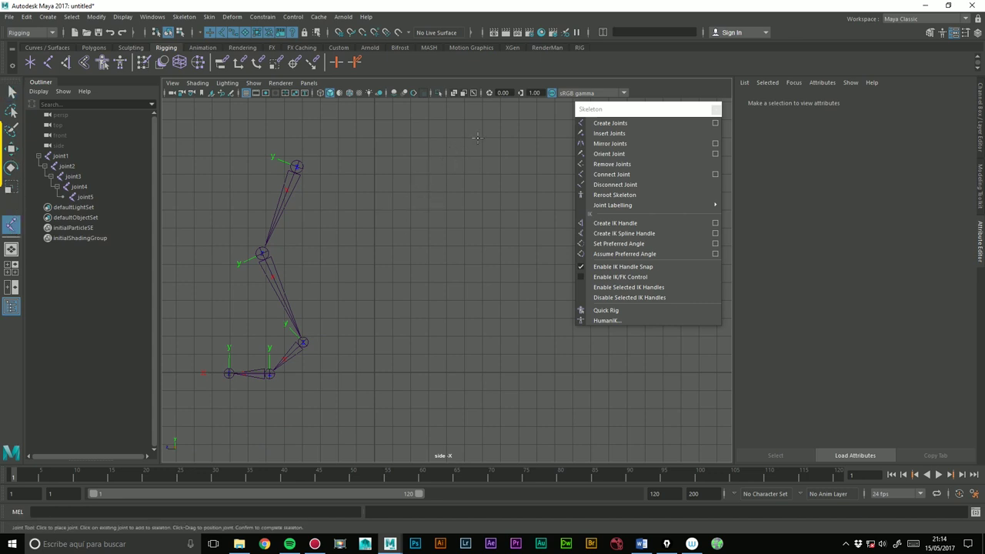
click(463, 134)
click(462, 239)
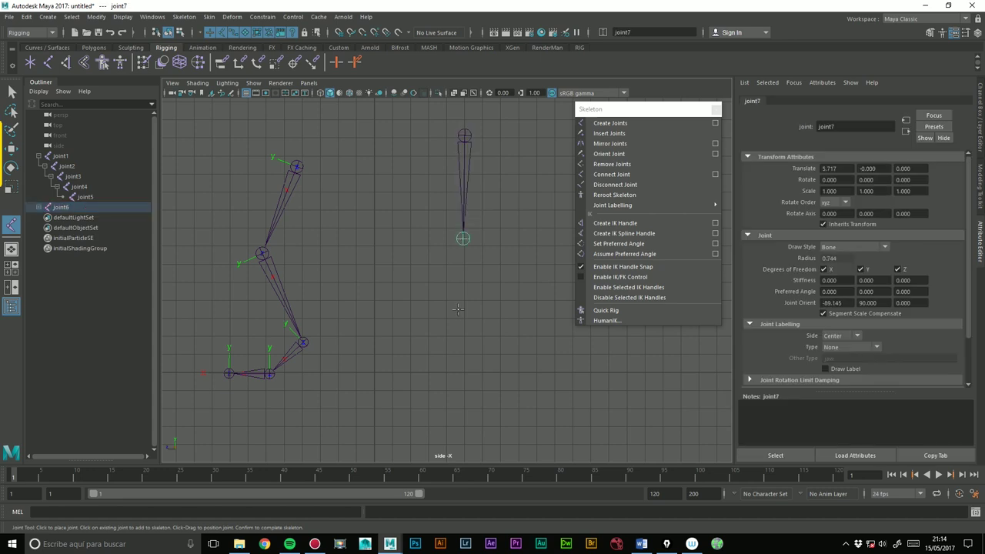
click(463, 338)
click(447, 380)
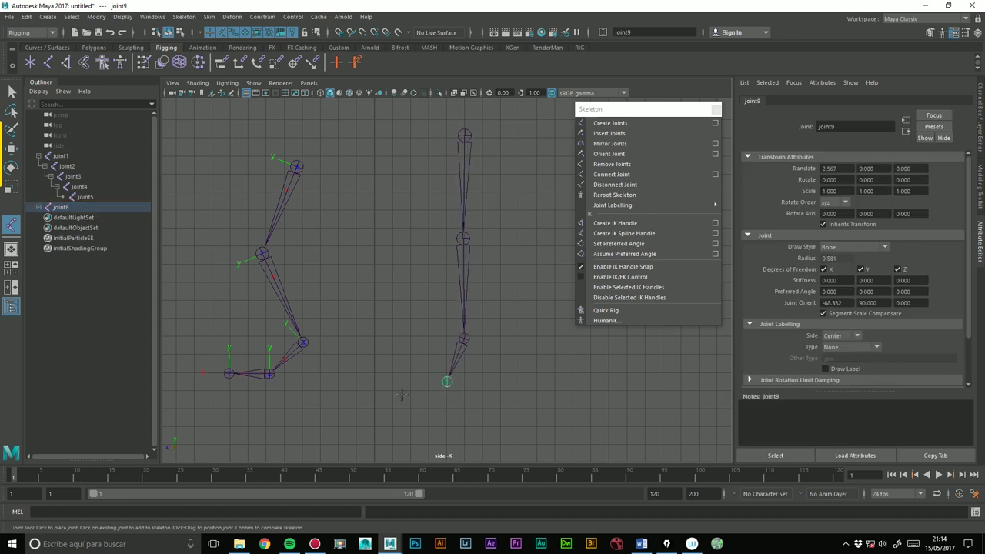
click(407, 404)
click(12, 147)
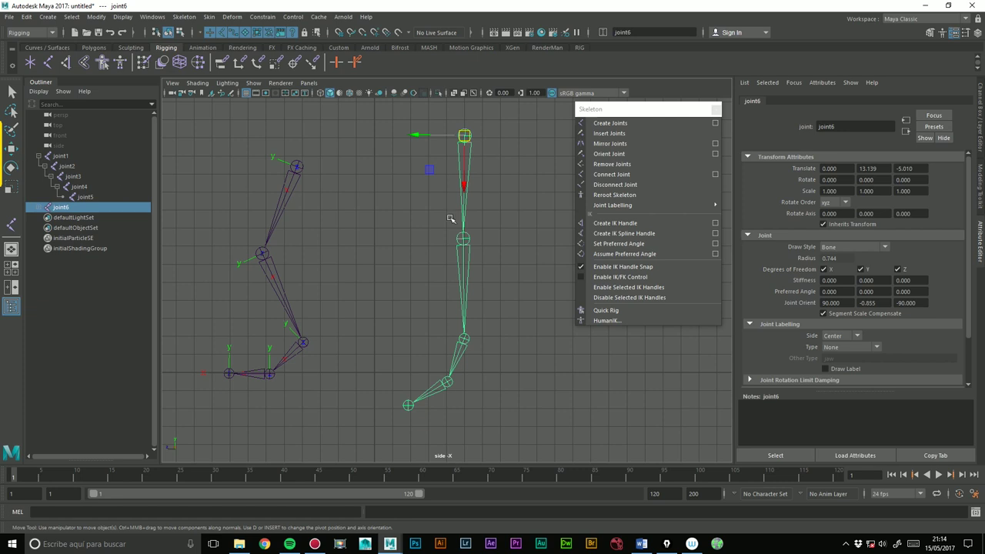
- Rotate joint6 about 21.457 in Z and lower the new chain slightly
alt+middle_drag(489, 186, 479, 192)
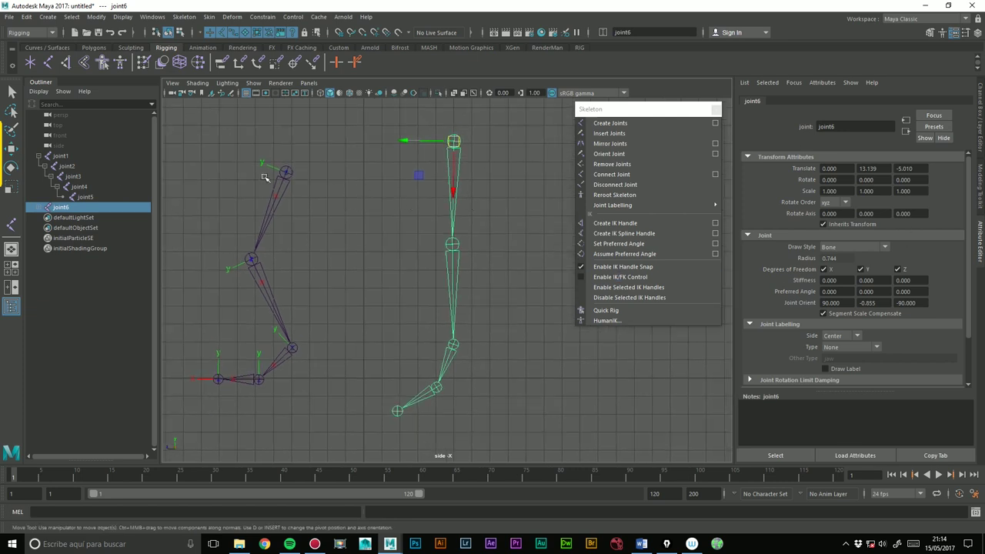
key(e)
drag(421, 179, 370, 158)
click(10, 148)
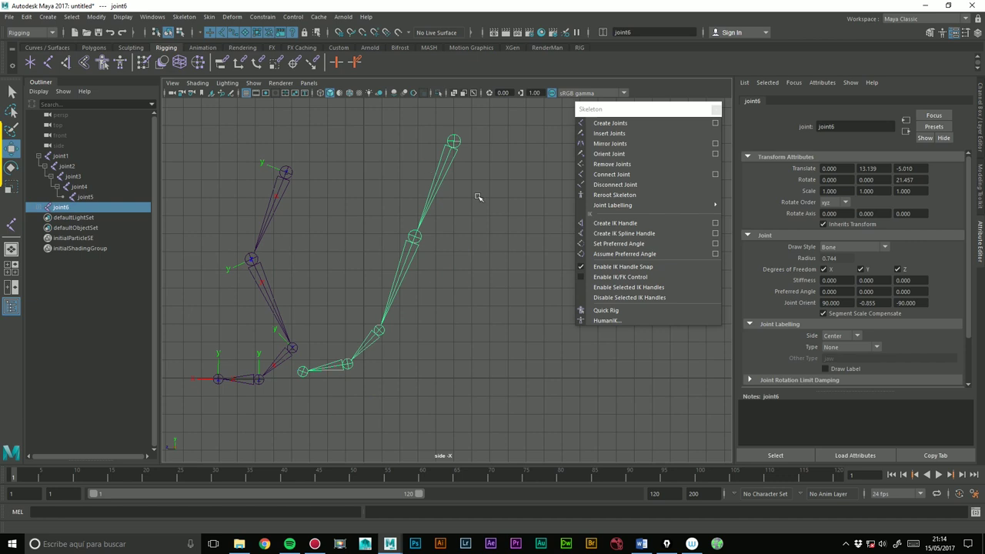
click(11, 167)
click(11, 147)
drag(453, 141, 462, 175)
- Select joint6 and set its X, Y and Z Joint Orient values to 0
click(422, 269)
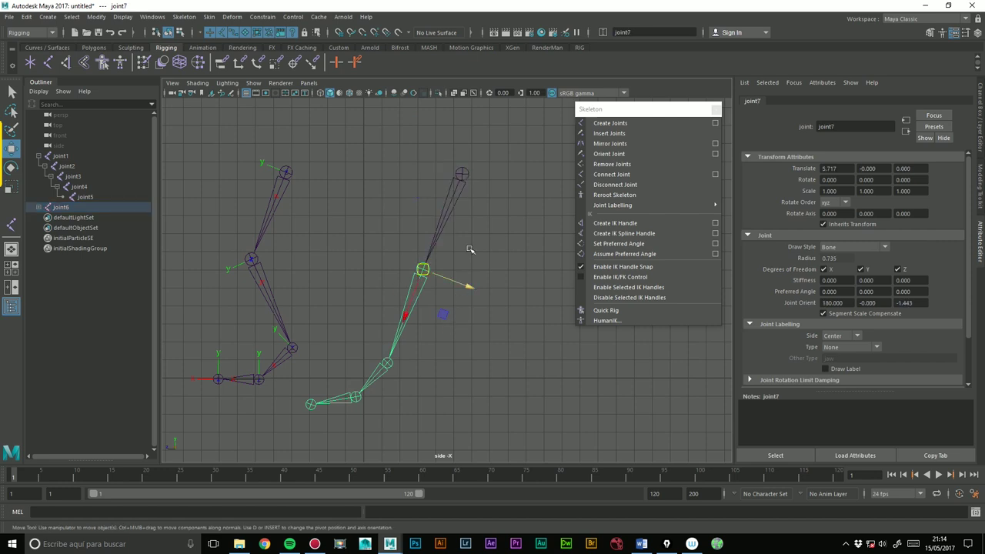
click(494, 243)
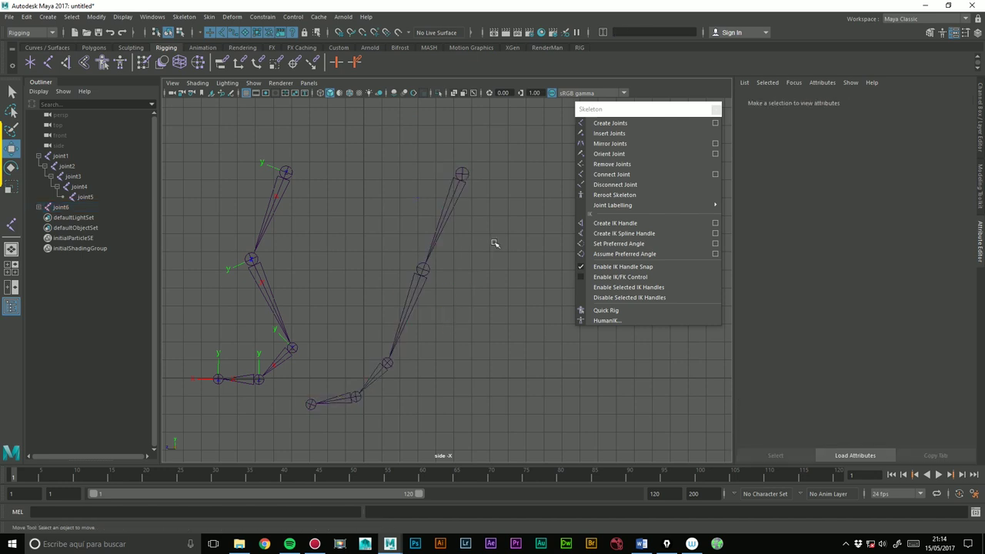
drag(368, 181, 460, 432)
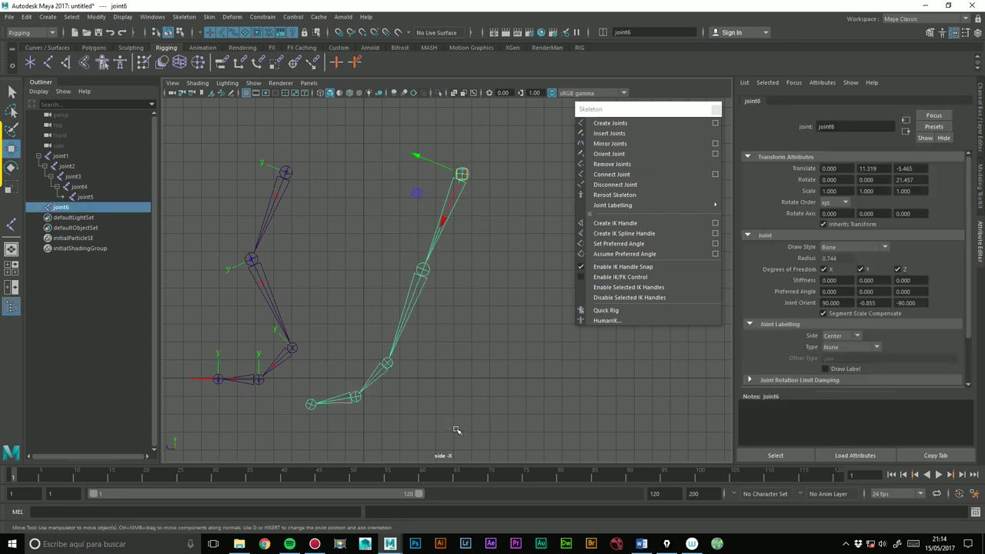
drag(346, 153, 541, 409)
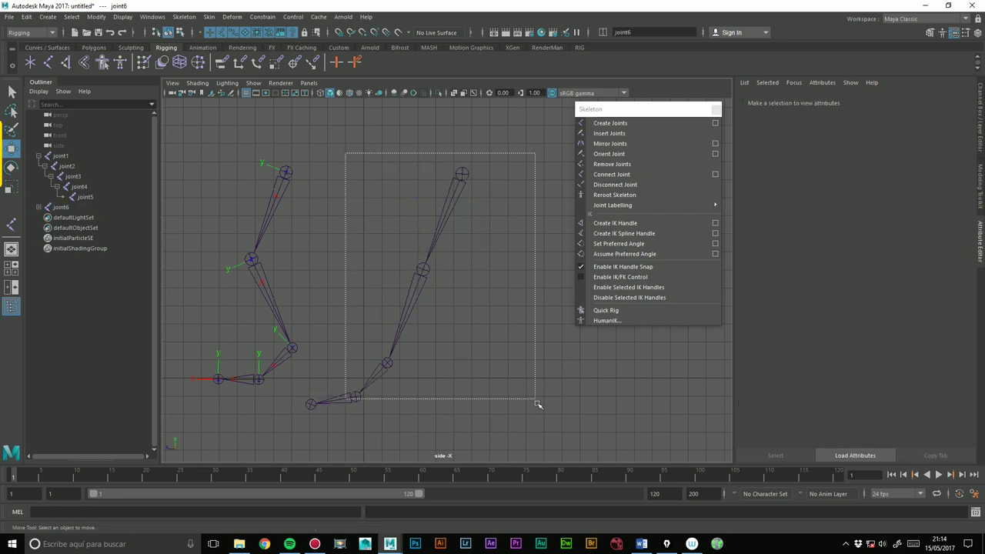
double_click(870, 303)
text(0)
key(Return)
double_click(829, 303)
text(000)
key(Return)
text(00)
key(Return)
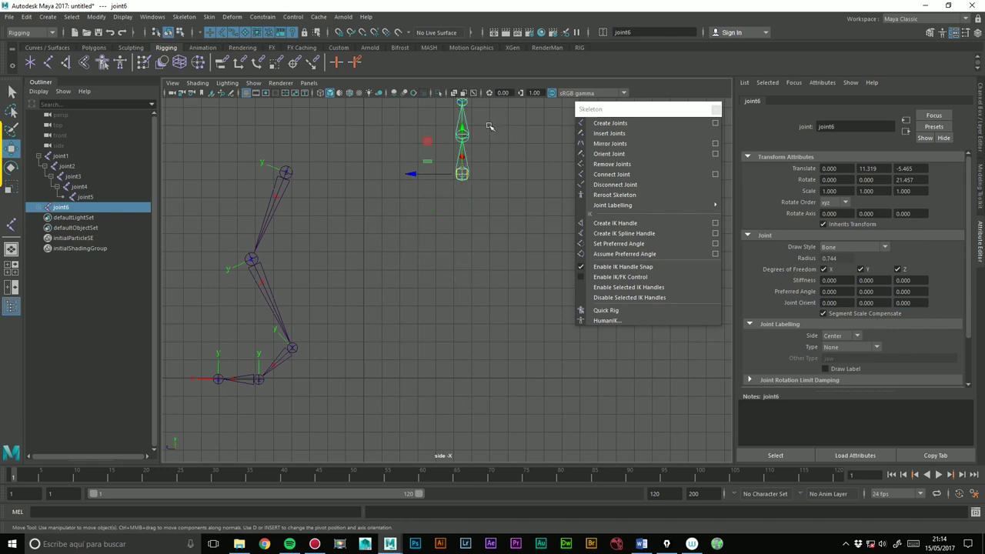
- Expand joint6 and zero the Y and X Joint Orient on joint7 through joint10
click(48, 207)
drag(67, 217, 86, 248)
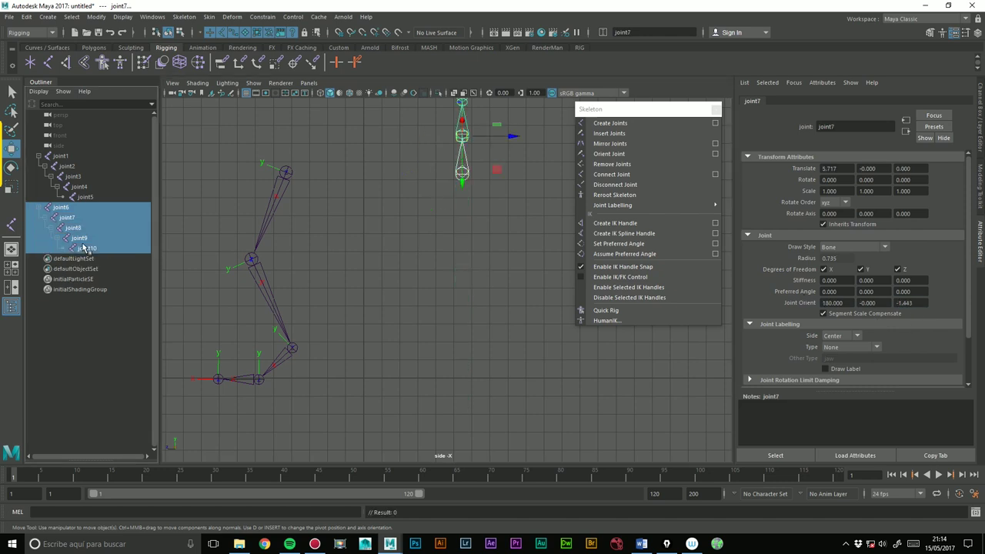
click(856, 304)
text(0)
key(Return)
text(0)
key(Return)
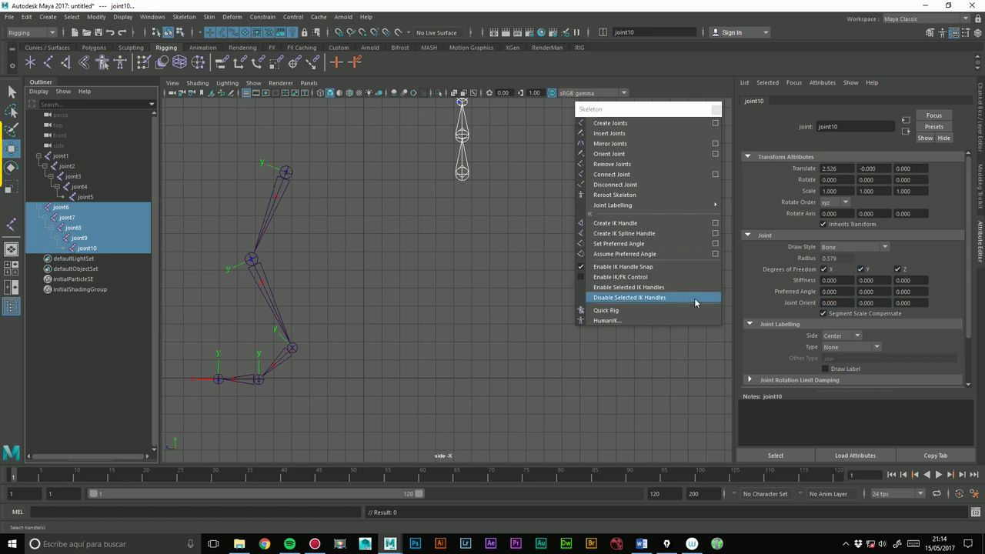
- Set joint7's X Joint Orient to 0
click(68, 219)
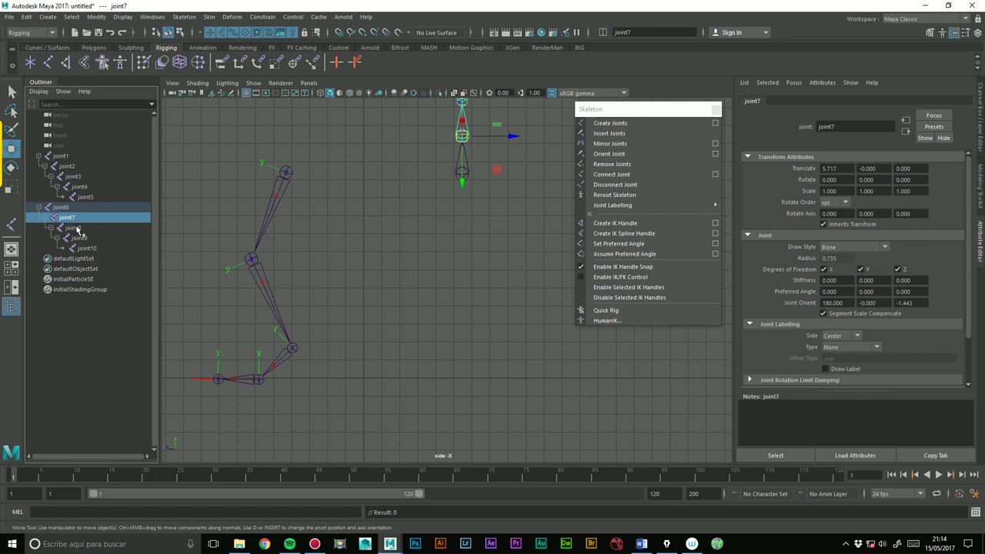
click(831, 303)
text(0)
key(Return)
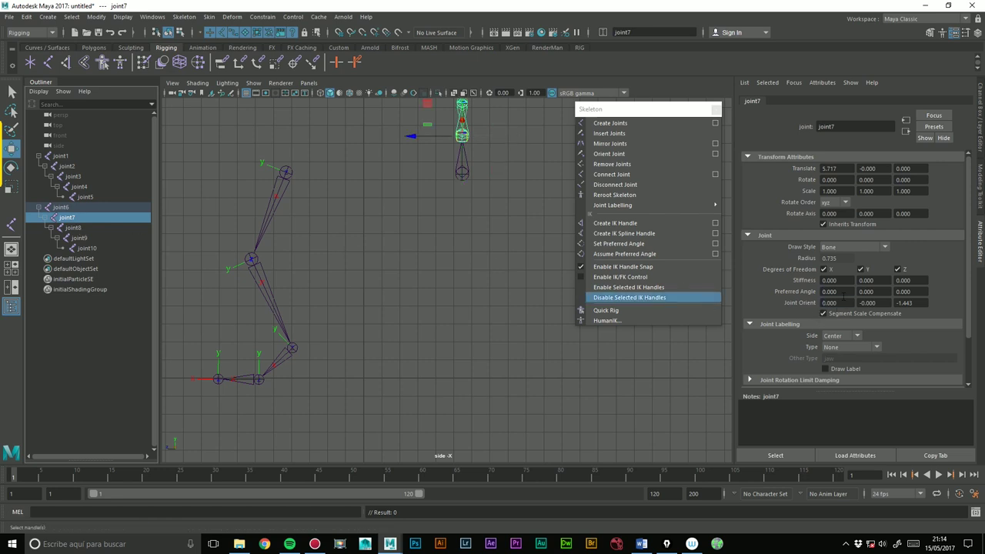
key(Tab)
key(Tab)
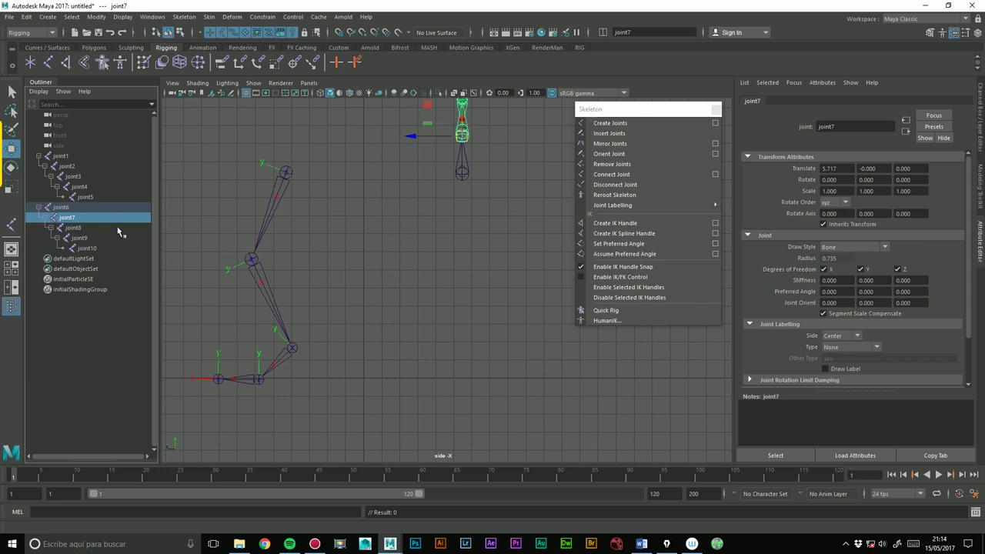
- Zero joint8's X Joint Orient and joint9's Z Joint Orient, then select joint10
click(109, 228)
click(830, 302)
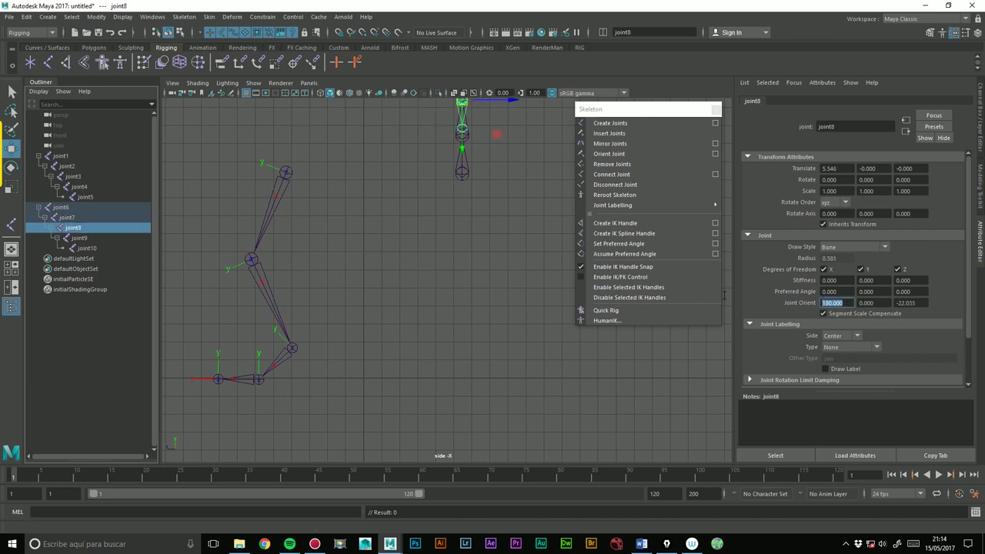
text(0)
key(Tab)
key(Tab)
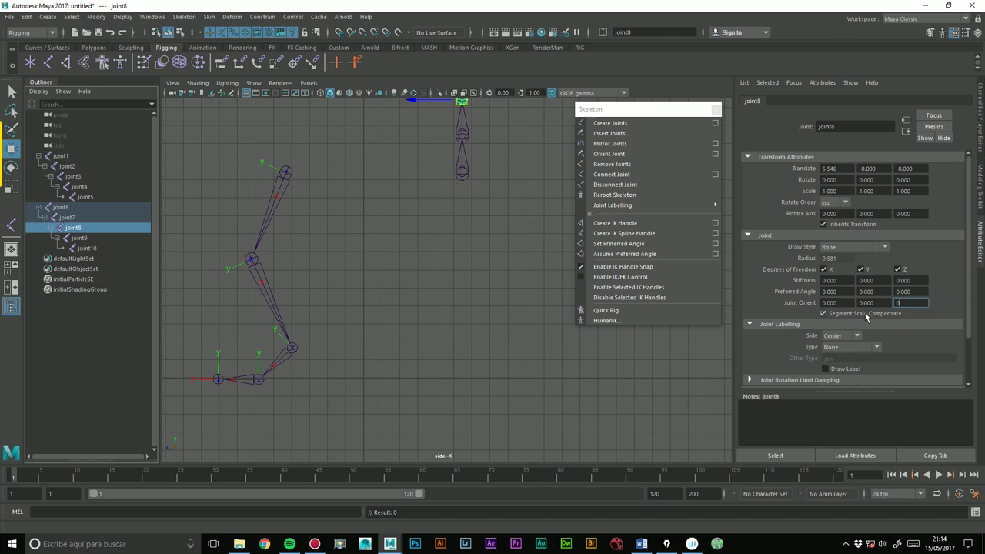
click(104, 241)
click(912, 302)
text(0)
key(Return)
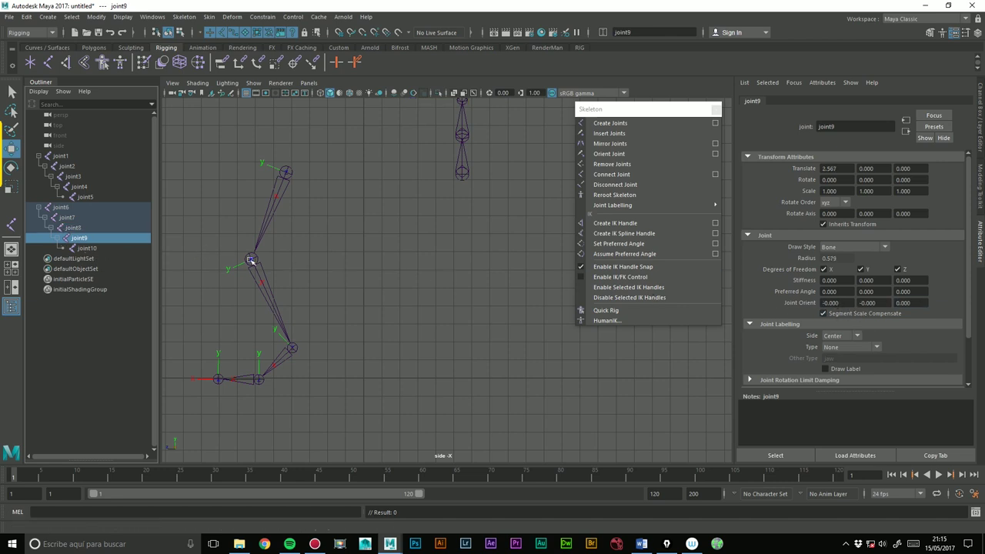
click(86, 247)
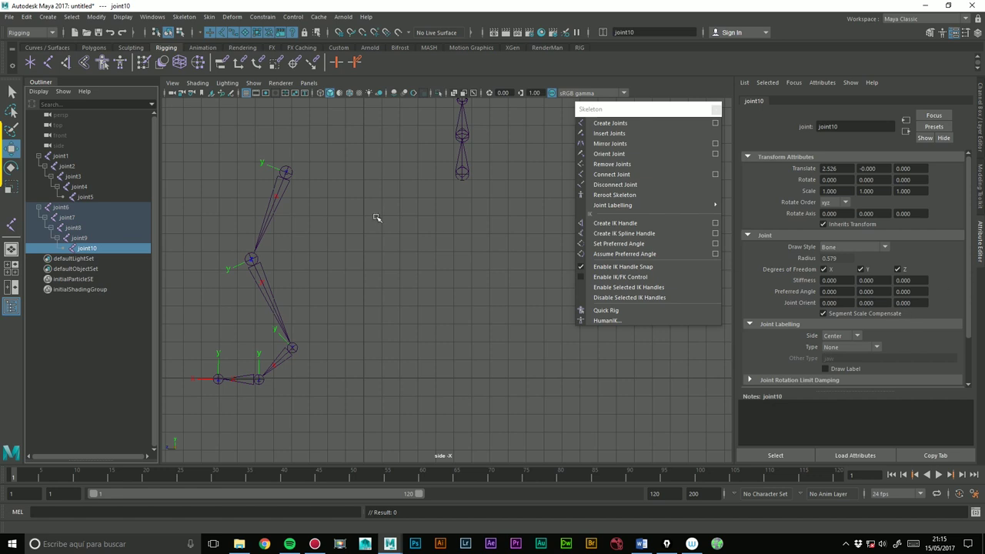
- Shift joint6 left and rotate it to -90 in Z so the chain points down
key(w)
alt+middle_drag(189, 169, 182, 215)
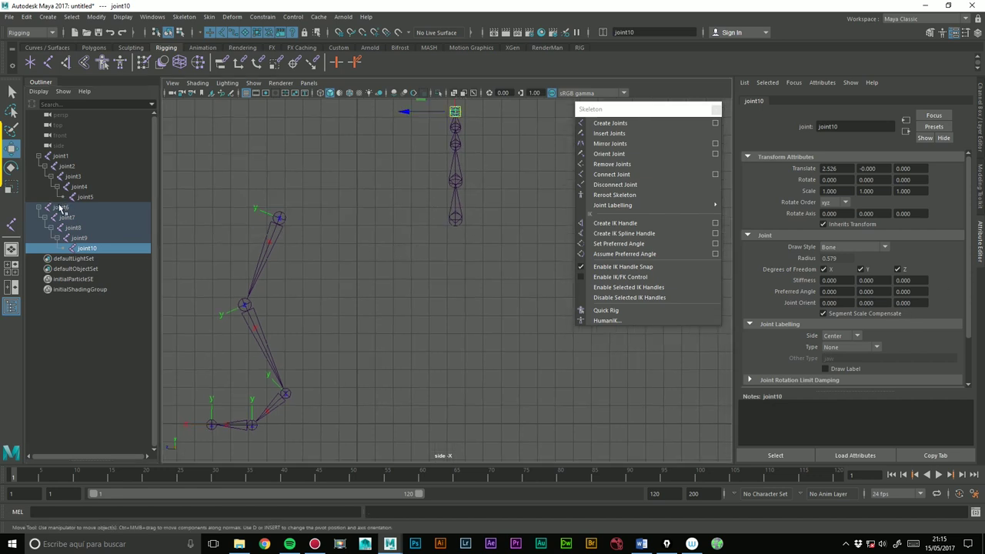
click(60, 208)
drag(455, 221, 447, 220)
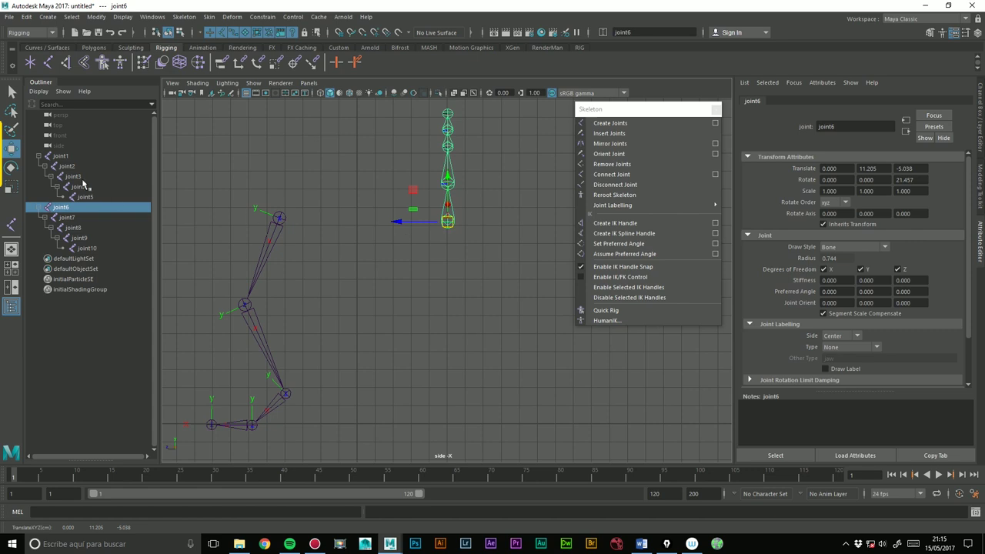
click(10, 167)
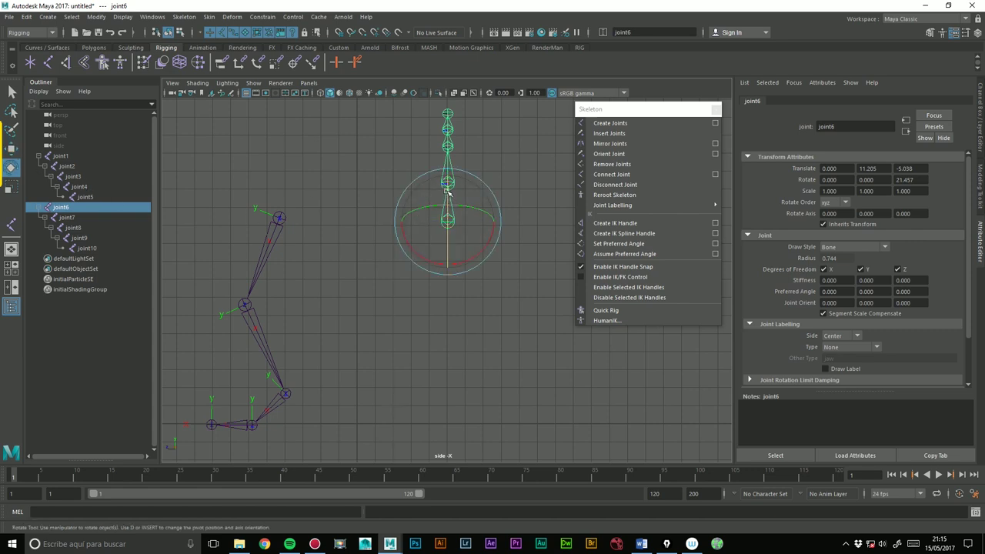
drag(447, 192, 450, 254)
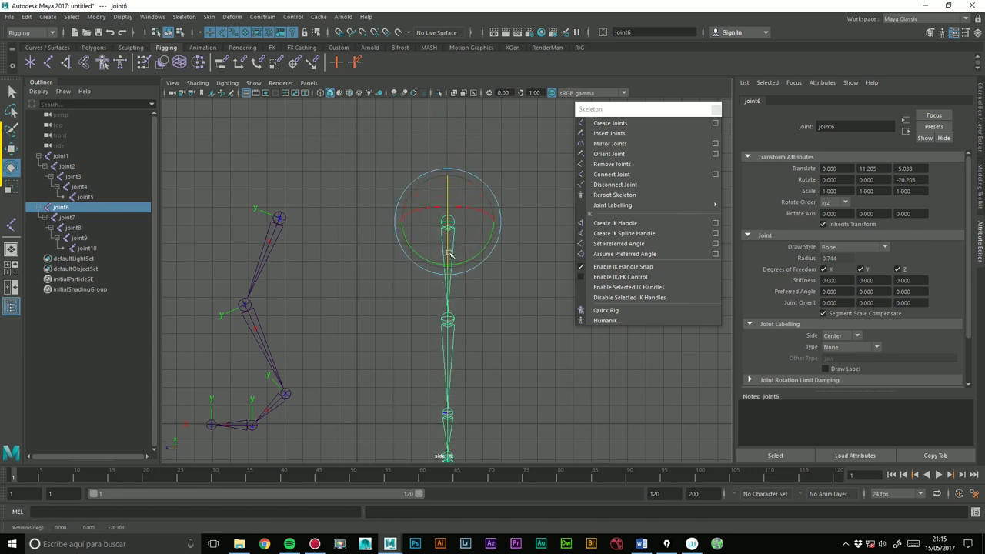
double_click(905, 180)
text(-90)
key(Return)
drag(418, 257, 394, 251)
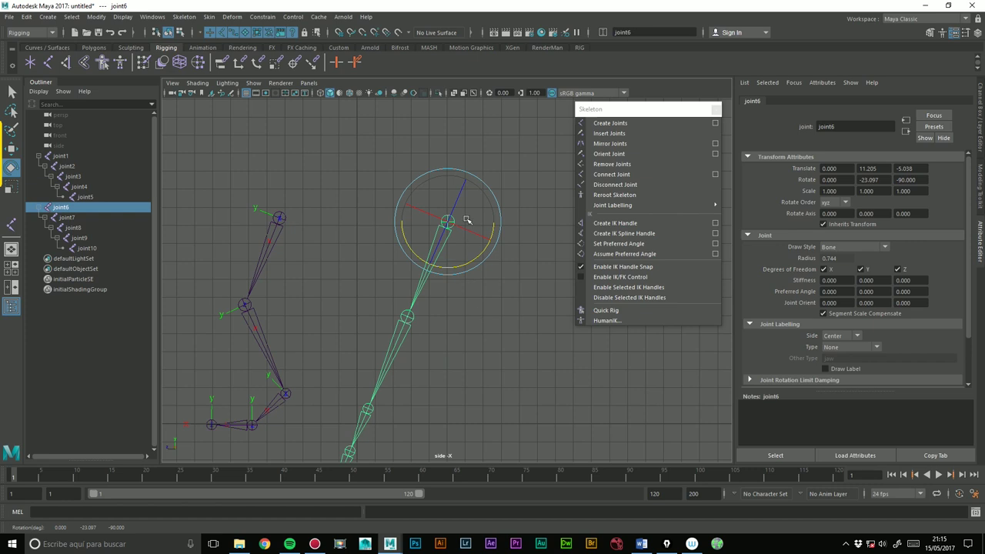
alt+middle_drag(462, 375, 460, 306)
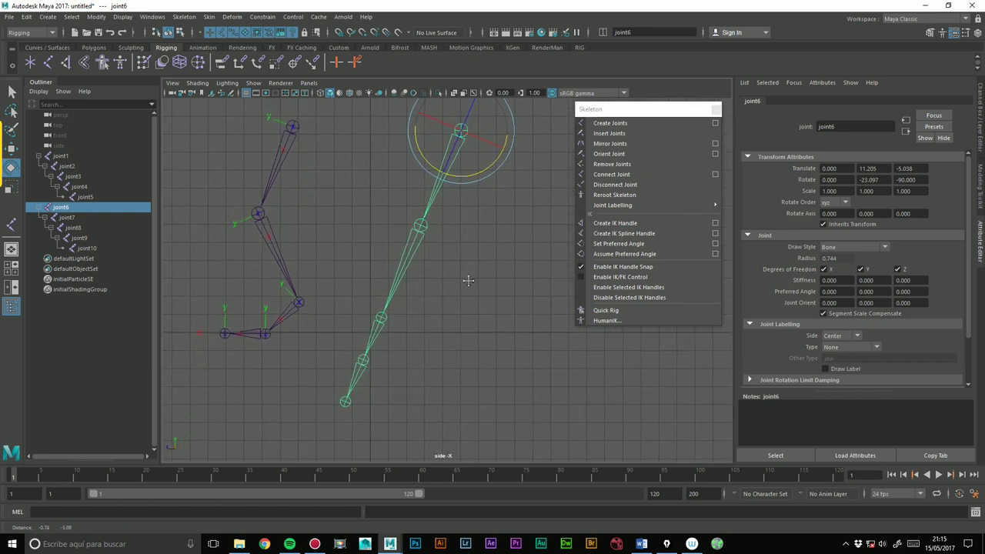
- Rotate joint7, joint8 and joint9 in Y to bend the hip, knee and foot
key(Down)
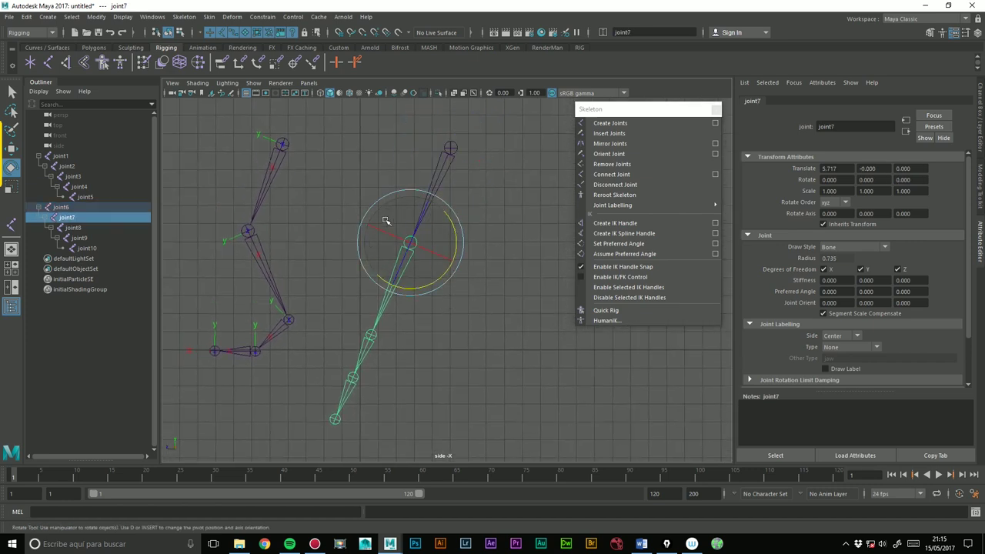
right_click(383, 219)
drag(370, 205, 377, 245)
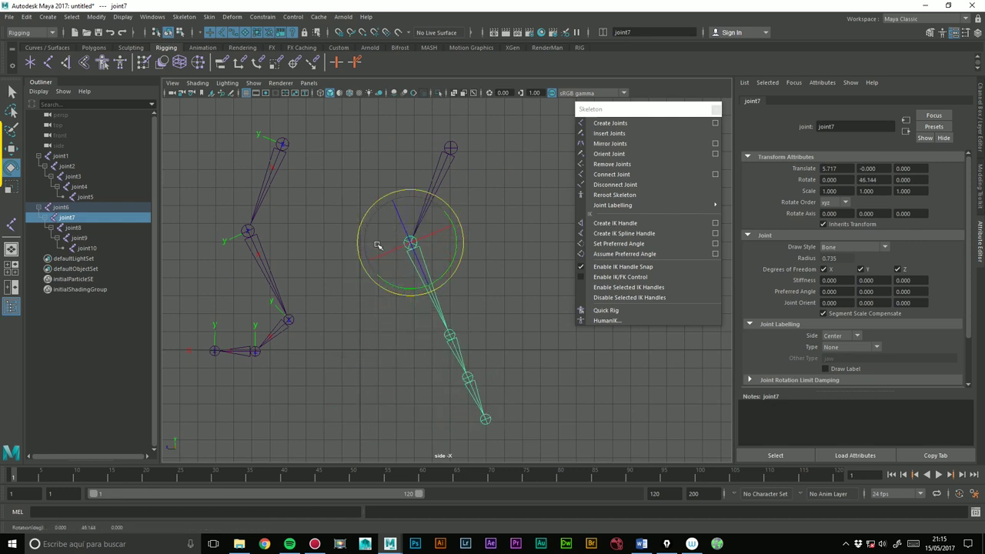
key(Down)
drag(478, 299, 498, 354)
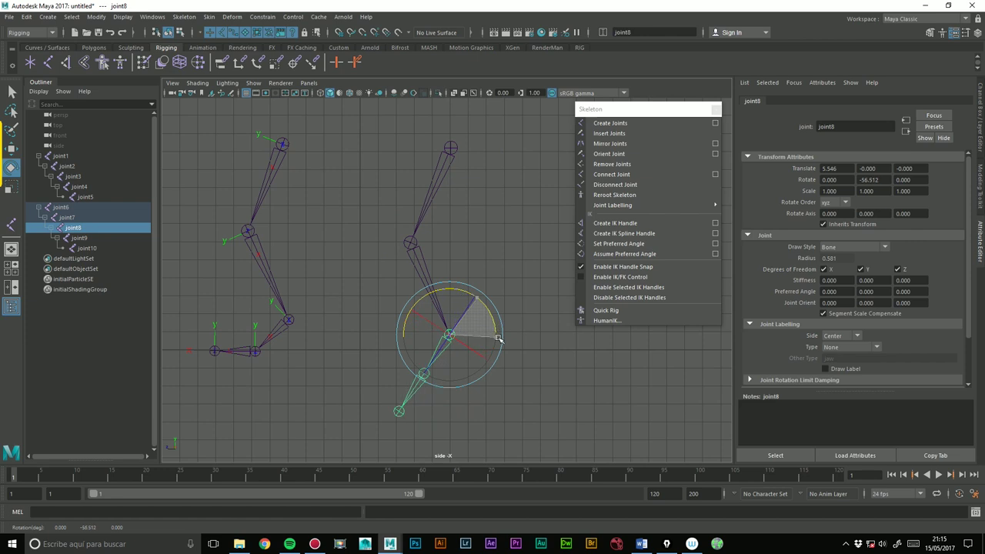
key(Down)
drag(436, 325, 453, 337)
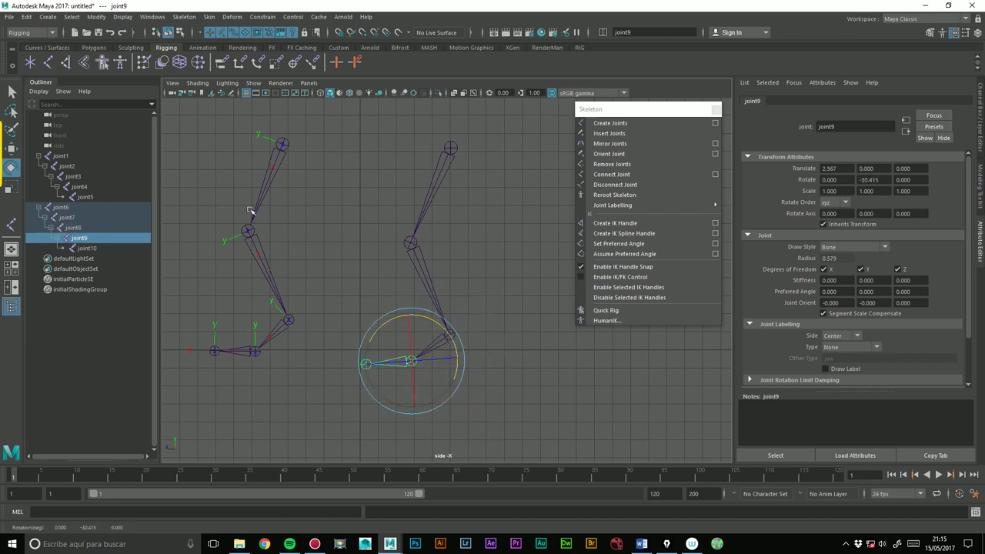
- Move joint6 up and right to place the second leg beside the first, then deselect
click(11, 148)
mouse_move(414, 137)
mouse_down()
mouse_move(486, 164)
mouse_move(463, 146)
mouse_up()
mouse_move(501, 181)
alt+middle_down()
mouse_move(511, 229)
mouse_move(503, 218)
alt+middle_up()
click(517, 259)
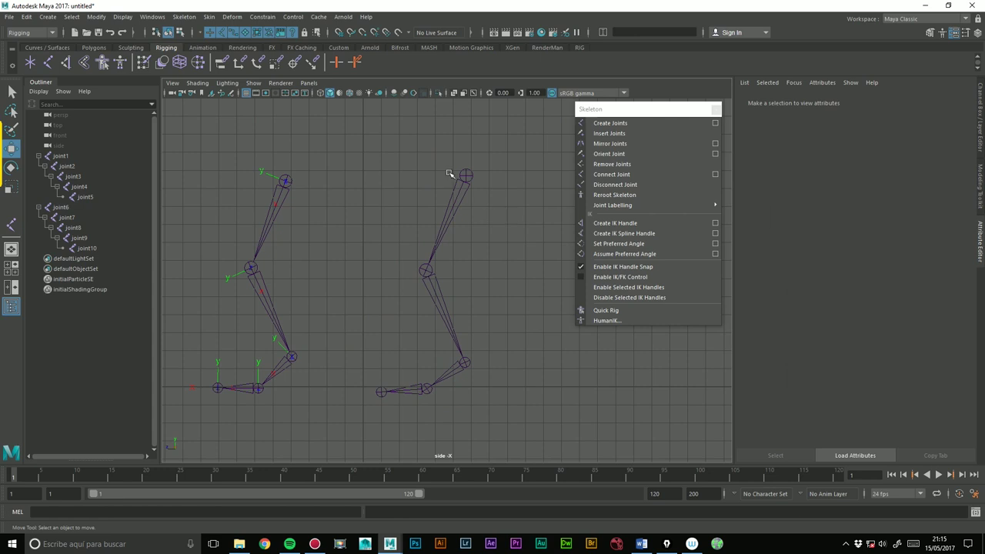
click(274, 193)
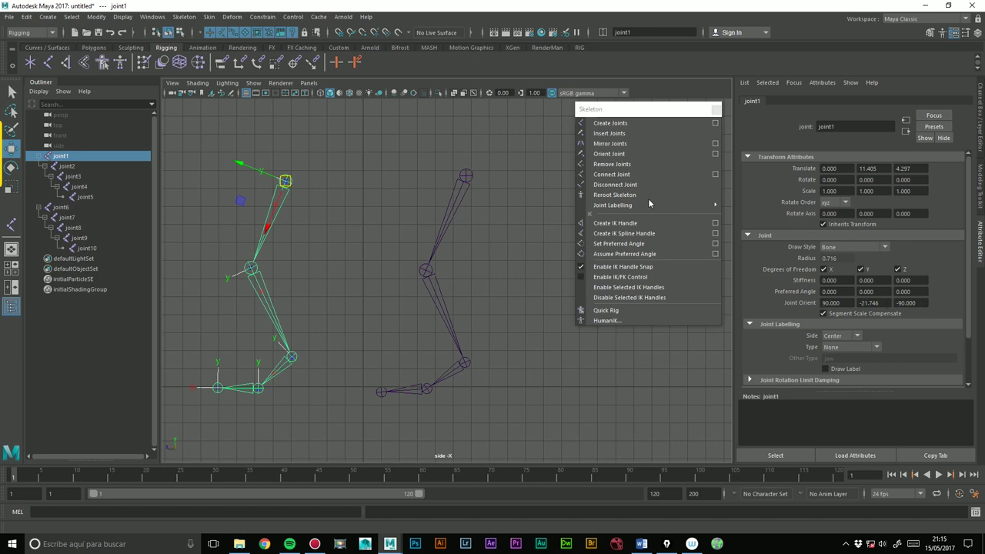
click(268, 305)
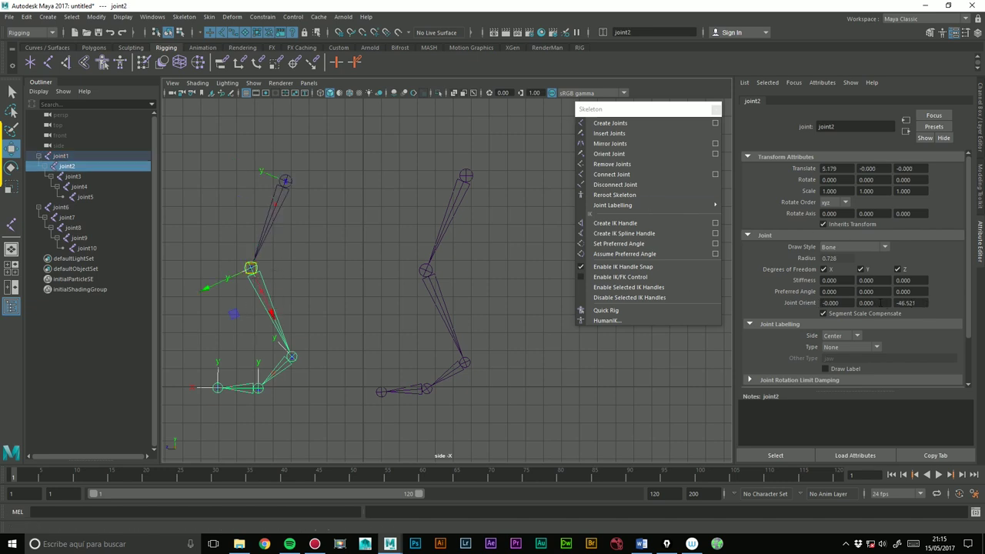
click(291, 357)
click(257, 388)
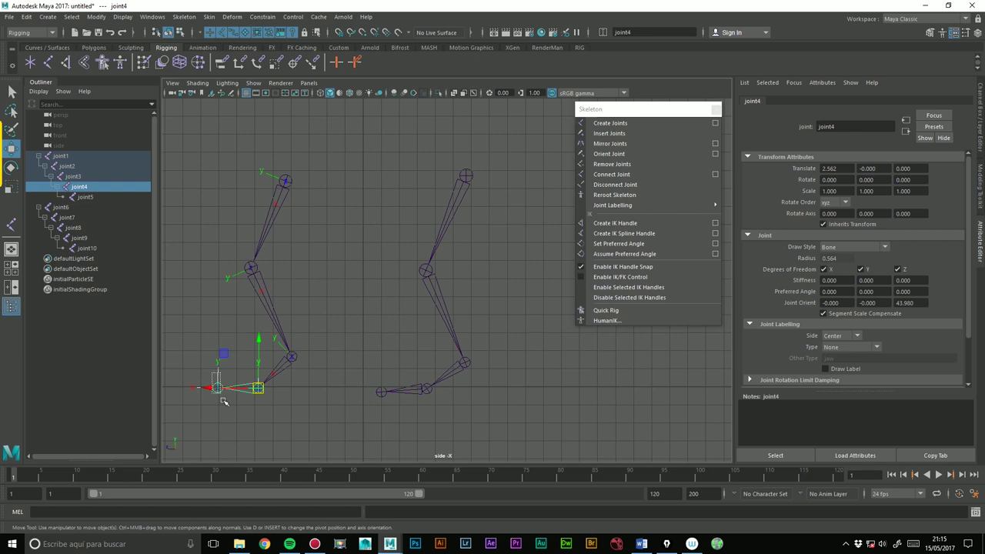
click(465, 177)
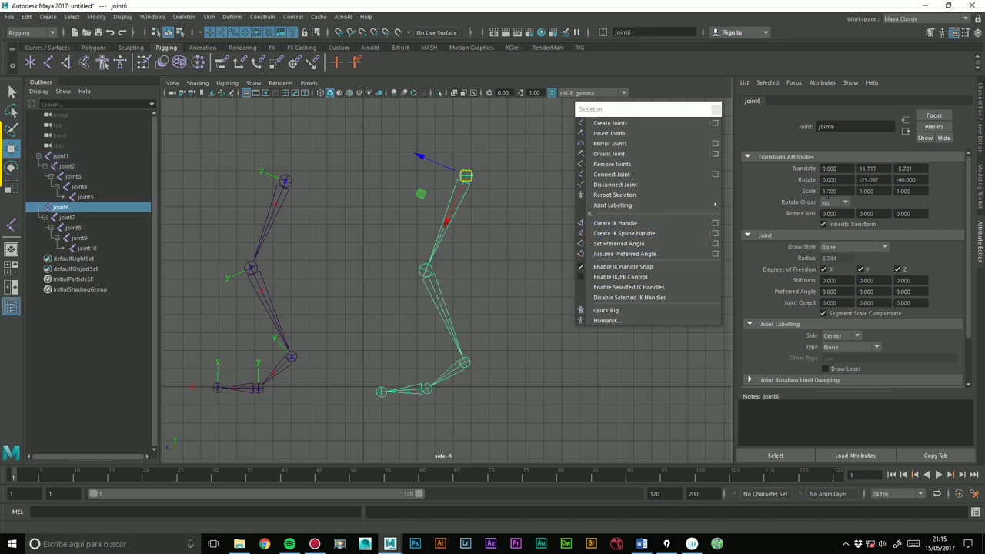
key(Down)
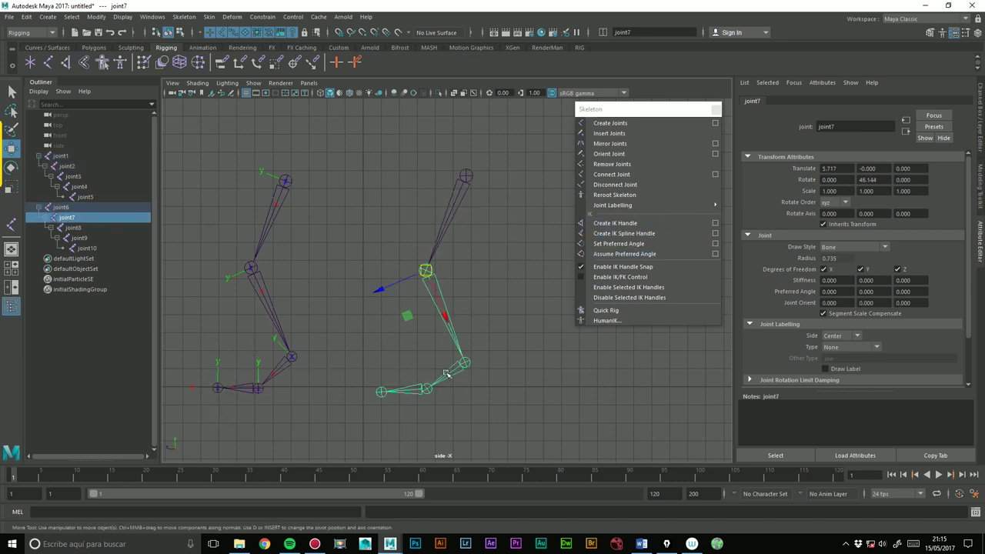
key(Down)
key(Down)
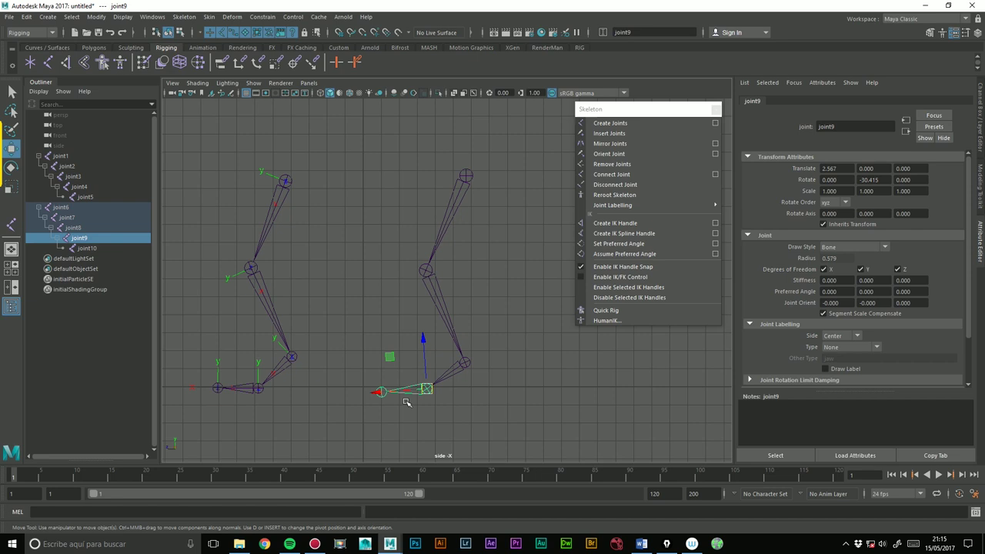
click(625, 114)
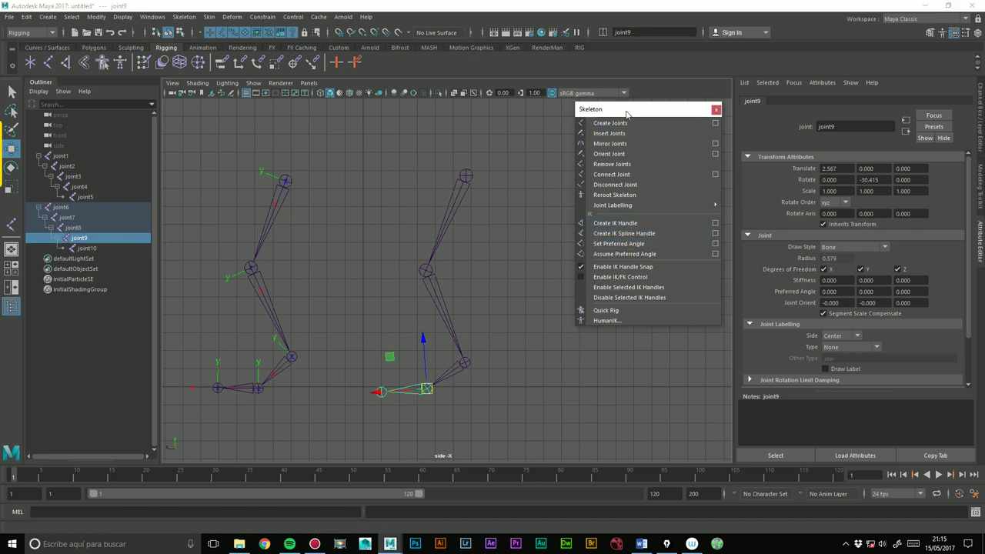
click(345, 174)
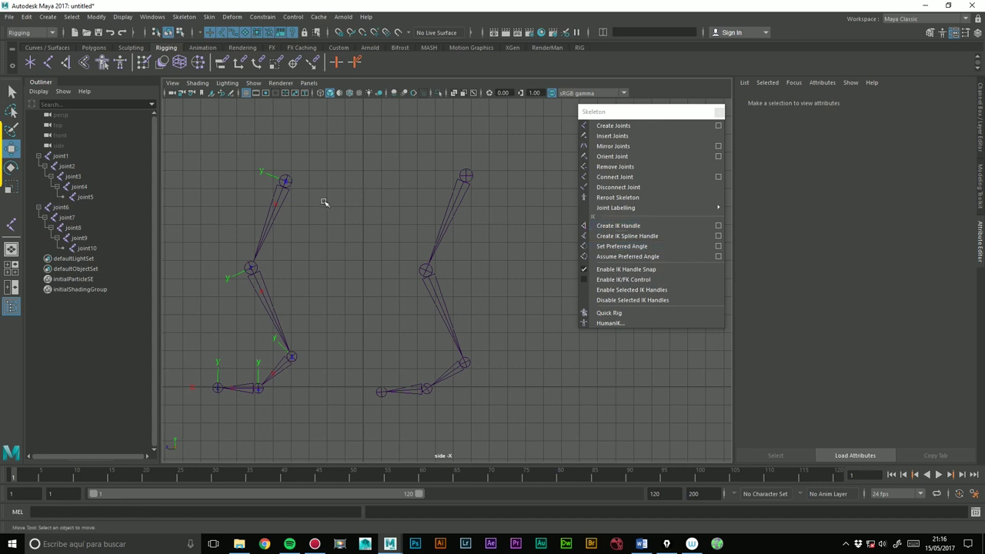
click(284, 181)
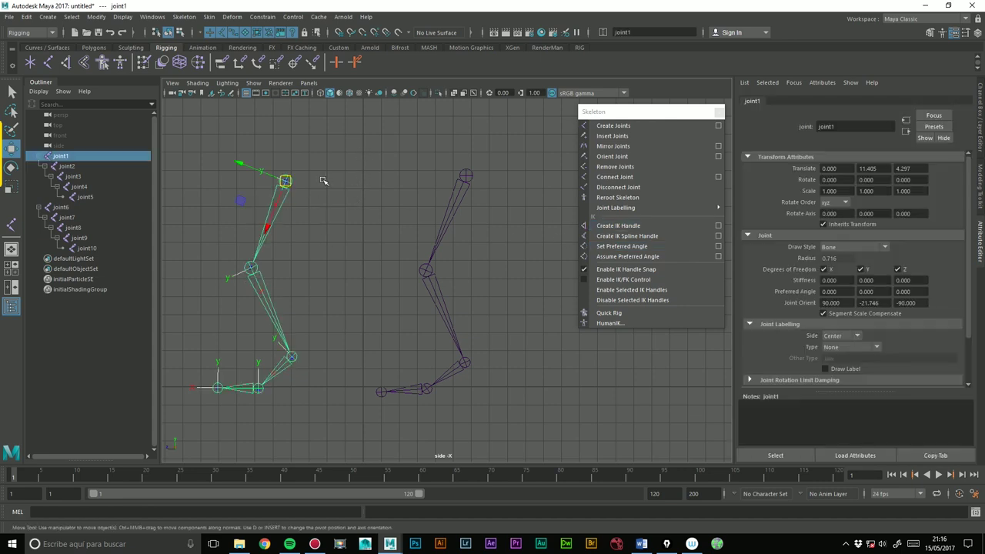
alt+middle_drag(288, 212, 342, 211)
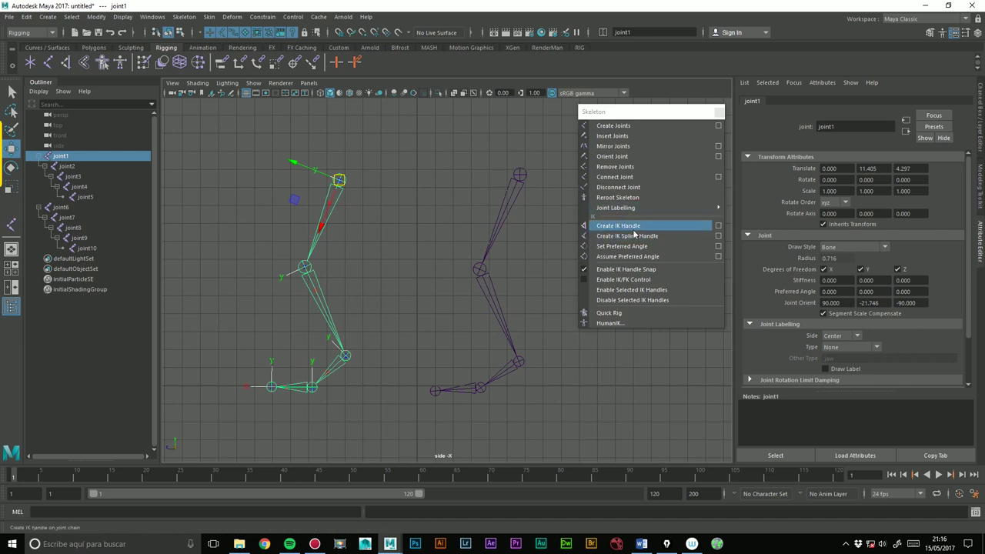
- Create an IK handle from joint1 down to the ankle joint of the first leg
click(609, 228)
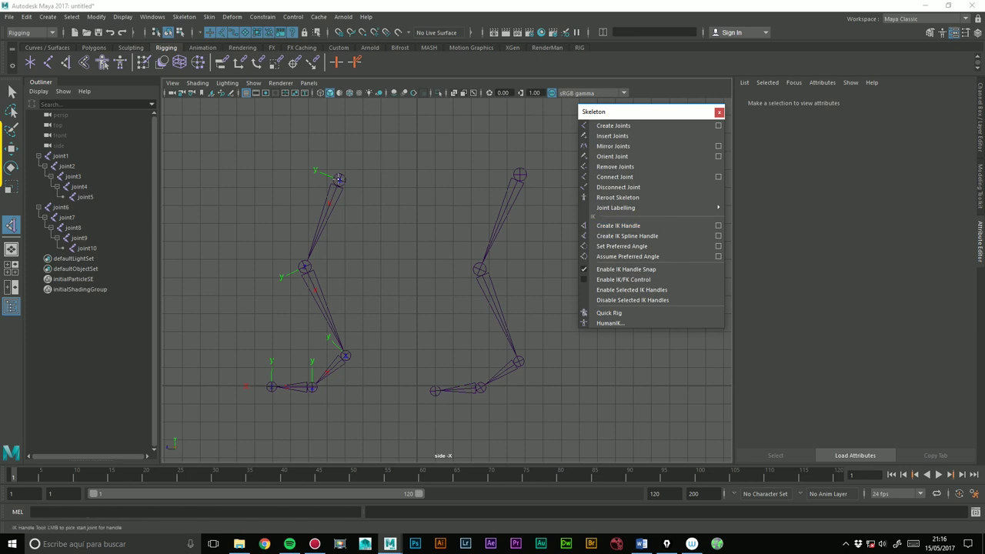
click(338, 178)
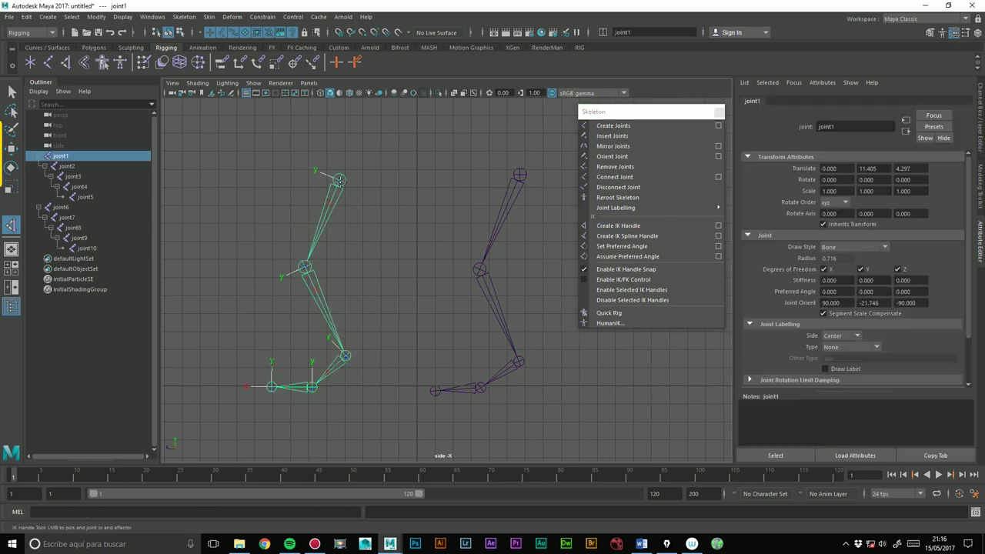
click(344, 355)
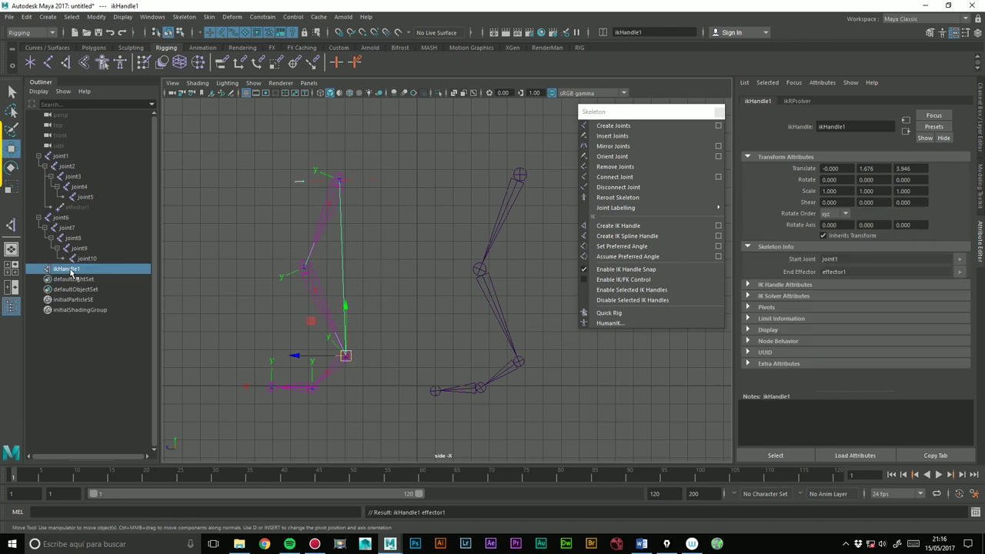
- Check ikHandle1 and effector1 in the Outliner, ending with ikHandle1 selected
click(40, 218)
click(60, 218)
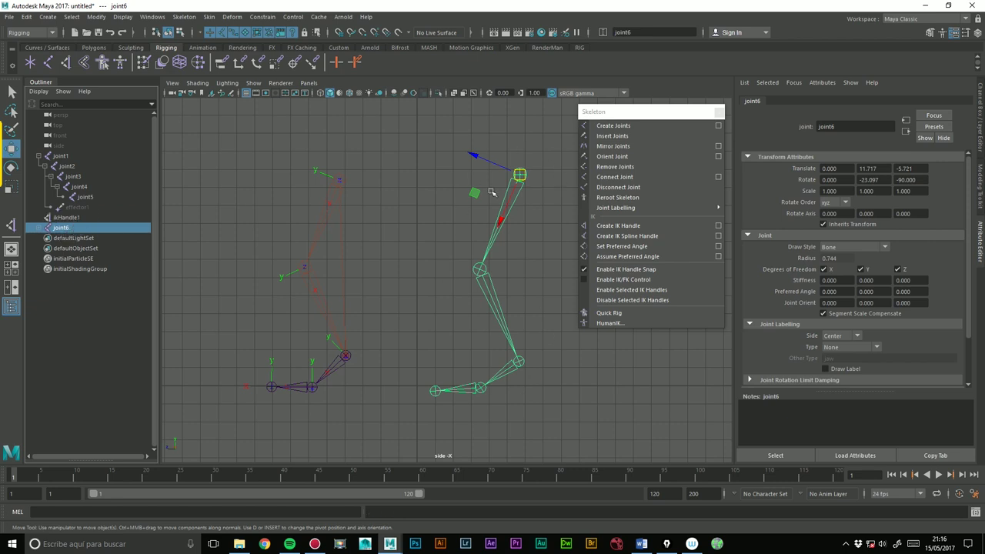
click(66, 218)
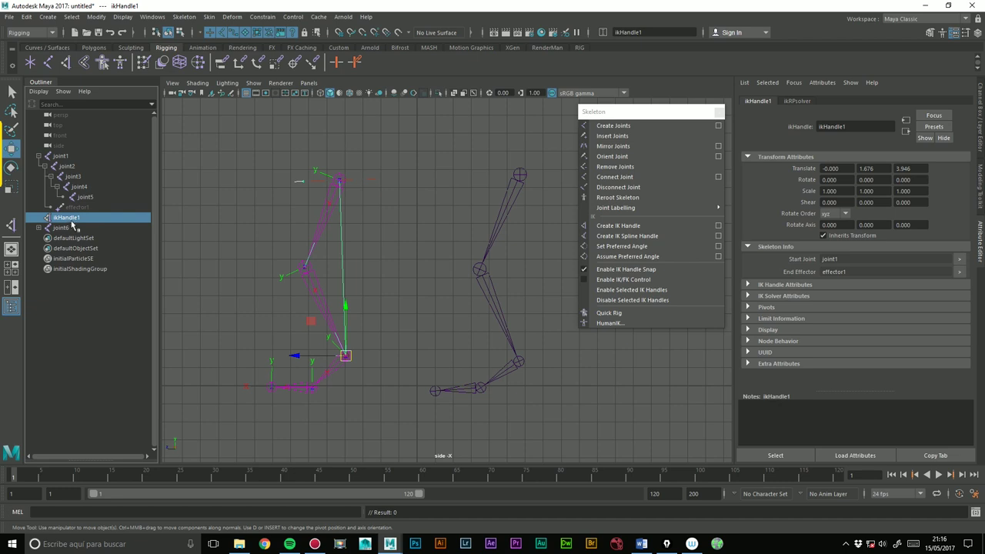
click(77, 208)
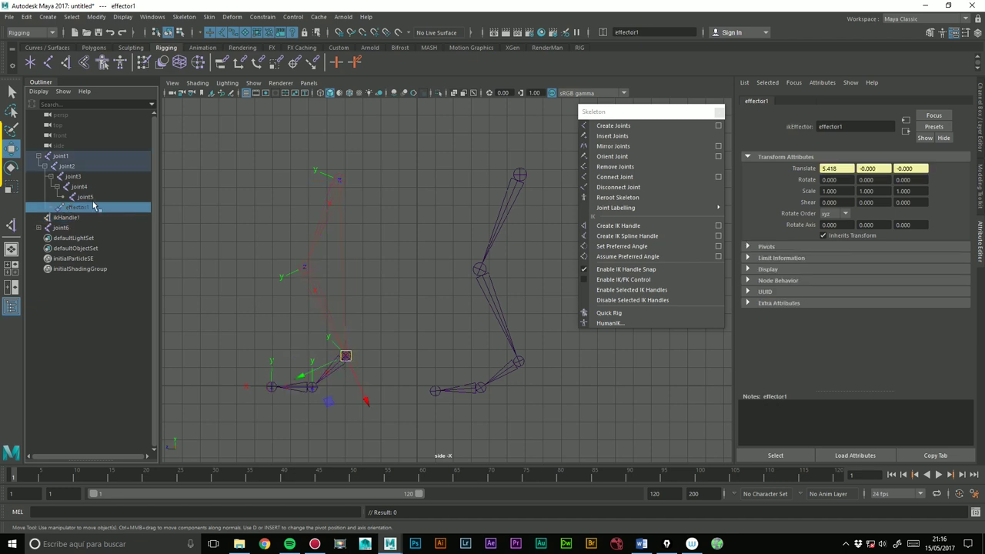
click(77, 219)
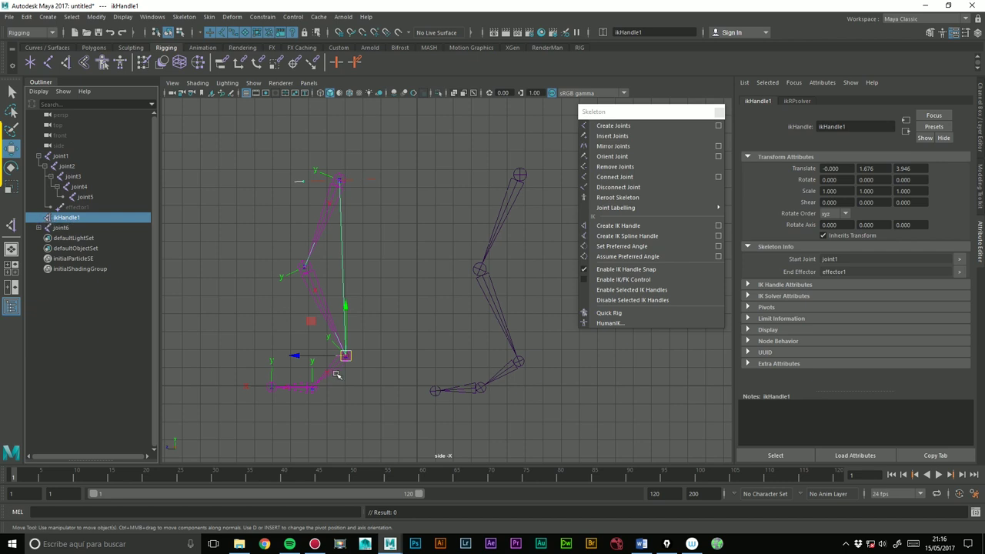
- Drag ikHandle1 to test the left leg's bend, then select the right leg's root joint6
mouse_move(345, 355)
mouse_down()
mouse_move(346, 275)
mouse_move(369, 323)
mouse_move(334, 323)
mouse_move(368, 286)
mouse_move(341, 369)
mouse_move(347, 279)
mouse_move(341, 446)
mouse_move(350, 292)
mouse_move(363, 329)
mouse_move(368, 314)
mouse_move(345, 306)
mouse_move(346, 355)
mouse_up()
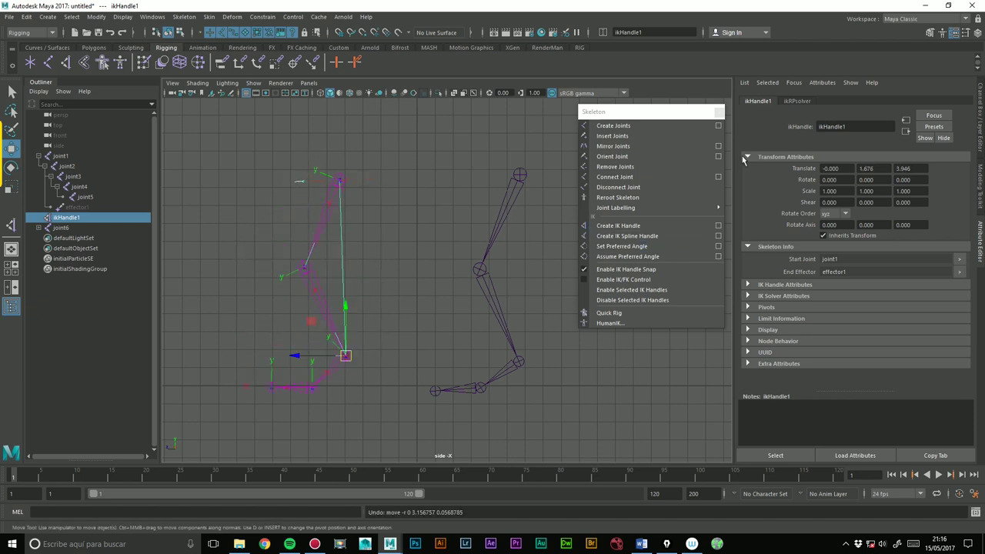
click(422, 242)
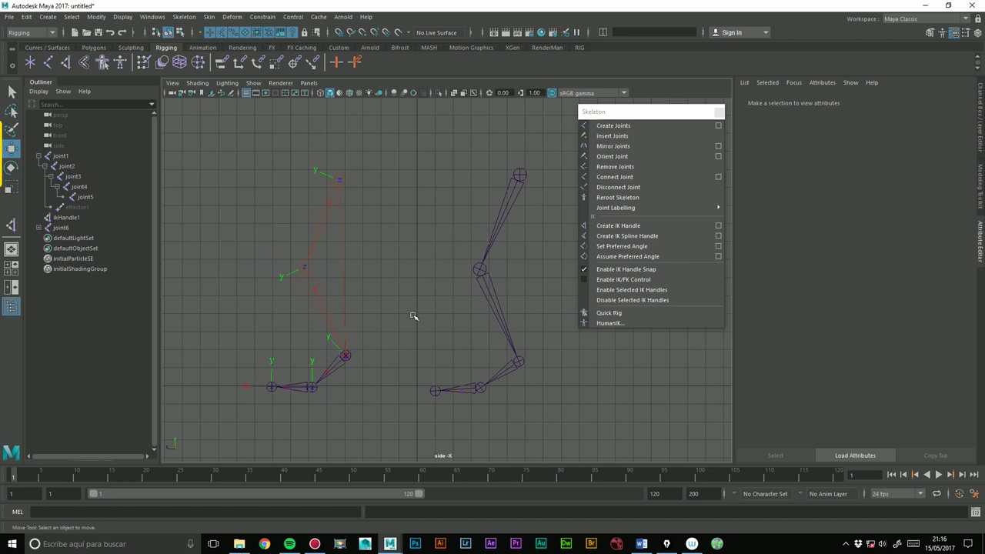
click(509, 179)
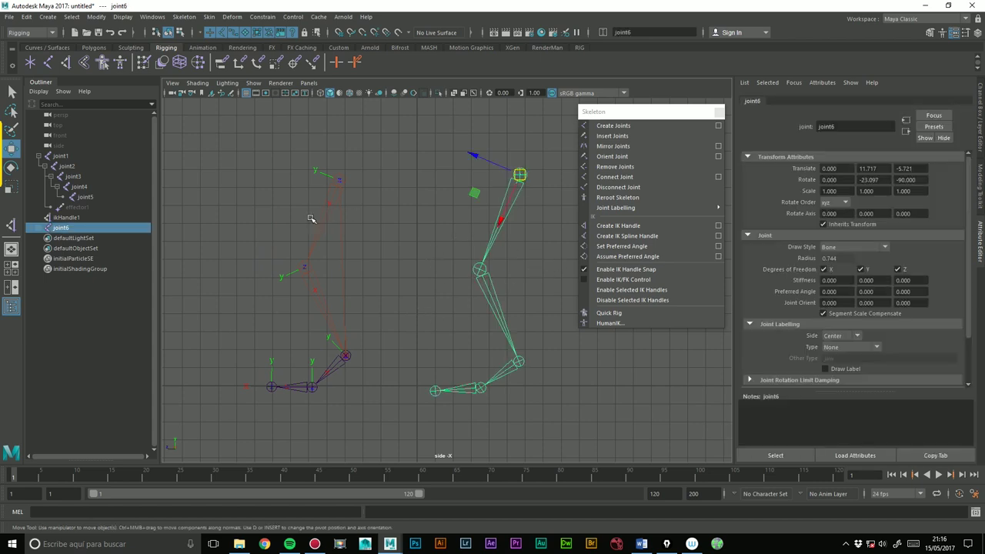
- Check joint1's Joint Orient values, then select knee joint7 on the right leg chain
click(316, 219)
click(831, 303)
key(Tab)
key(Tab)
click(519, 262)
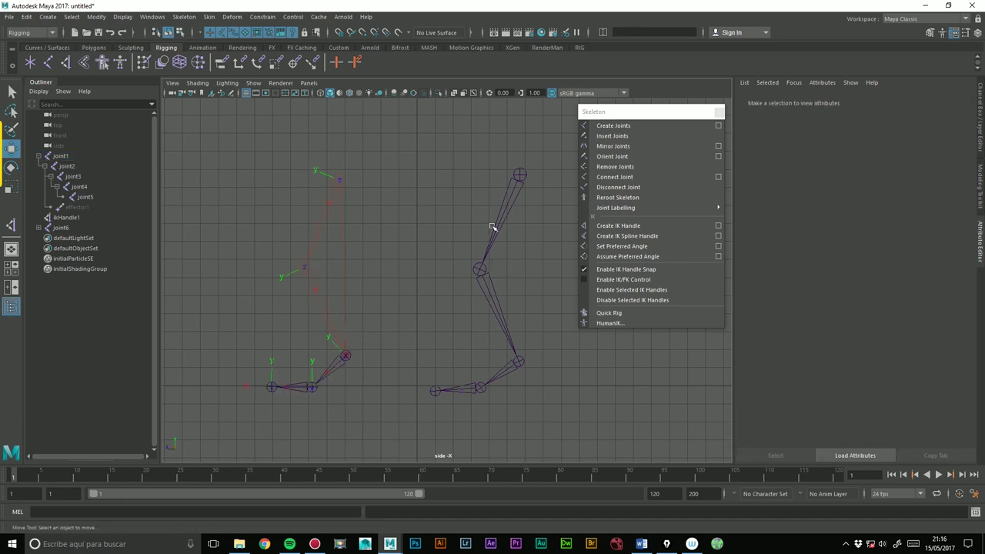
click(494, 227)
key(Down)
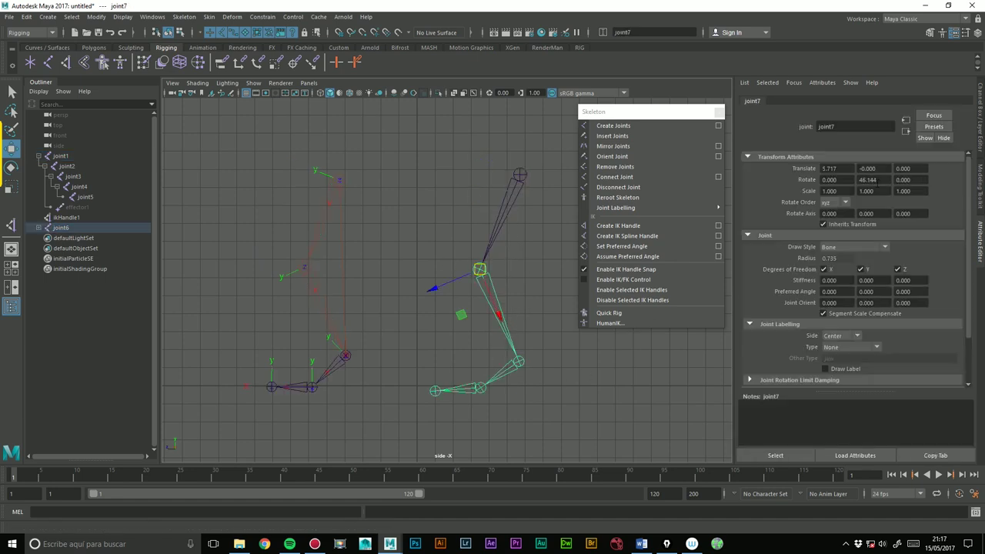
alt+middle_drag(464, 265, 395, 263)
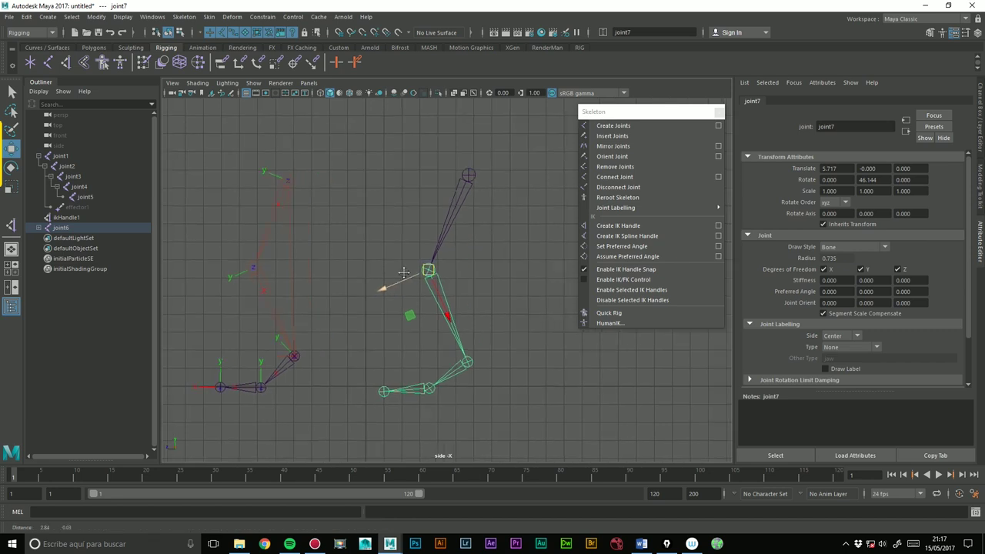
- Create an IK handle on the right leg from joint6 to its end joint
click(484, 235)
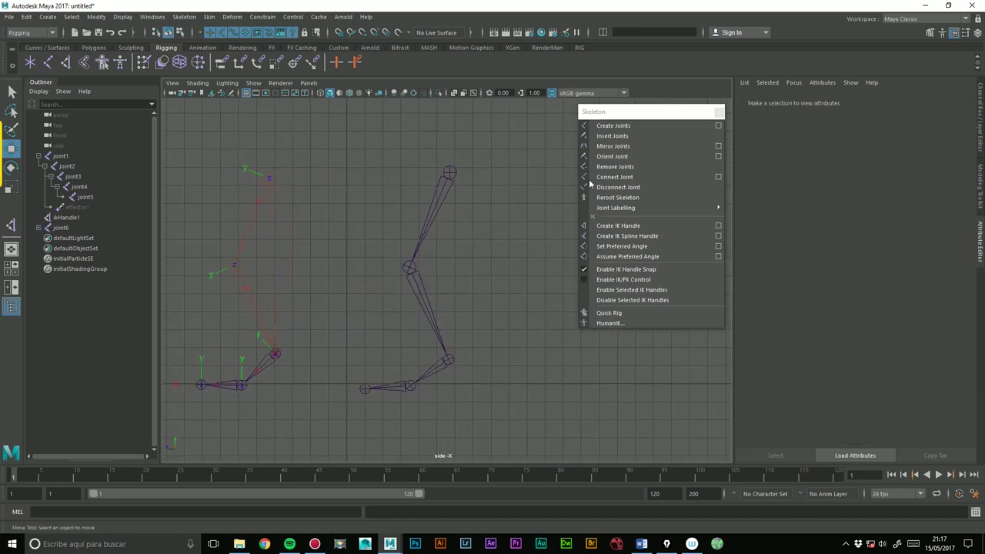
click(617, 226)
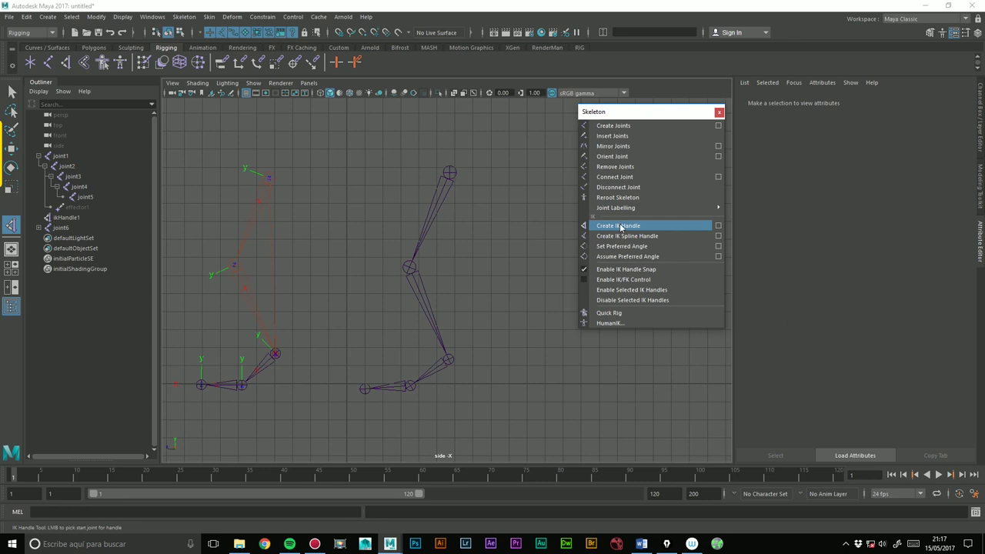
click(450, 172)
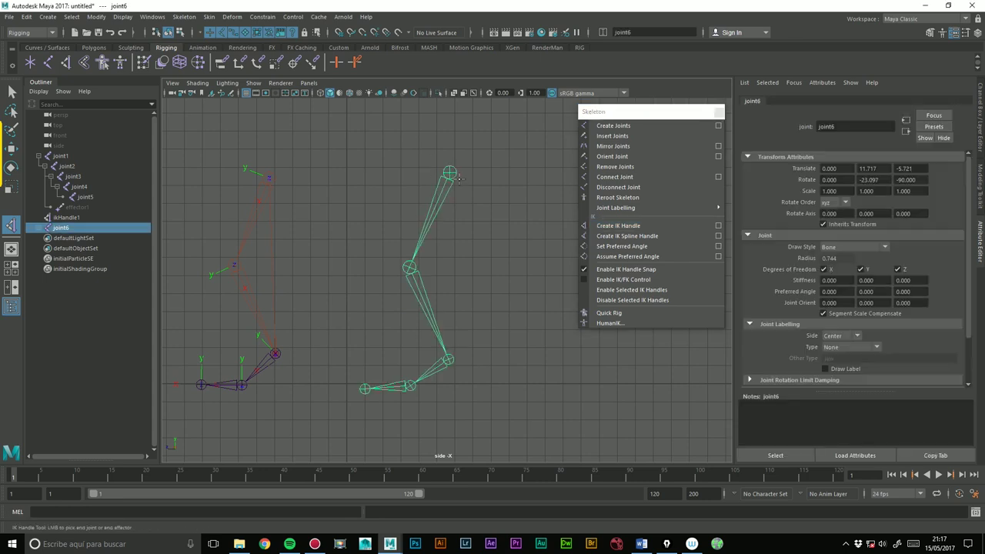
click(449, 360)
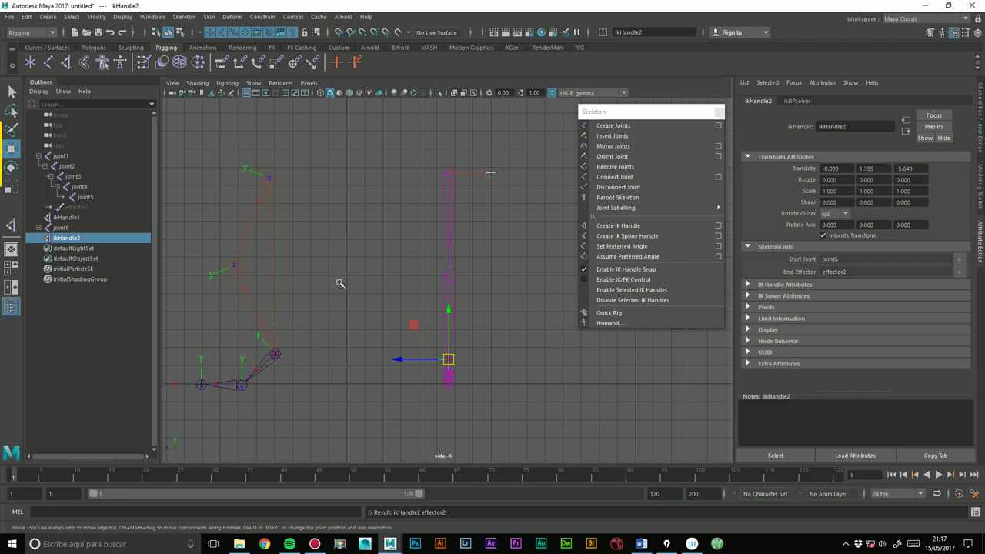
- Switch the viewport to Perspective View and orbit to see both legs
key(space)
drag(392, 176, 390, 152)
mouse_move(459, 250)
alt+mouse_down()
mouse_move(460, 304)
mouse_move(351, 293)
mouse_move(331, 301)
mouse_move(403, 292)
mouse_move(341, 287)
mouse_move(400, 286)
alt+mouse_up()
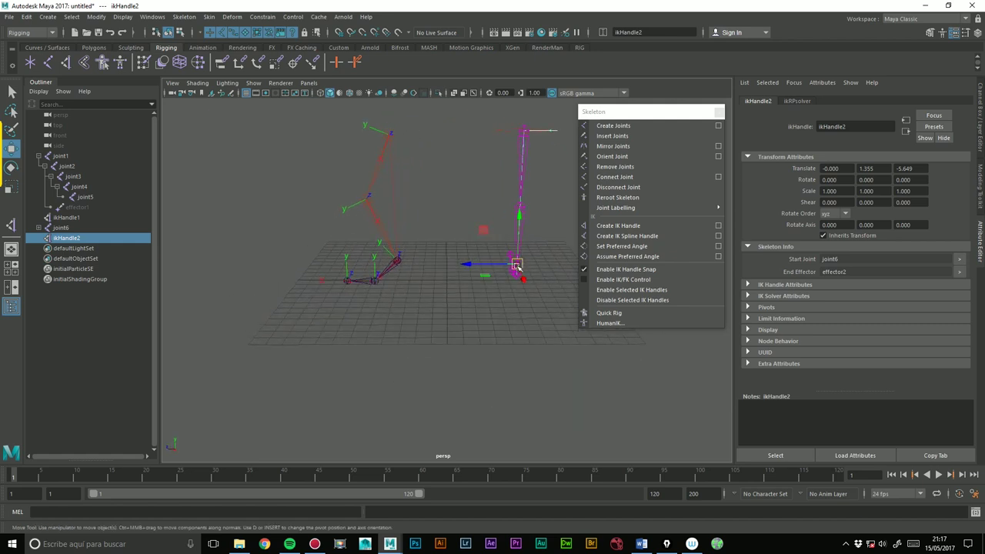
- Undo ikHandle2 back to the bent right leg in Right View and check the root's rotate values
click(520, 140)
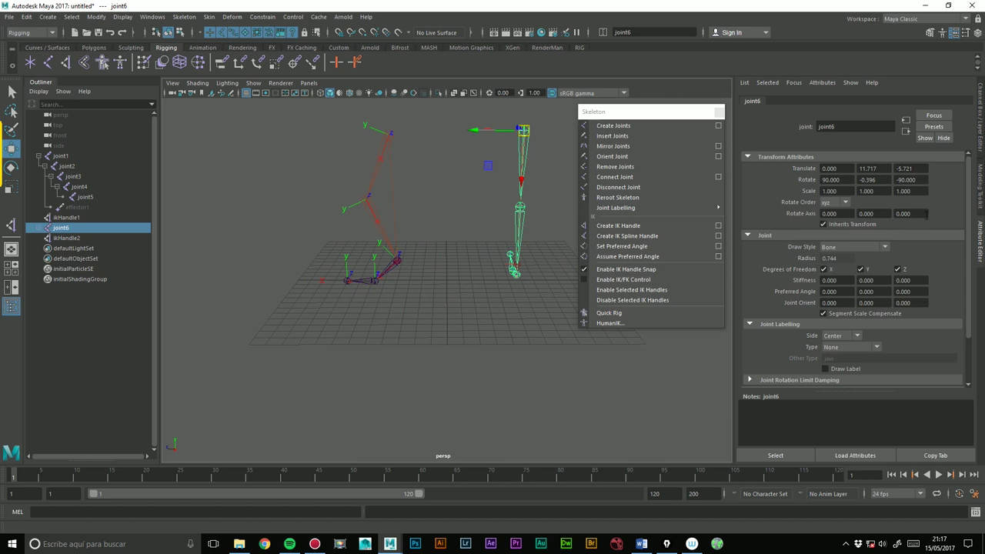
click(427, 201)
key(ctrl+z)
key(ctrl+z)
click(455, 216)
key(space)
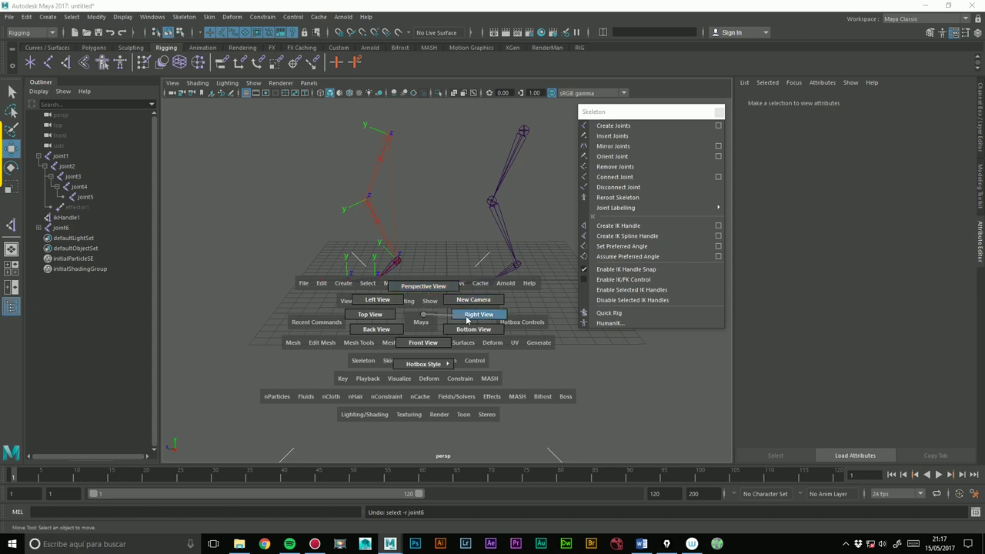
drag(424, 288, 478, 313)
key(ctrl+z)
click(829, 180)
key(Tab)
key(Tab)
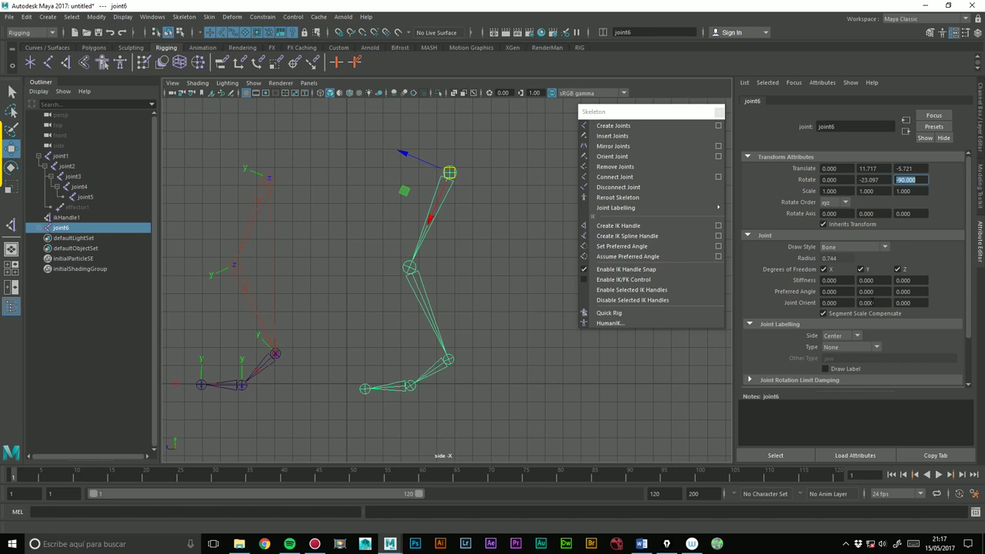
- Select the right leg's joints from joint6 to the end joint and open the Modify menu
click(478, 284)
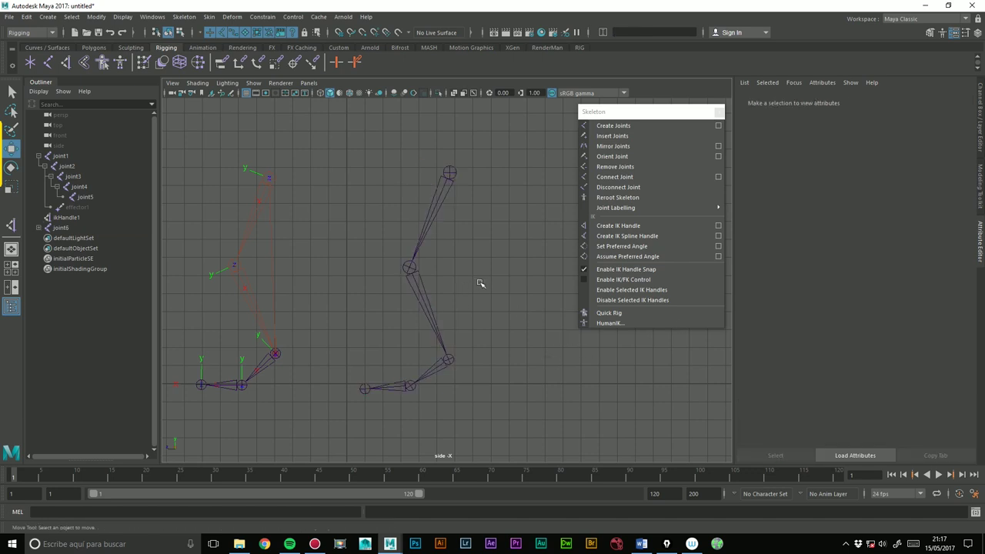
drag(417, 165, 466, 217)
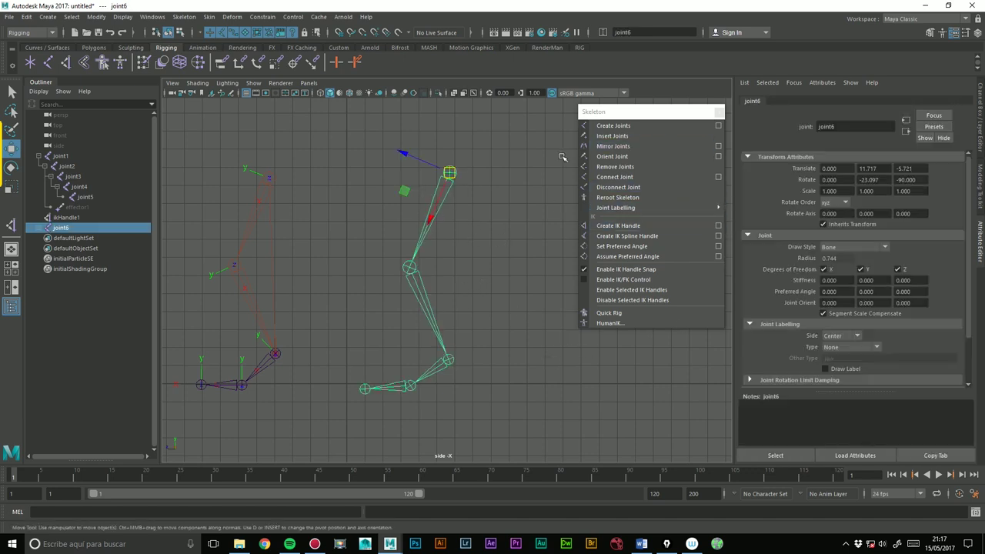
drag(435, 307, 341, 397)
drag(462, 339, 353, 401)
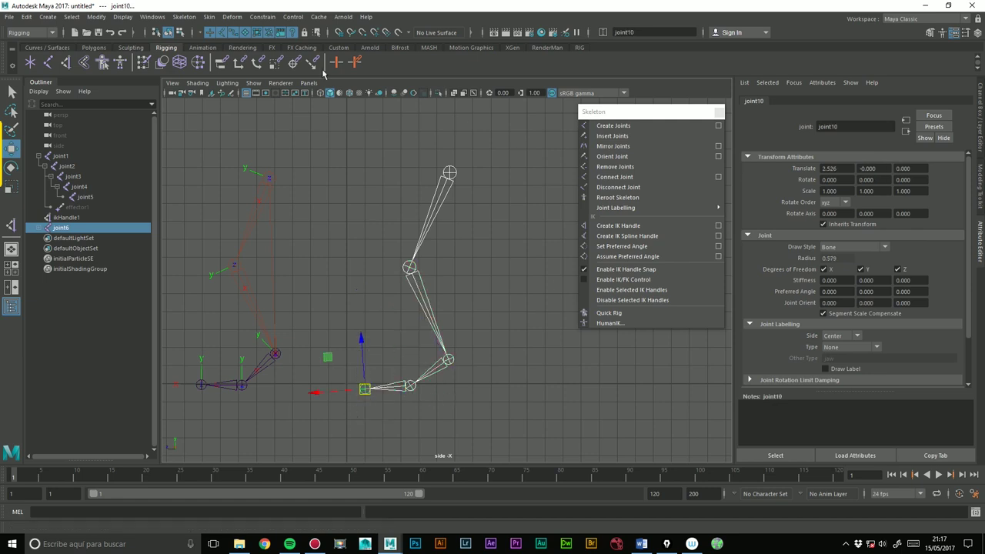
click(124, 17)
click(124, 17)
click(124, 17)
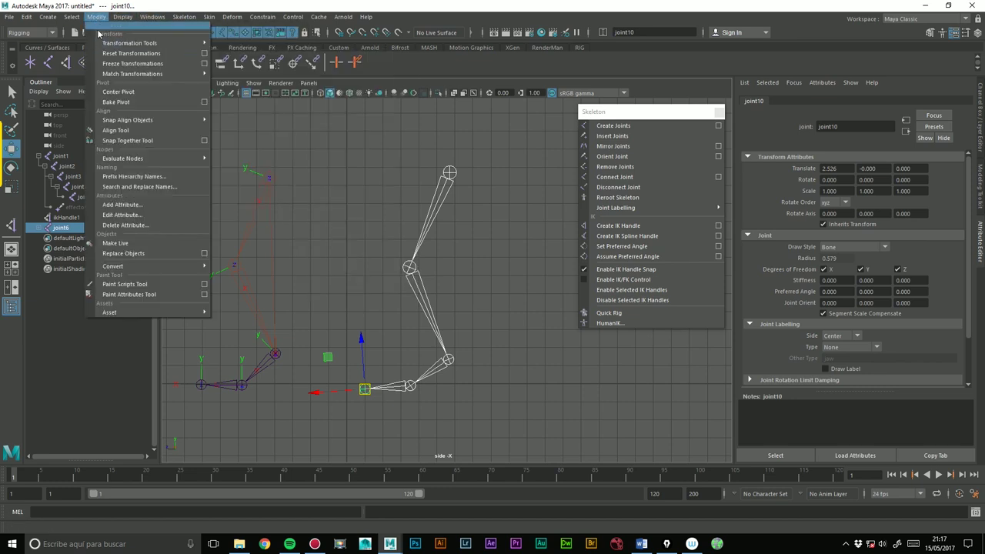
- Freeze only Rotate on the right leg chain and verify joints 6–9 now read zero rotation
click(204, 63)
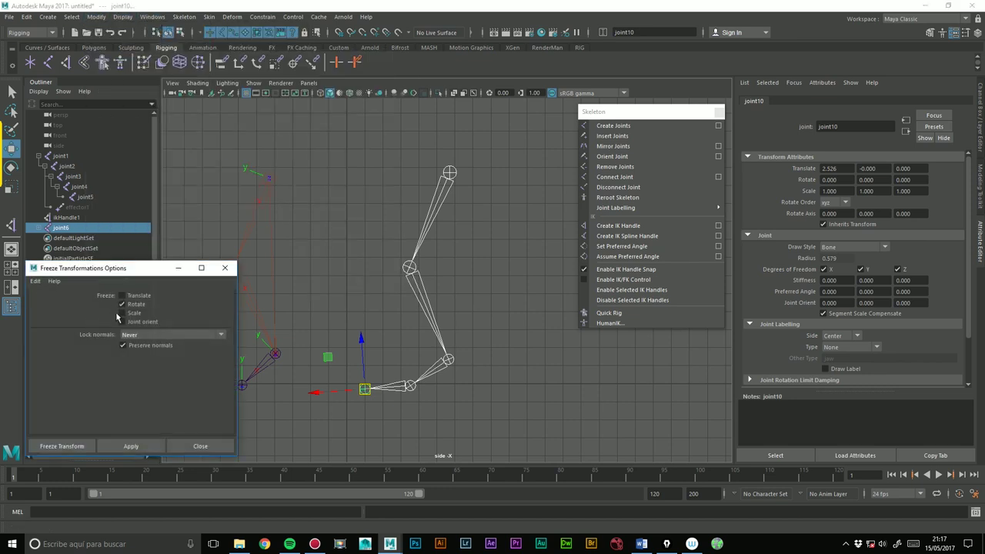
click(132, 447)
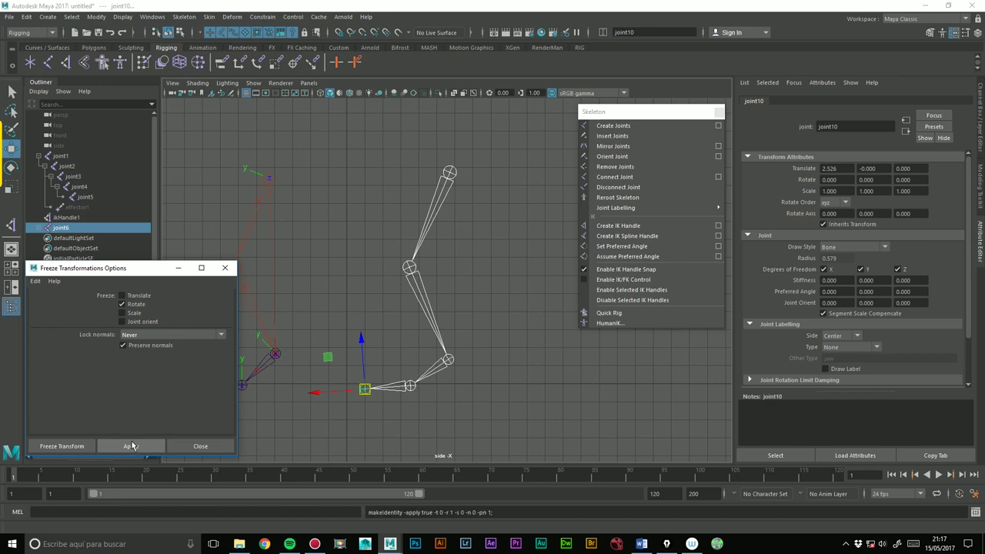
click(446, 223)
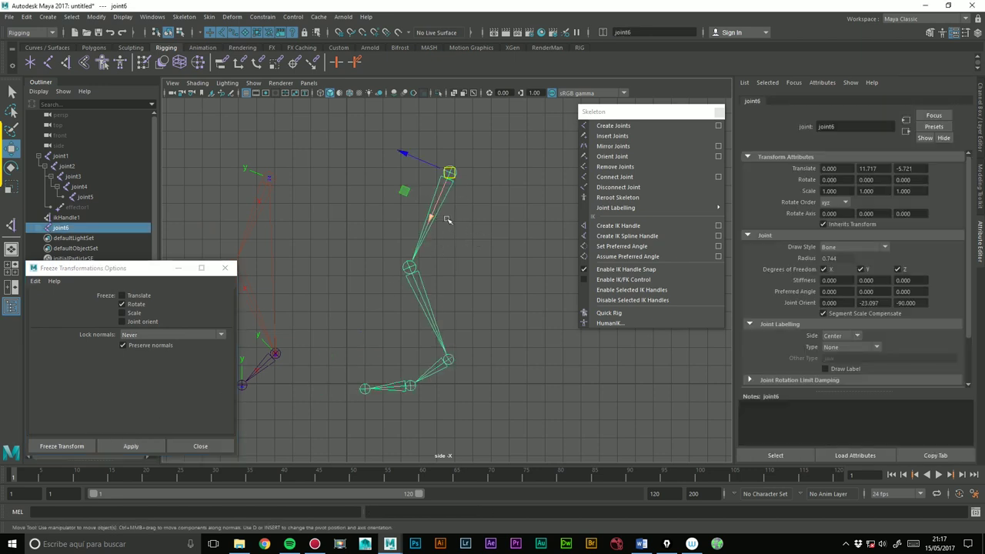
click(429, 309)
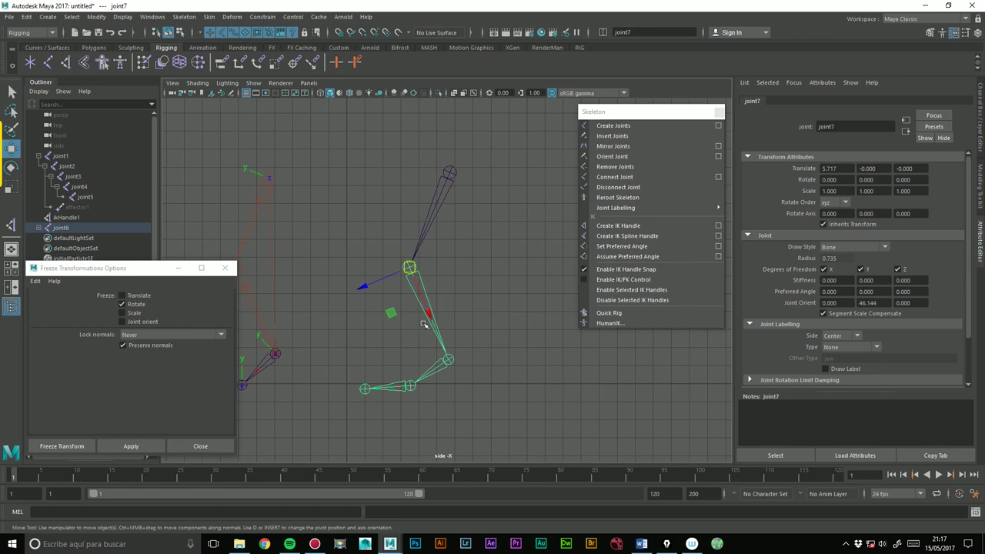
click(448, 359)
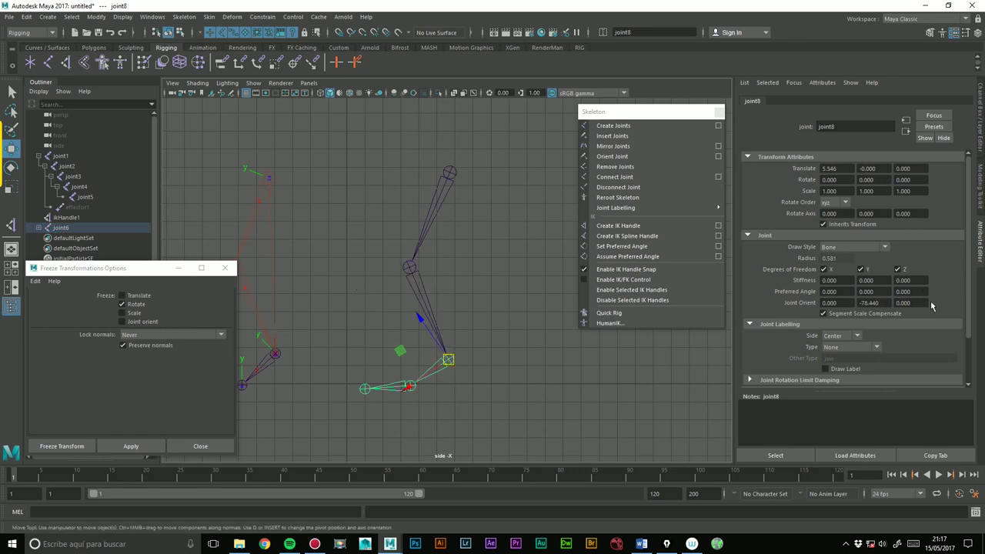
click(409, 385)
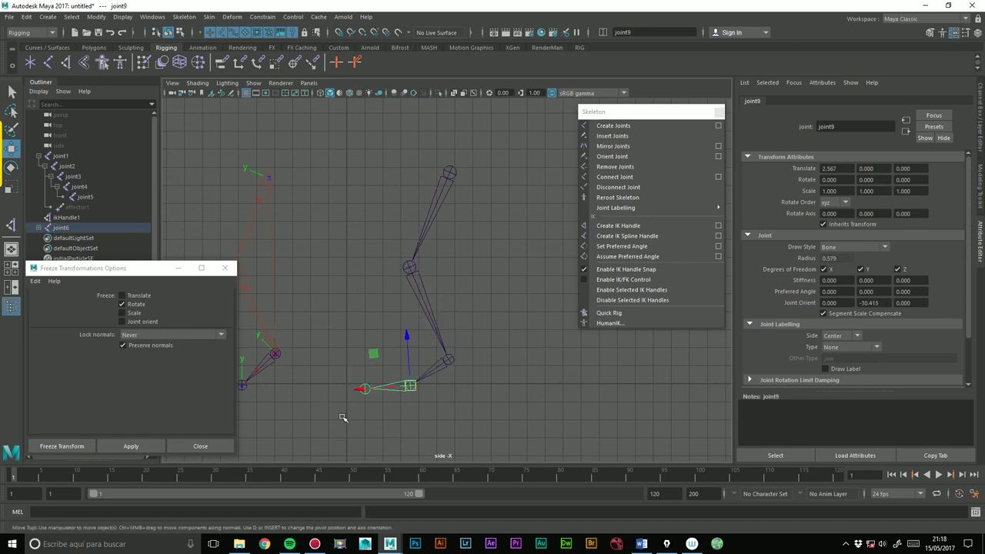
click(225, 268)
click(528, 249)
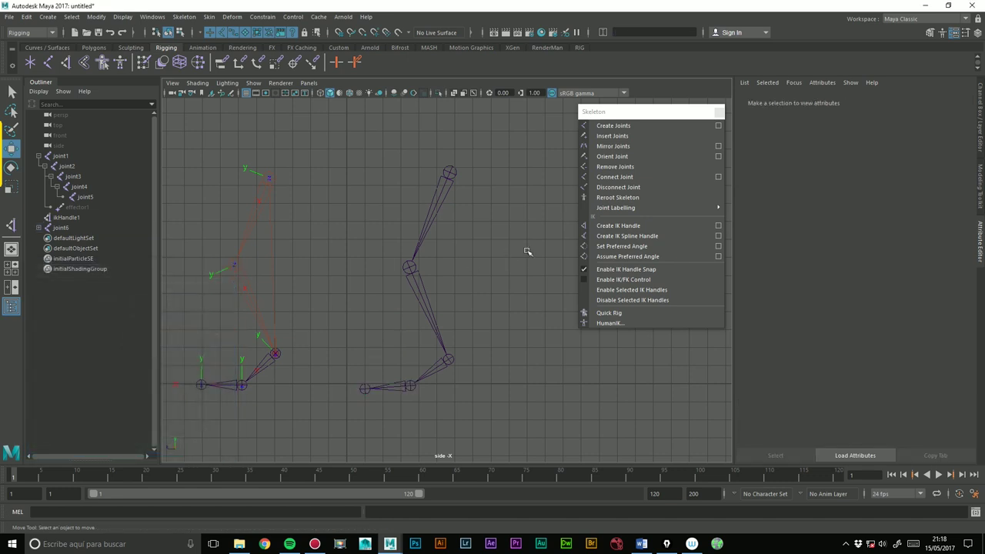
- Create ikHandle2 from joint6 to the right leg's end joint and drag it to test the bend
click(618, 225)
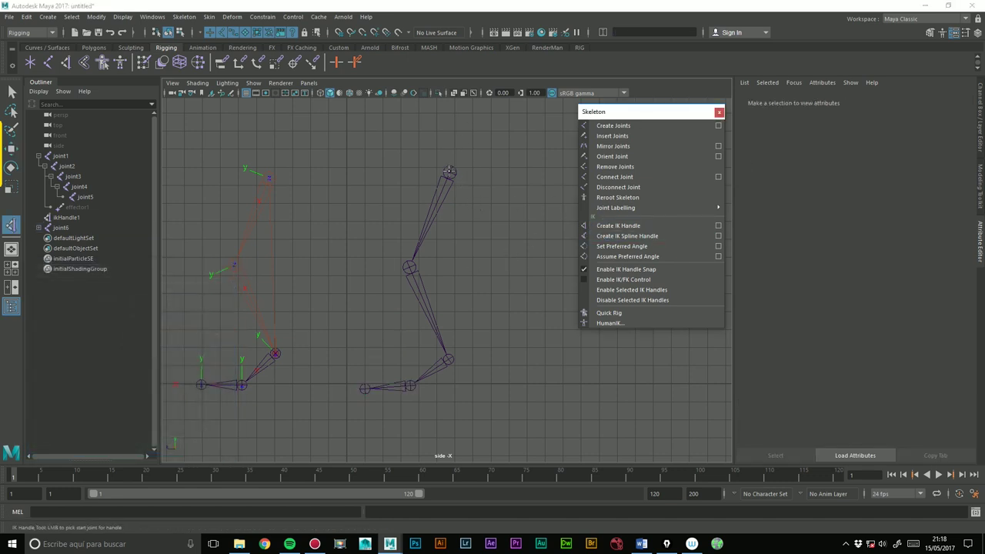
click(449, 171)
click(446, 362)
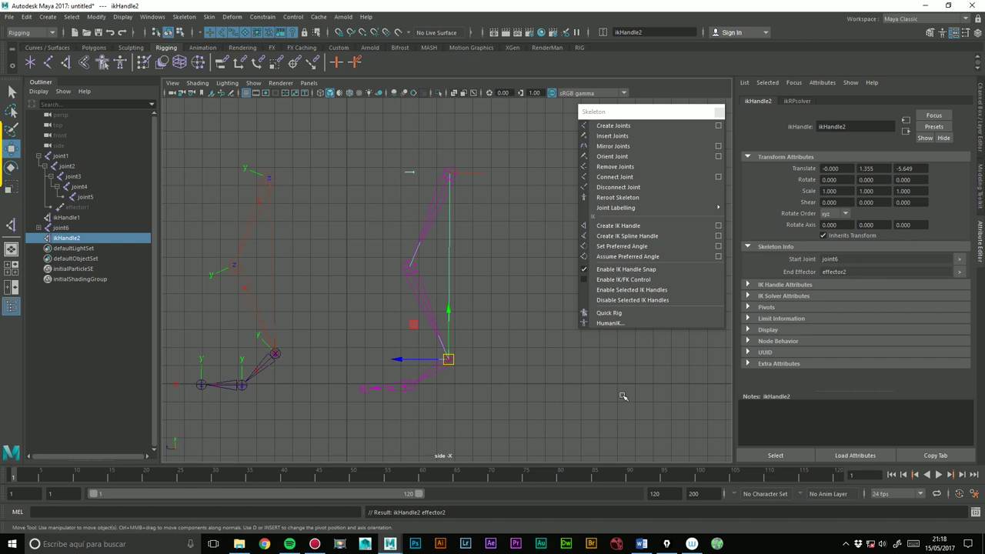
drag(451, 359, 488, 329)
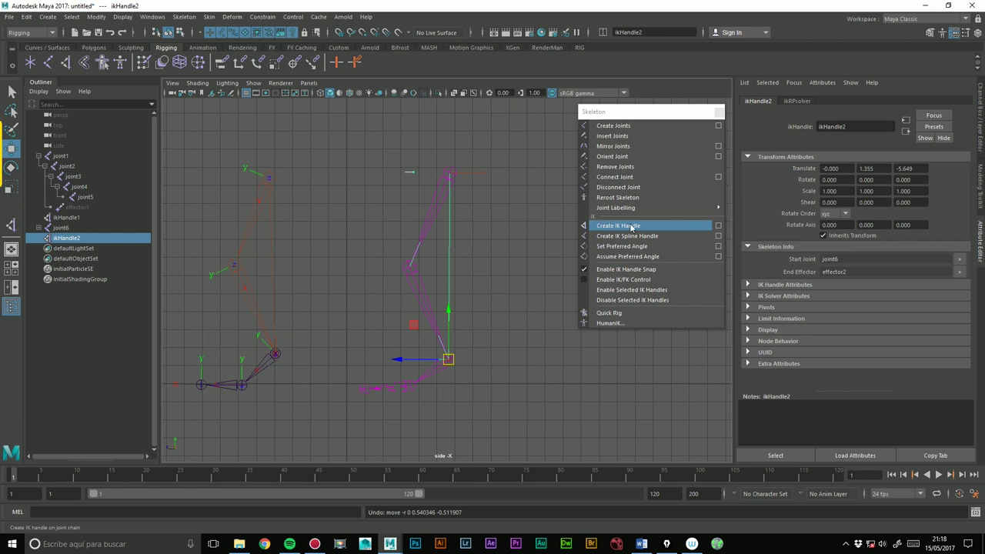
click(717, 228)
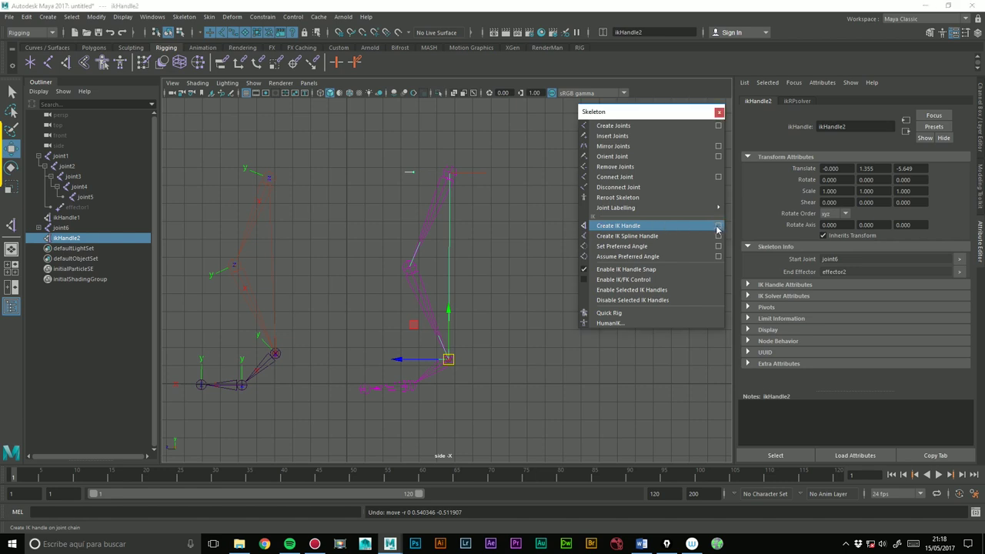
- Keep the IK Handle tool's Rotate-Plane Solver and close its settings
drag(758, 204, 259, 114)
click(281, 159)
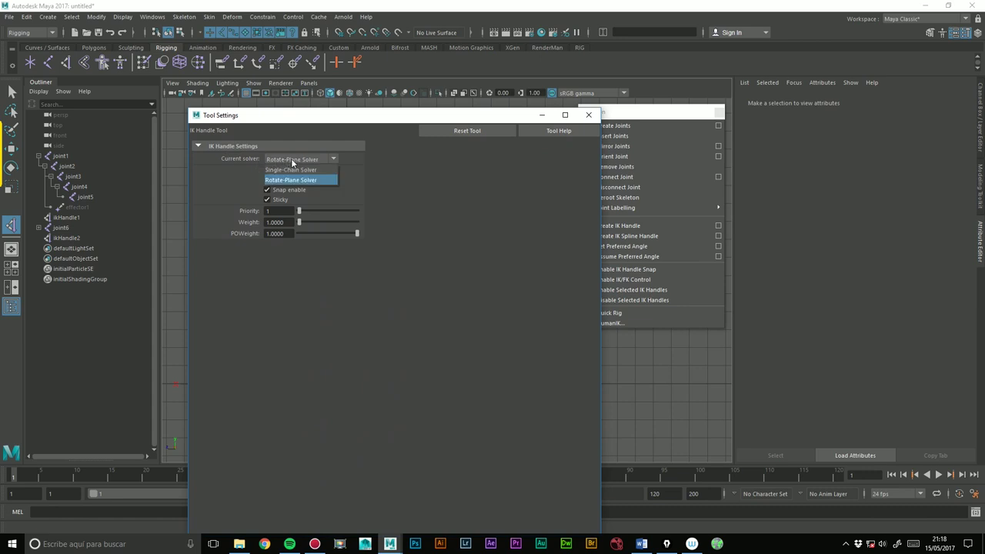
click(299, 185)
click(589, 115)
- Marquee-select both leg skeletons with their IK handles and delete the handles
alt+middle_drag(366, 213, 407, 220)
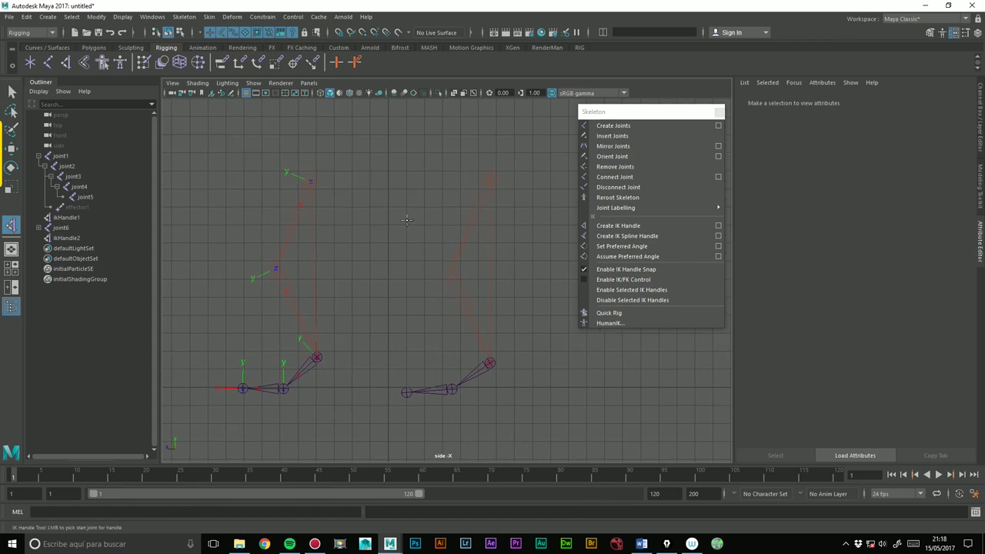
key(w)
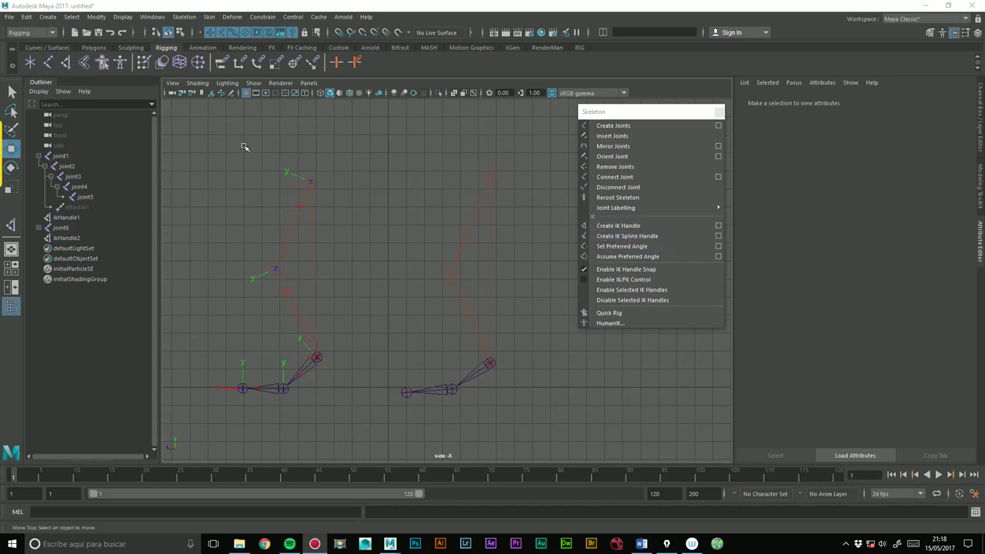
drag(178, 123, 513, 446)
key(Delete)
- Delete the remaining leg skeletons and recentre the side view
click(467, 231)
key(Delete)
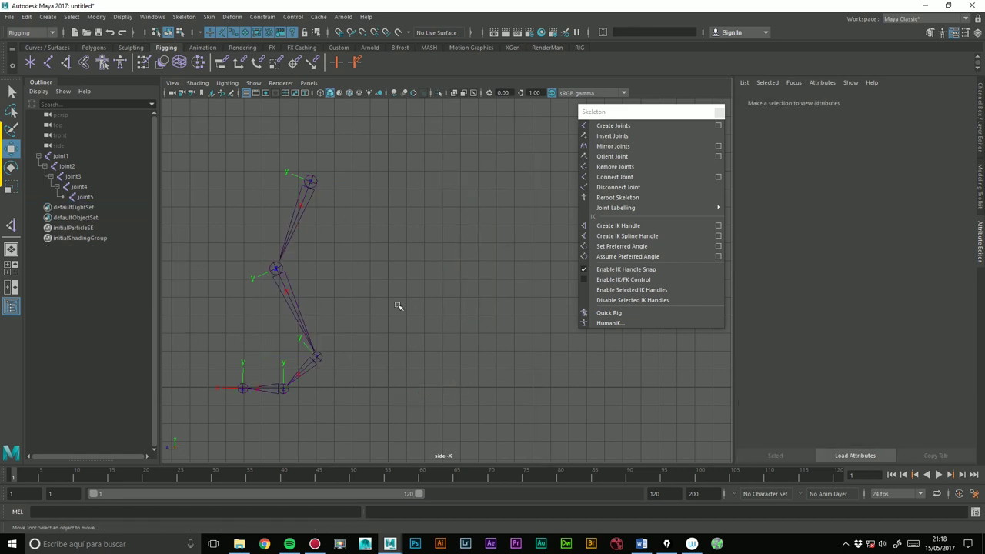
key(Delete)
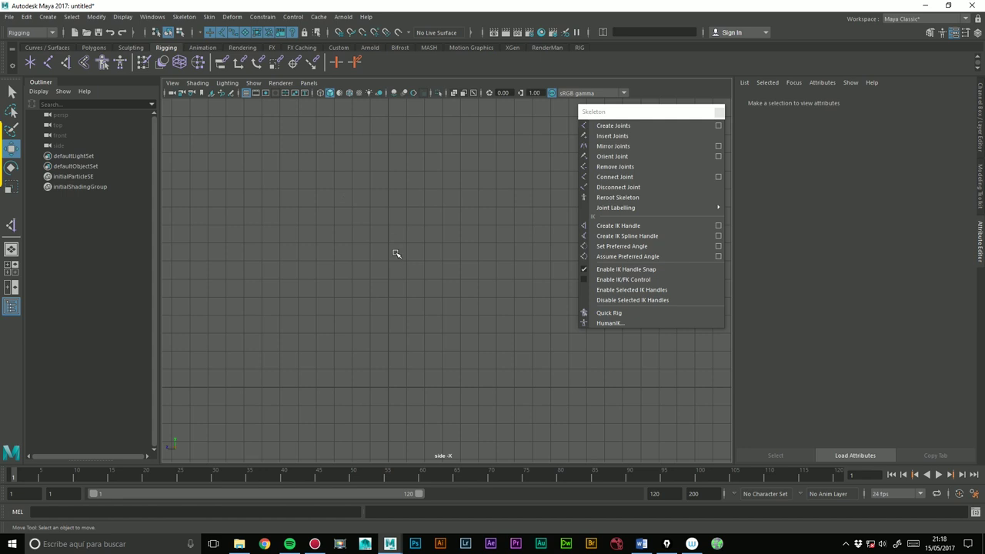
mouse_move(431, 254)
alt+middle_down()
mouse_move(402, 260)
mouse_move(352, 226)
alt+middle_up()
- Draw a new eleven-joint chain with the Joint Tool that dips down and curves back up
click(67, 64)
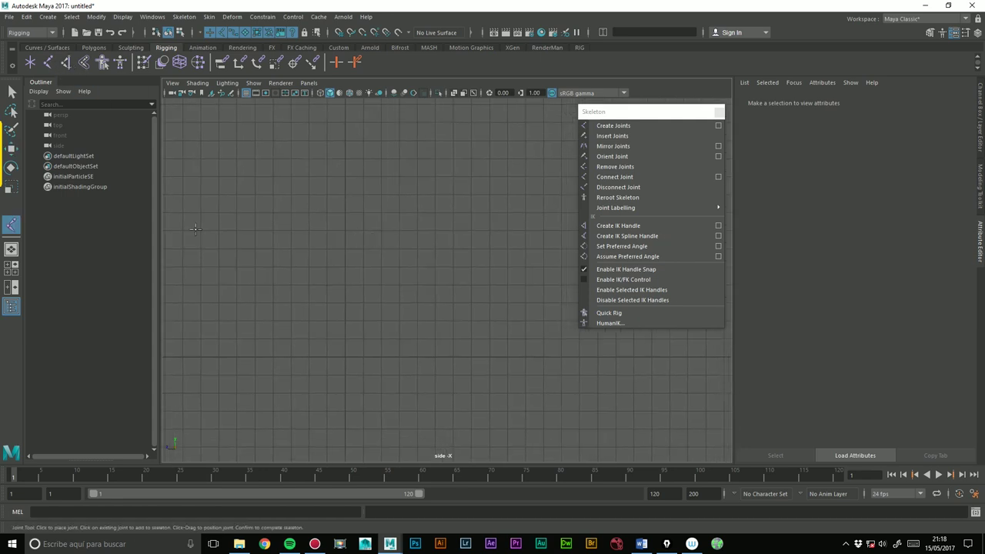
click(199, 250)
click(224, 222)
click(254, 205)
click(289, 210)
click(312, 236)
click(339, 265)
click(385, 278)
click(426, 267)
click(446, 247)
click(464, 220)
click(470, 191)
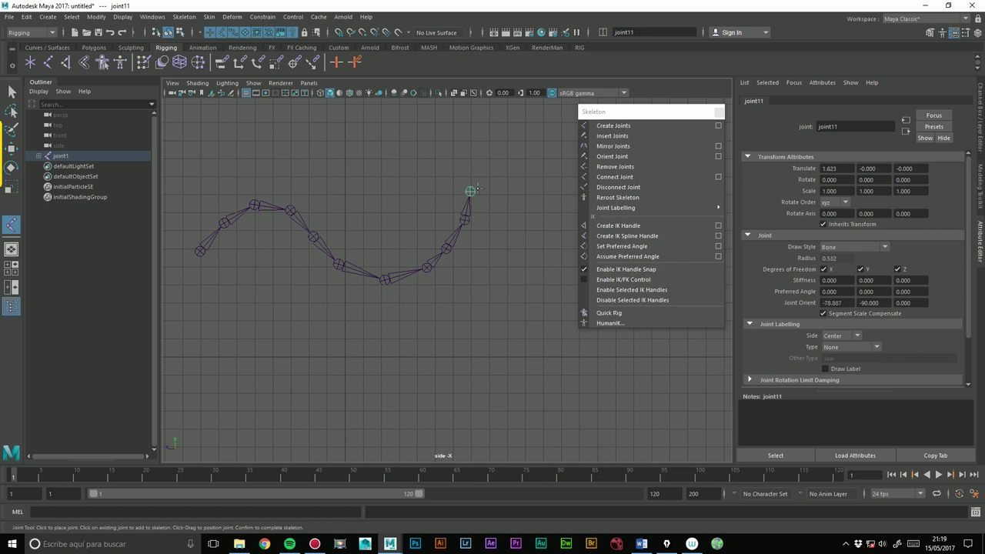
key(Return)
alt+middle_drag(421, 154, 453, 170)
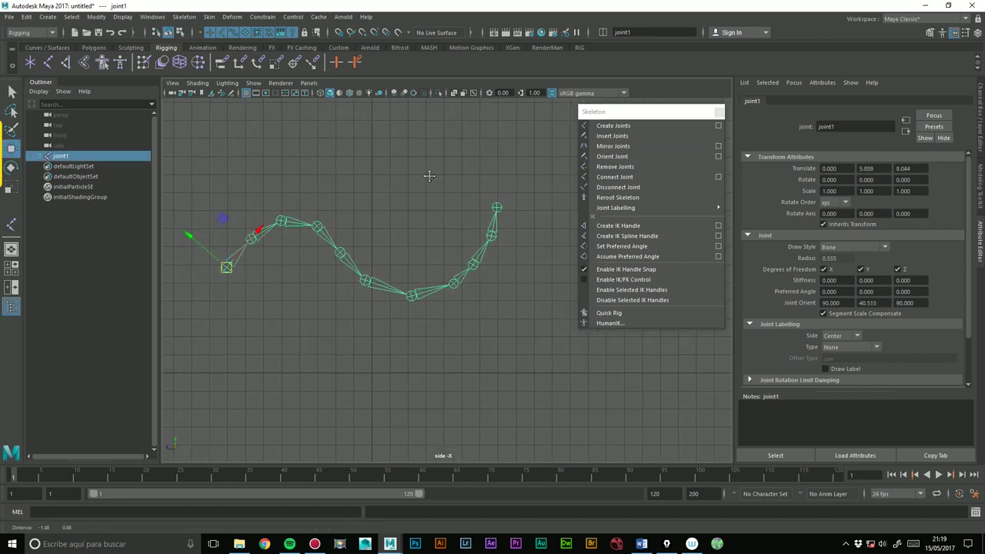
- Open the Create IK Spline Handle options and reset the tool to defaults
click(719, 237)
click(720, 237)
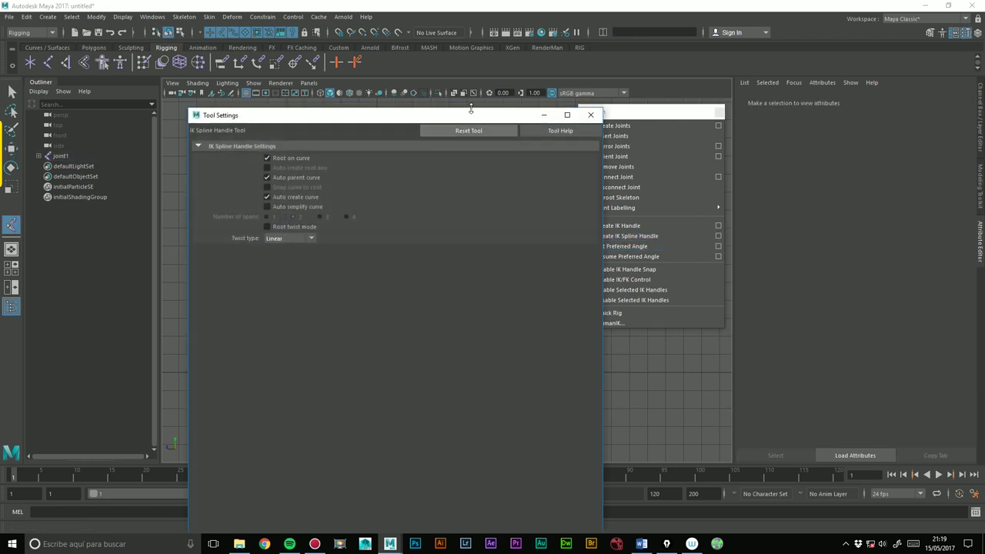
mouse_move(468, 110)
mouse_down()
mouse_move(468, 321)
mouse_move(455, 391)
mouse_move(769, 307)
mouse_up()
click(782, 319)
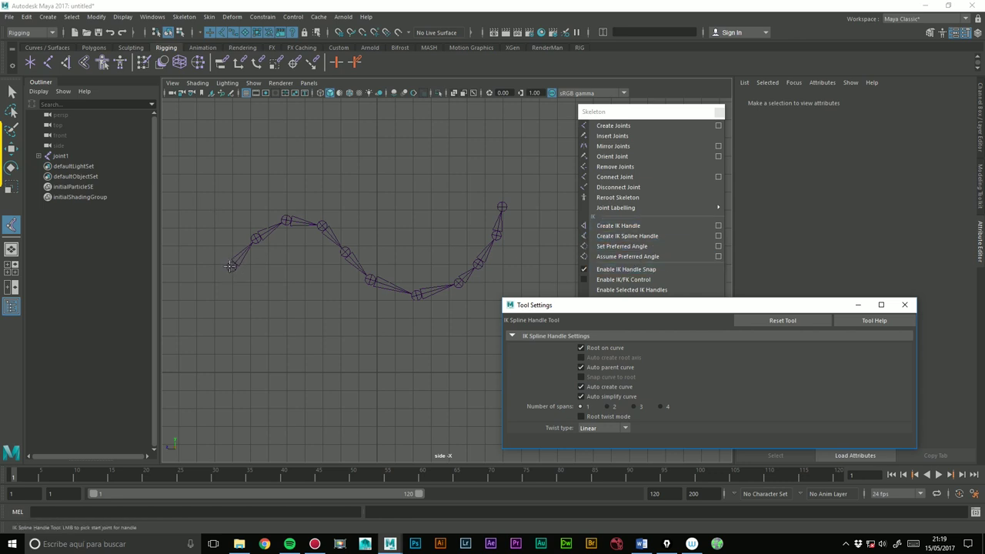
- Create a spline IK from the root joint to the end joint, select curve1, then undo it
click(230, 266)
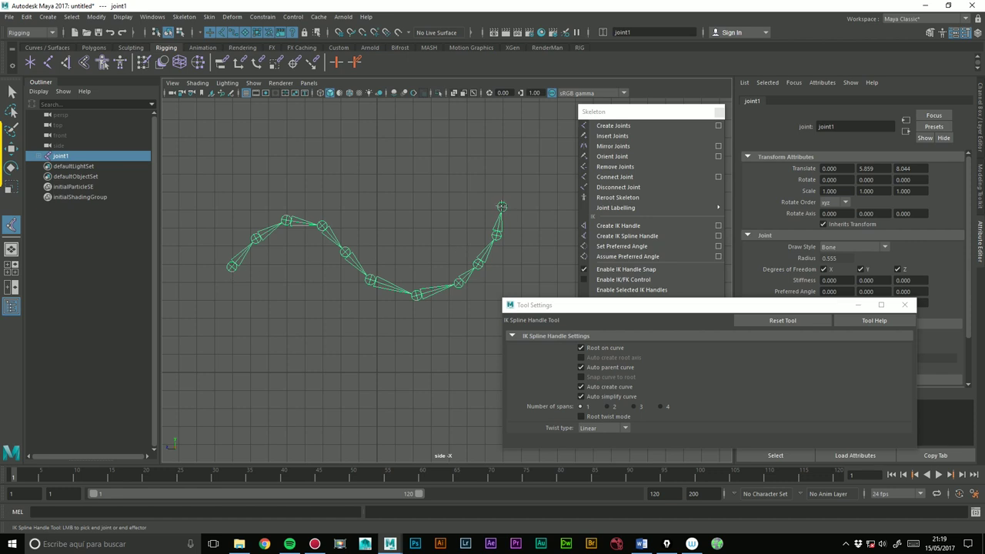
click(501, 207)
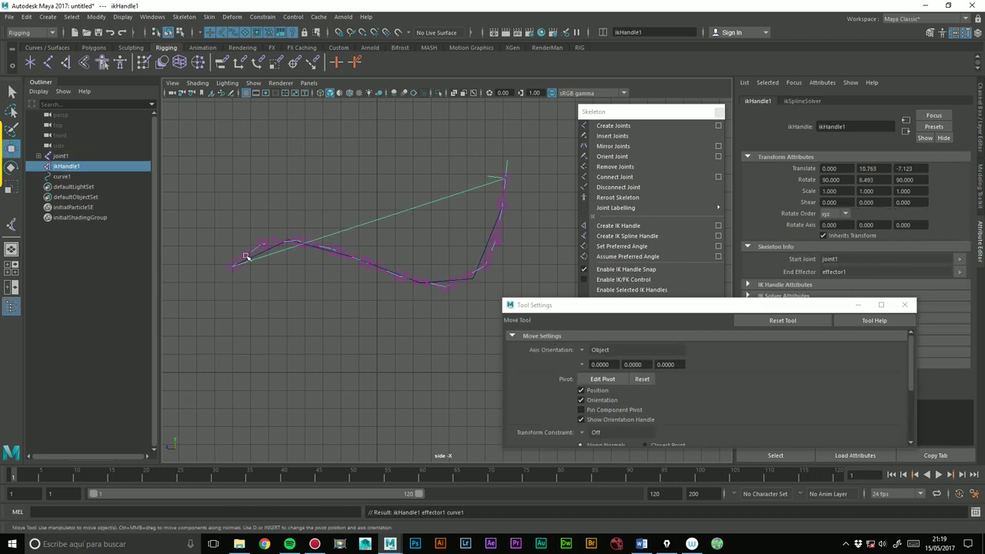
click(57, 178)
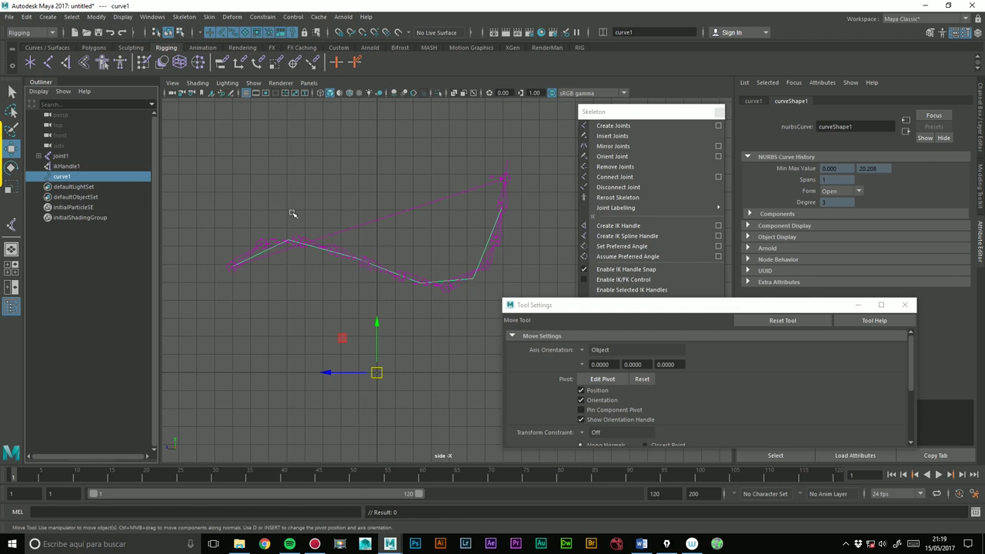
click(378, 193)
key(ctrl+z)
key(ctrl+z)
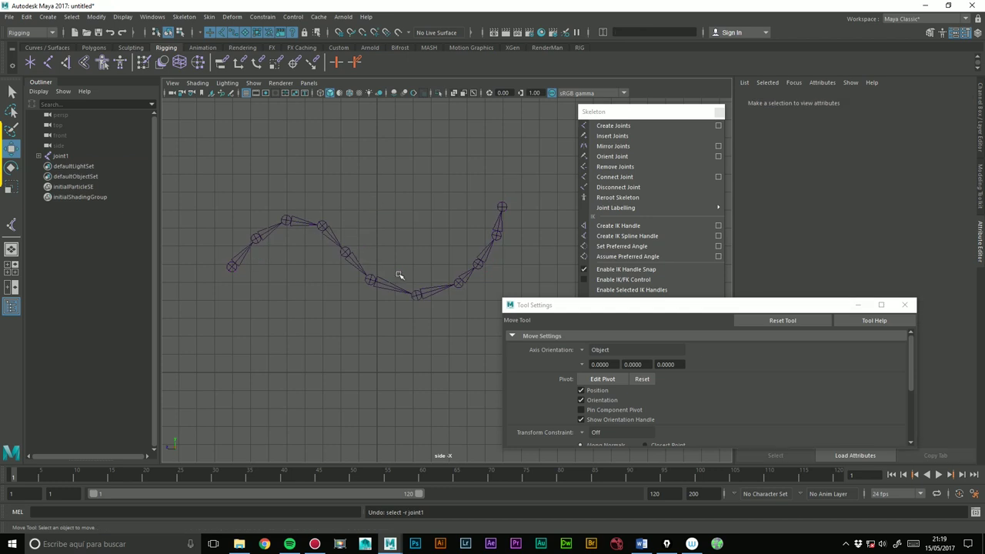
- Redo the spline IK handle, select curve1, and pick one of its control vertices
key(shift+z)
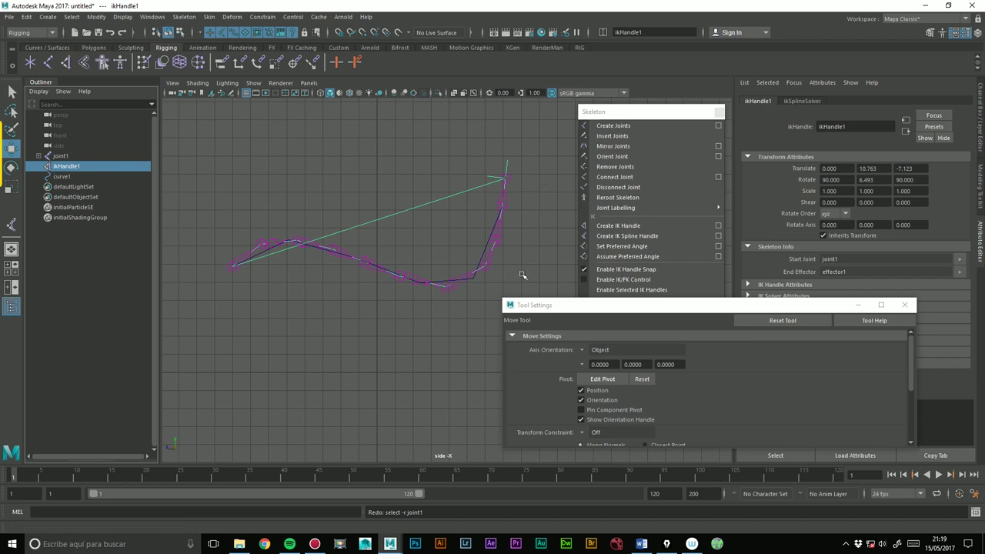
click(65, 177)
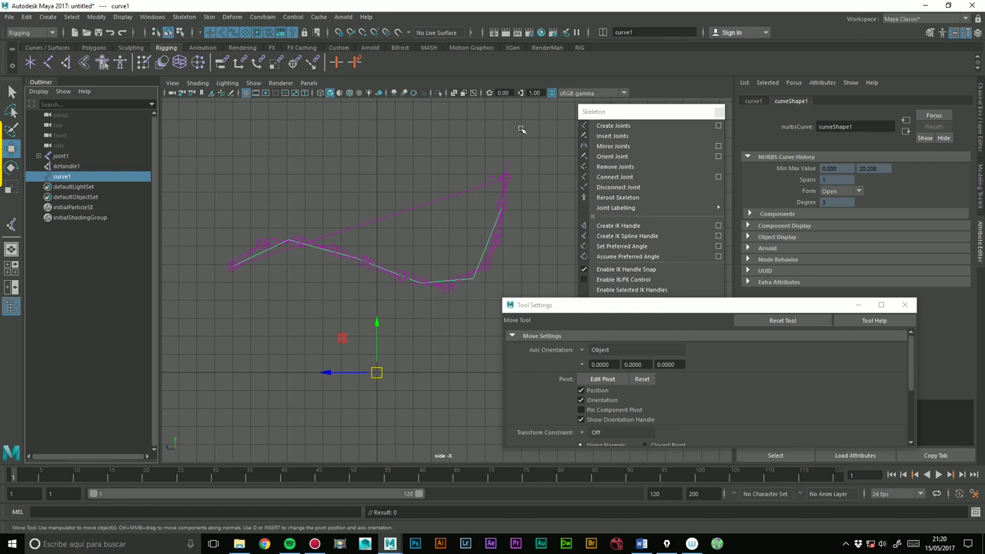
click(179, 33)
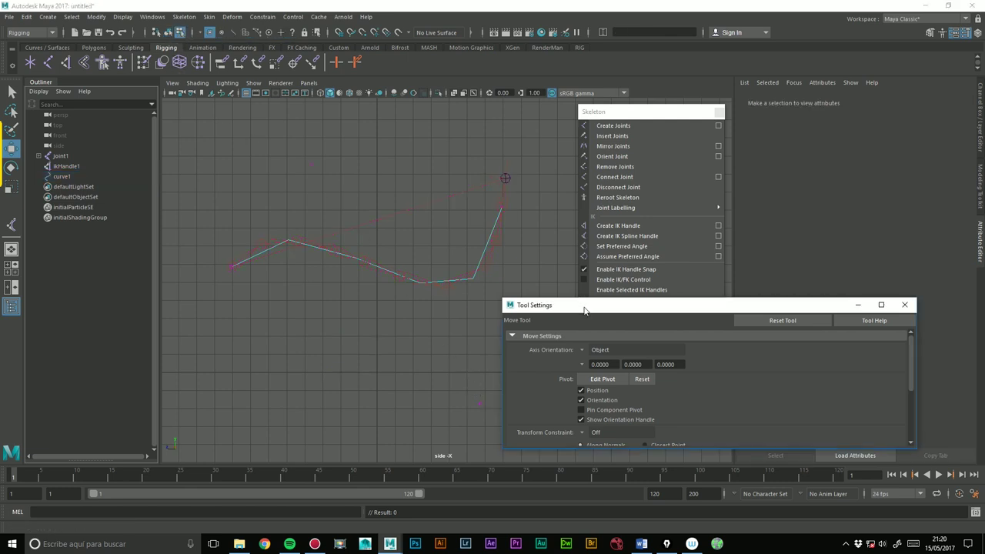
drag(585, 308, 649, 307)
mouse_move(464, 395)
mouse_down()
mouse_move(499, 417)
mouse_move(472, 395)
mouse_move(442, 297)
mouse_move(446, 253)
mouse_move(455, 291)
mouse_up()
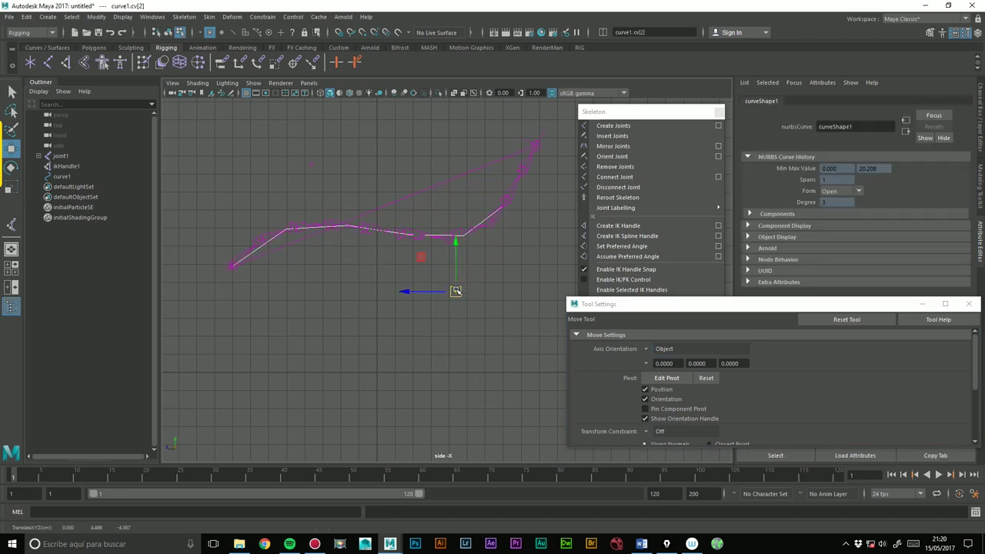
click(375, 316)
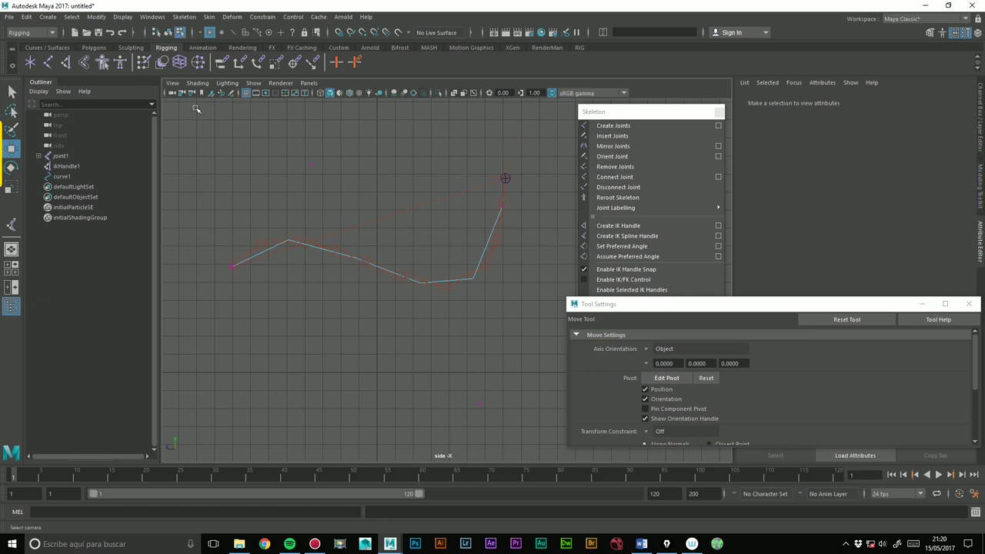
click(168, 32)
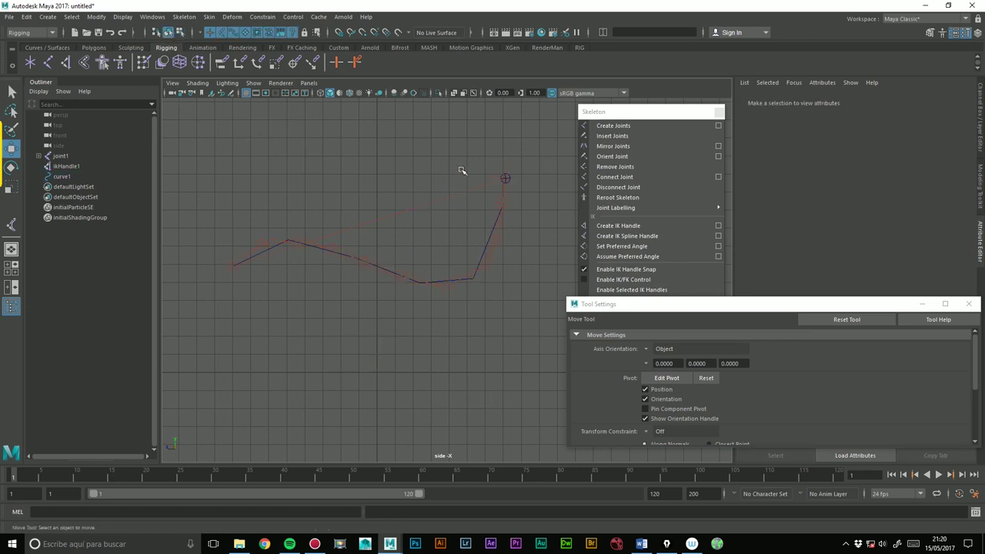
click(51, 49)
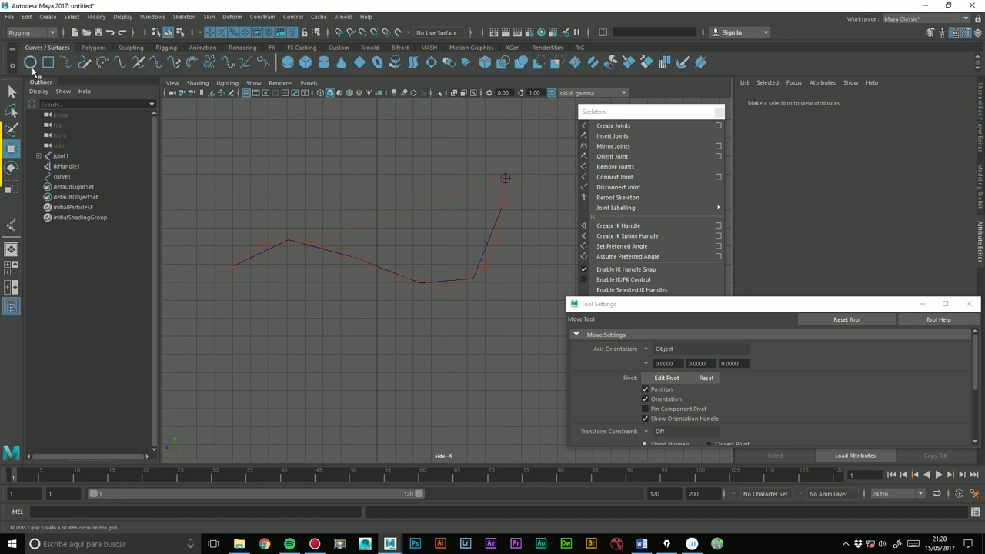
click(67, 63)
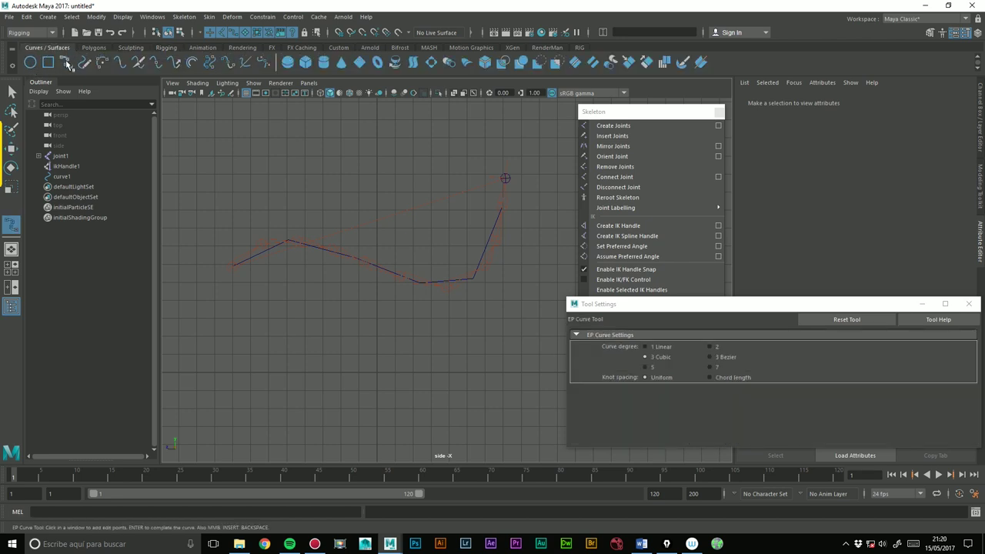
click(237, 381)
click(287, 356)
click(365, 366)
click(436, 394)
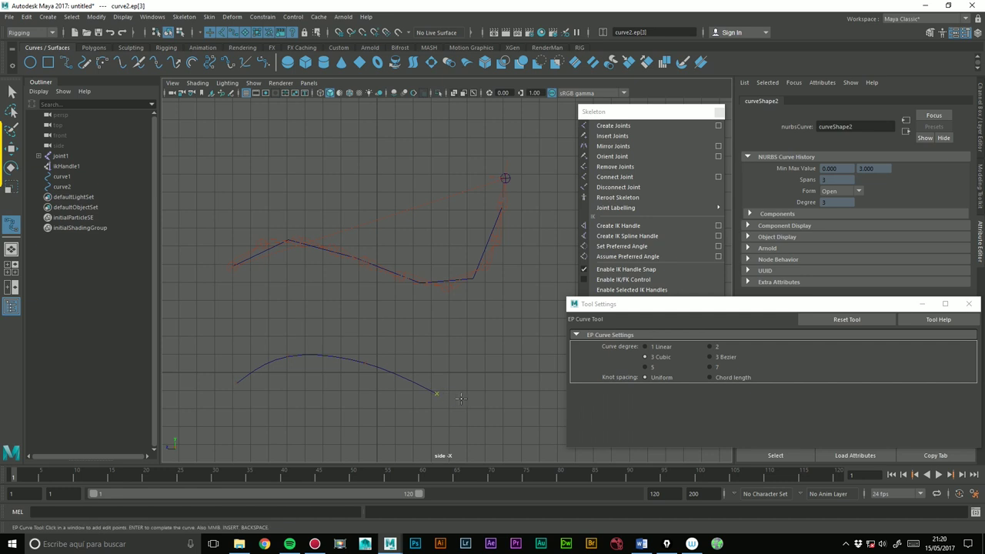
key(w)
click(428, 371)
click(394, 377)
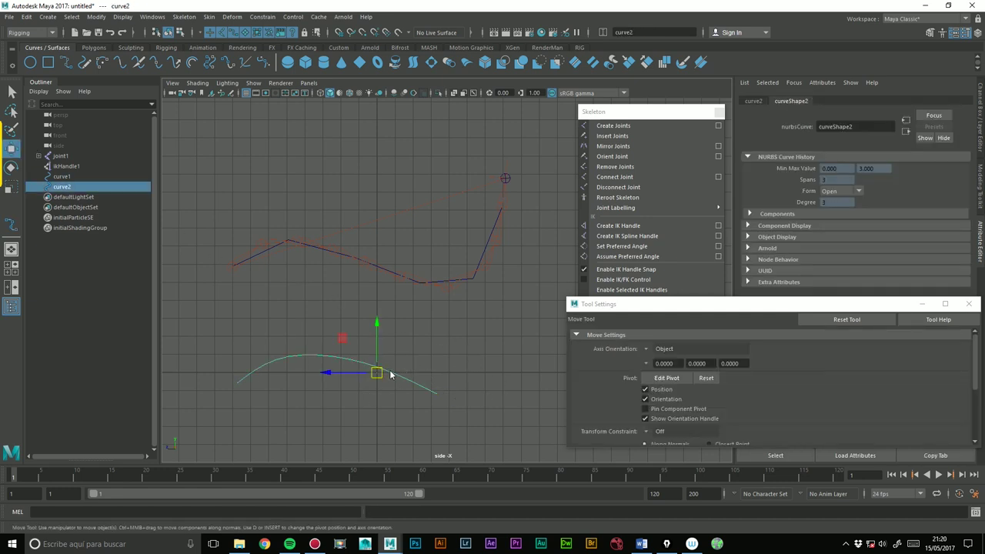
right_drag(387, 279, 330, 281)
mouse_move(267, 340)
mouse_down()
mouse_move(294, 363)
mouse_move(290, 345)
mouse_up()
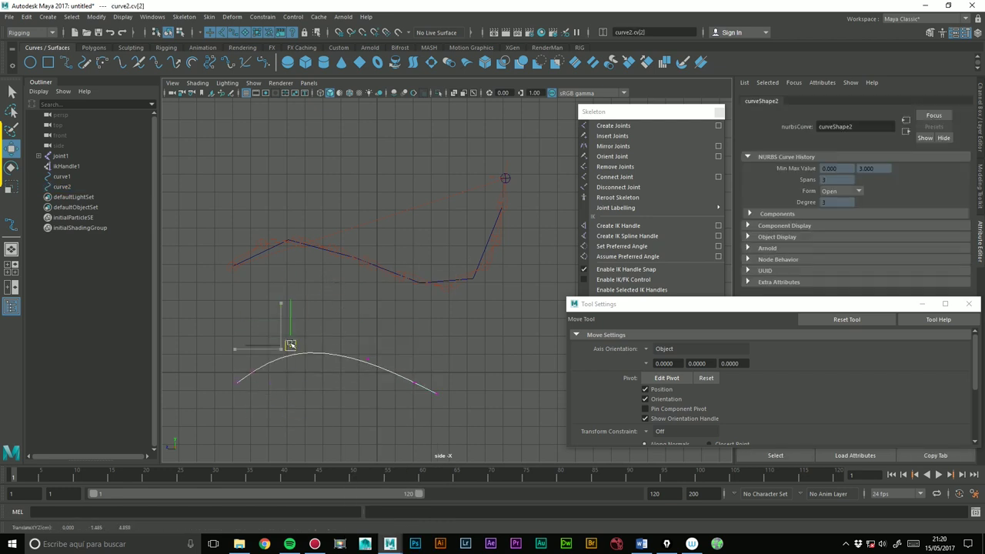
click(368, 358)
mouse_move(364, 358)
mouse_down()
mouse_move(326, 407)
mouse_move(355, 353)
mouse_up()
key(ctrl+z)
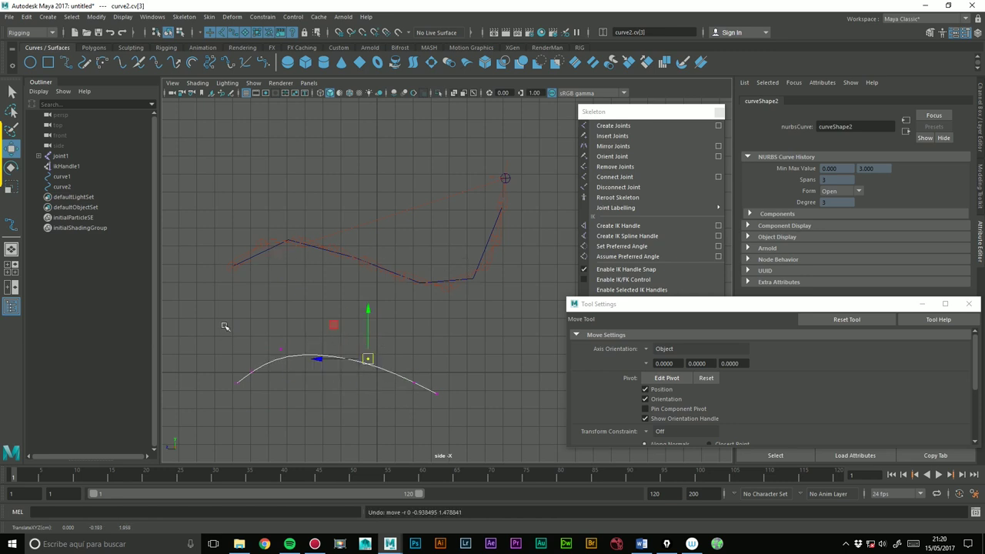
right_drag(285, 283, 313, 298)
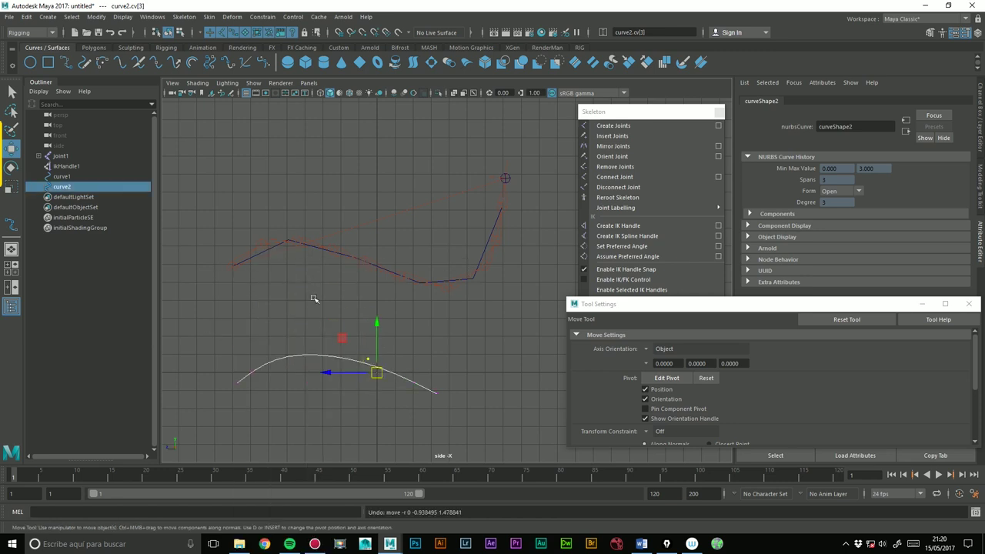
key(Delete)
- Move curve1's cv[1] and cv[2] to flatten the chain's middle and lift its tip
click(61, 176)
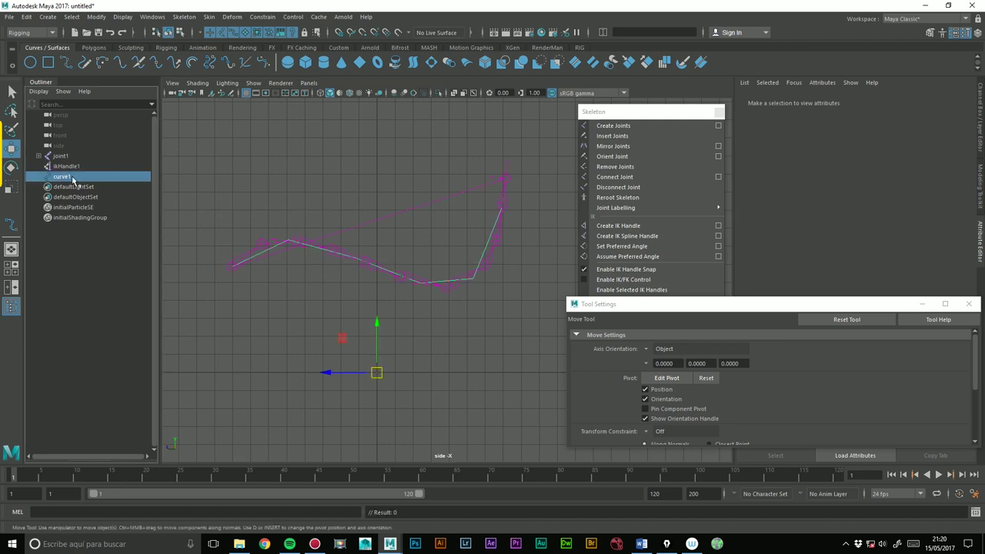
key(F8)
mouse_move(265, 117)
mouse_down()
mouse_move(311, 163)
mouse_move(312, 274)
mouse_move(280, 125)
mouse_move(285, 147)
mouse_up()
drag(480, 402, 433, 358)
mouse_move(433, 358)
mouse_down()
mouse_move(462, 348)
mouse_move(446, 288)
mouse_up()
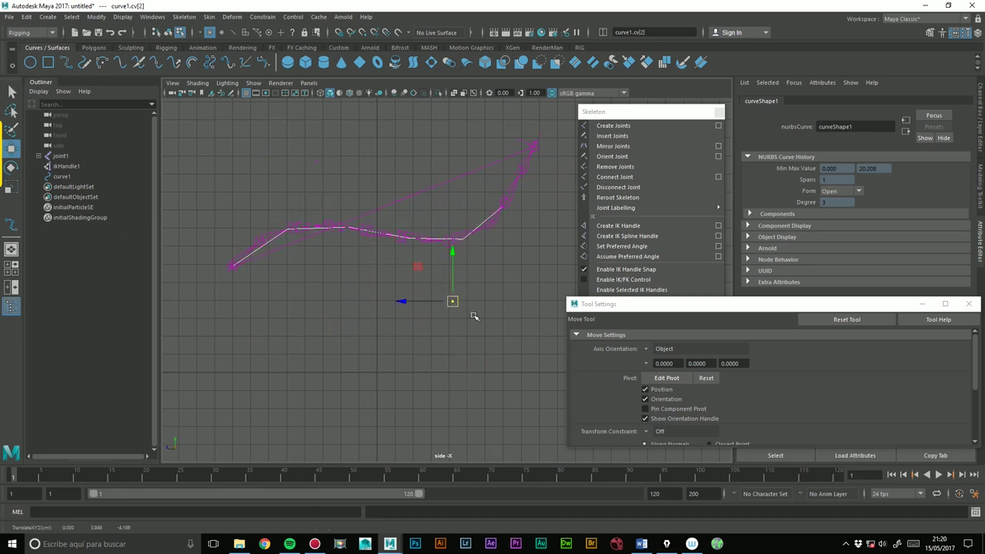
- Reselect curve1, close the move settings, and open the Create IK Spline Handle options
drag(658, 298, 658, 308)
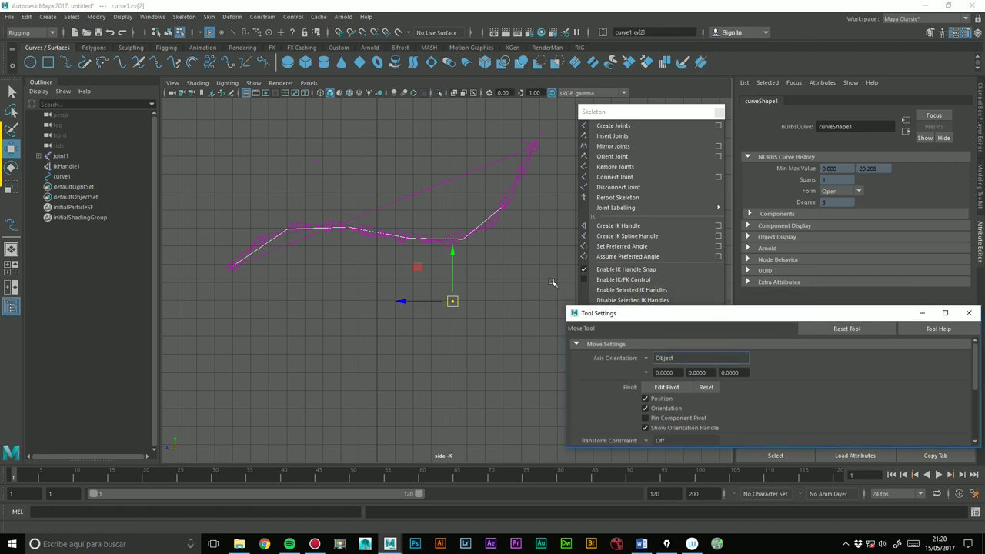
click(67, 178)
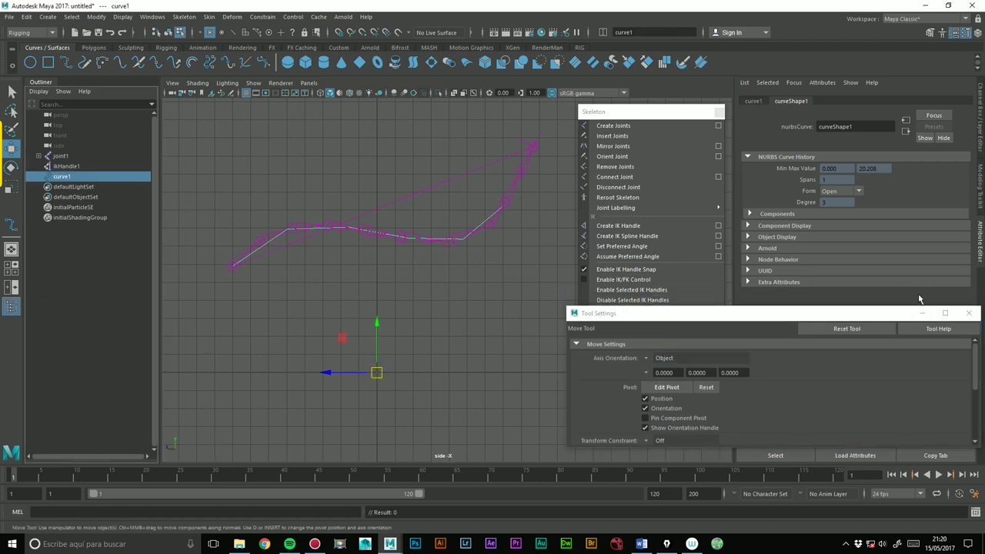
click(968, 312)
click(718, 235)
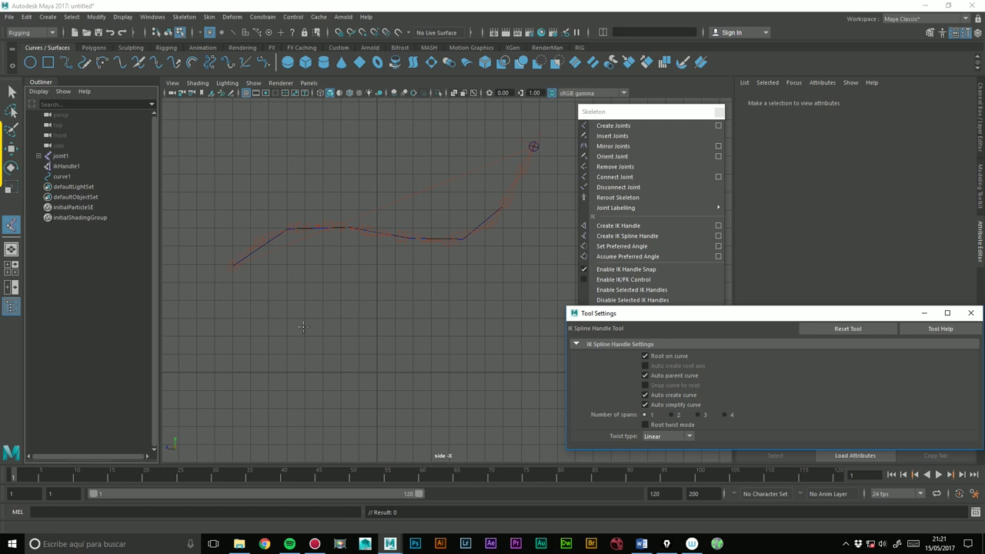
- Turn off curve simplification and delete the spline IK handle and its curve
click(666, 405)
click(60, 177)
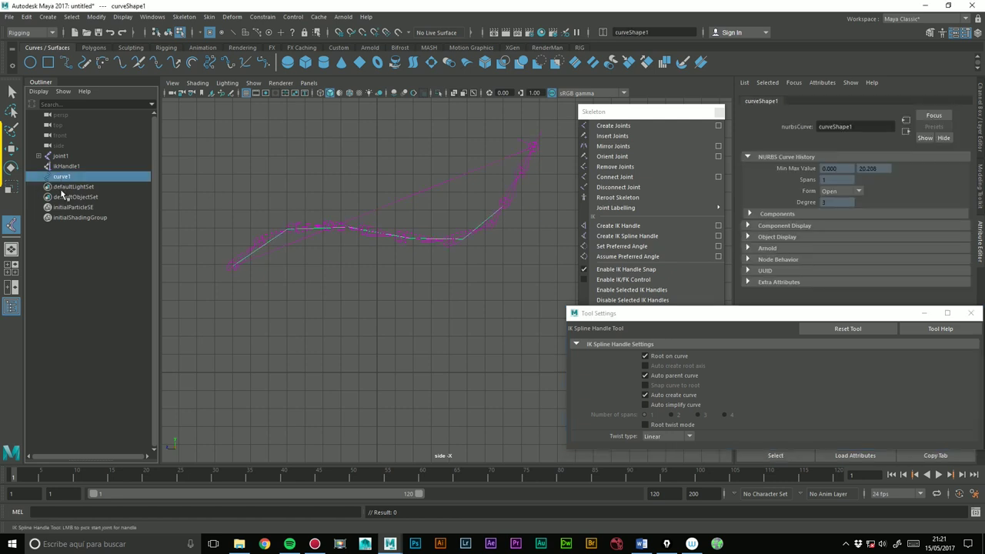
key(Delete)
click(61, 166)
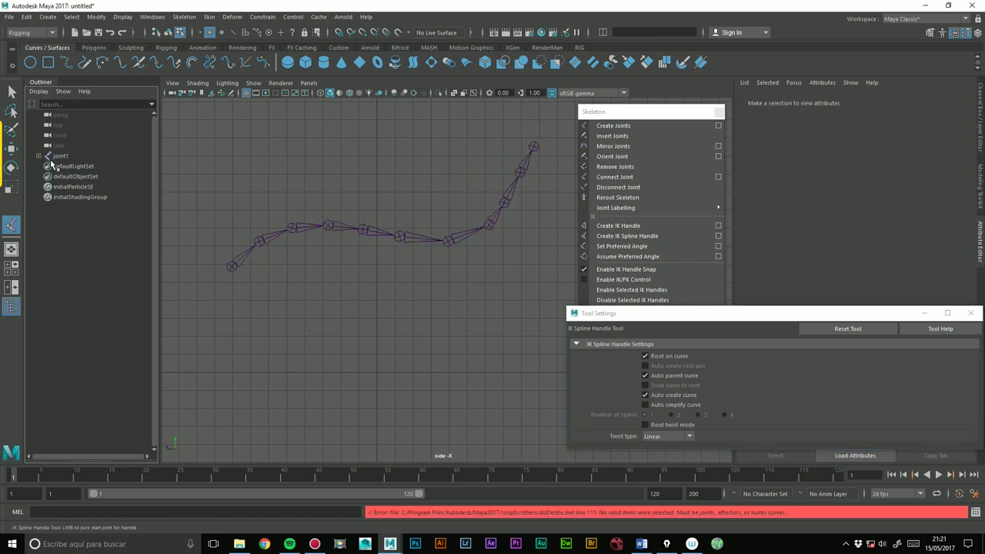
key(Delete)
- Marquee-select the joint chain, then undo three steps back to the bare S-shaped chain
key(w)
mouse_move(205, 170)
mouse_down()
mouse_move(374, 151)
mouse_move(536, 322)
mouse_up()
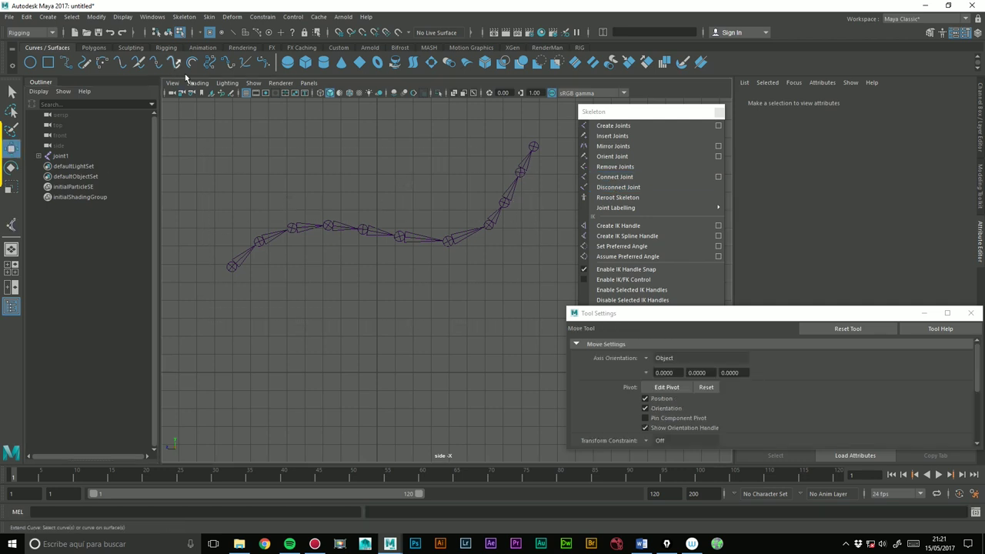
drag(409, 120, 523, 351)
key(ctrl+z)
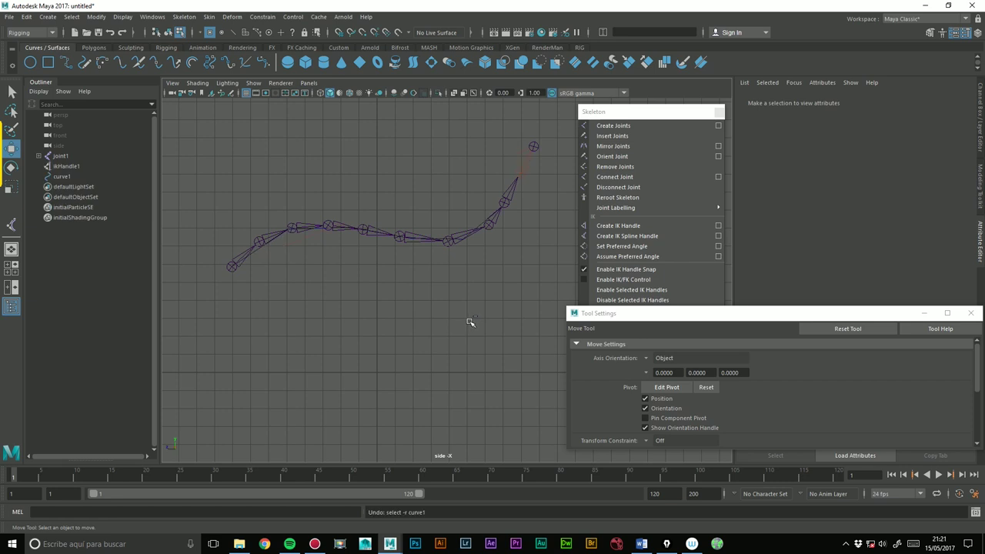
key(ctrl+z)
key(ctrl+z)
key(ctrl+z)
key(ctrl+z)
key(ctrl+z)
key(ctrl+z)
key(ctrl+z)
key(ctrl+z)
key(ctrl+z)
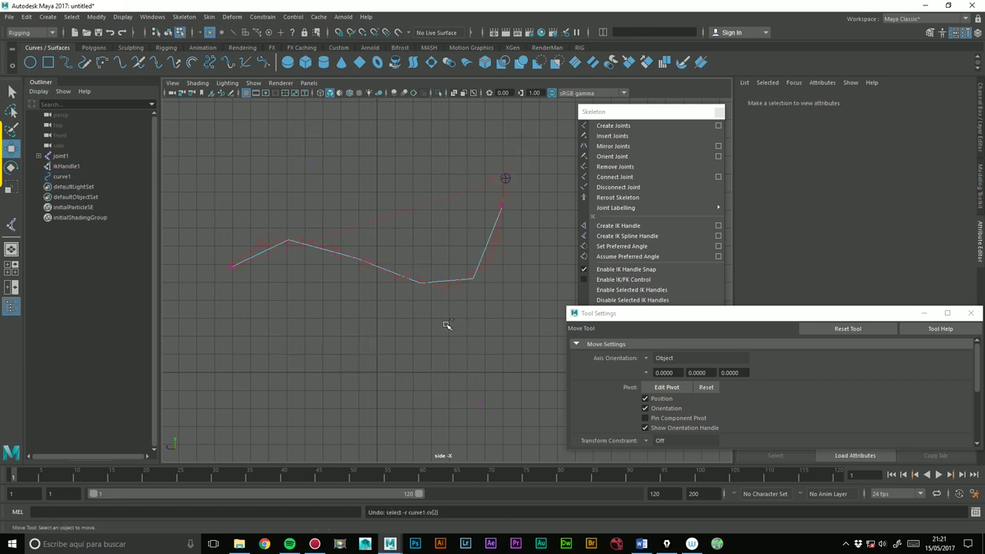
key(ctrl+z)
key(ctrl+z)
key(ctrl+z)
- Create a spline IK handle from joint1 to the last joint, generating ikHandle1 and curve1
click(408, 227)
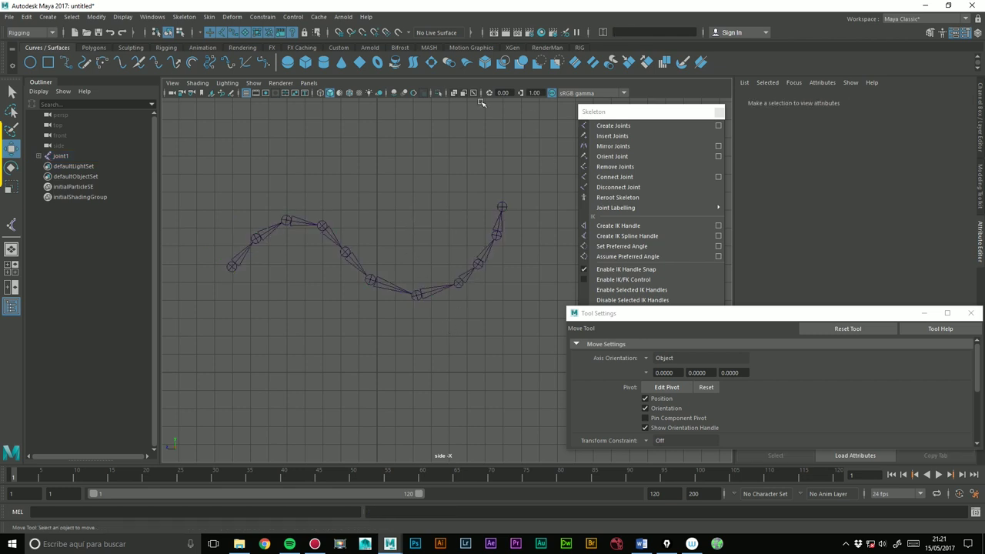
click(970, 312)
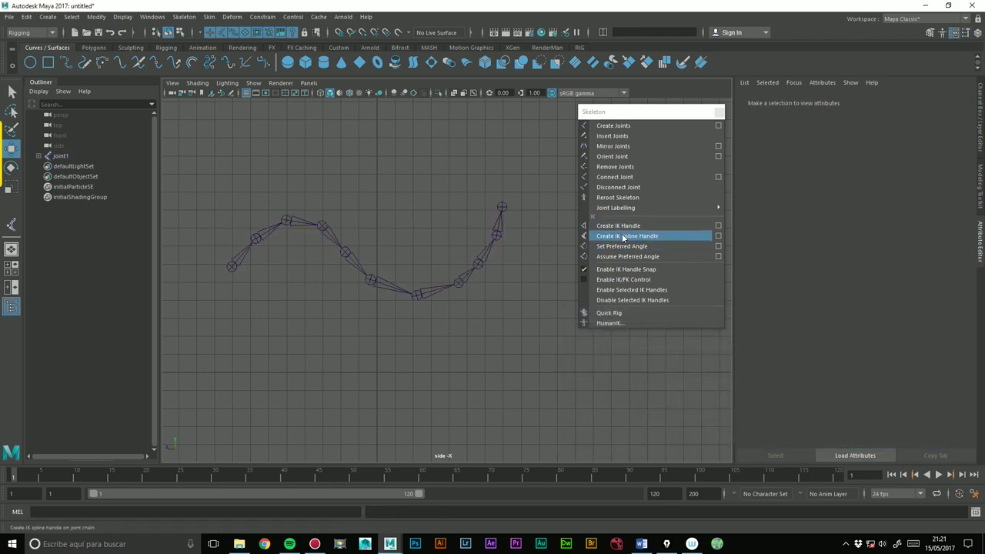
click(718, 235)
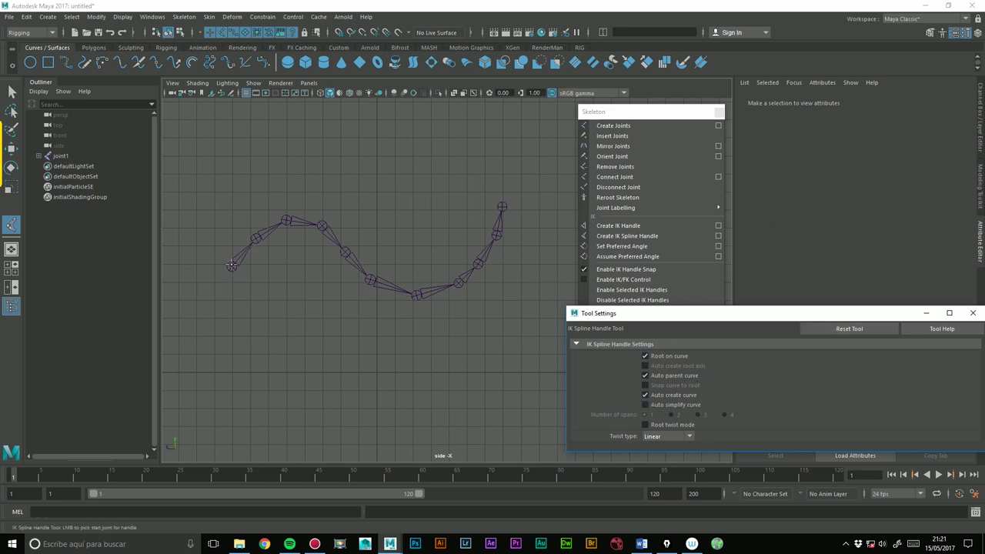
click(231, 265)
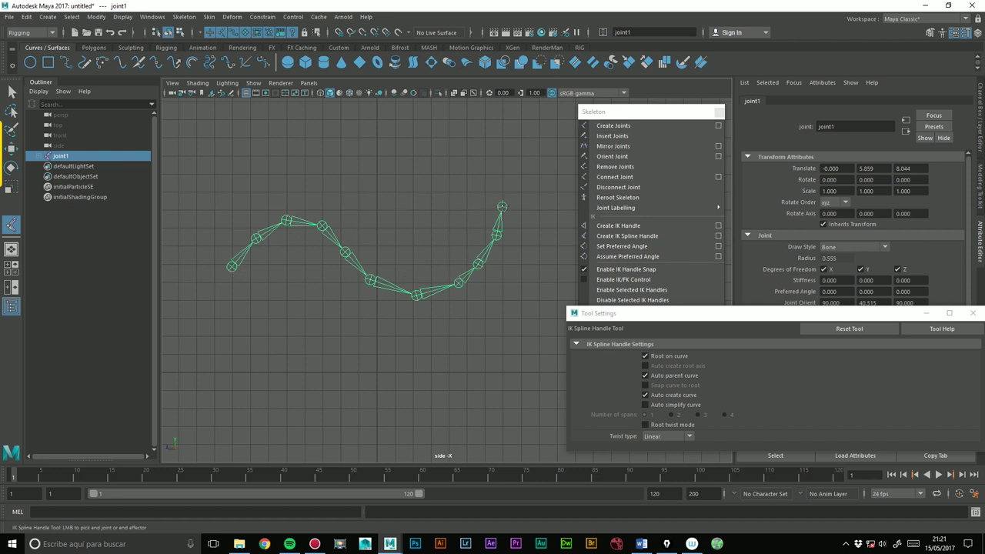
click(501, 206)
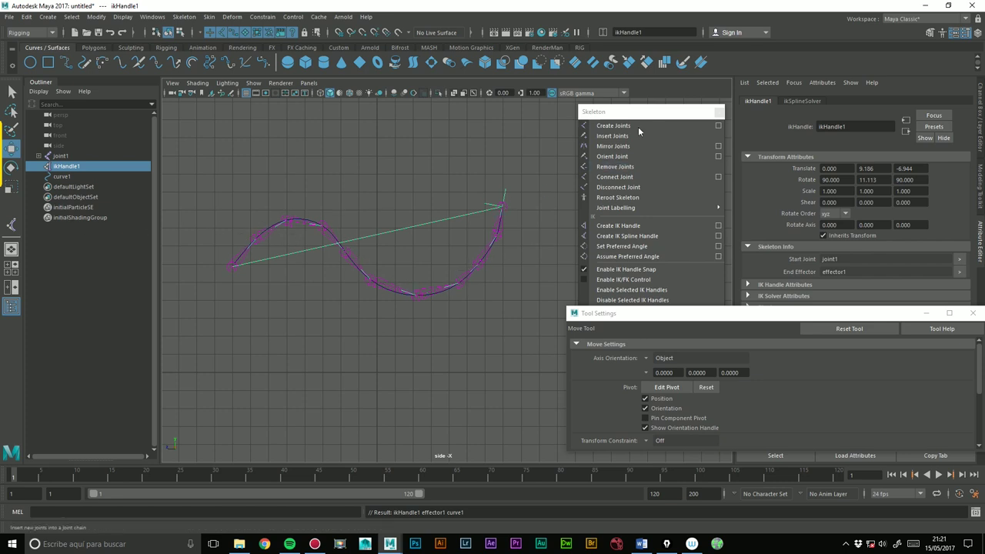
click(179, 32)
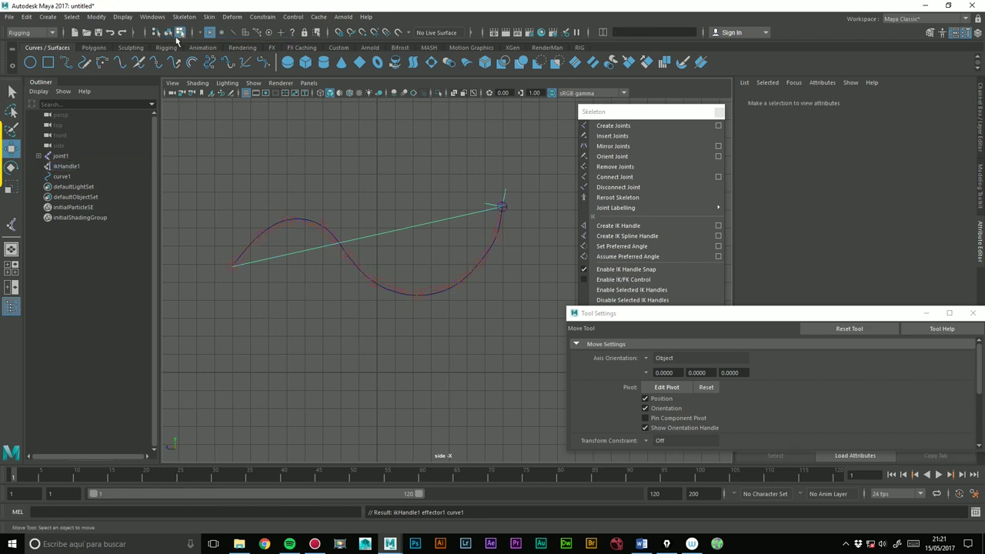
- Reshape curve1 by moving its start, lower-bend and end CVs, undoing the end move
click(61, 176)
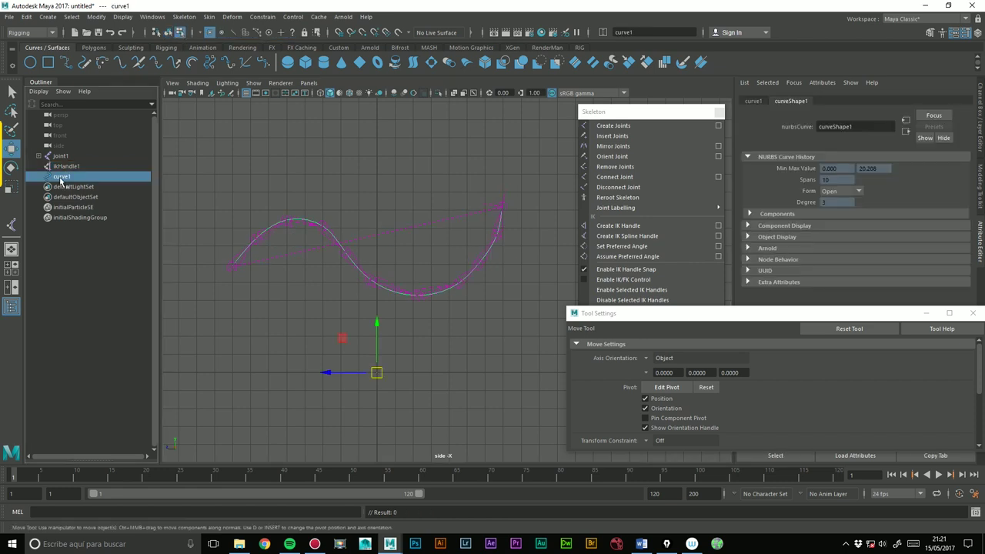
click(166, 34)
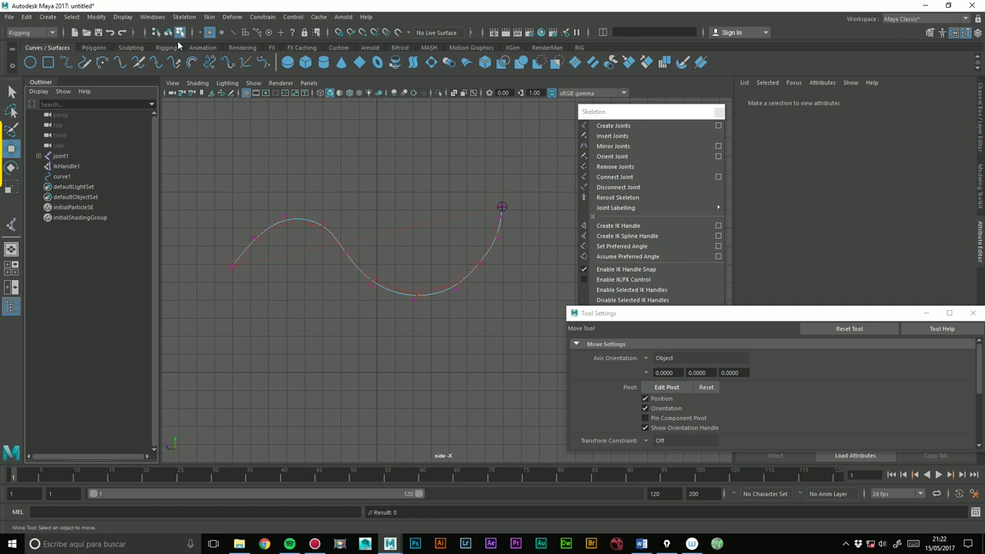
click(287, 217)
mouse_move(285, 220)
mouse_down()
mouse_move(291, 237)
mouse_move(285, 228)
mouse_up()
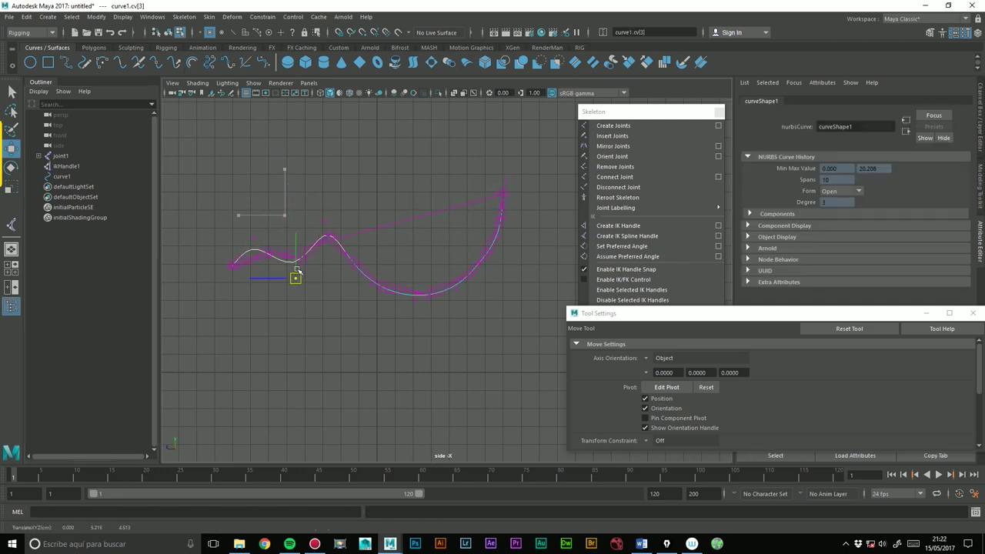
drag(285, 228, 284, 224)
click(416, 297)
mouse_move(415, 297)
mouse_down()
mouse_move(414, 279)
mouse_move(407, 302)
mouse_up()
click(500, 203)
mouse_move(500, 203)
mouse_down()
mouse_move(472, 144)
mouse_move(508, 179)
mouse_up()
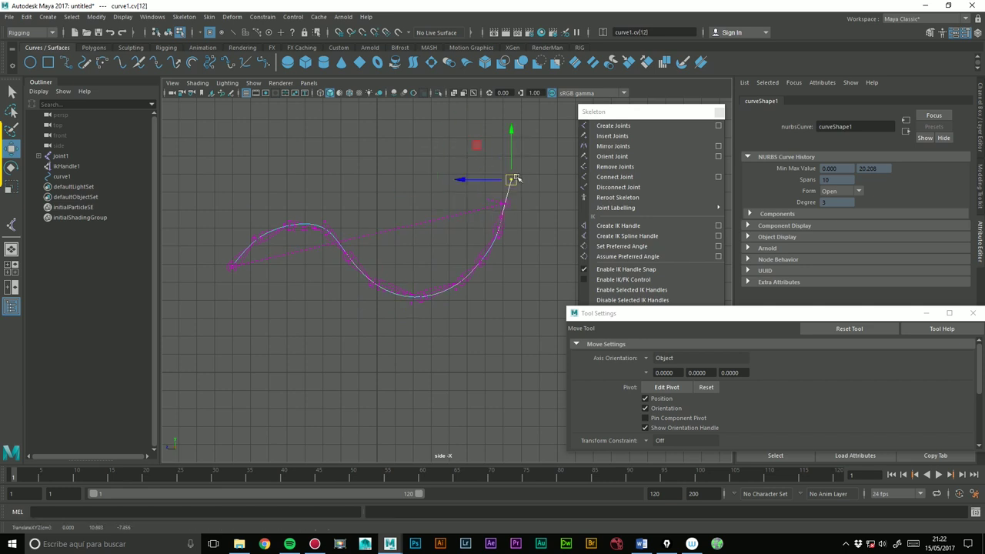
key(ctrl+z)
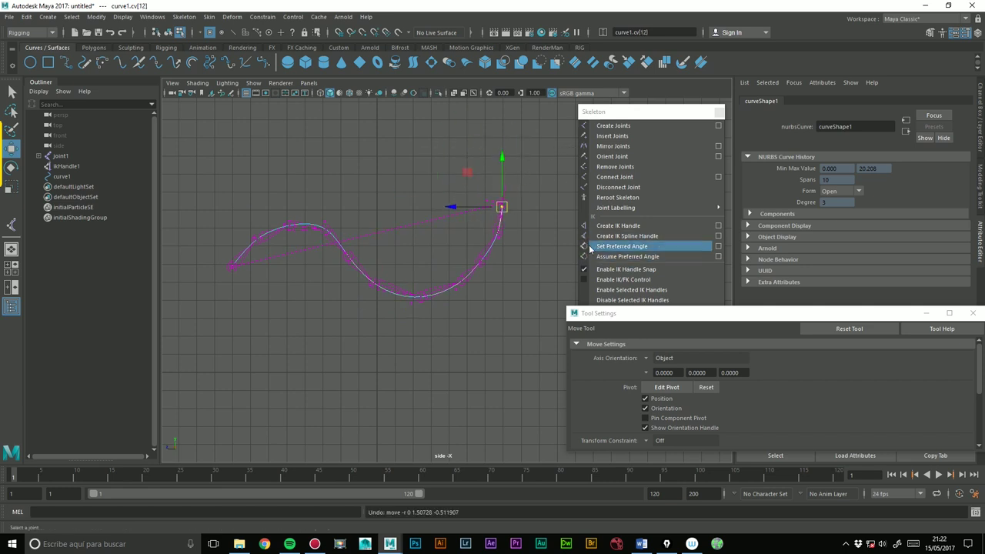
- Delete the joint chain, spline IK handle and curve to empty the scene
drag(758, 322, 730, 311)
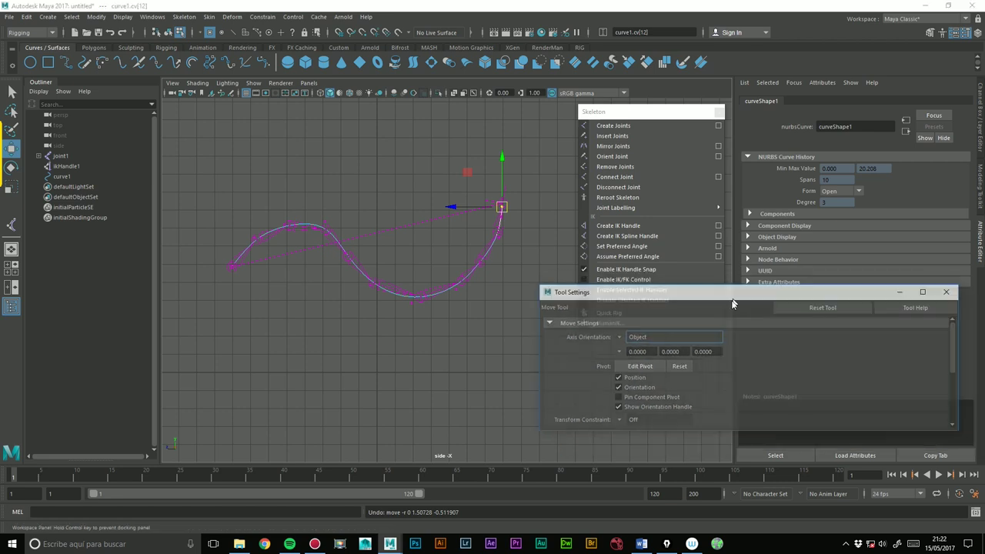
click(945, 301)
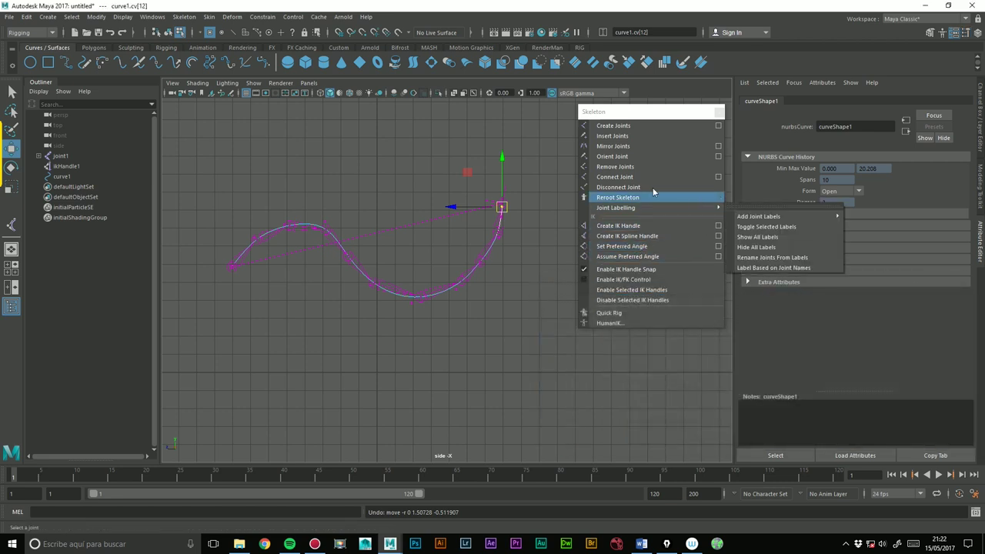
click(11, 167)
mouse_move(311, 228)
right_down()
mouse_move(350, 218)
mouse_move(315, 227)
right_up()
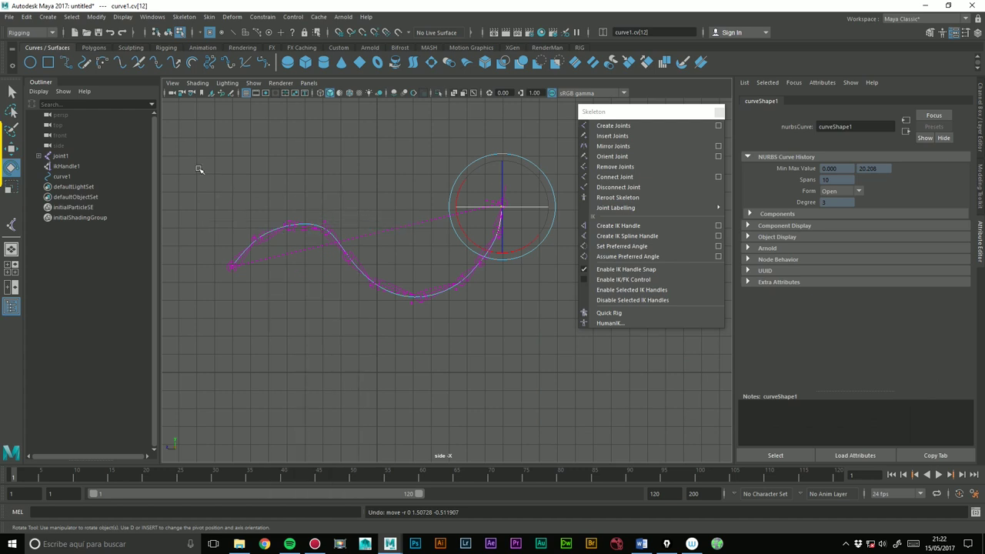
click(55, 158)
key(Delete)
click(78, 155)
key(Delete)
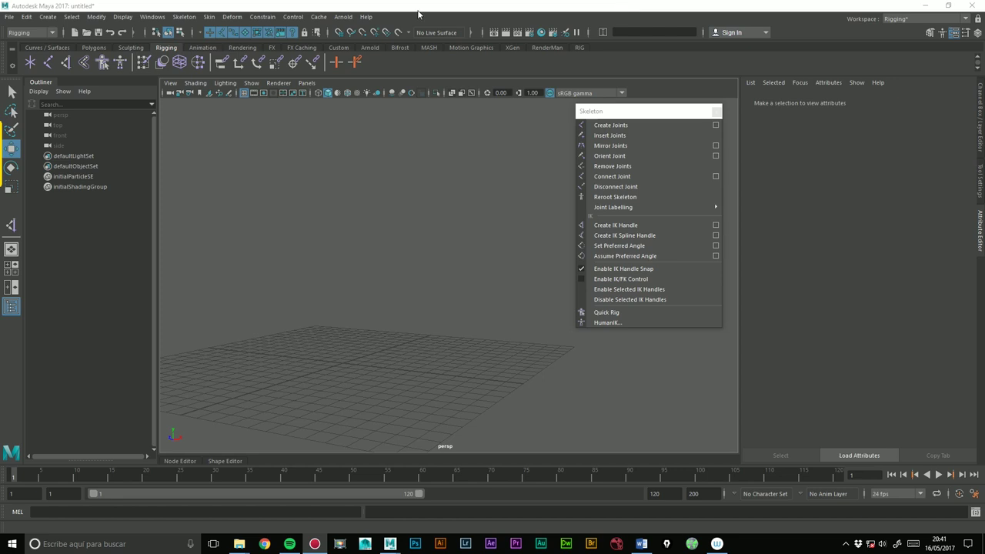
- Switch the viewport to the side view using the hotbox
click(418, 56)
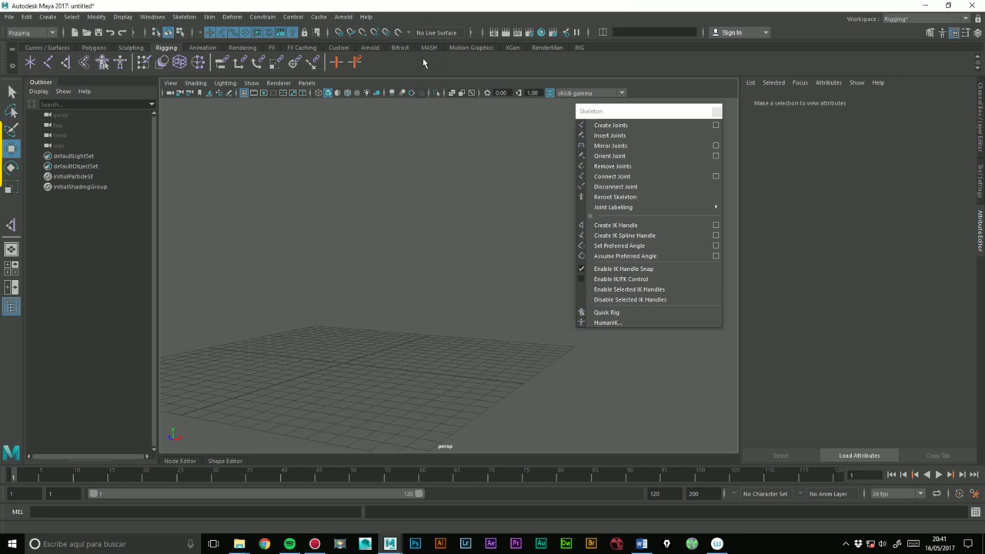
key(space)
mouse_move(429, 189)
mouse_down()
mouse_move(420, 164)
mouse_move(483, 189)
mouse_up()
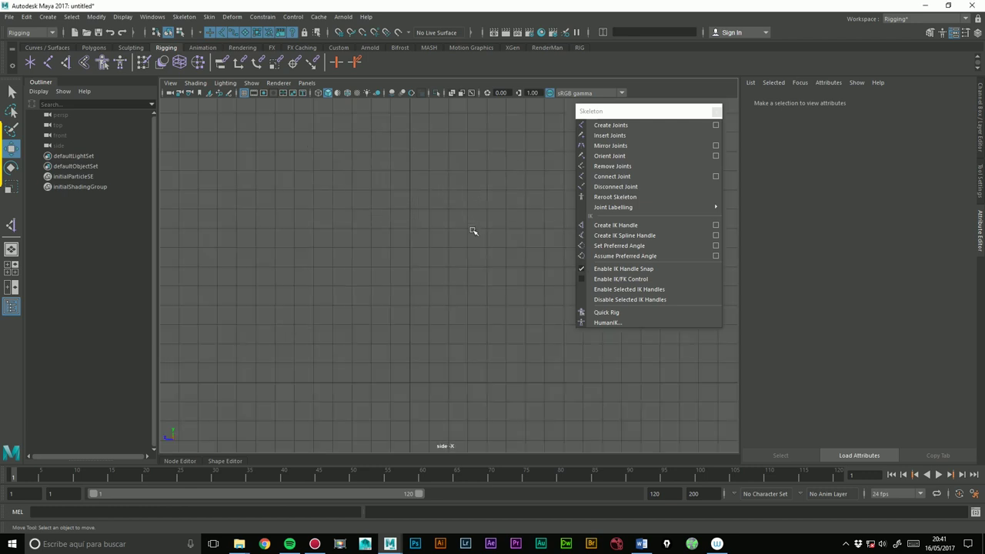
- Draw joints for hip, knee, ankle, ball and toe, redoing two misplaced joints
click(84, 62)
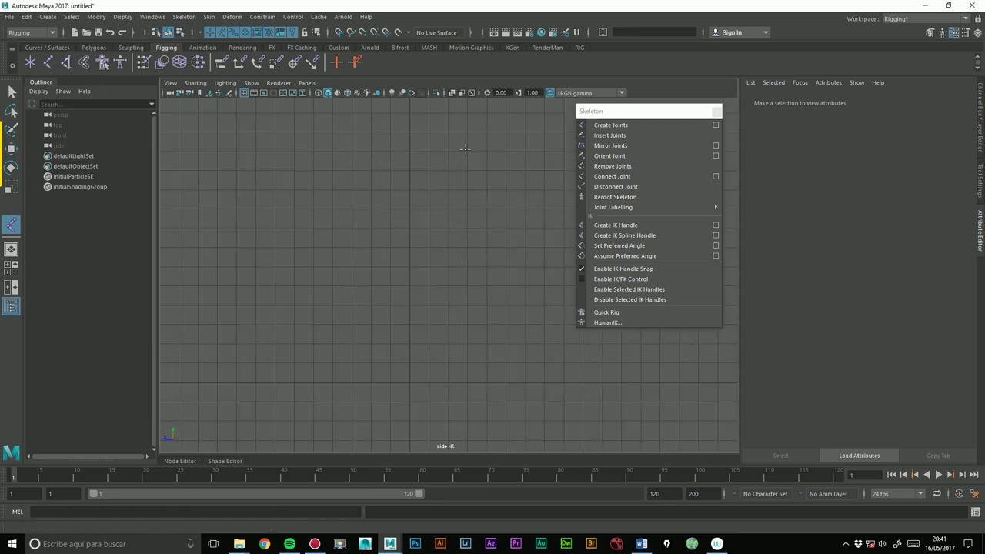
click(409, 132)
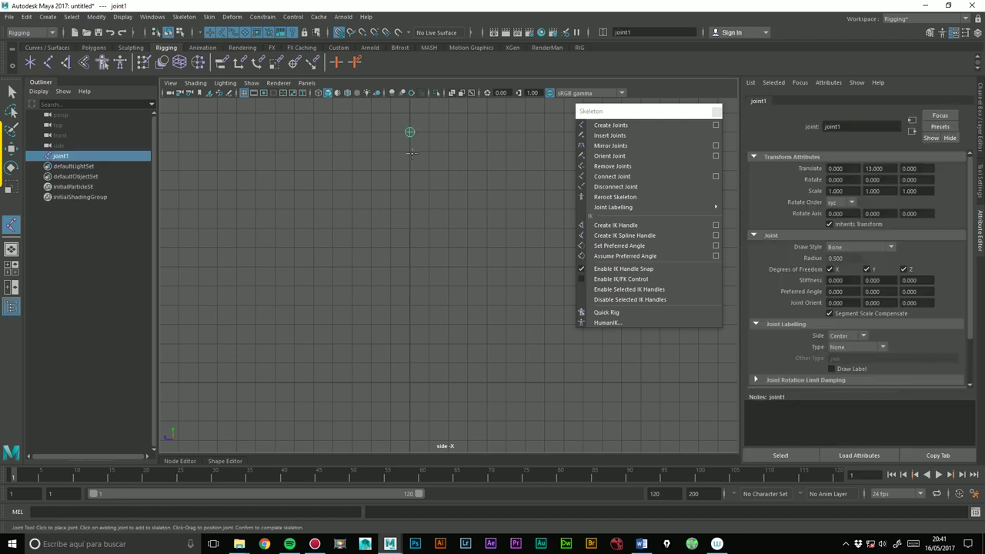
click(352, 266)
click(410, 379)
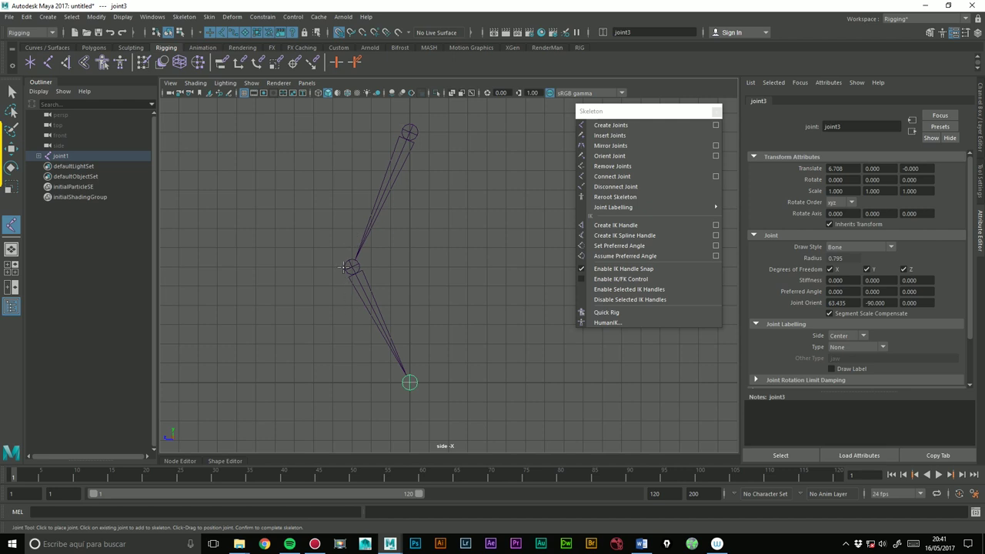
key(ctrl+z)
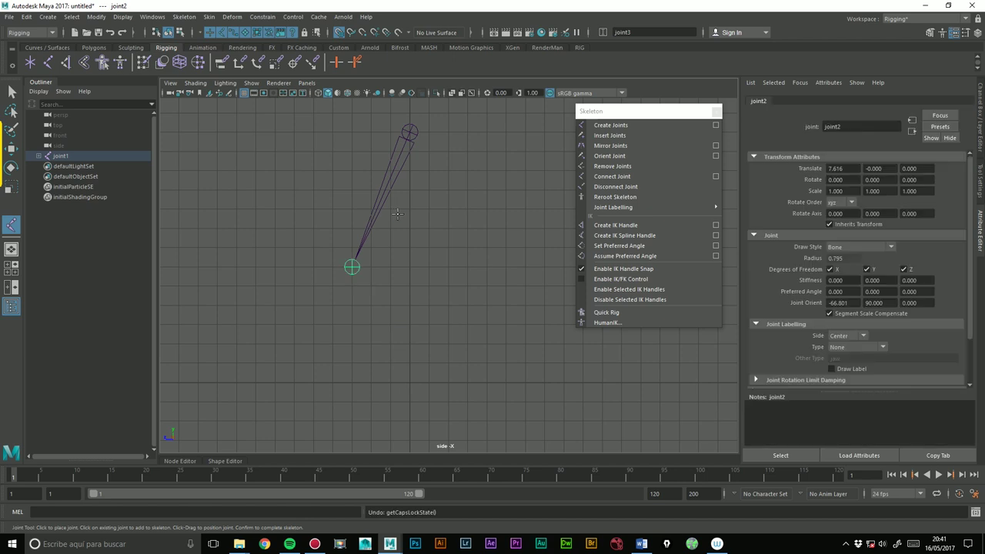
key(ctrl+z)
click(408, 254)
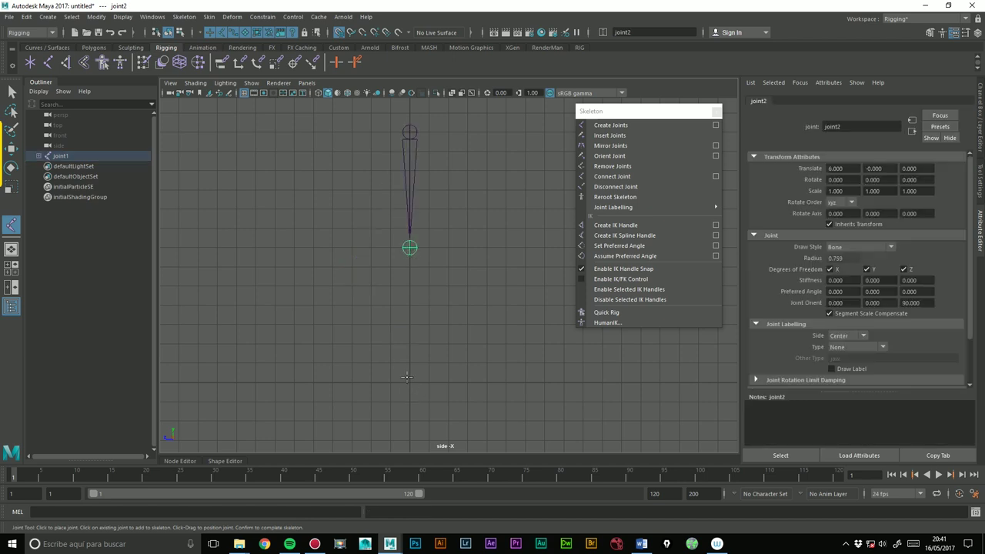
click(408, 344)
click(371, 381)
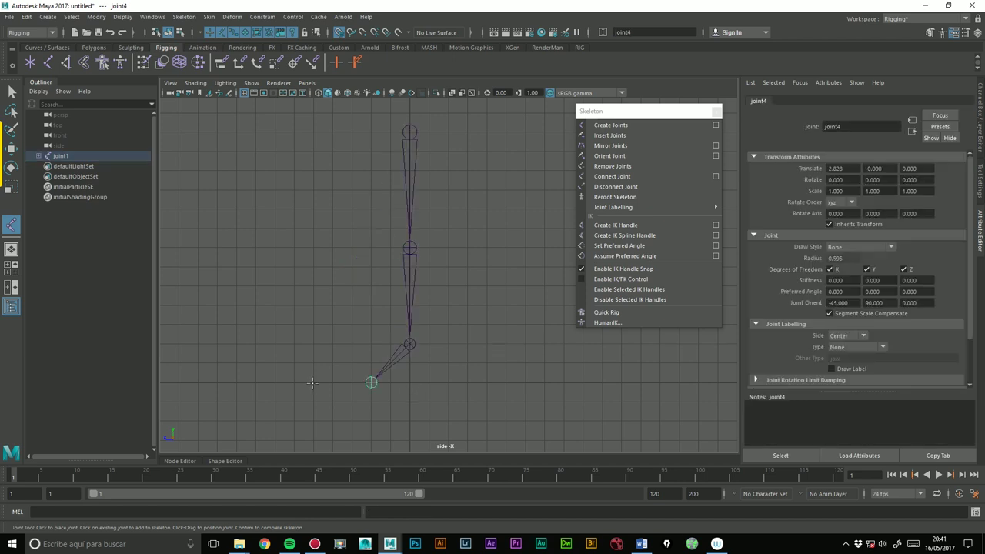
click(296, 382)
key(Return)
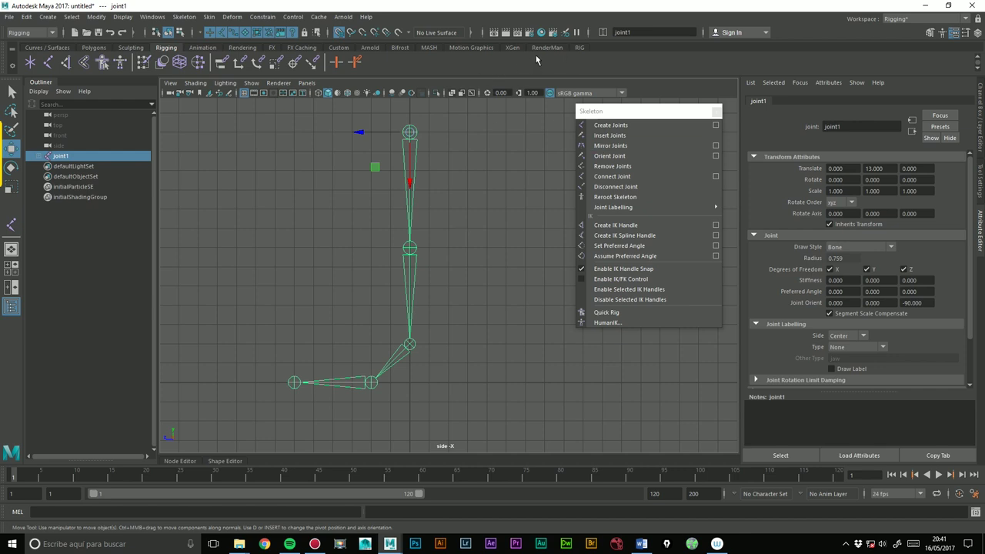
click(579, 47)
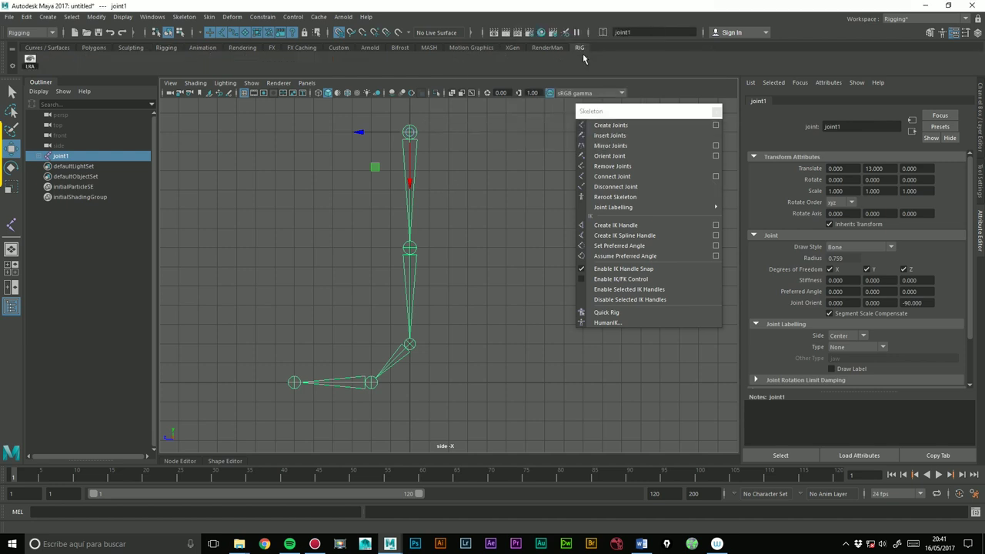
click(47, 48)
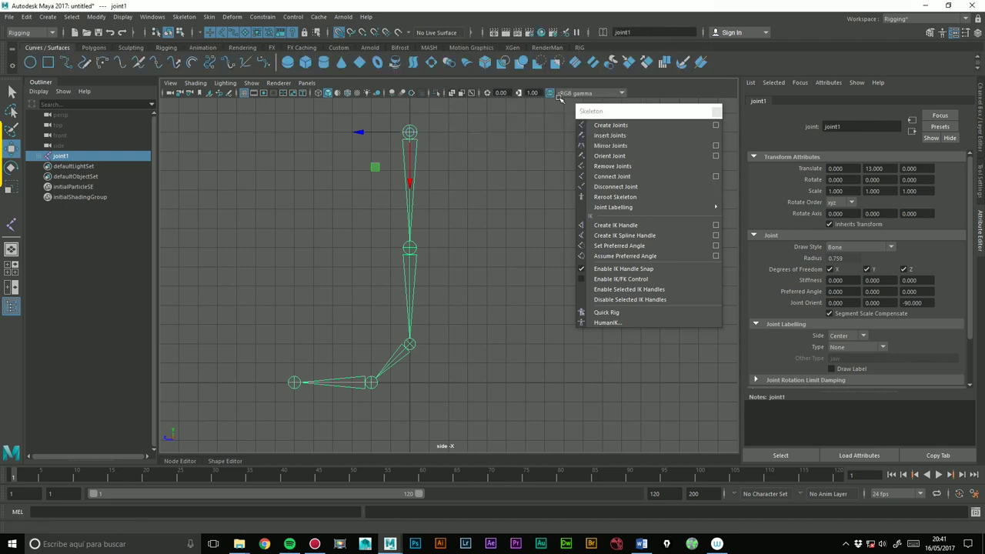
key(space)
drag(472, 210, 473, 178)
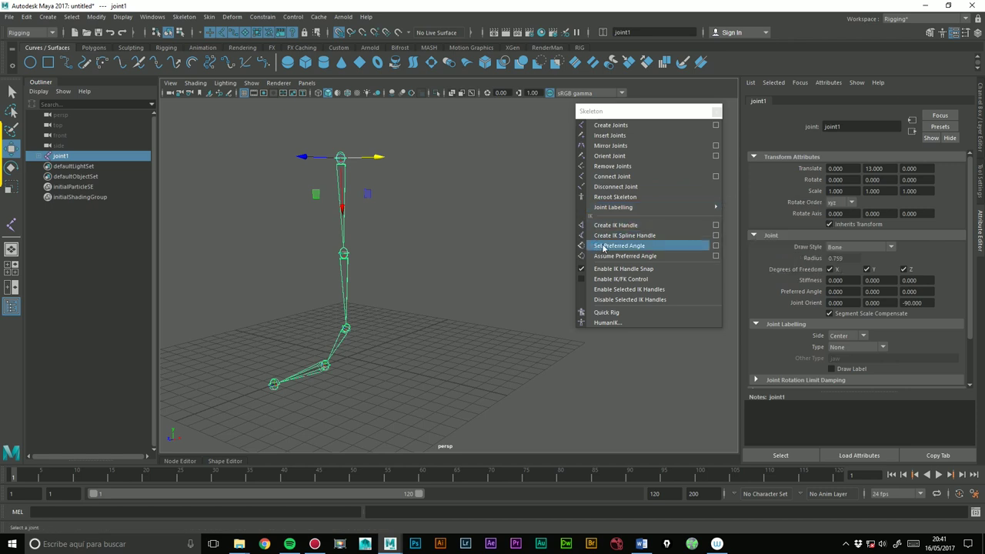
click(715, 246)
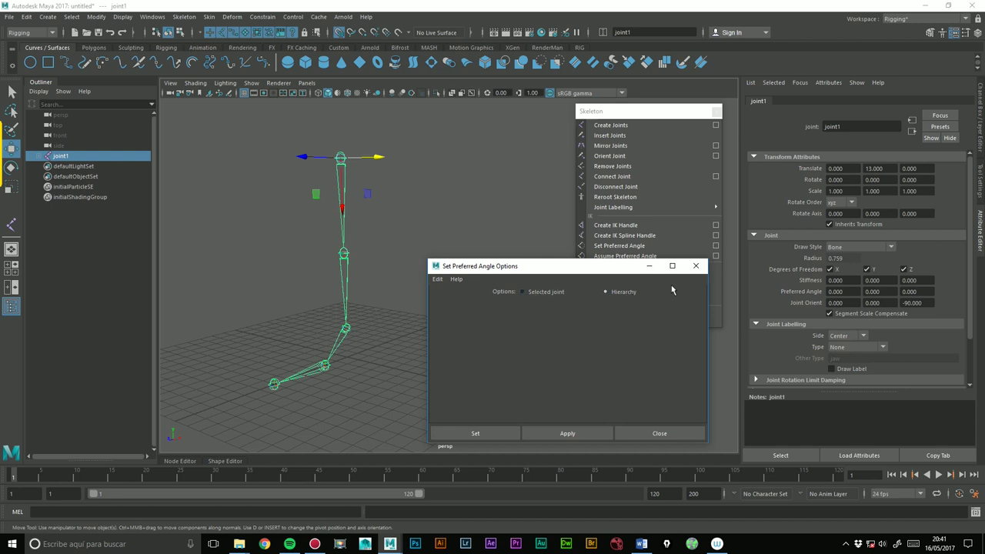
click(695, 265)
click(835, 292)
key(Tab)
key(Tab)
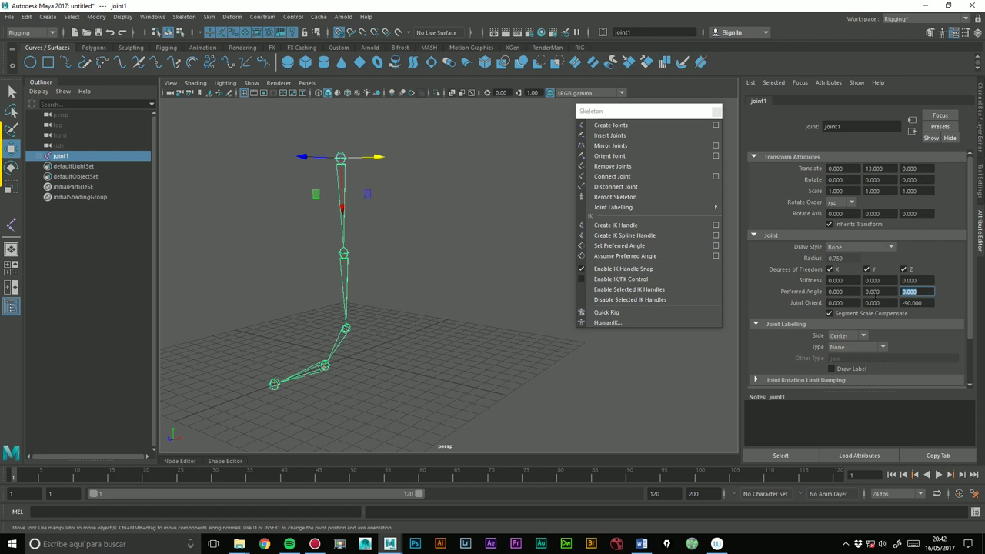
click(852, 291)
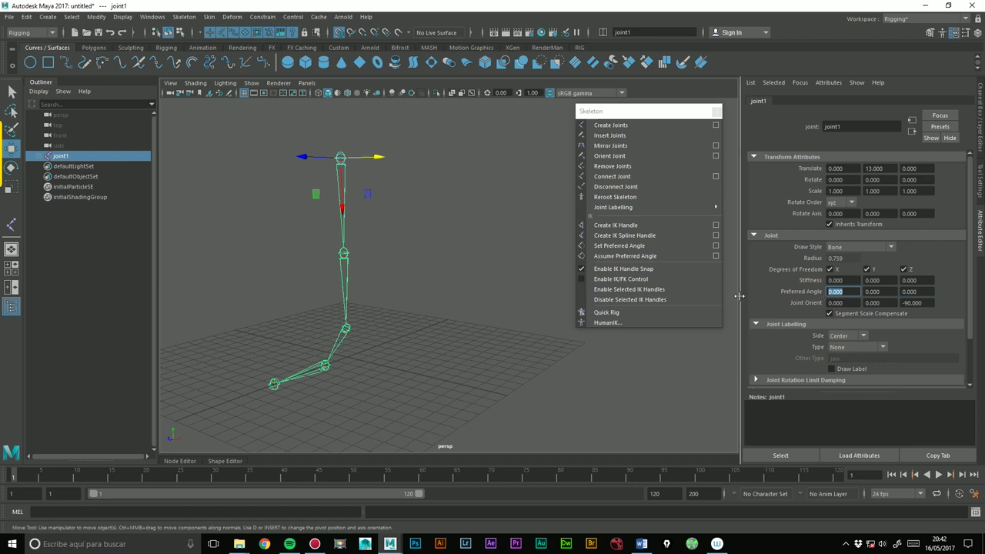
click(874, 292)
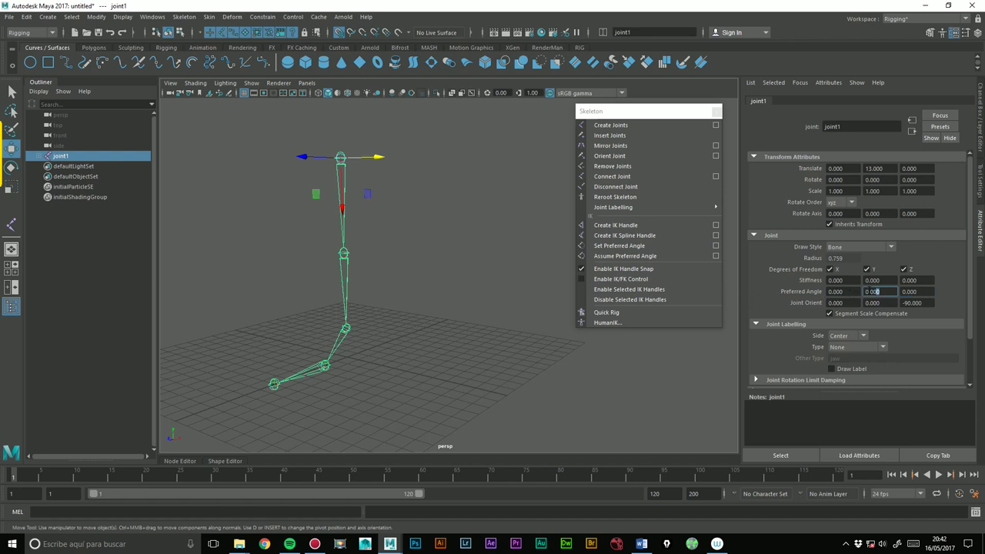
click(909, 292)
mouse_move(443, 249)
alt+mouse_down()
mouse_move(464, 254)
mouse_move(443, 249)
alt+mouse_up()
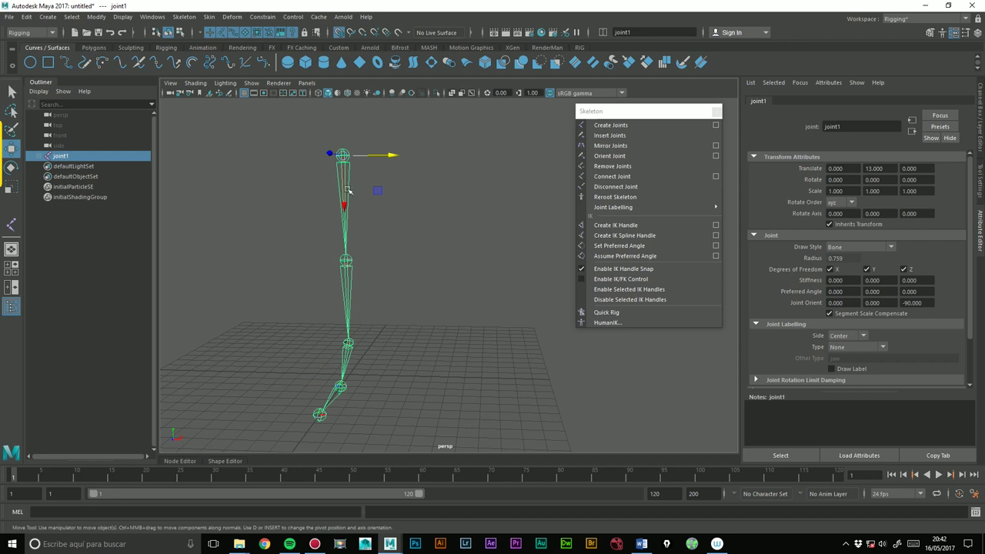
click(20, 170)
mouse_move(386, 176)
mouse_down()
mouse_move(403, 297)
mouse_move(359, 315)
mouse_up()
mouse_move(427, 265)
mouse_down()
mouse_move(408, 287)
mouse_move(399, 262)
mouse_up()
key(ctrl+z)
key(ctrl+z)
key(ctrl+z)
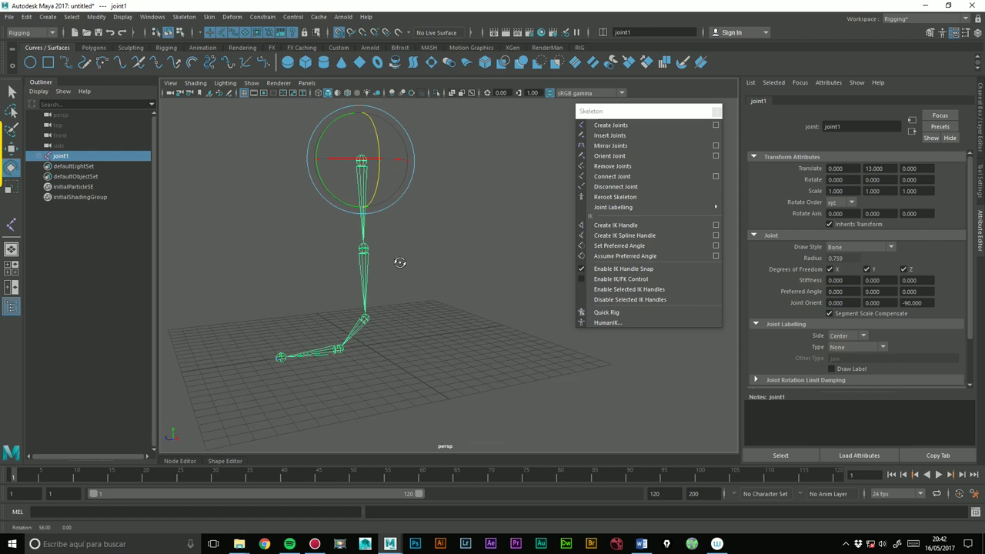
click(616, 225)
click(363, 160)
click(367, 317)
key(e)
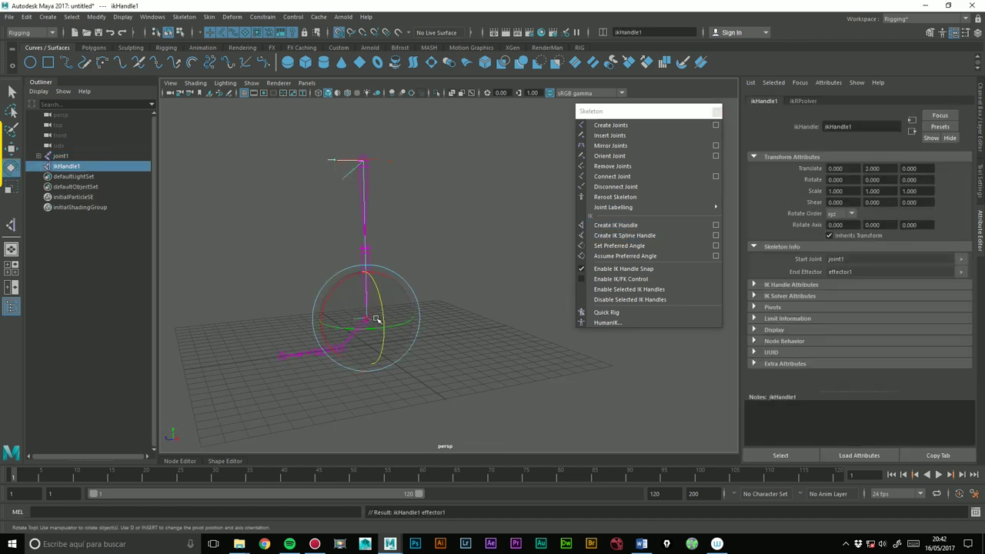
click(12, 148)
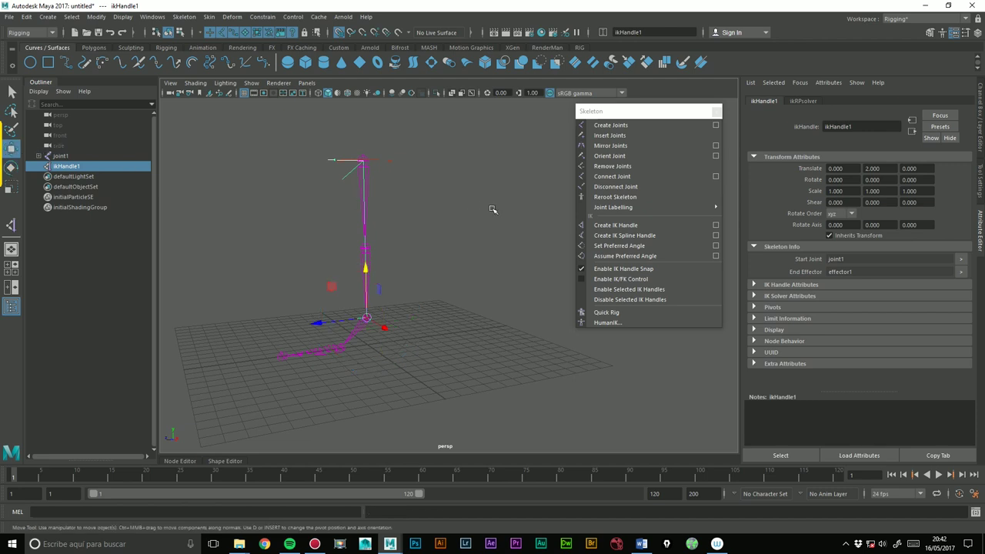
click(493, 209)
click(66, 166)
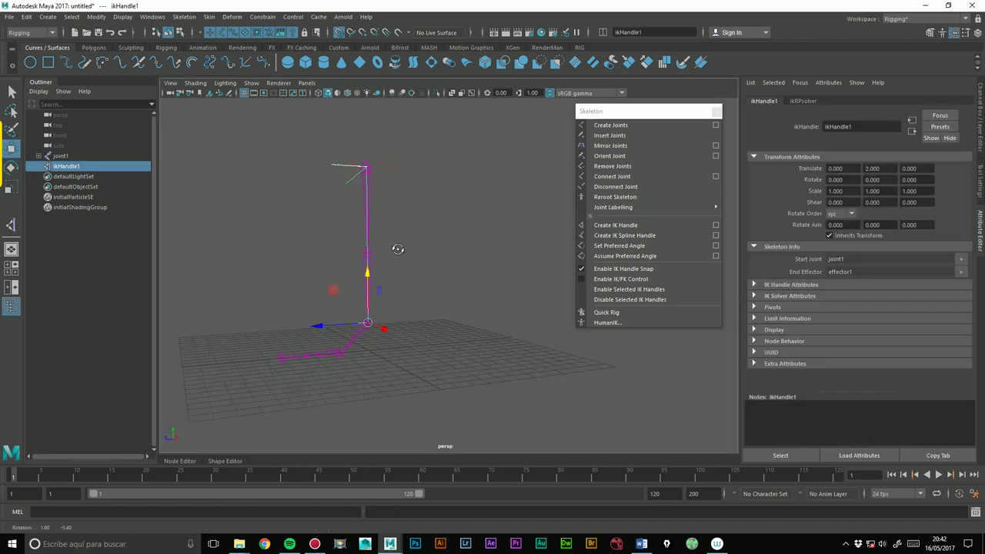
click(620, 246)
drag(373, 268, 373, 209)
key(ctrl+z)
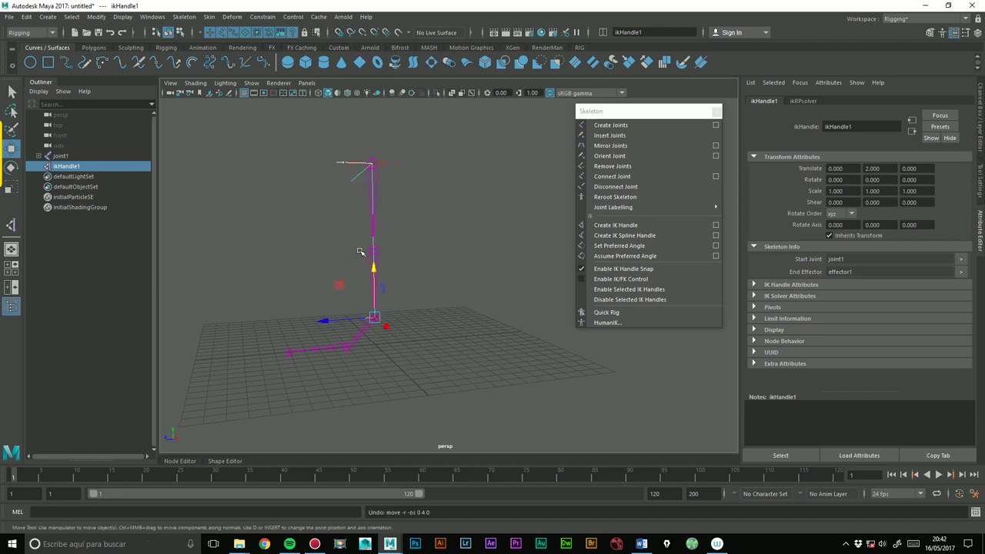
drag(374, 267, 373, 181)
key(ctrl+z)
mouse_move(425, 215)
alt+mouse_down()
mouse_move(457, 223)
mouse_move(386, 229)
mouse_move(408, 256)
mouse_move(387, 231)
mouse_move(391, 246)
alt+mouse_up()
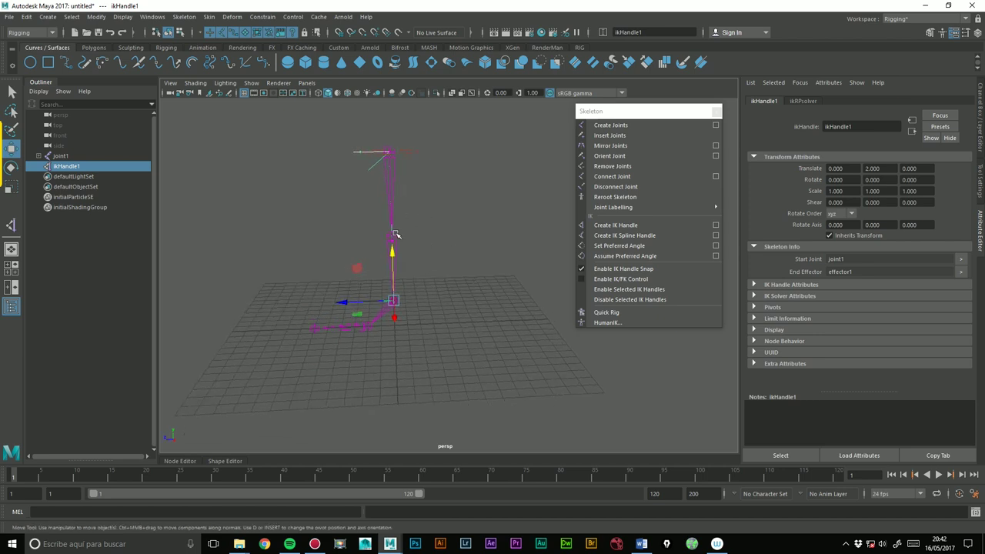
alt+drag(409, 291, 481, 243)
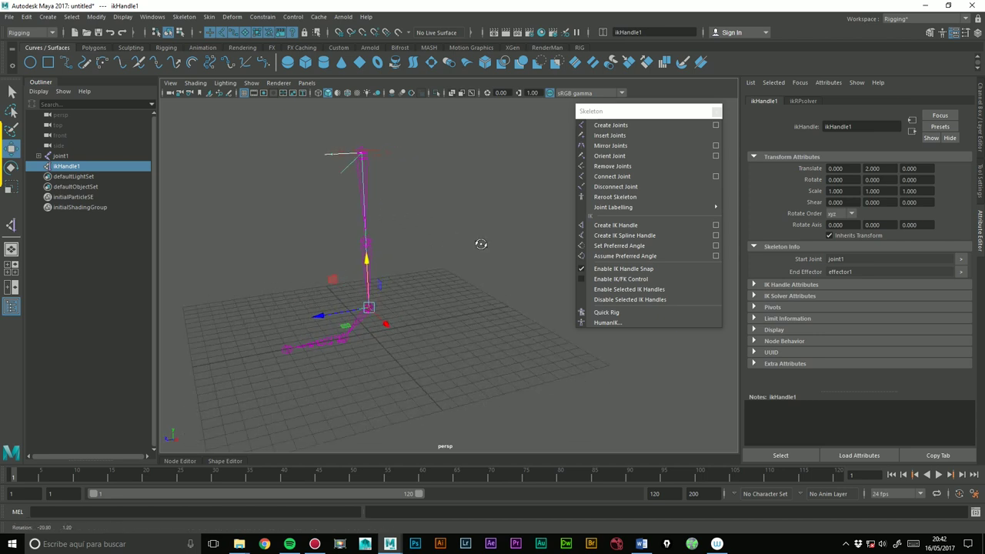
key(Delete)
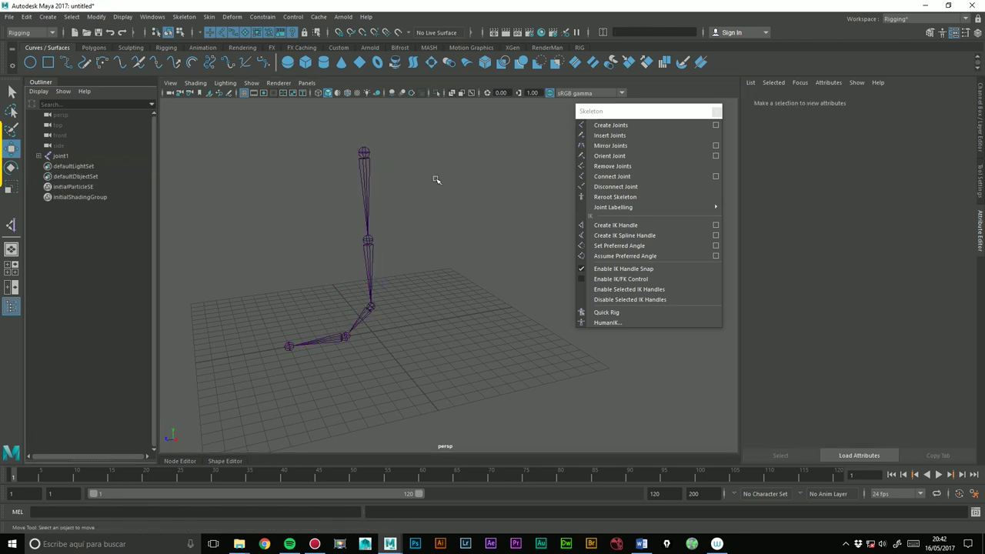
- Rotate joint1 forward to 31.159° and bend the knee joint2 back to -40.628°
click(365, 177)
key(e)
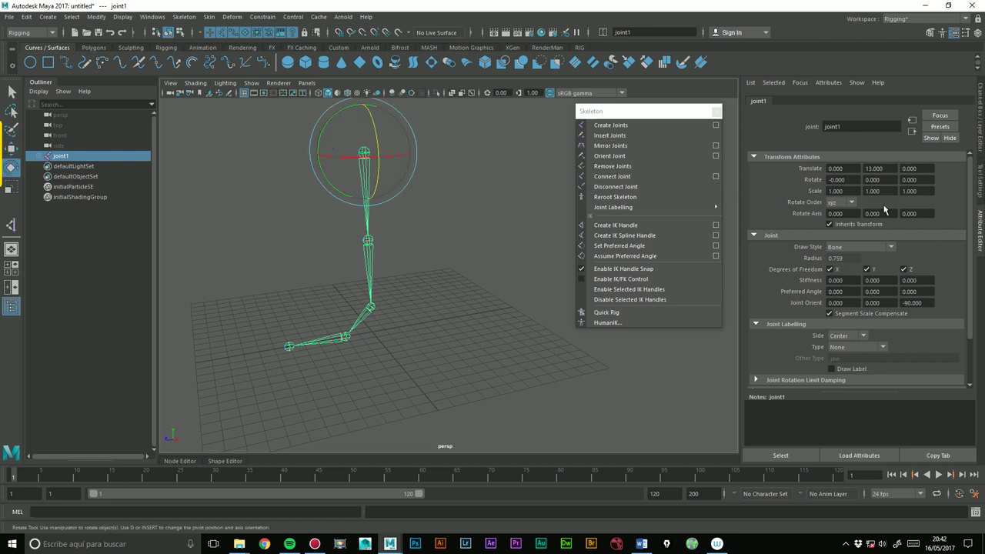
drag(324, 128, 317, 154)
drag(428, 225, 397, 252)
drag(369, 203, 397, 196)
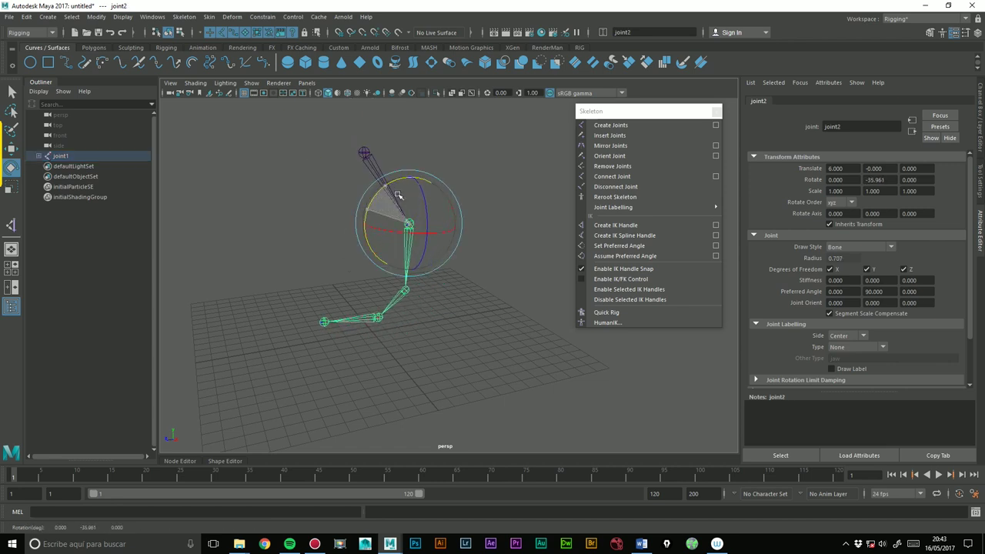
click(500, 218)
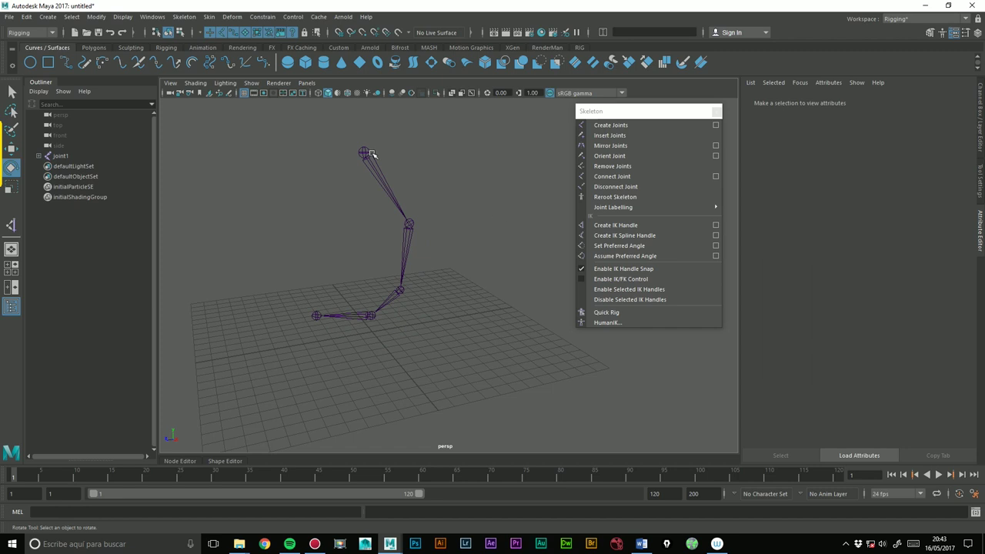
click(366, 154)
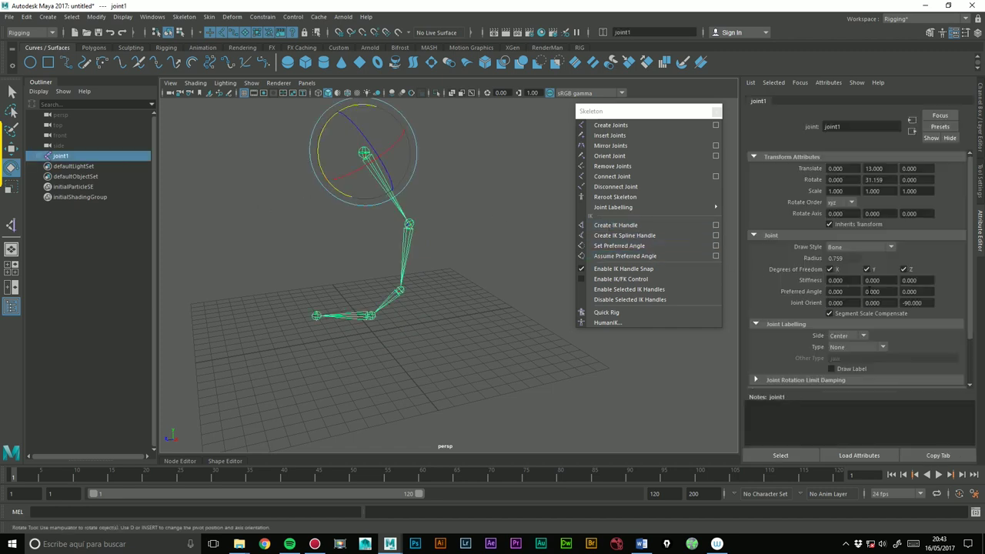
- Try joint2's Preferred Angle Y at 0, restore it to 90, then reselect joint1
click(405, 248)
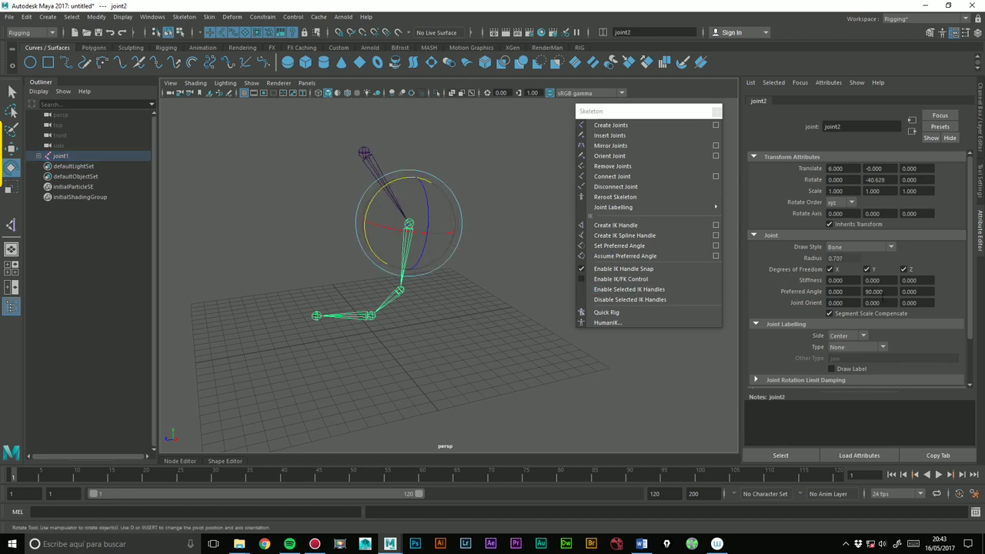
click(884, 291)
text(0)
key(Return)
text(90)
key(Return)
click(421, 141)
click(364, 152)
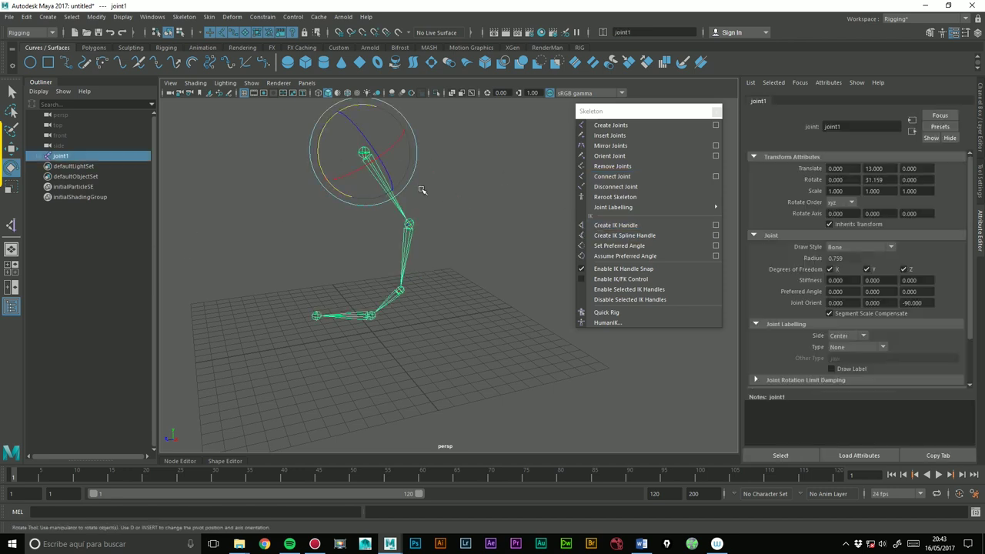
- Set the bent pose as preferred angle and check joint1 and joint2's stored values
click(618, 247)
click(468, 195)
click(400, 190)
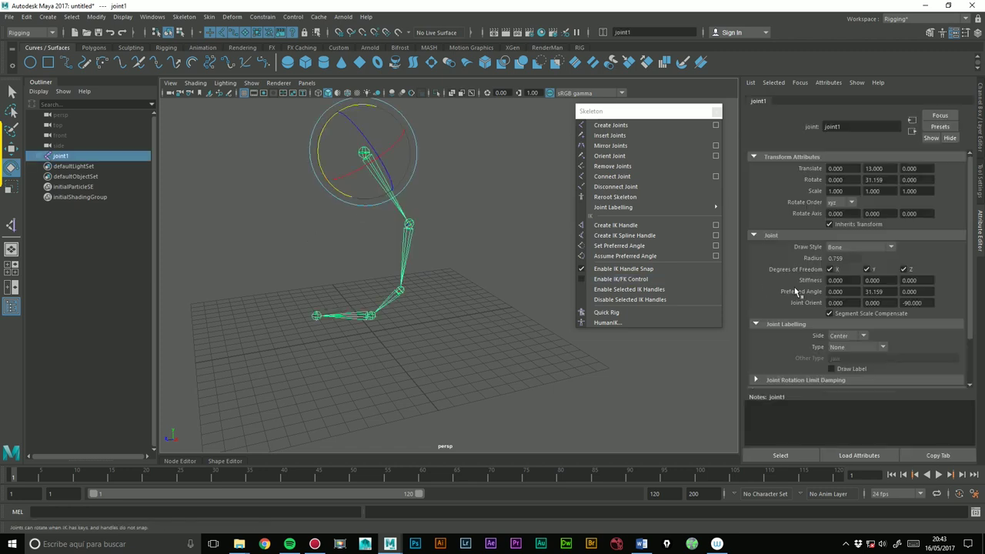
click(412, 252)
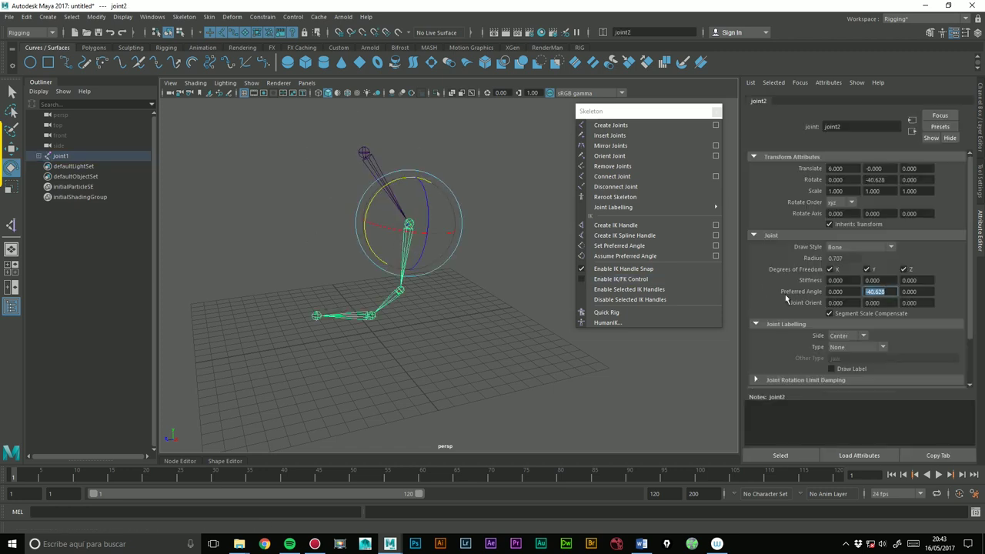
click(497, 191)
click(392, 174)
mouse_move(613, 207)
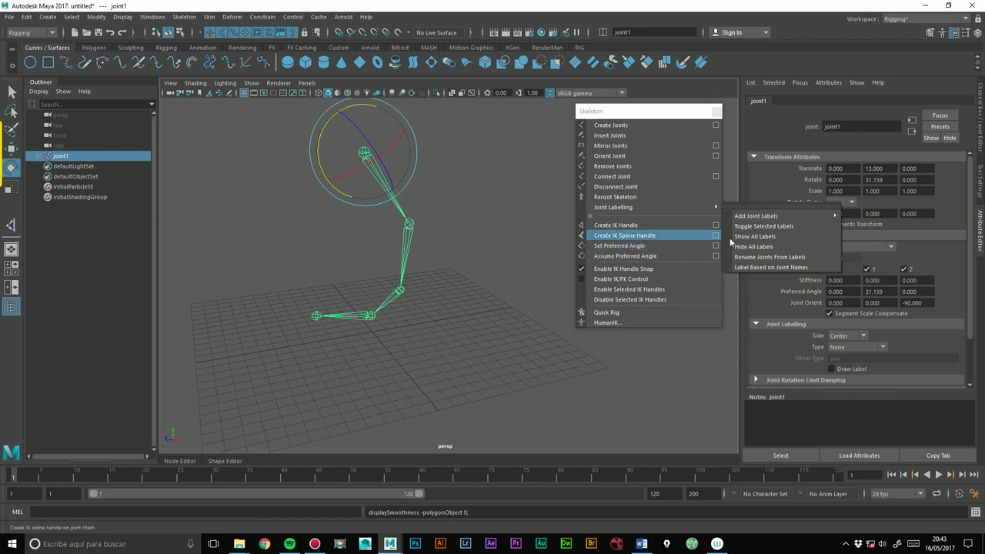
- Reset Rotate Y to 0 on joint1 and joint2 to straighten the leg
text(0)
key(Return)
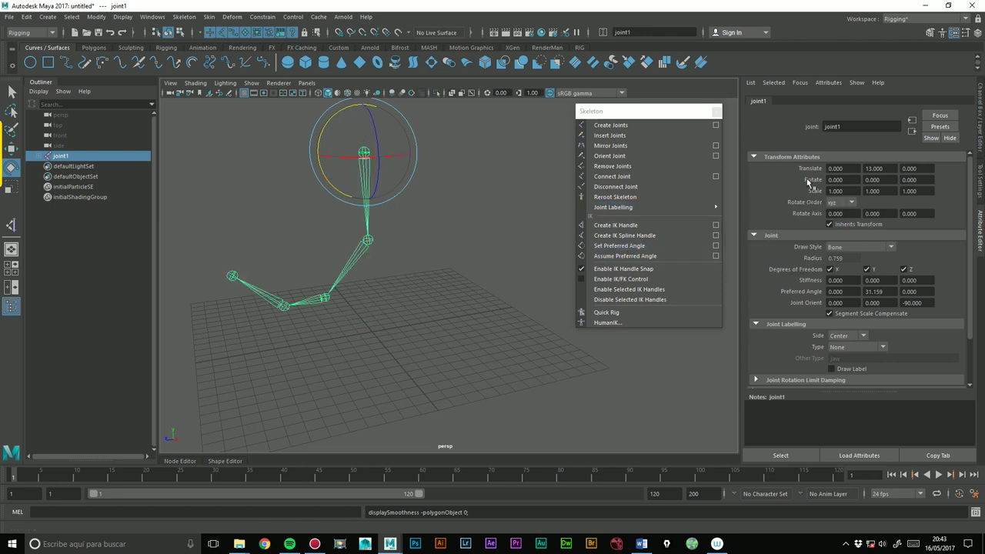
key(Down)
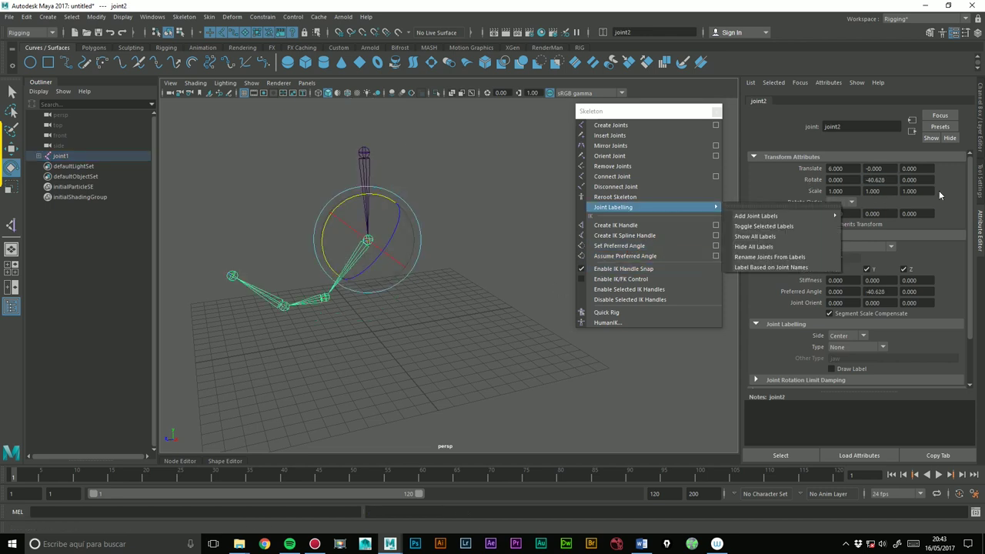
click(877, 179)
text(0)
key(Return)
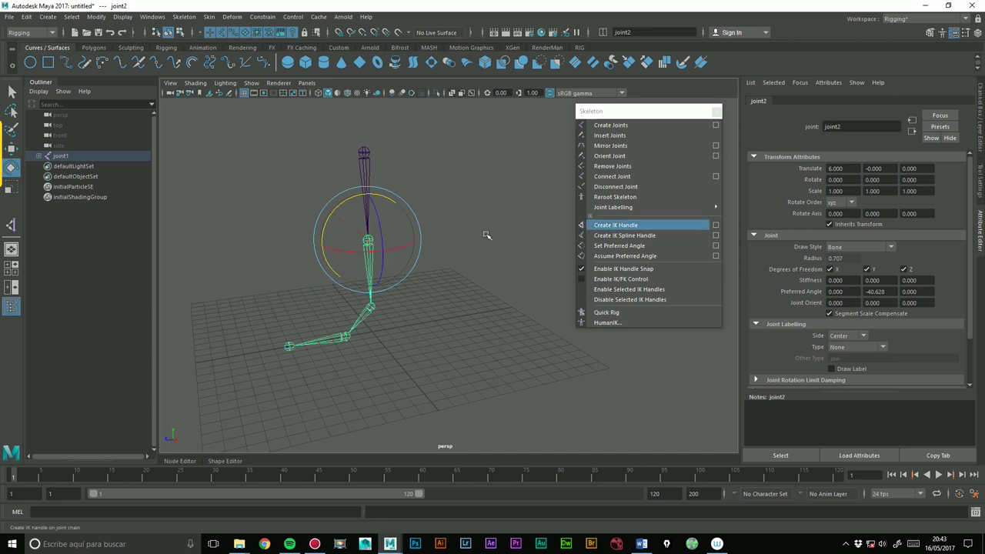
click(532, 208)
- Test the knee bend with a temporary IK handle from joint1 to the end joint, then delete it
click(616, 225)
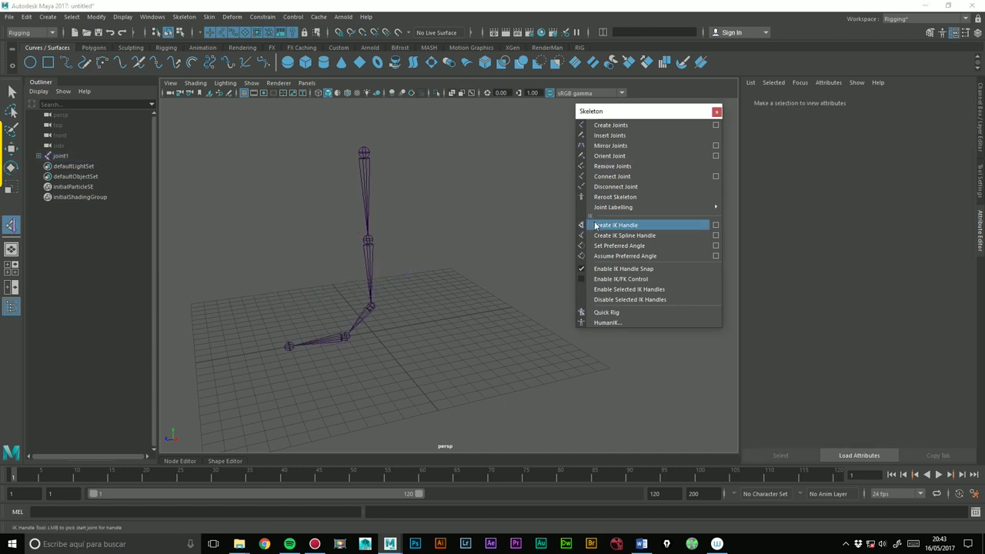
click(364, 152)
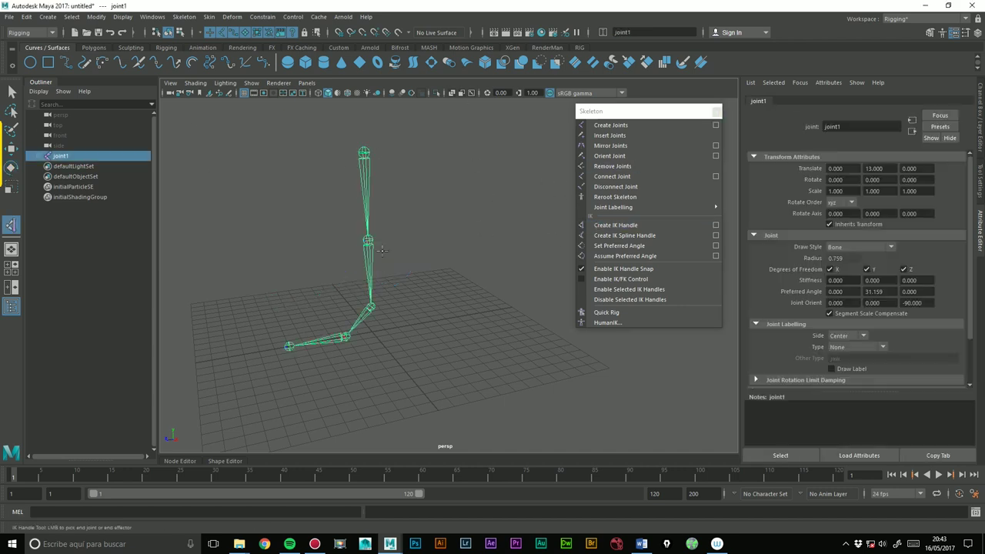
click(370, 307)
click(11, 148)
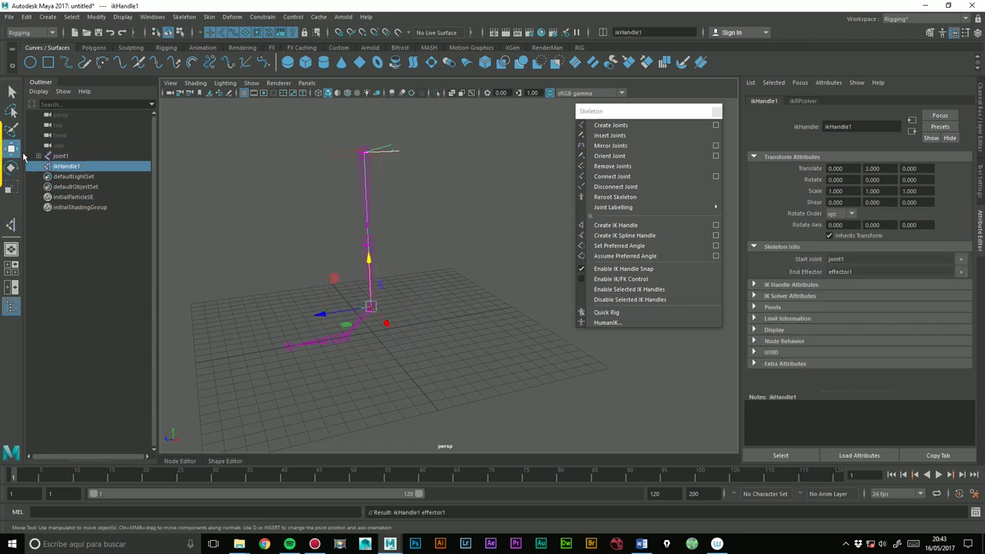
mouse_move(378, 259)
mouse_down()
mouse_move(365, 259)
mouse_move(362, 237)
mouse_up()
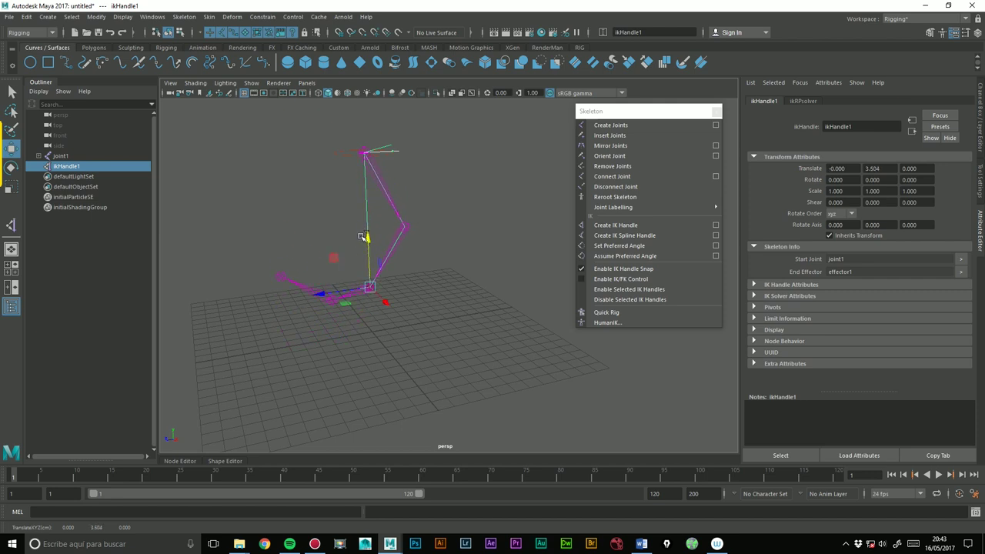
key(ctrl+z)
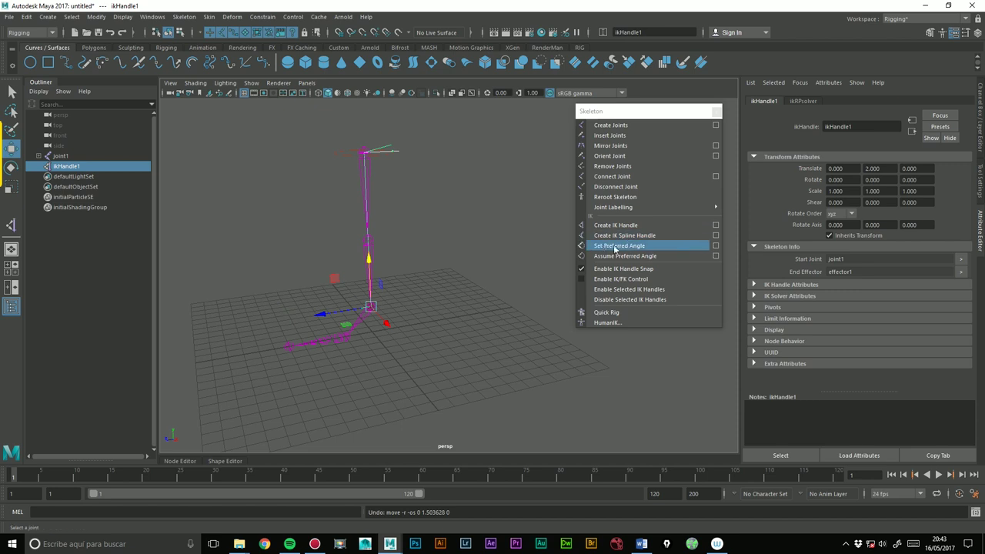
key(Delete)
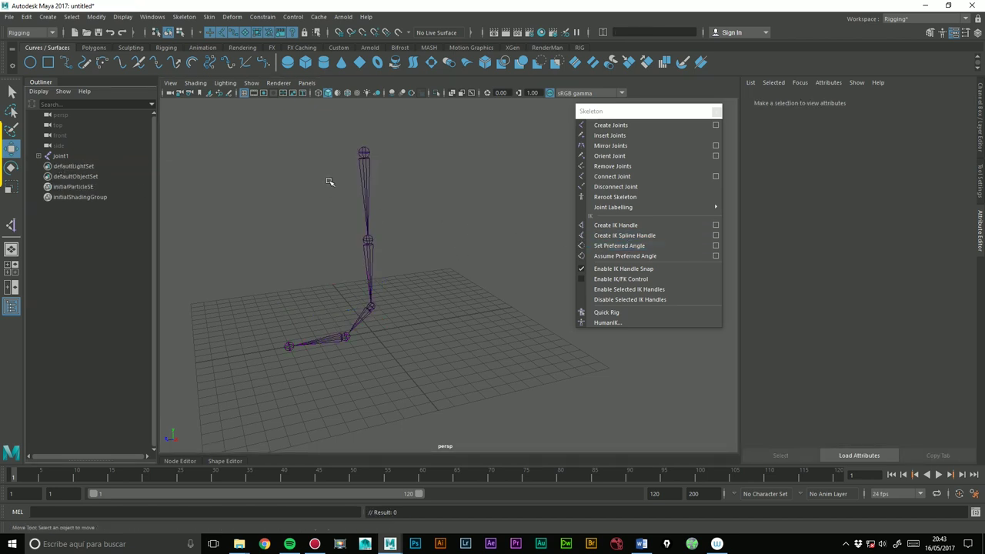
click(364, 190)
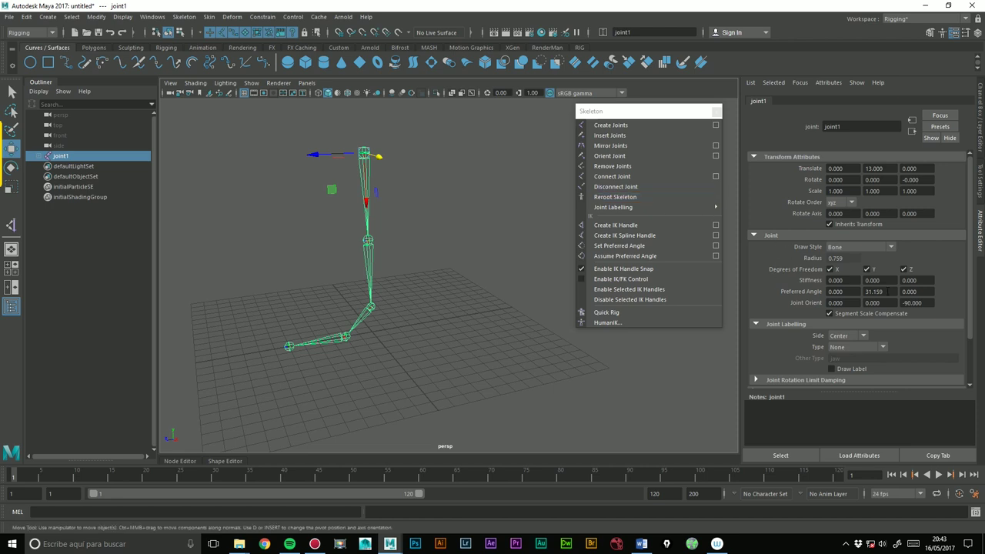
- Test-rotate joint1 around Z, undo it, and set its Preferred Angle Z to 1
alt+drag(319, 266, 377, 270)
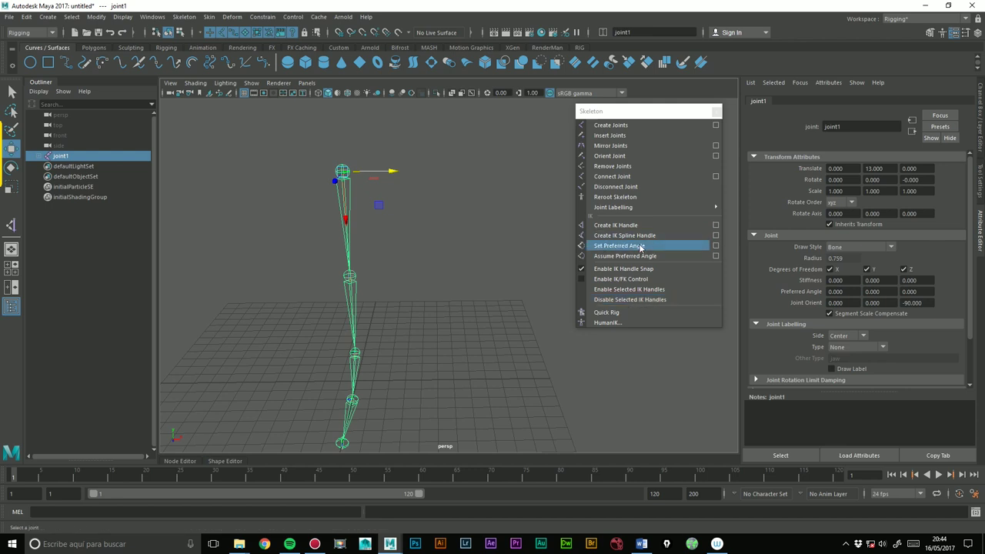
alt+drag(428, 281, 404, 256)
key(Down)
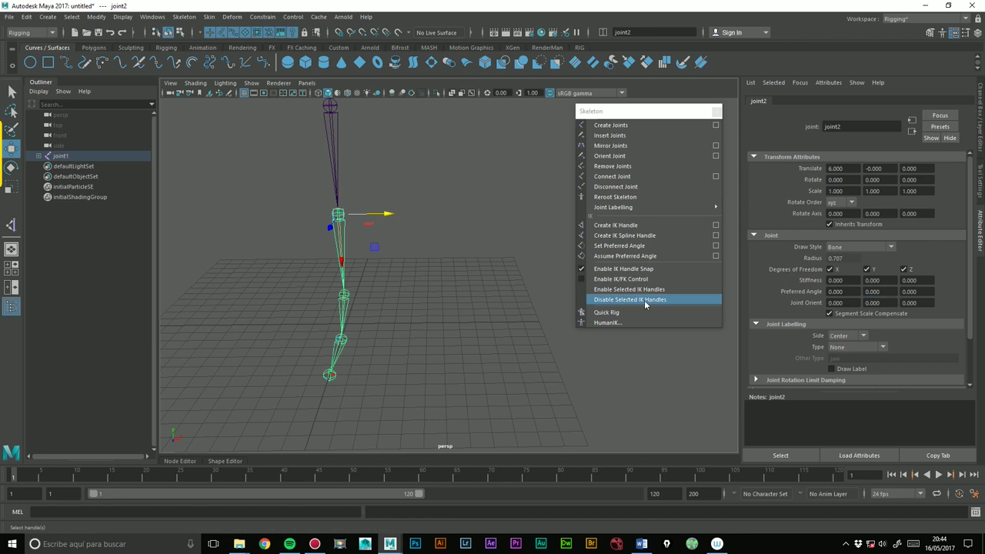
key(Up)
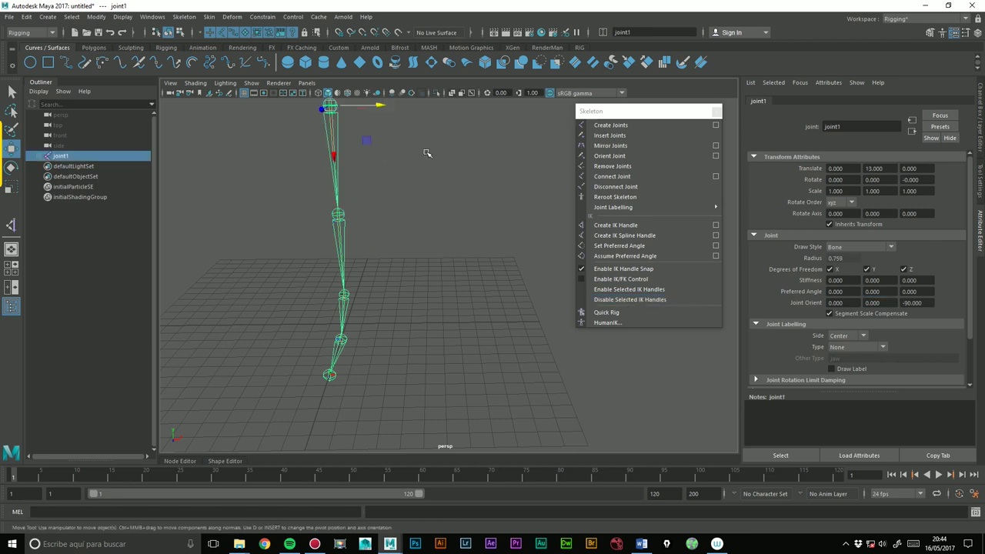
click(11, 167)
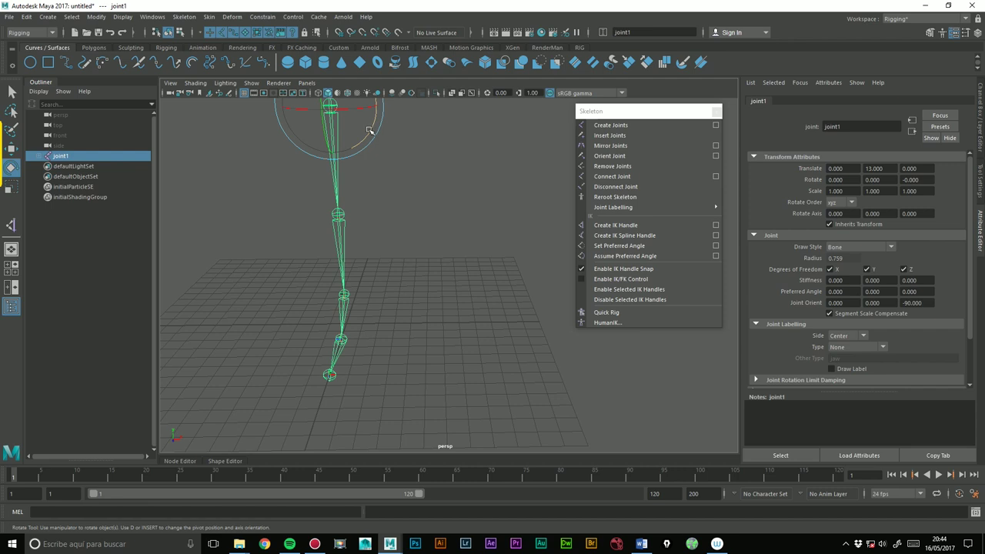
drag(370, 131, 375, 117)
key(ctrl+z)
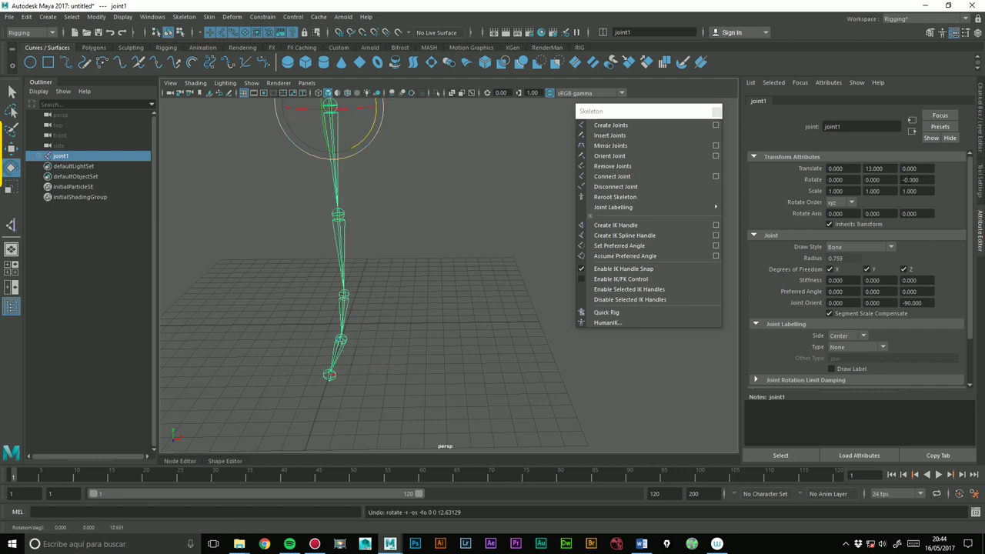
click(910, 292)
key(Return)
click(872, 292)
key(shift+Tab)
key(shift+Tab)
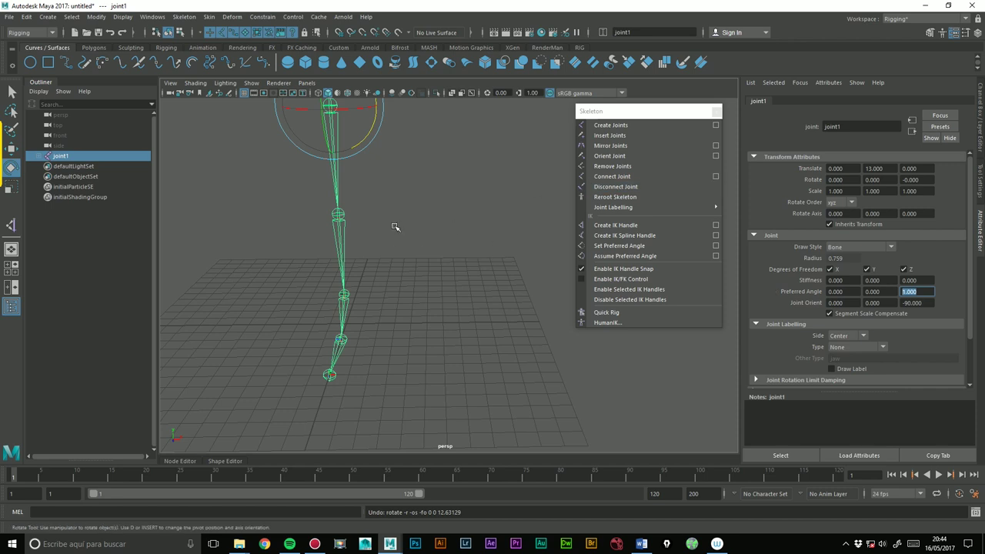
- Test-bend knee joint2 around Z, undo it, and set its Preferred Angle Z to -1
click(326, 245)
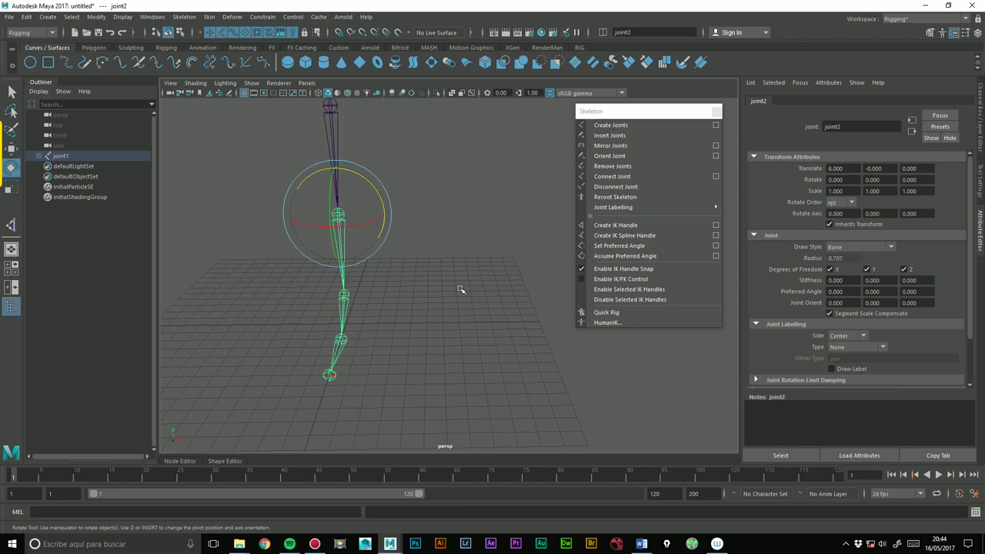
drag(377, 193, 384, 204)
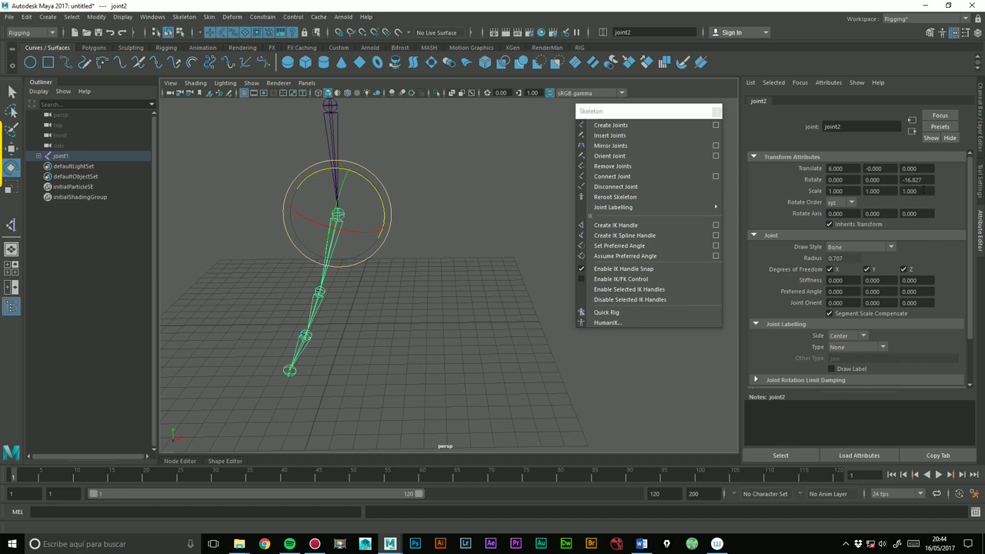
key(ctrl+z)
click(920, 292)
text(-1)
key(Return)
- Create an IK handle from joint1 to the end joint, drag it to test the bend, then undo
click(397, 139)
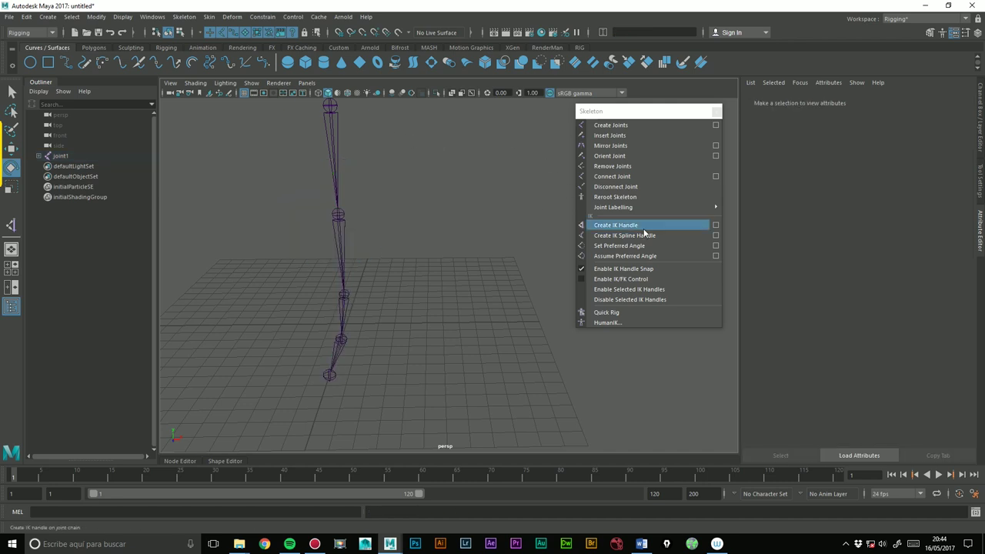
click(615, 225)
click(329, 106)
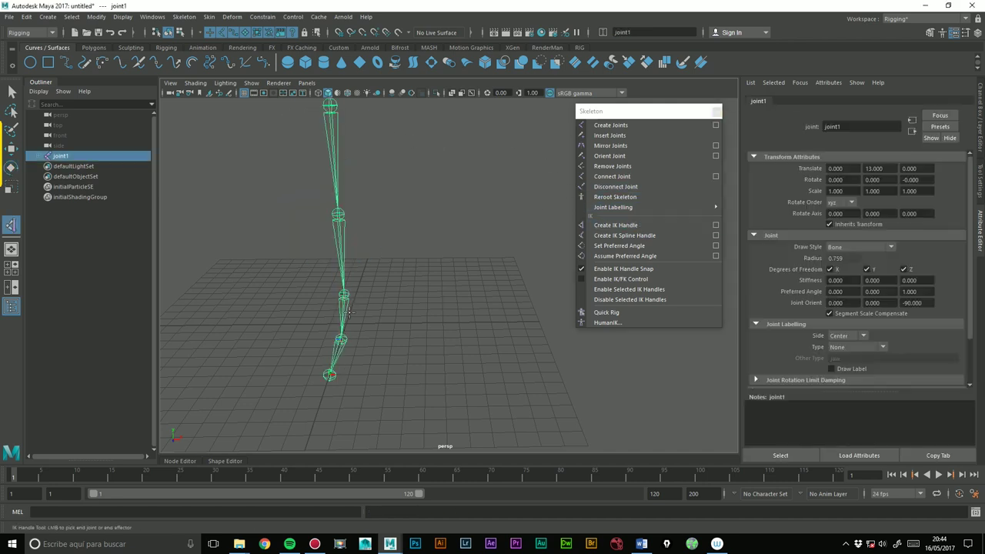
click(344, 295)
key(e)
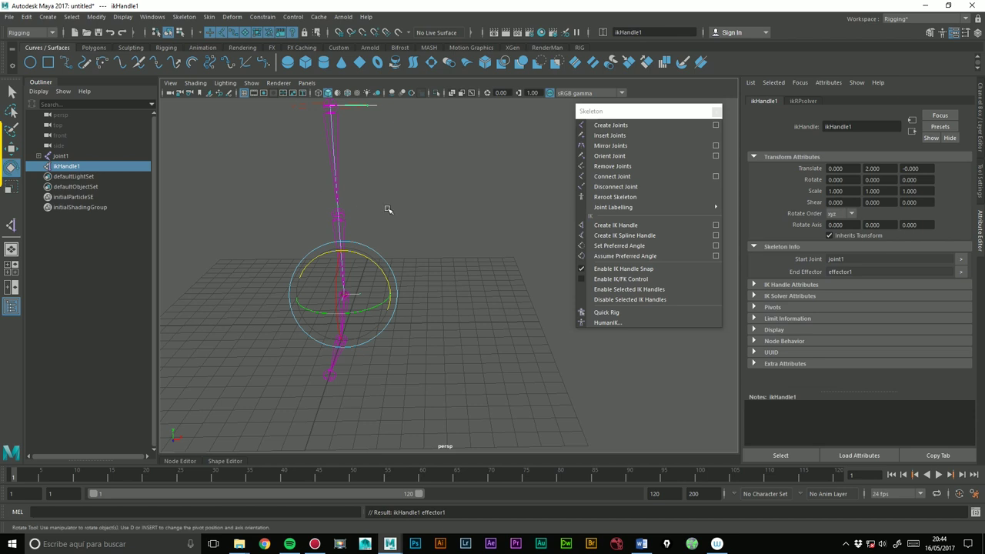
click(11, 148)
alt+drag(362, 253, 446, 226)
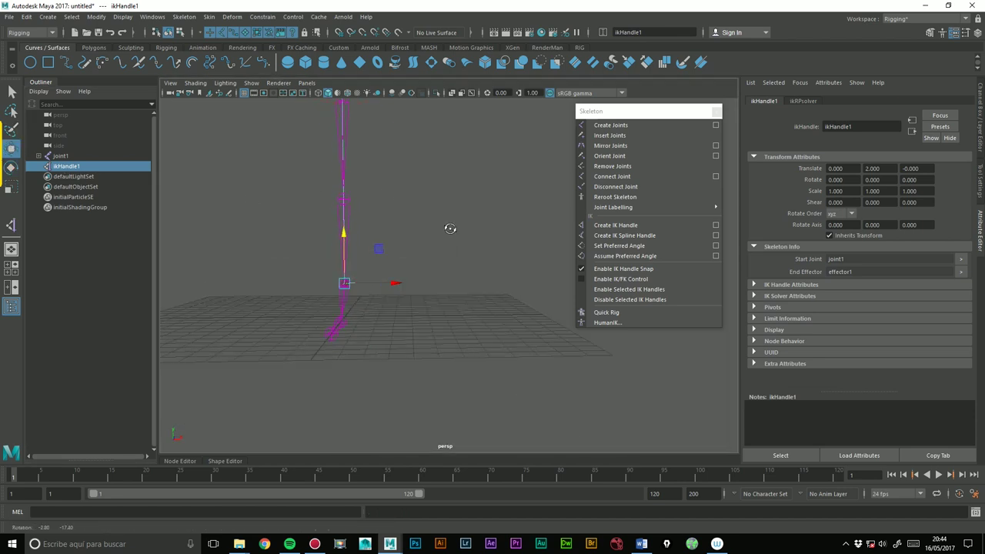
alt+drag(424, 185, 461, 281)
drag(362, 298, 361, 262)
key(ctrl+z)
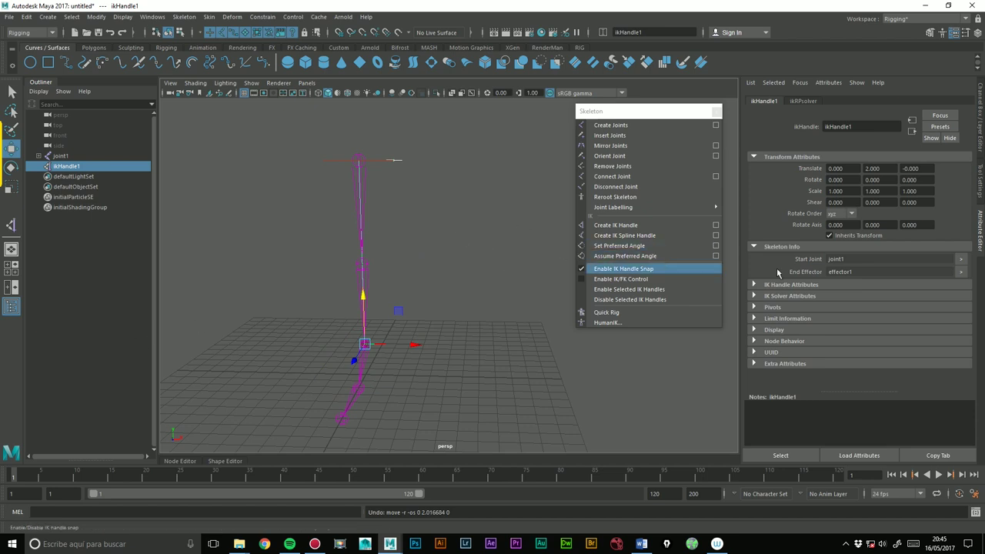
- Select the skeleton from its top joint and delete it
drag(243, 127, 485, 363)
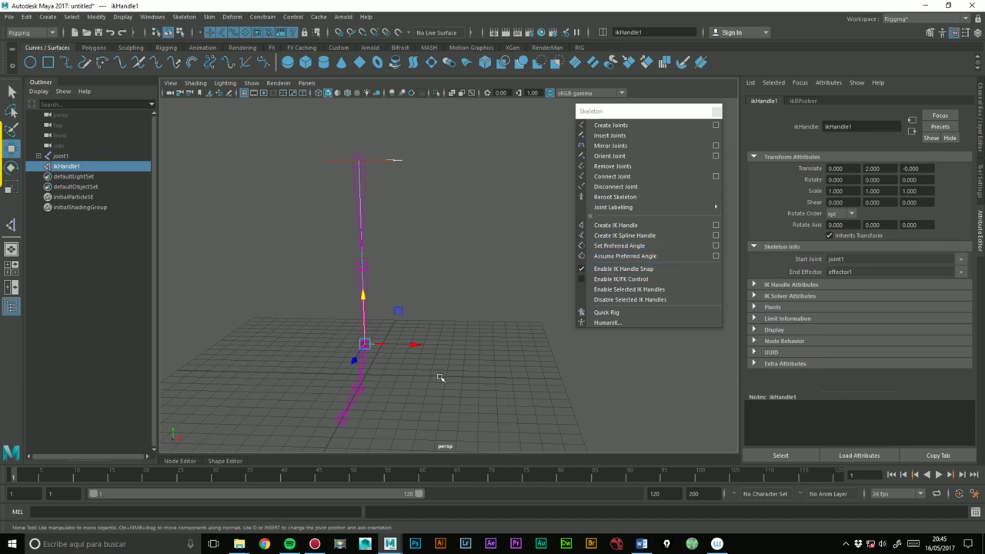
click(439, 378)
drag(303, 158, 423, 219)
key(Delete)
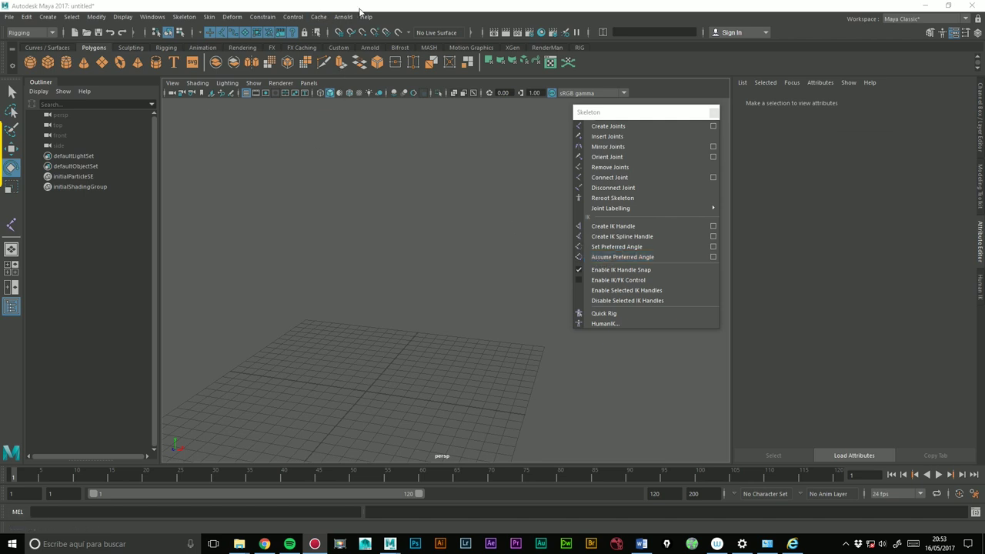
- Start Create Joints in the side orthographic view with grid snapping enabled
alt+drag(390, 227, 405, 264)
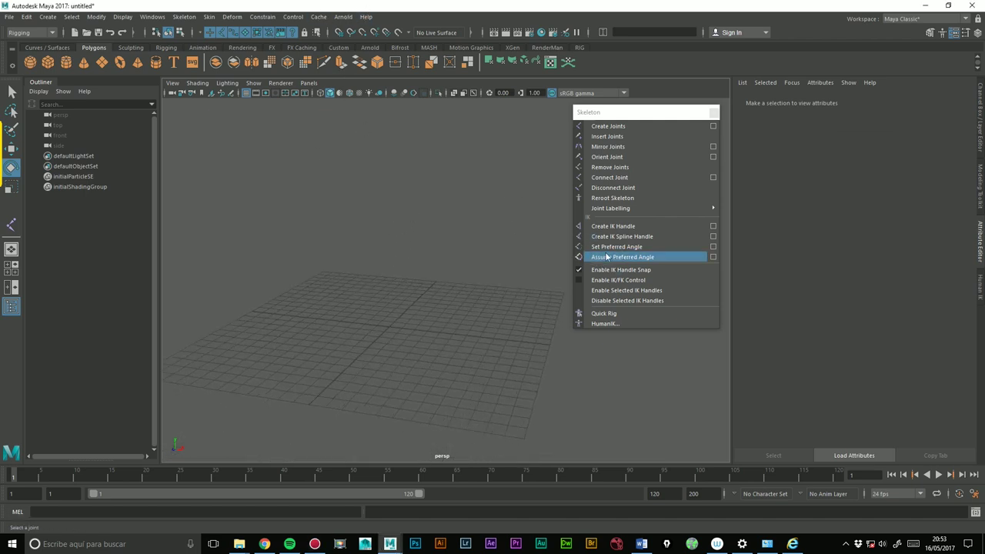
alt+drag(546, 260, 435, 253)
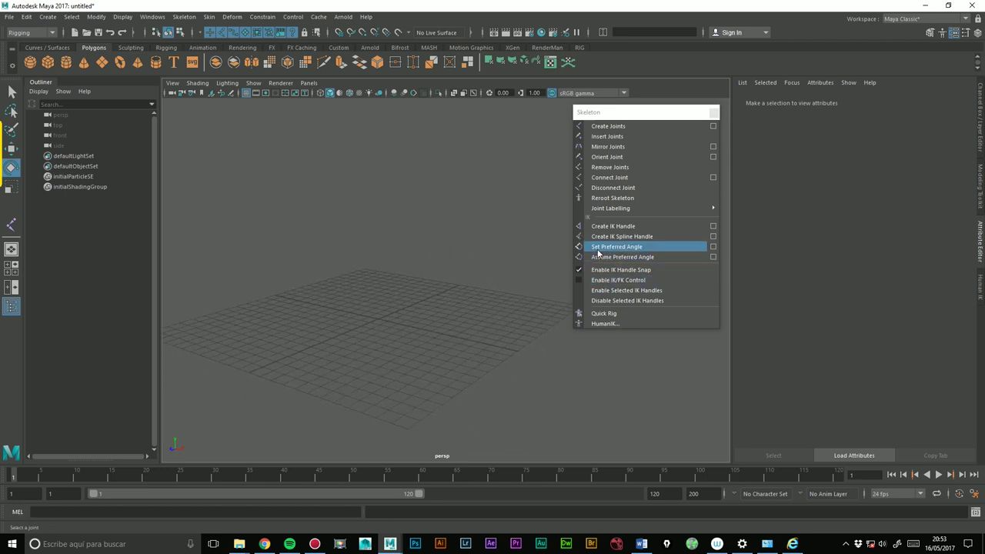
click(183, 17)
click(202, 40)
key(space)
click(425, 221)
drag(424, 221, 480, 222)
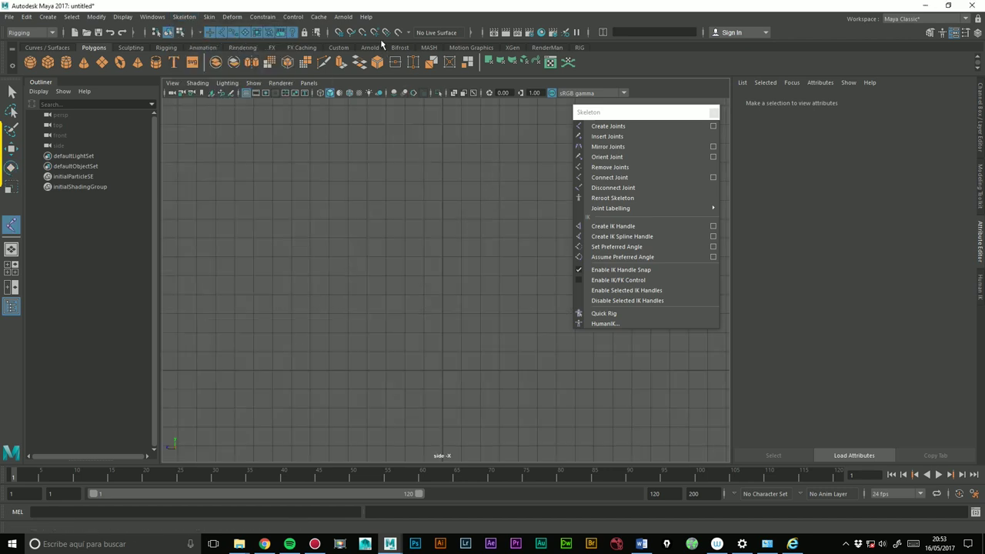
click(341, 32)
- Place hip, knee, ankle, ball and toe joints, then return to the perspective view
click(442, 122)
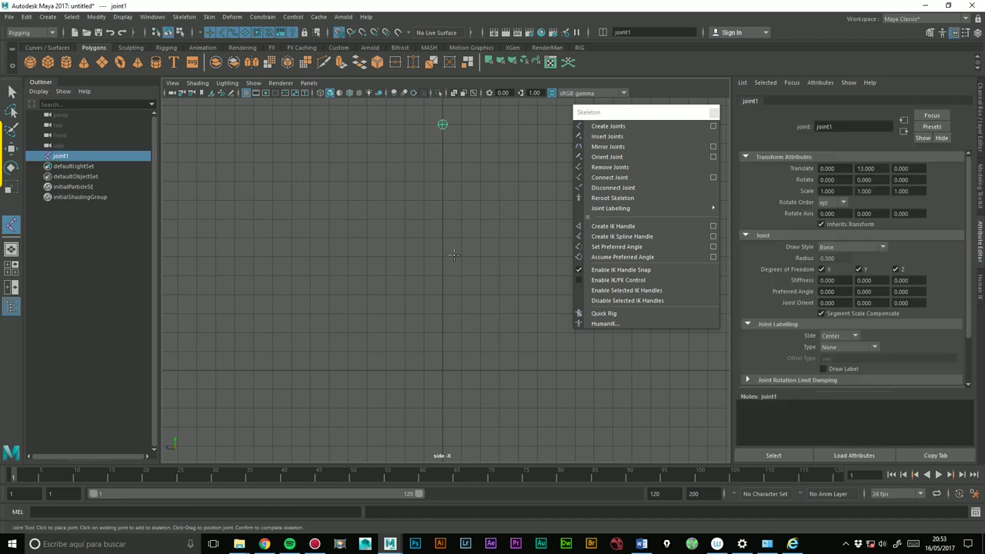
click(442, 238)
click(443, 333)
click(404, 370)
click(348, 370)
key(Return)
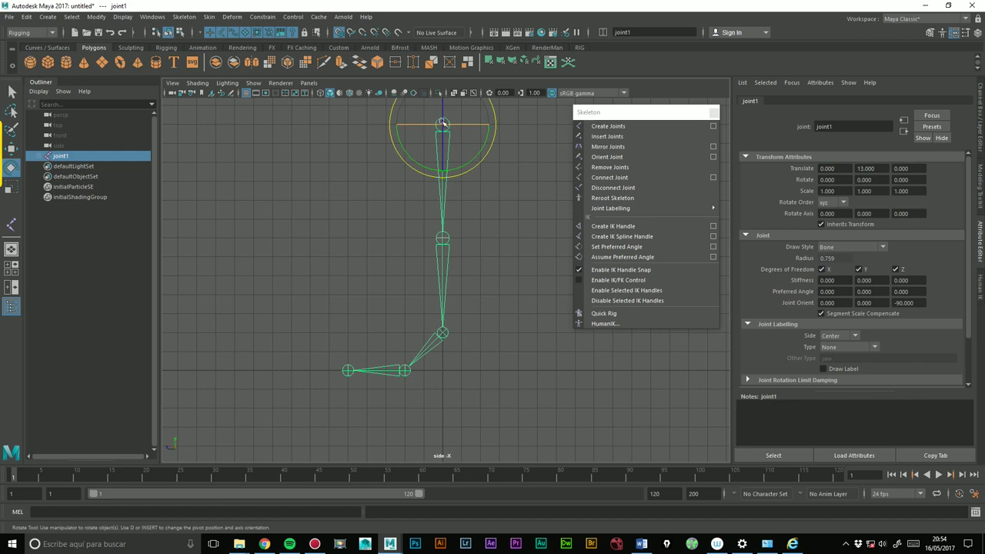
key(space)
drag(384, 202, 440, 170)
- Reselect joint1, with its preferred Y angle of 25, after checking joint2's settings
click(439, 247)
click(372, 197)
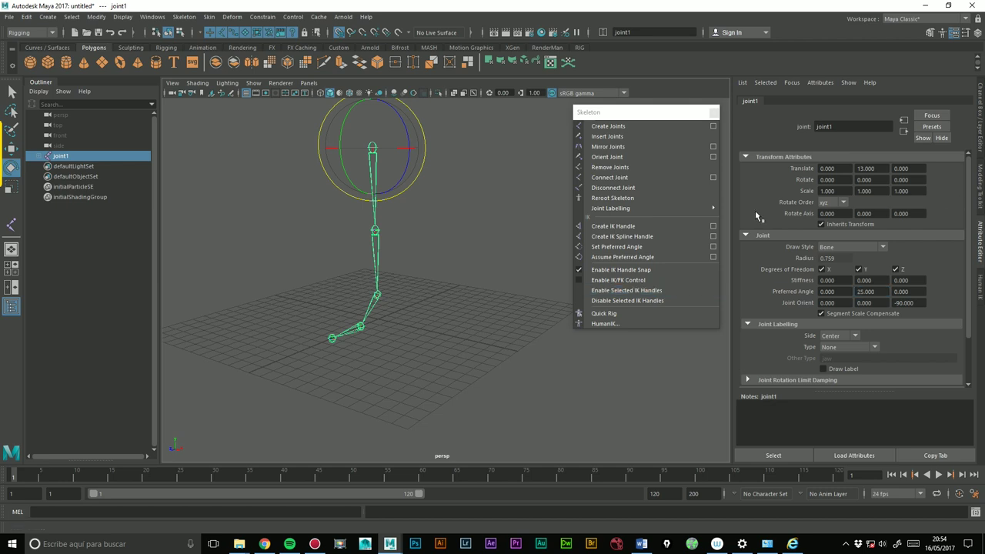
click(362, 240)
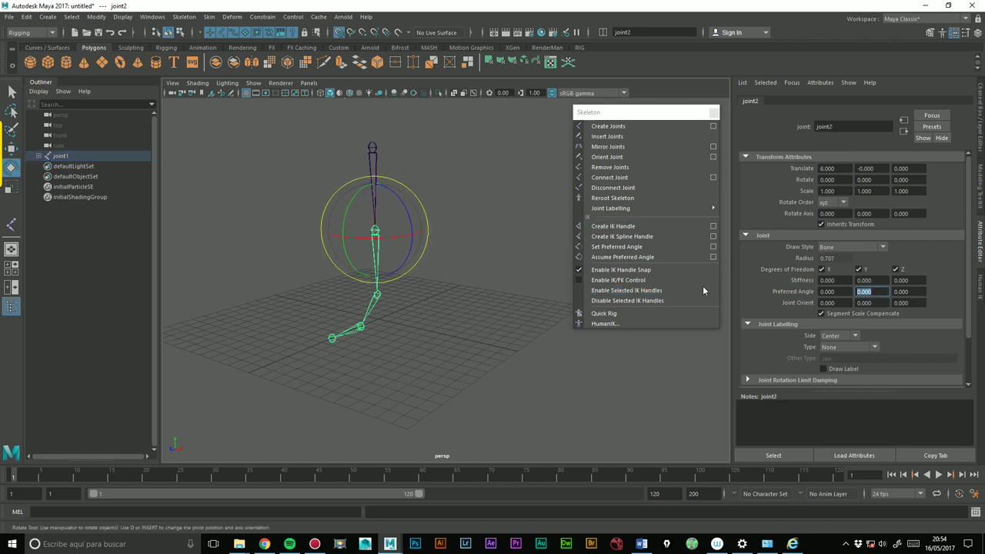
click(465, 178)
click(372, 146)
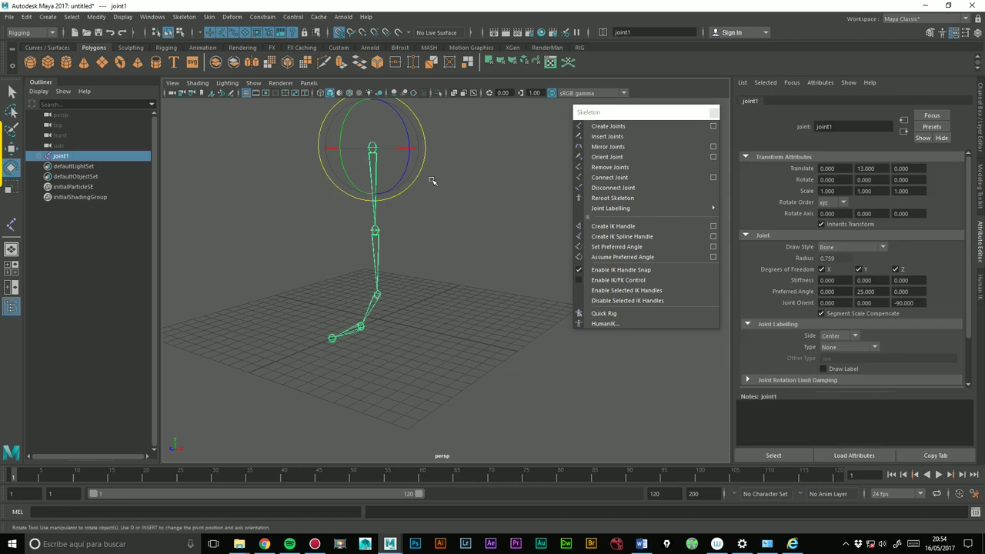
- Reset the Assume Preferred Angle options to defaults and bend the leg into its preferred pose
click(713, 256)
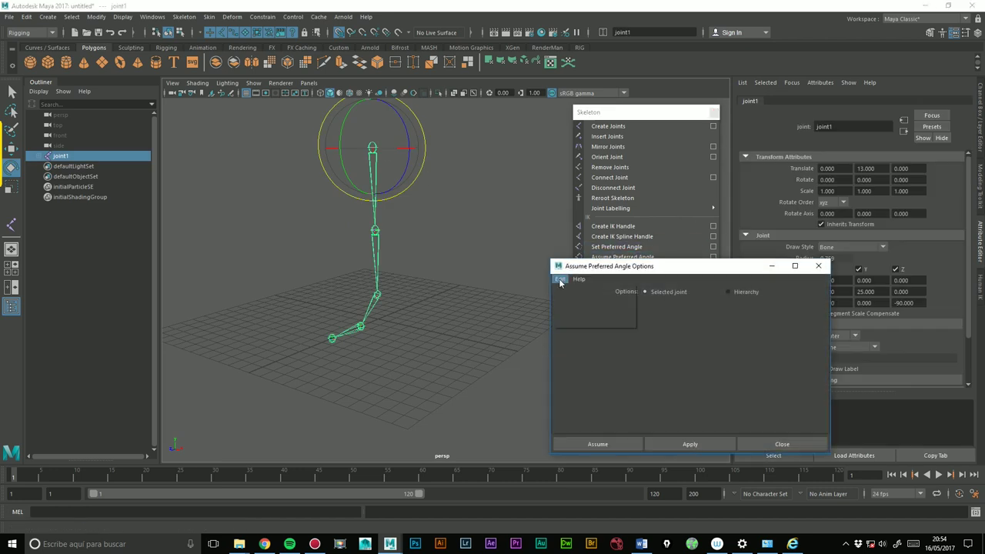
click(589, 302)
click(818, 266)
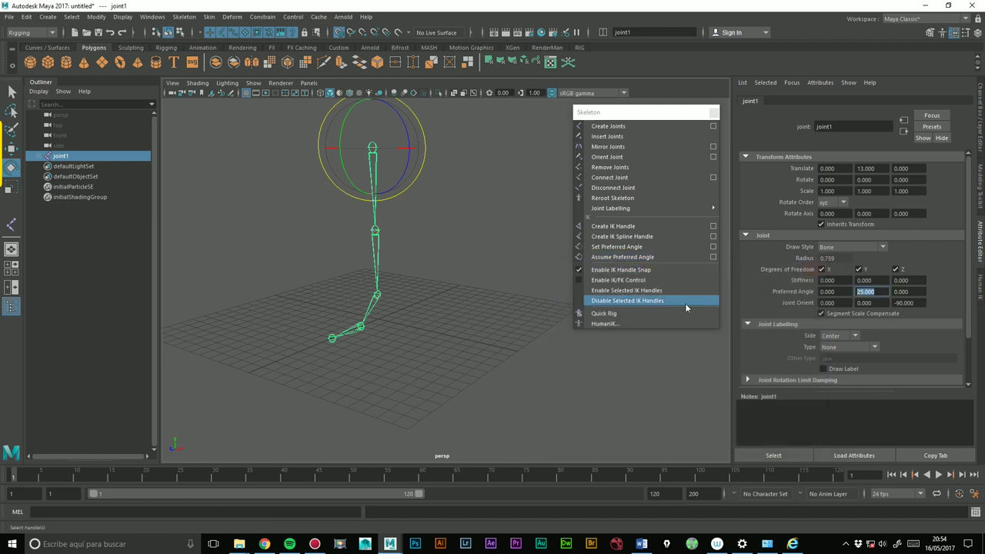
click(616, 262)
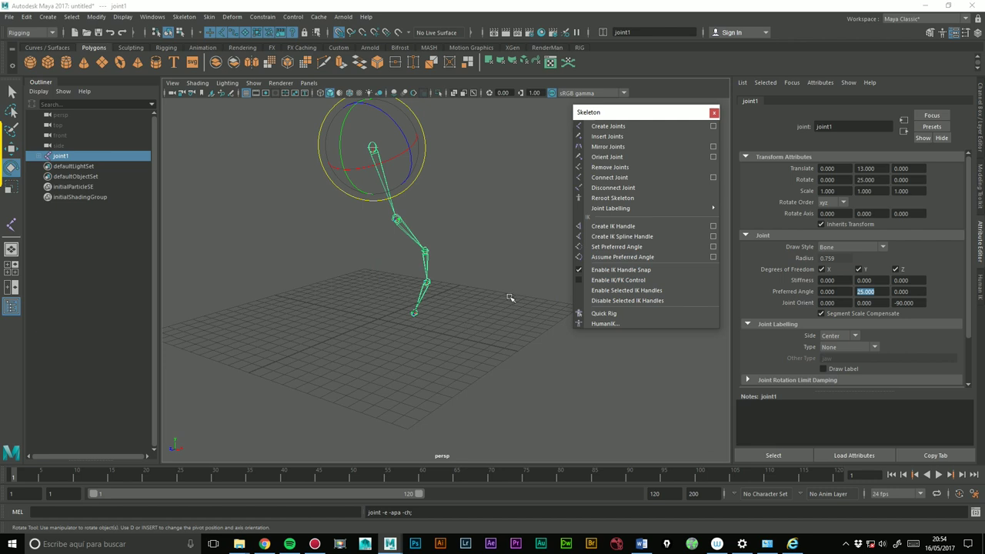
- Give knee joint2 a preferred Y angle of -25, then test the bend from joint1
alt+drag(510, 297, 451, 303)
click(422, 221)
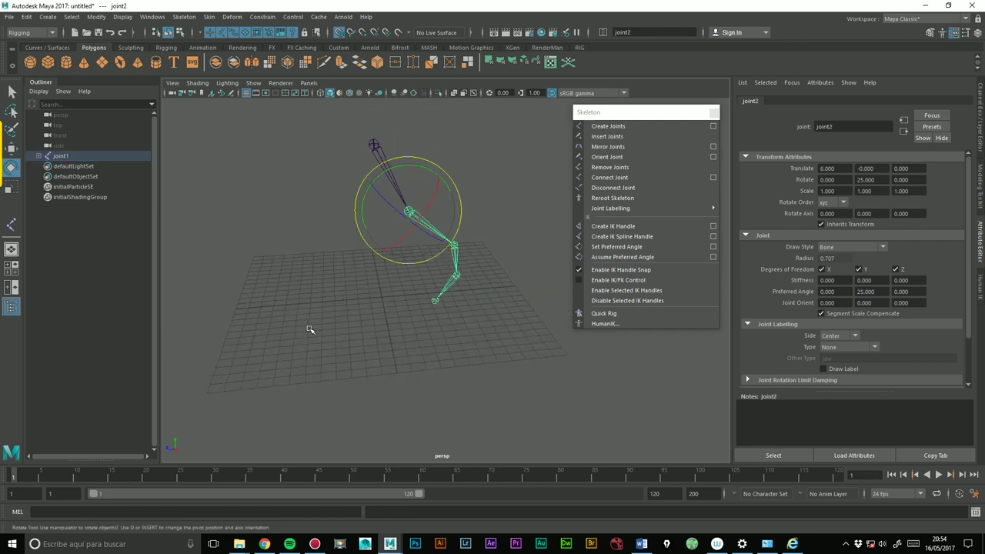
click(857, 291)
click(476, 135)
click(374, 144)
click(659, 257)
mouse_move(444, 282)
alt+mouse_down()
mouse_move(501, 277)
mouse_move(481, 288)
alt+mouse_up()
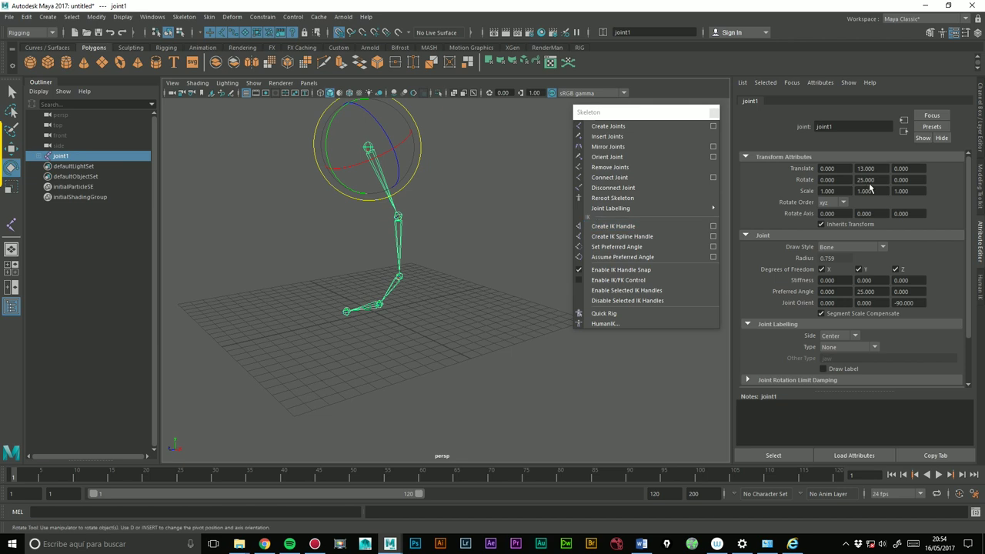
mouse_move(610, 208)
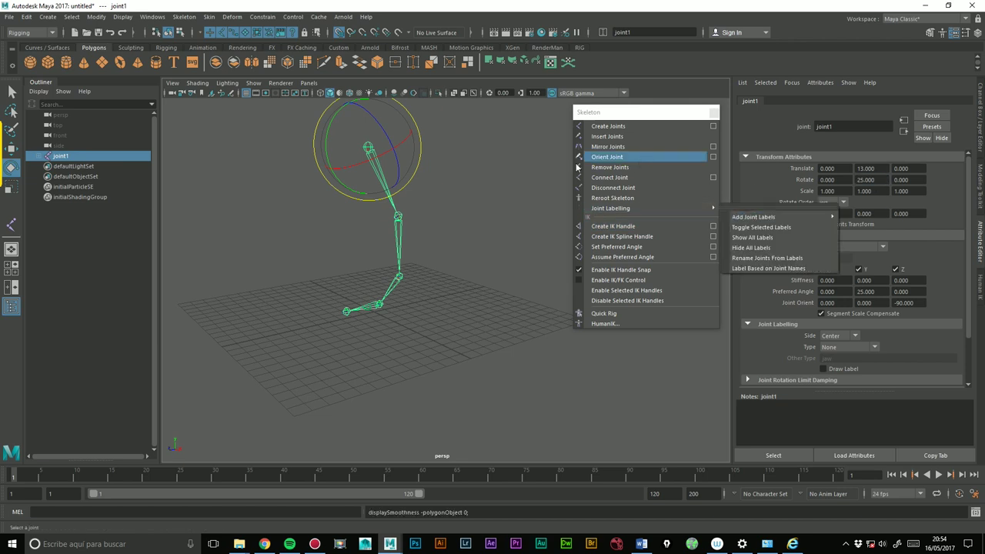
- Set Rotate Y to 0 on joint1 and joint2 to straighten the leg
double_click(866, 179)
text(0)
key(Return)
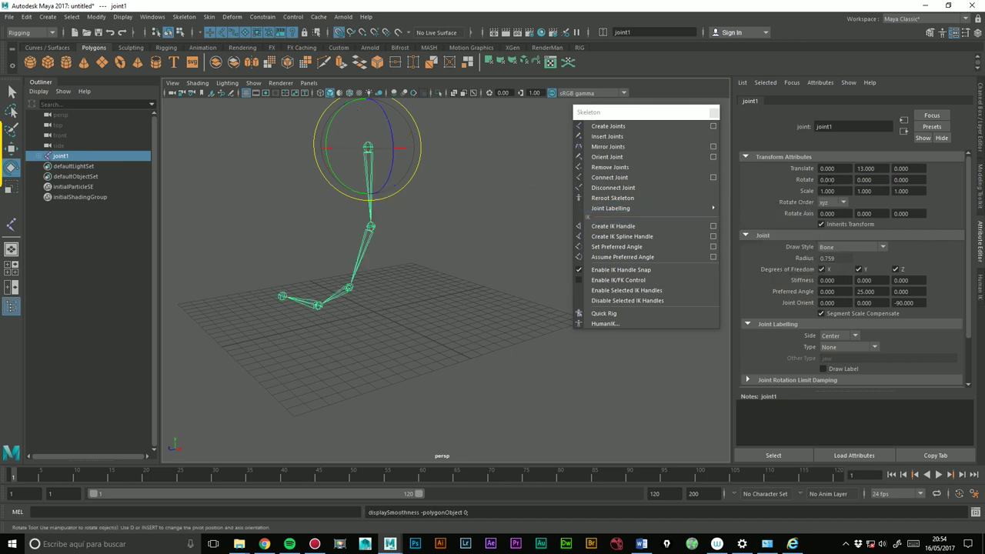
key(Down)
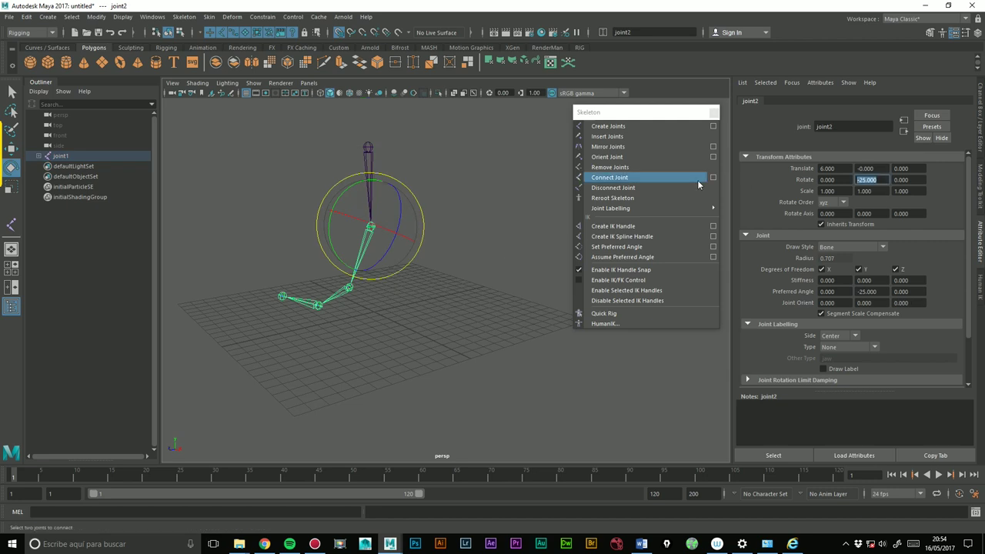
text(0)
key(Return)
- Recheck joint2's preferred Y angle, then select the whole skeleton from root joint1
double_click(865, 292)
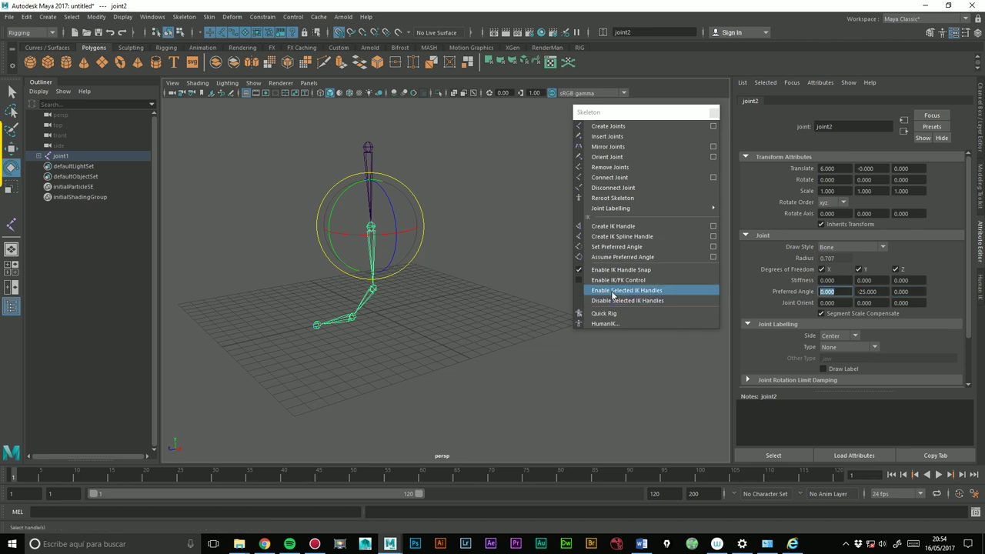
click(454, 289)
drag(257, 151, 460, 445)
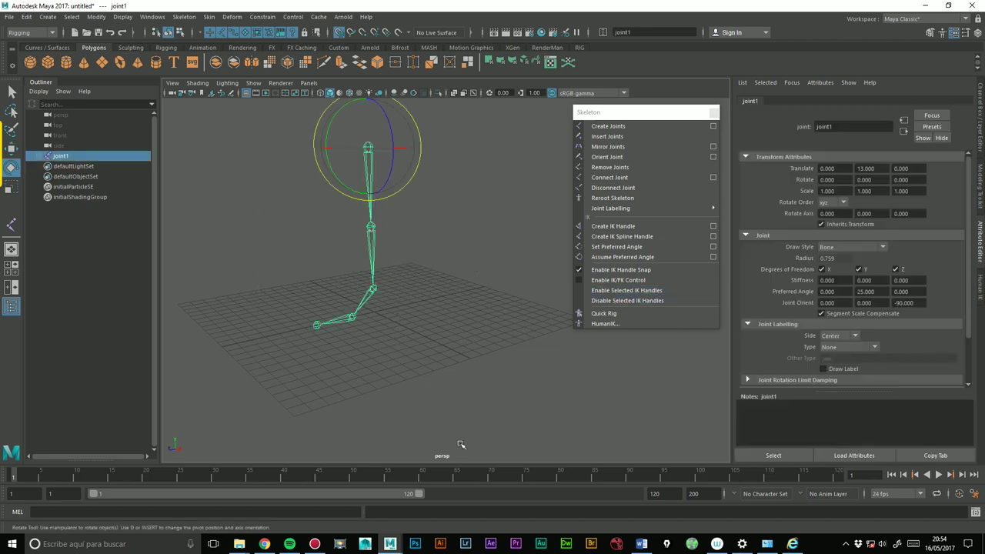
- Delete the leg skeleton from joint1 and tumble the view of the empty grid
key(Delete)
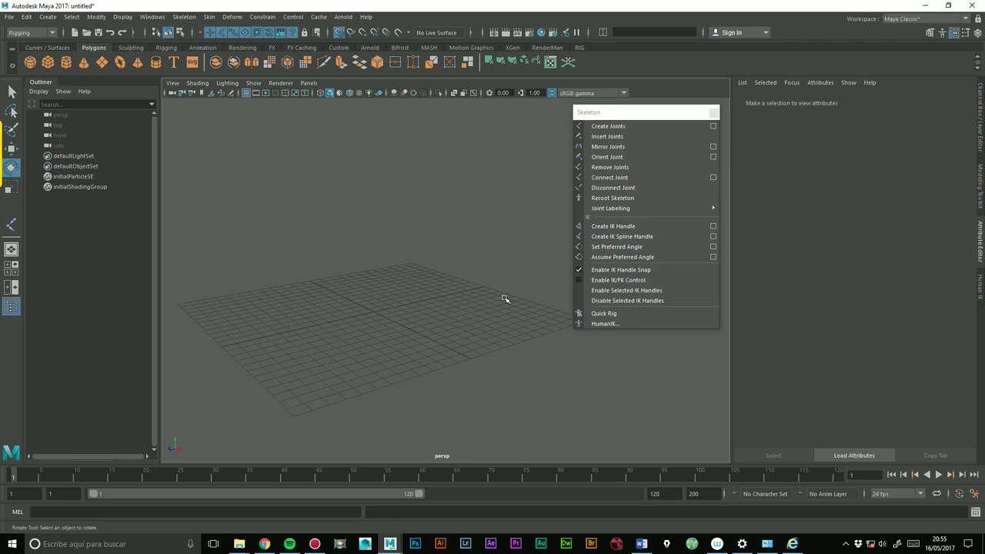
mouse_move(369, 264)
alt+mouse_down()
mouse_move(372, 292)
mouse_move(438, 280)
mouse_move(431, 264)
mouse_move(442, 230)
mouse_move(455, 231)
alt+mouse_up()
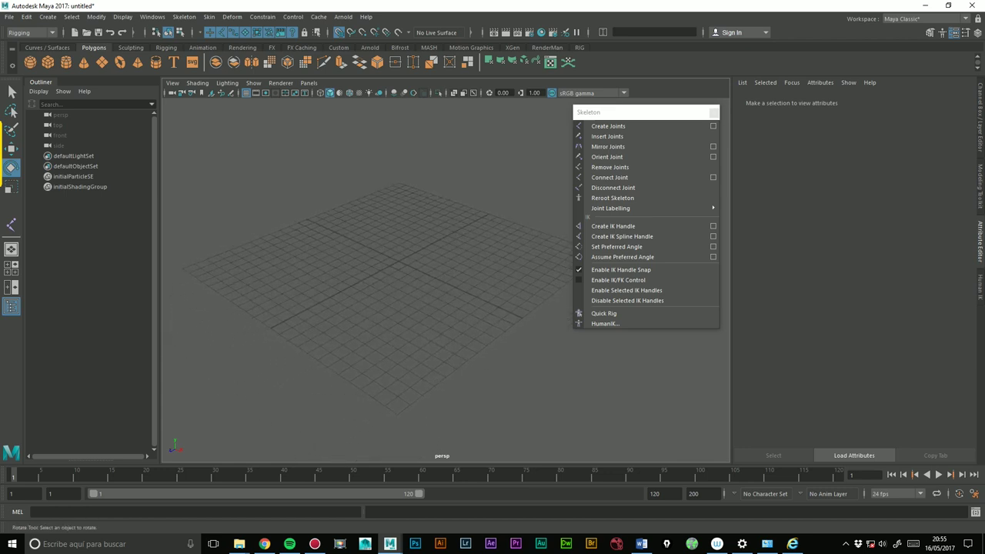